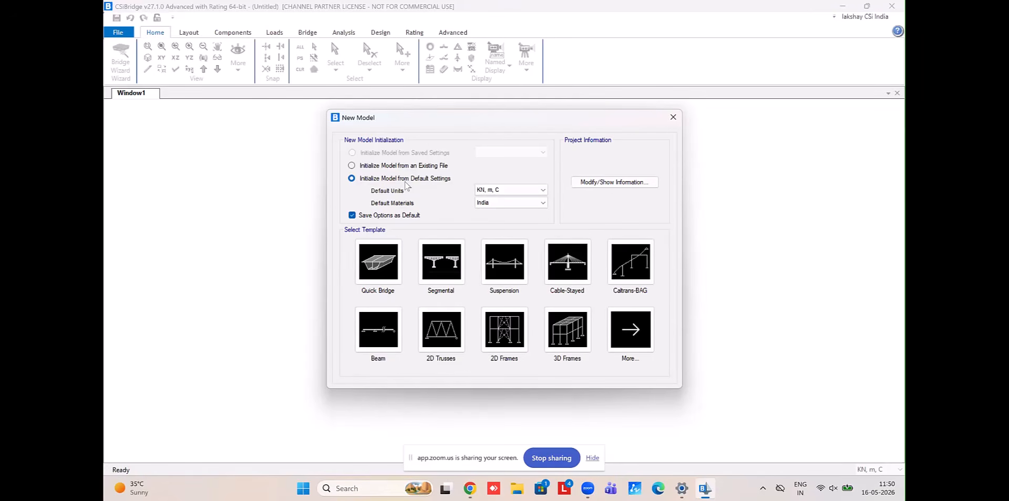
Review the default unit choices and the regional default material choices offered for the new model, keeping KN, m, C and India
click(493, 190)
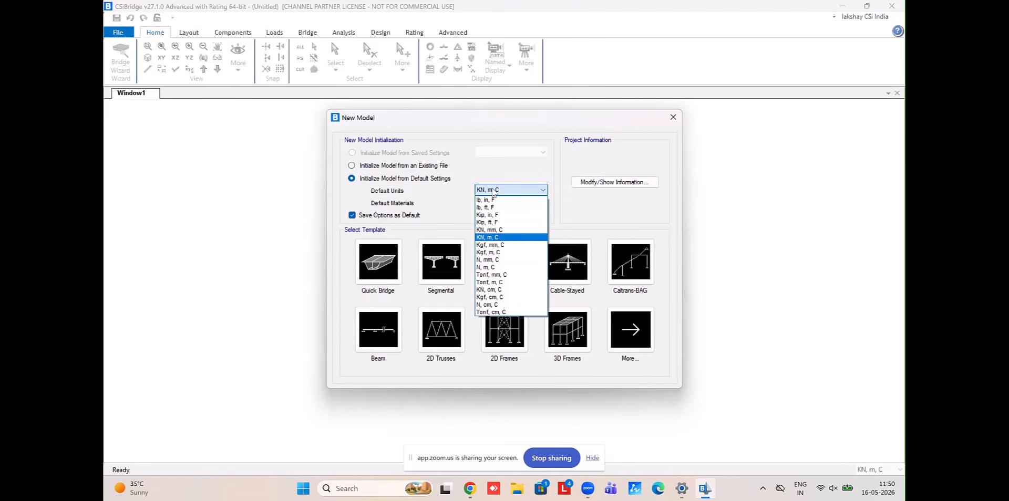
click(493, 190)
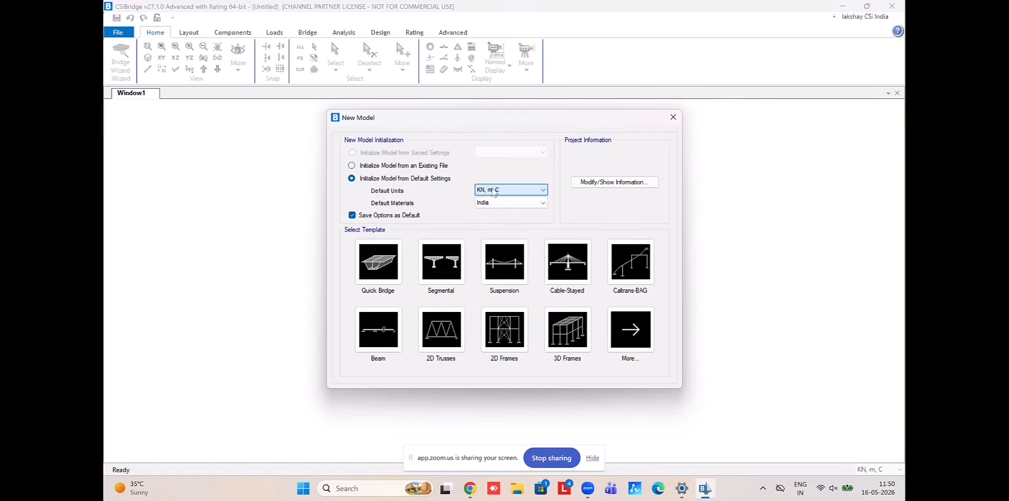
click(500, 203)
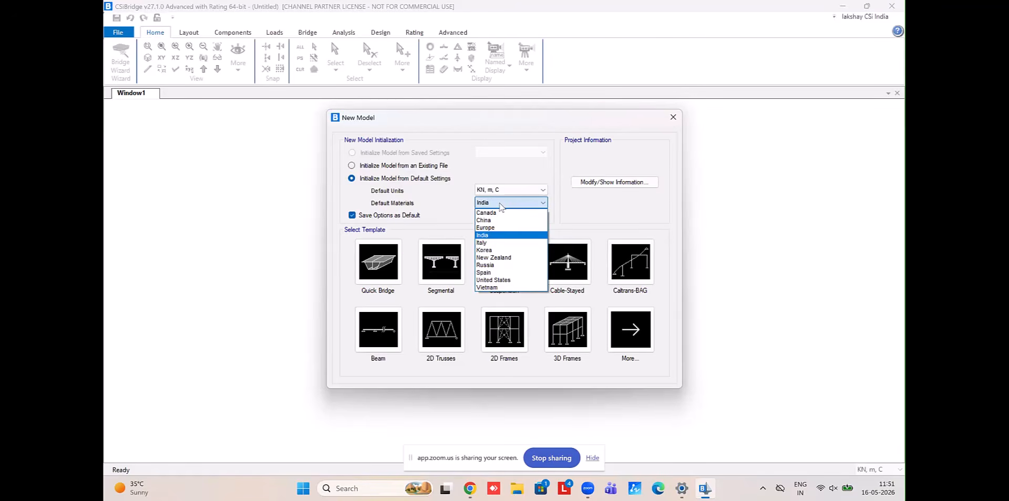
click(463, 212)
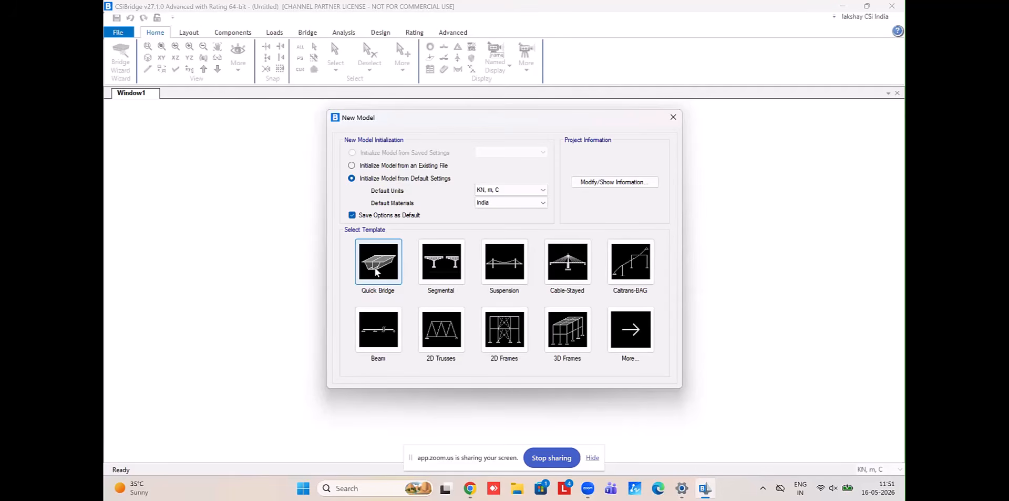
Examine the Quick Bridge template's layout definition, bridge section type and vehicle library options, and close it without creating a bridge
click(376, 271)
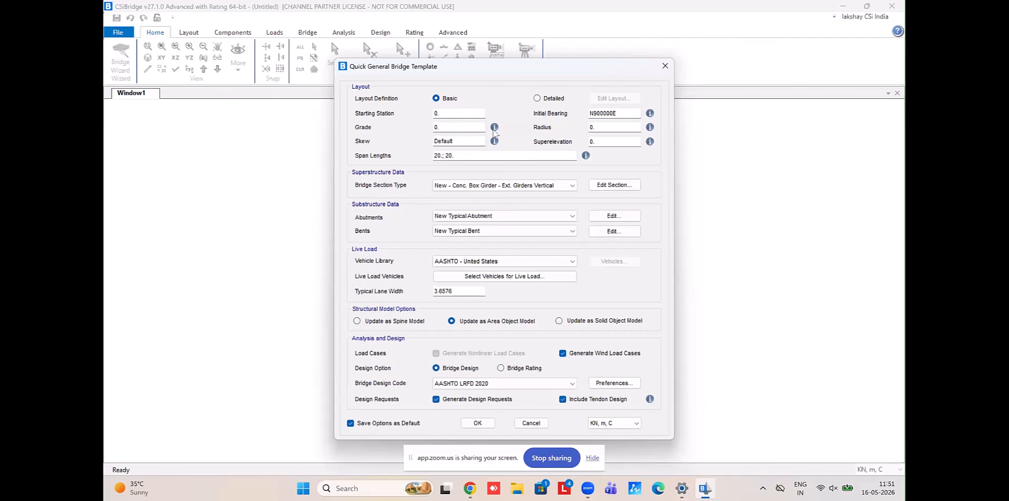
mouse_move(496, 132)
click(560, 99)
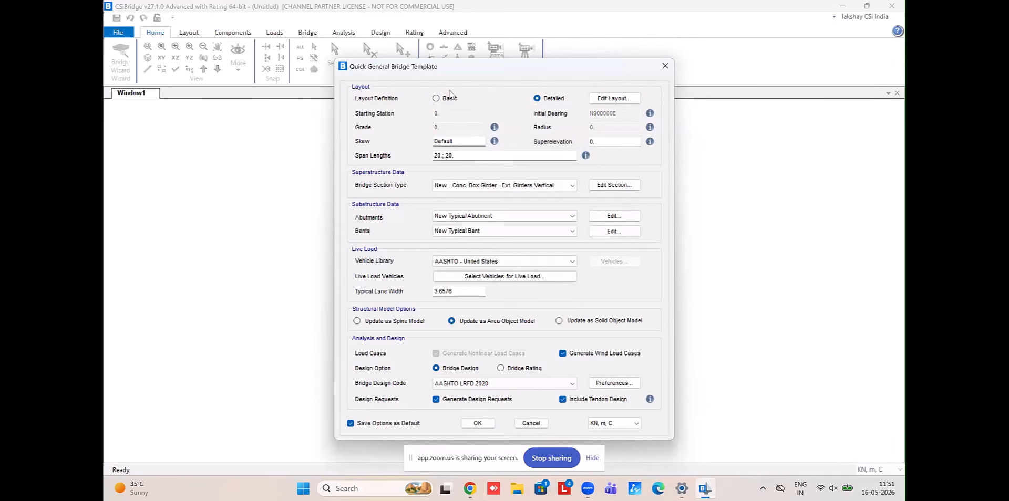
click(442, 100)
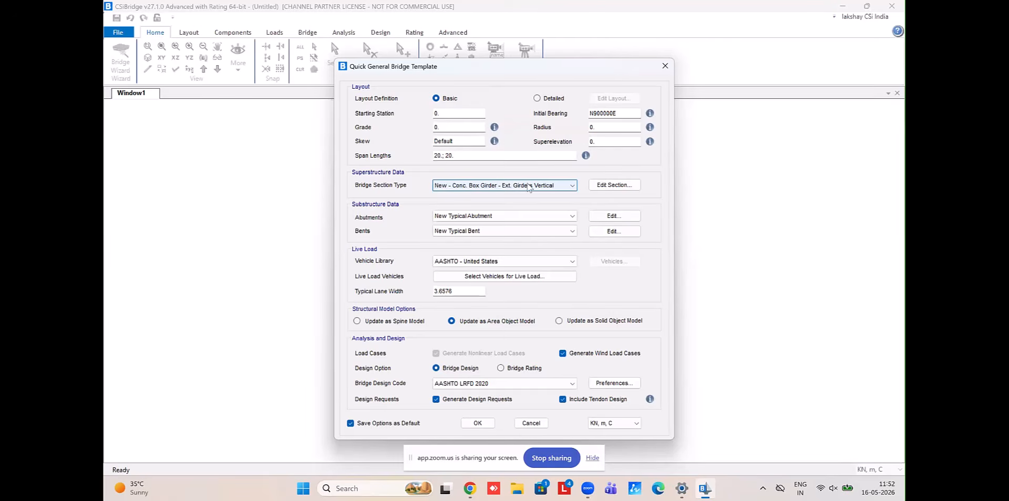
click(533, 186)
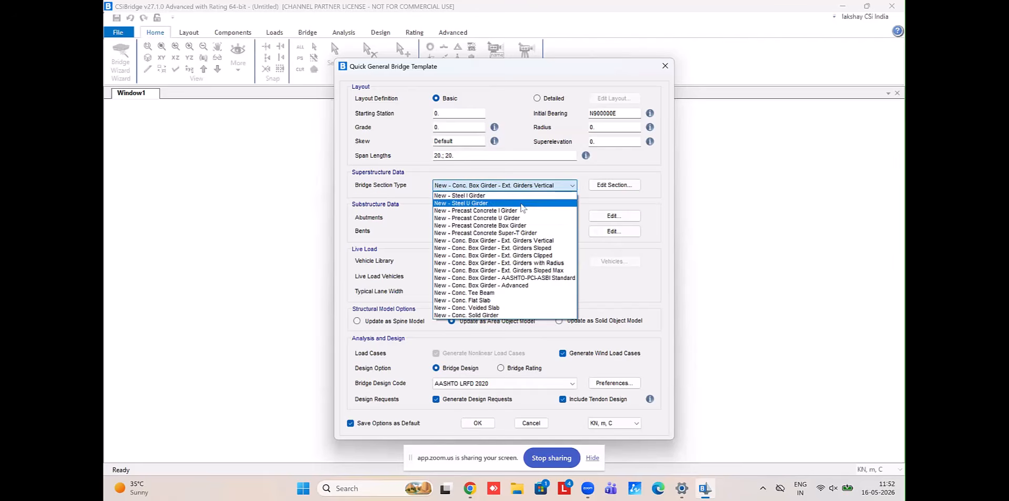
click(536, 184)
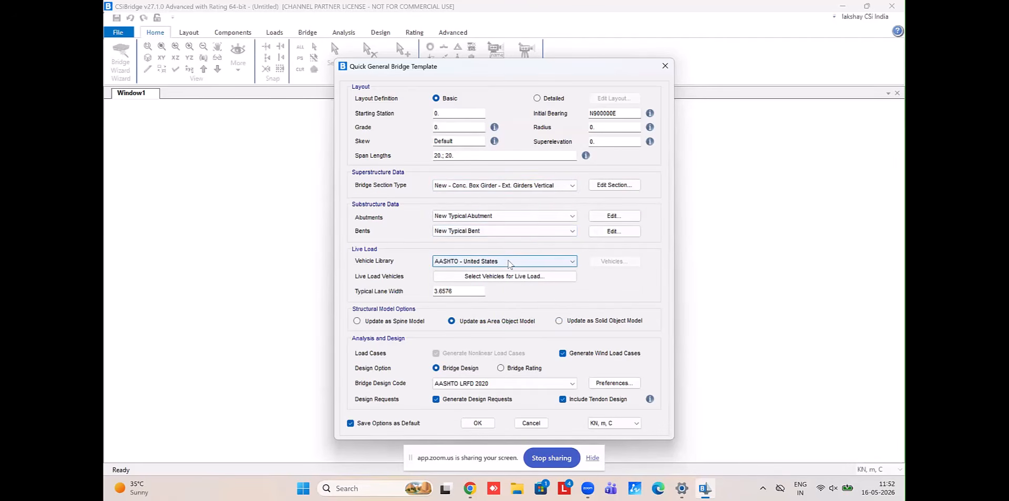
click(508, 263)
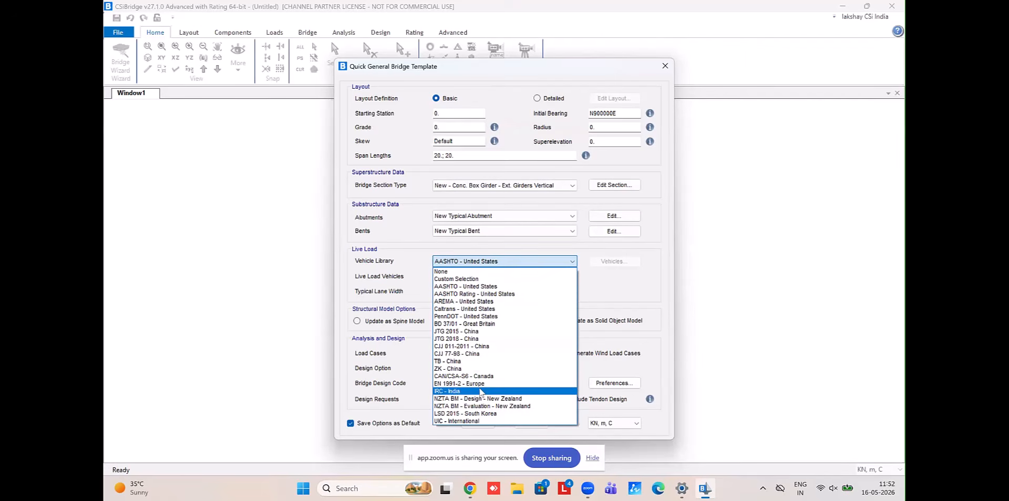
click(640, 289)
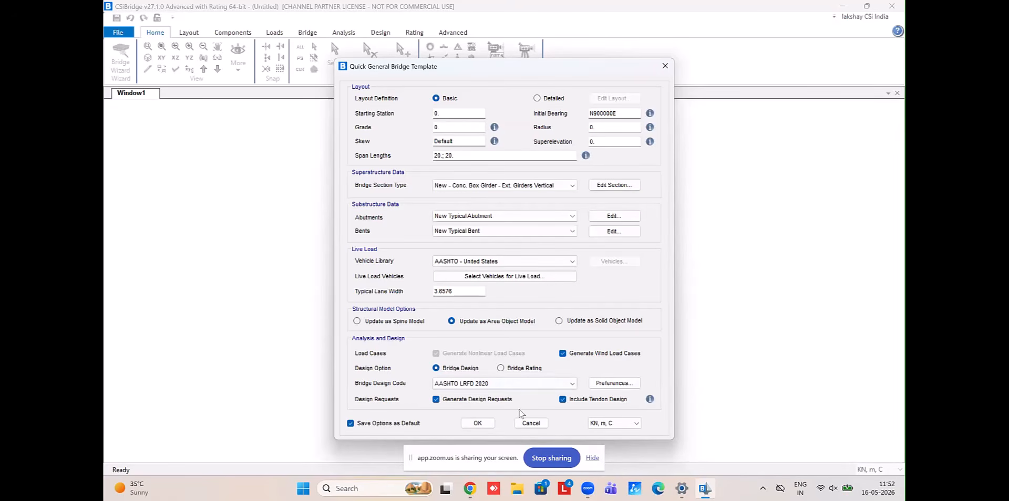
click(526, 423)
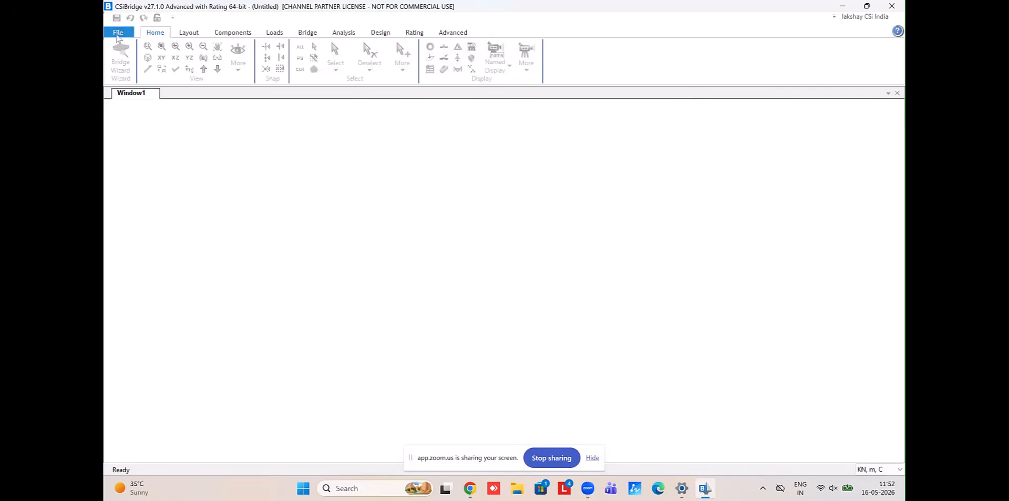
Create a new model from the Blank template with KN, m, C units and India default materials
click(118, 32)
click(117, 32)
key(ctrl+n)
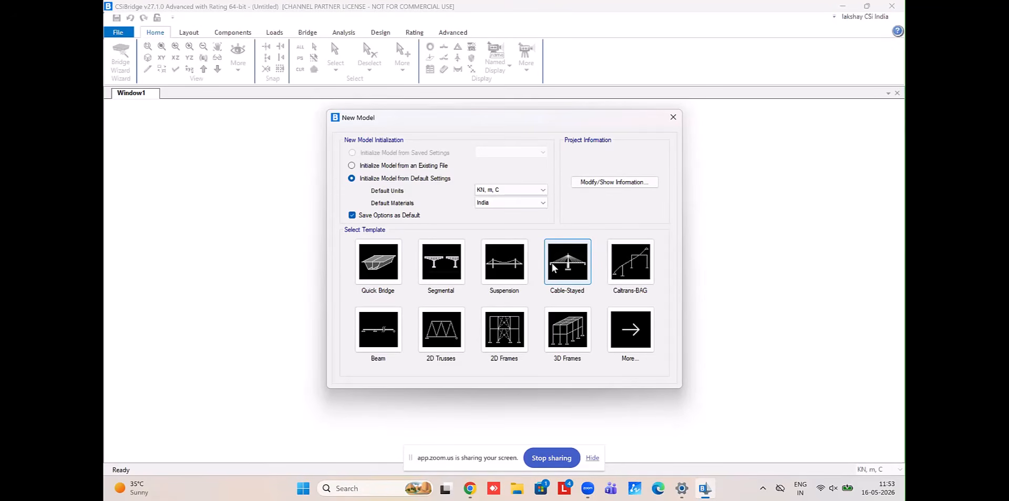
click(631, 332)
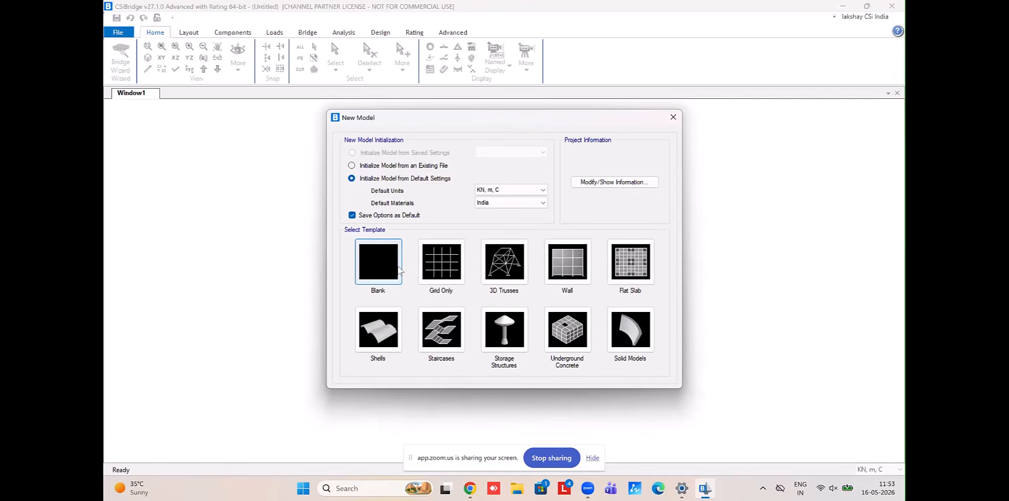
click(394, 271)
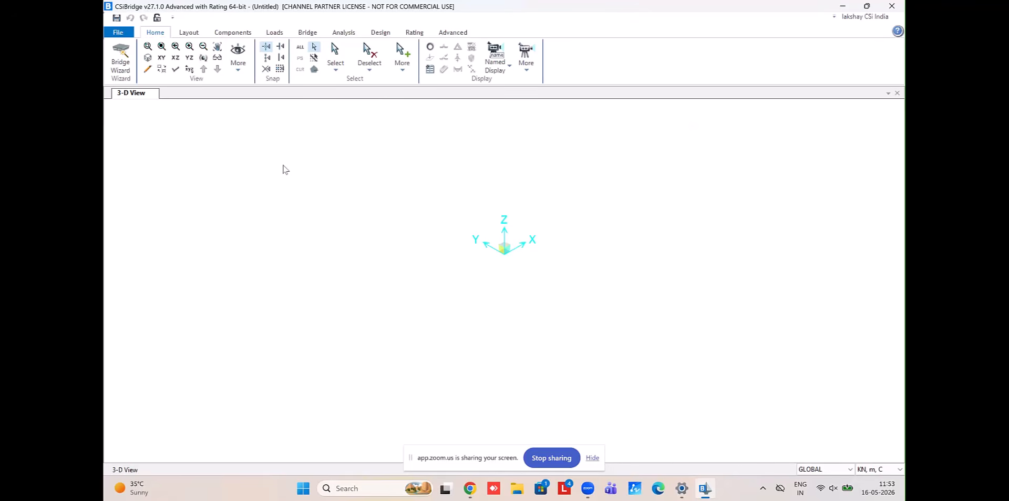
Open the Bridge Wizard and read through its summary table and the Layout Line step description
click(126, 63)
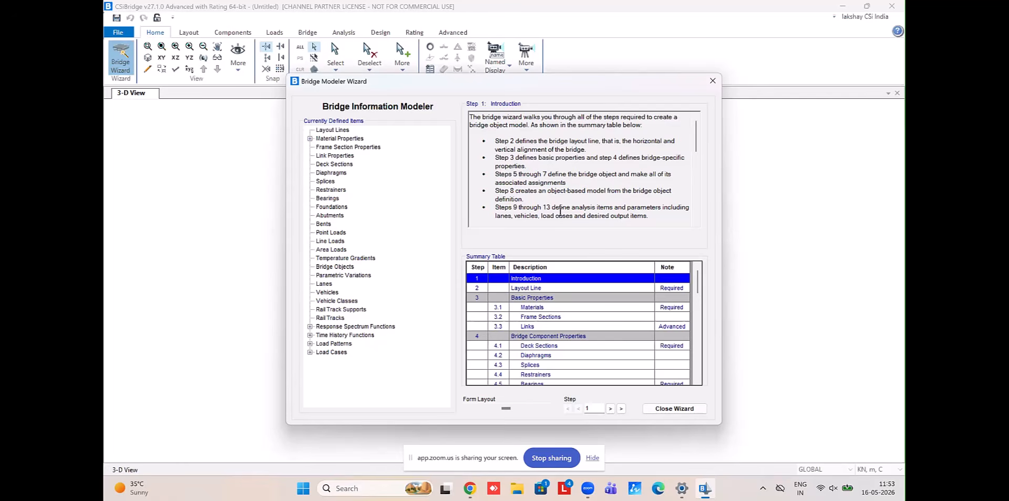
scroll(552, 286, down, 1)
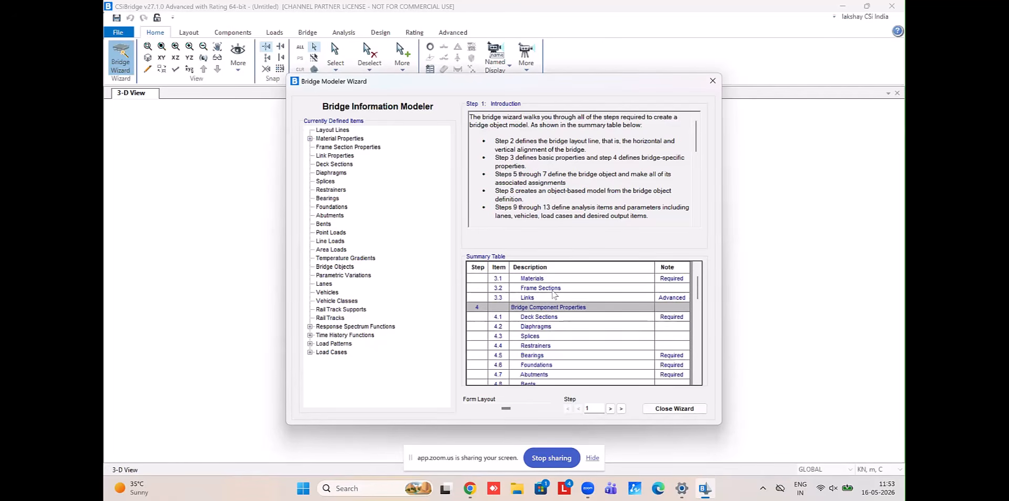
scroll(556, 284, up, 1)
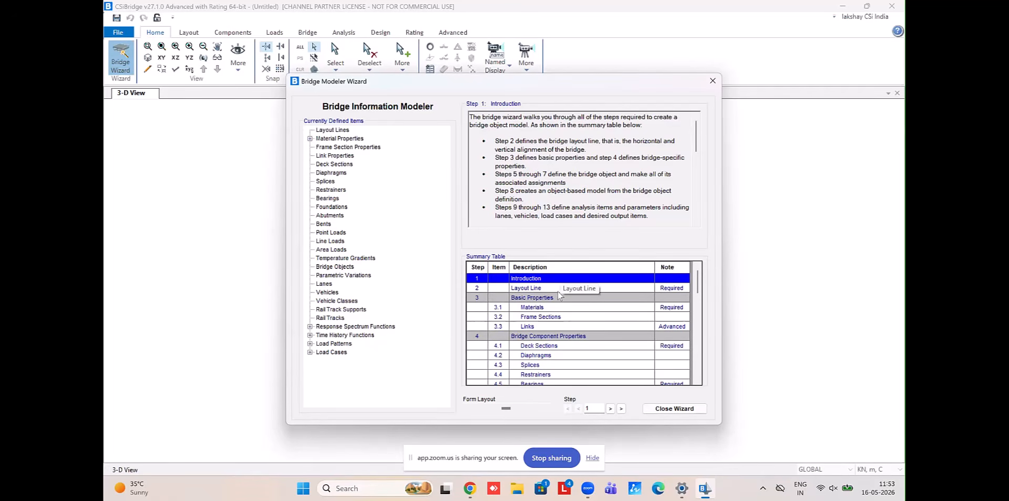
click(557, 289)
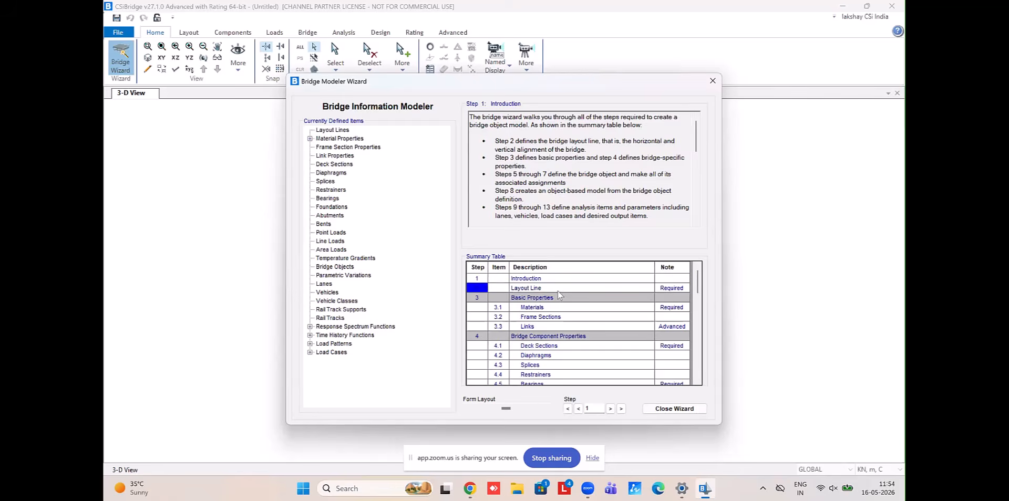
scroll(541, 144, down, 2)
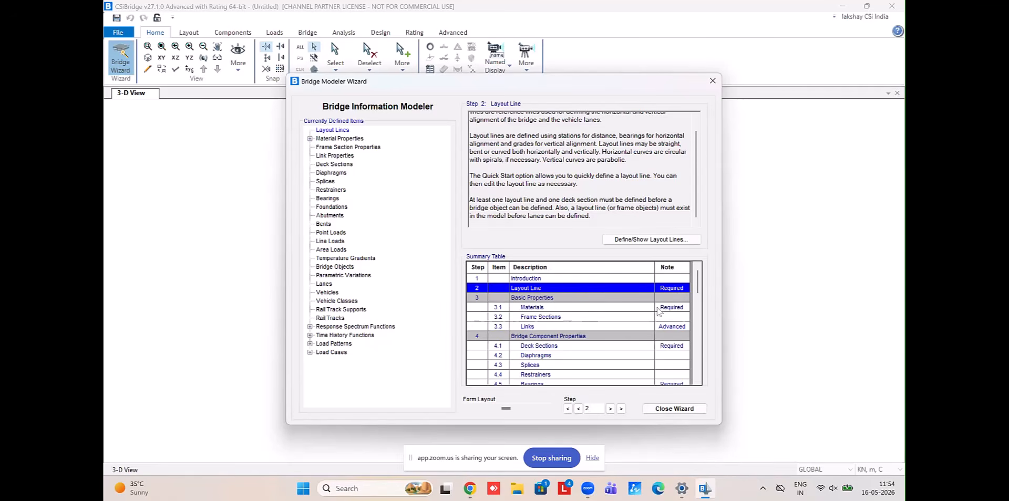
In the wizard's Materials step, add a new concrete material with region India, standard Indian and grade M50
click(663, 308)
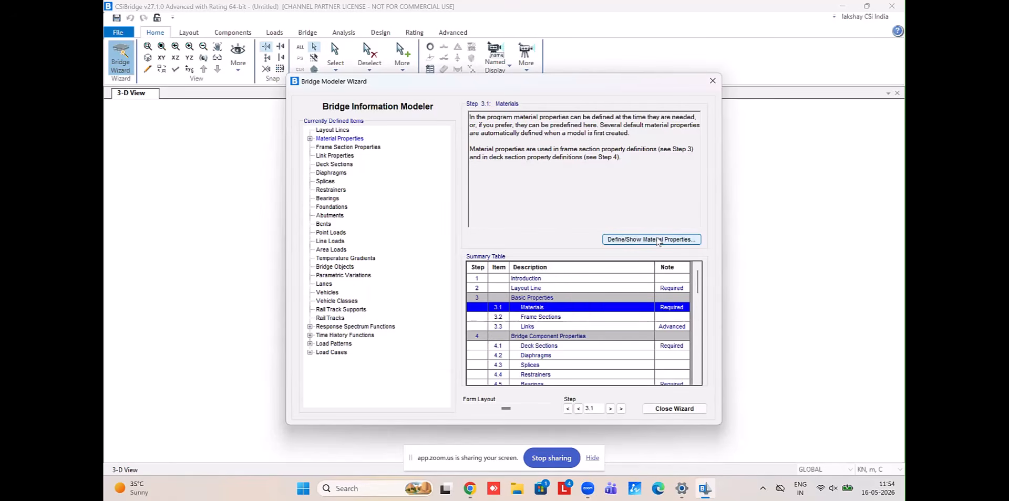
click(657, 239)
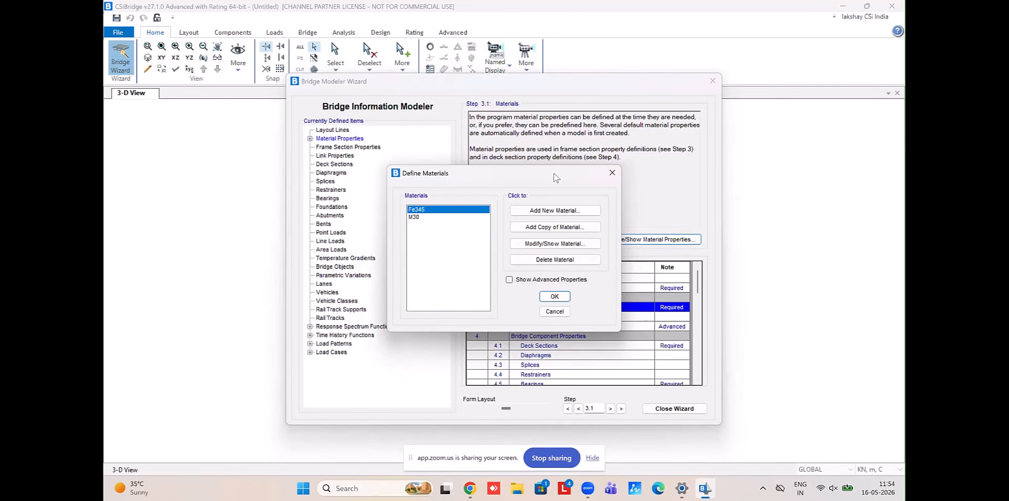
click(553, 211)
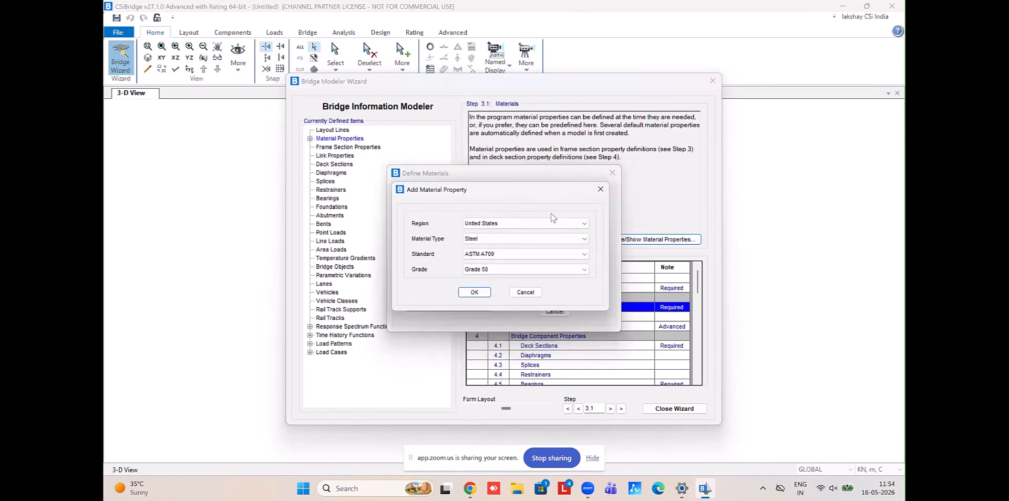
click(544, 226)
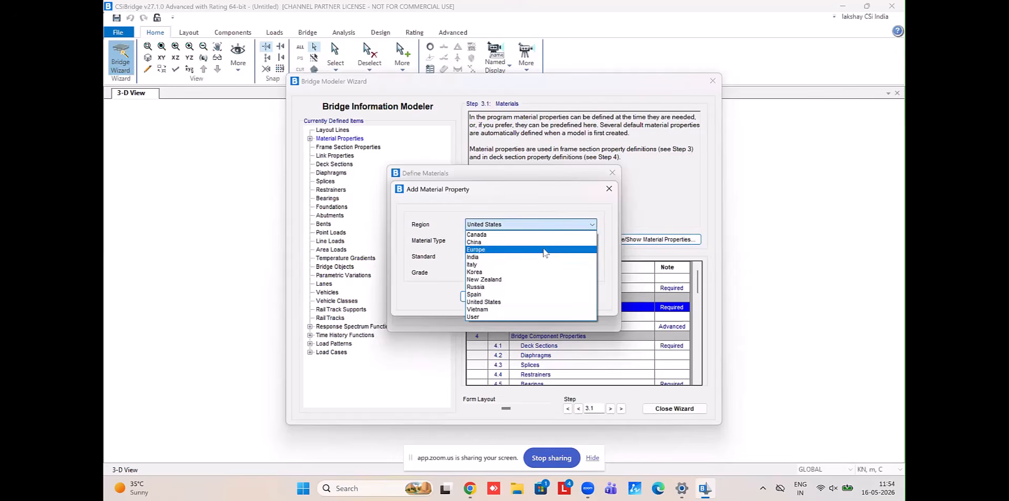
click(544, 245)
click(544, 244)
click(536, 260)
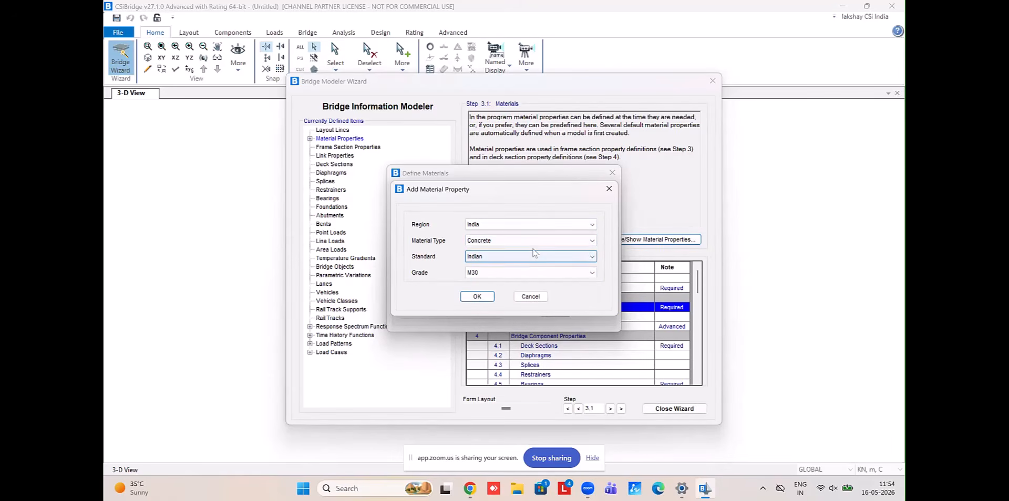
click(530, 273)
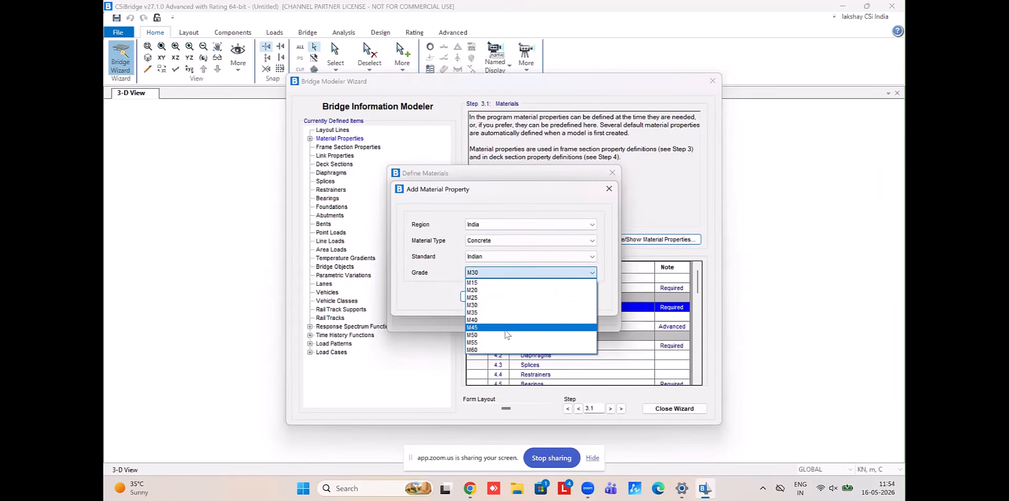
click(505, 336)
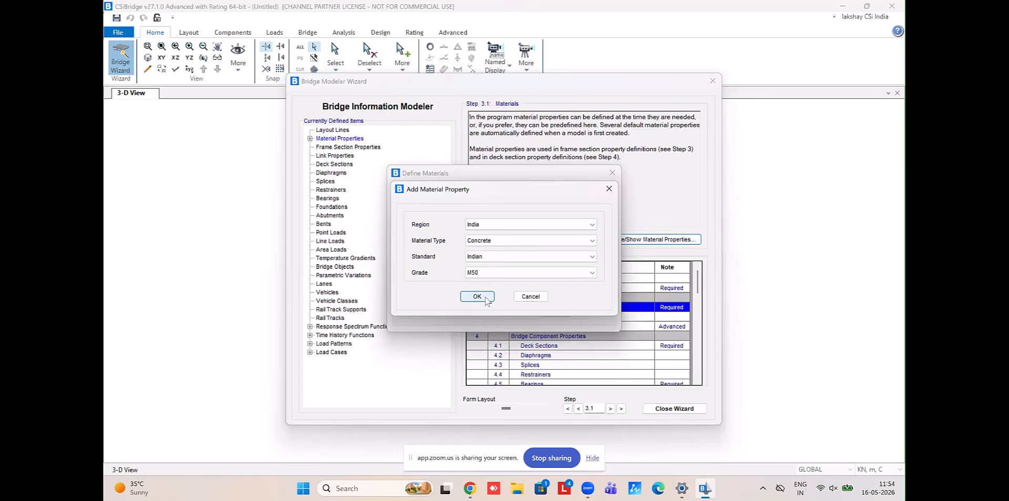
click(485, 298)
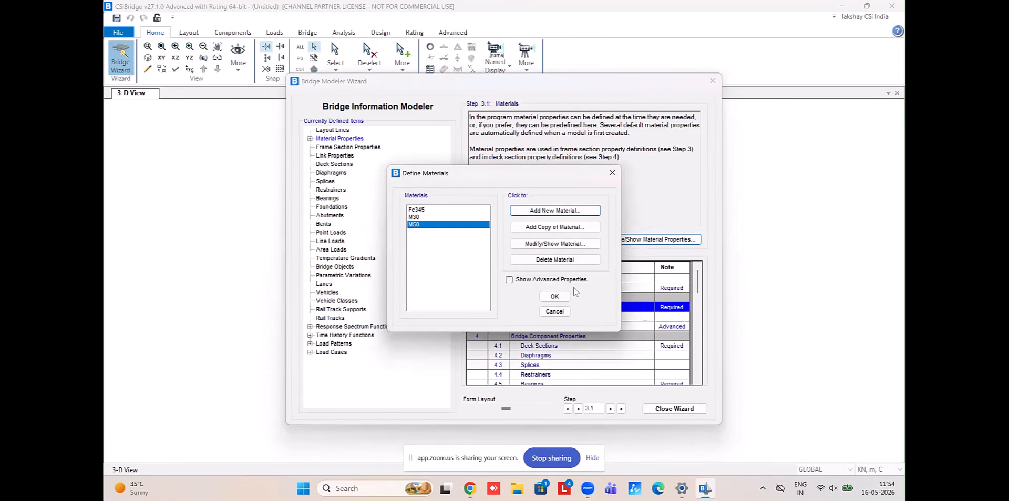
click(554, 297)
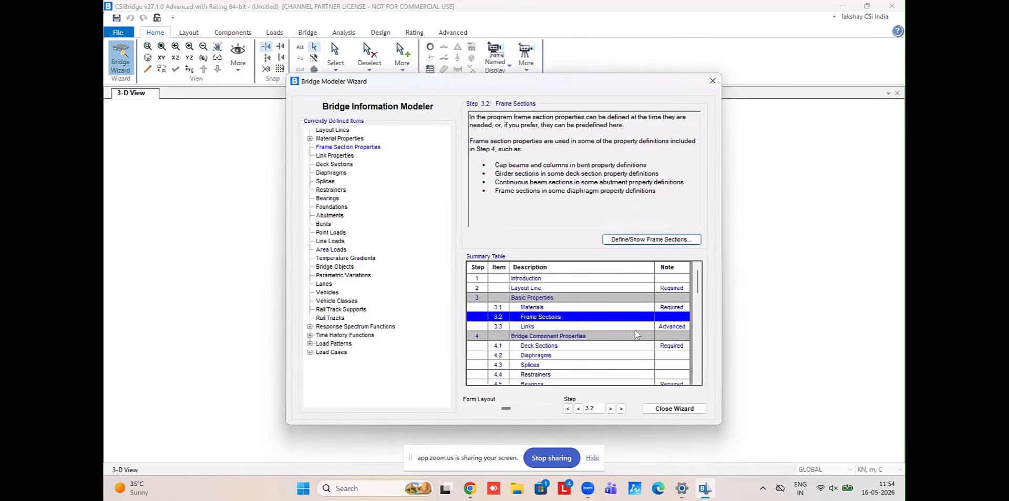
Look through the wizard's remaining component, load and bridge object steps, and close the wizard
scroll(636, 335, down, 1)
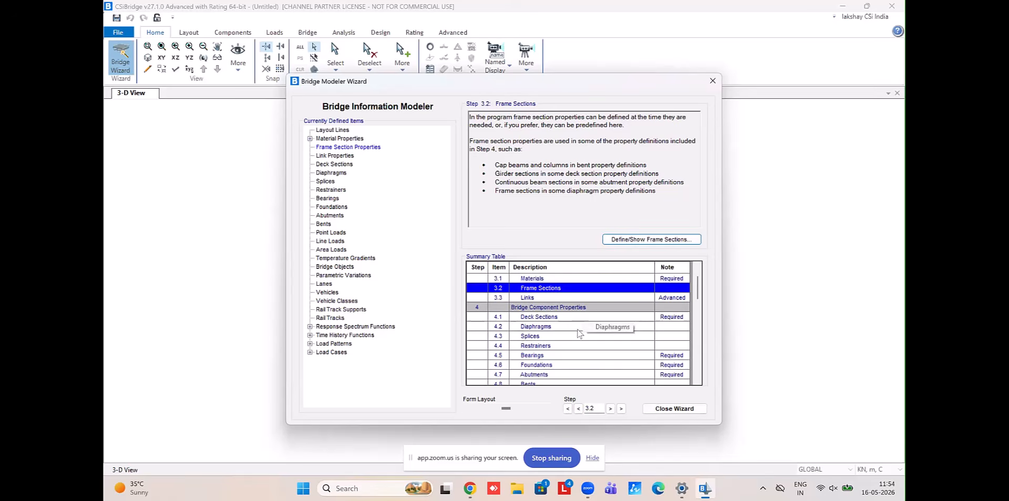
scroll(583, 339, down, 2)
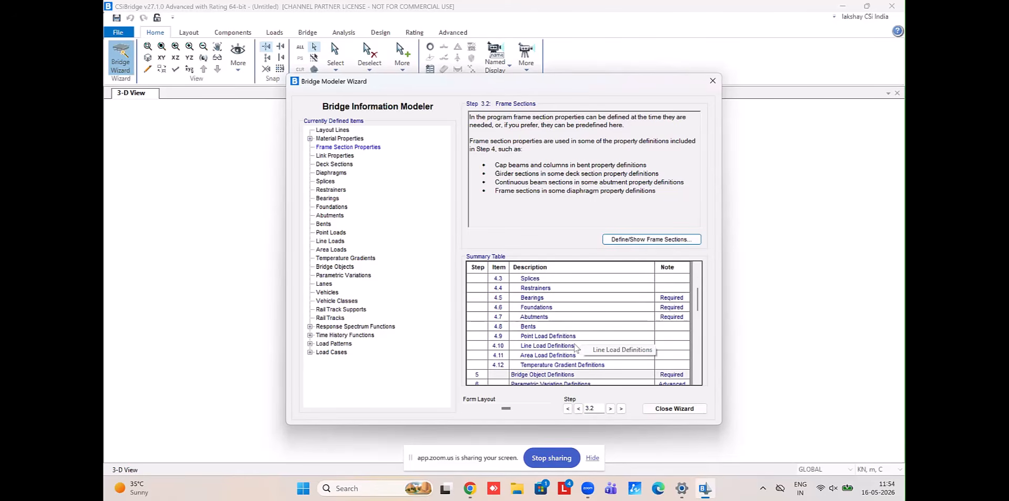
scroll(575, 348, down, 1)
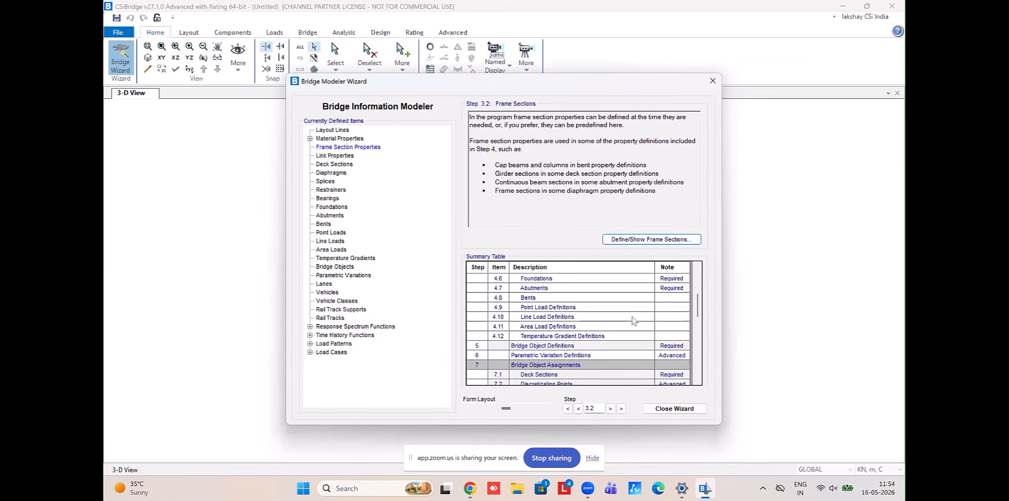
scroll(638, 329, up, 3)
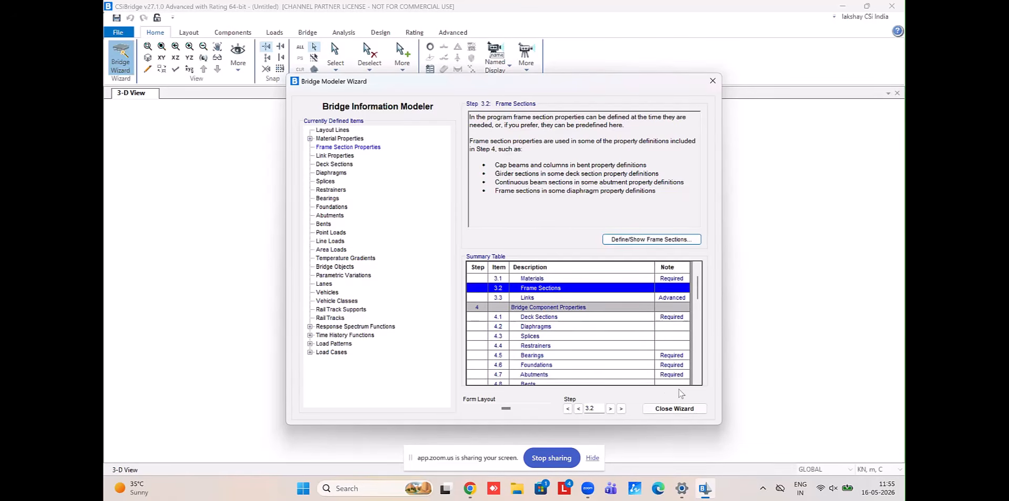
click(678, 410)
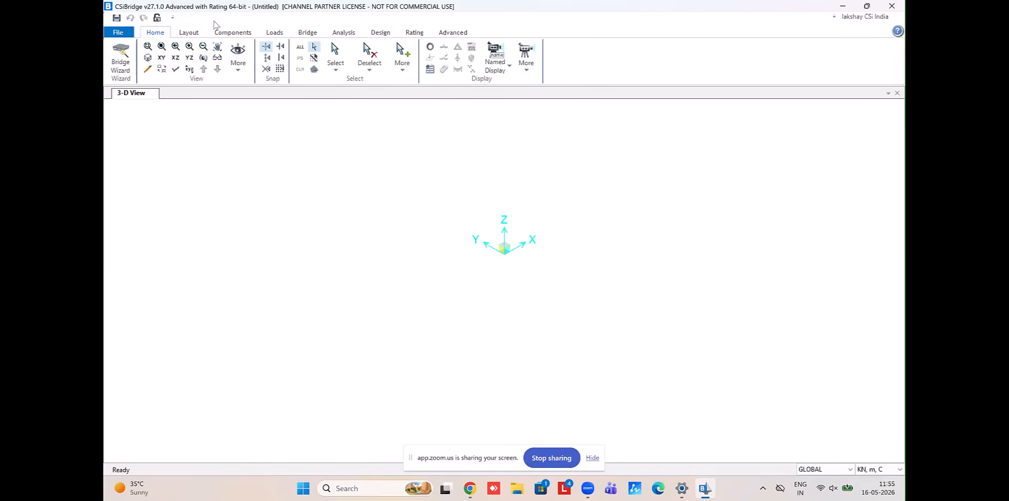
Check the new layout line dialog and the bridge layout preferences for north arrow direction, curve discretization and input type
click(191, 34)
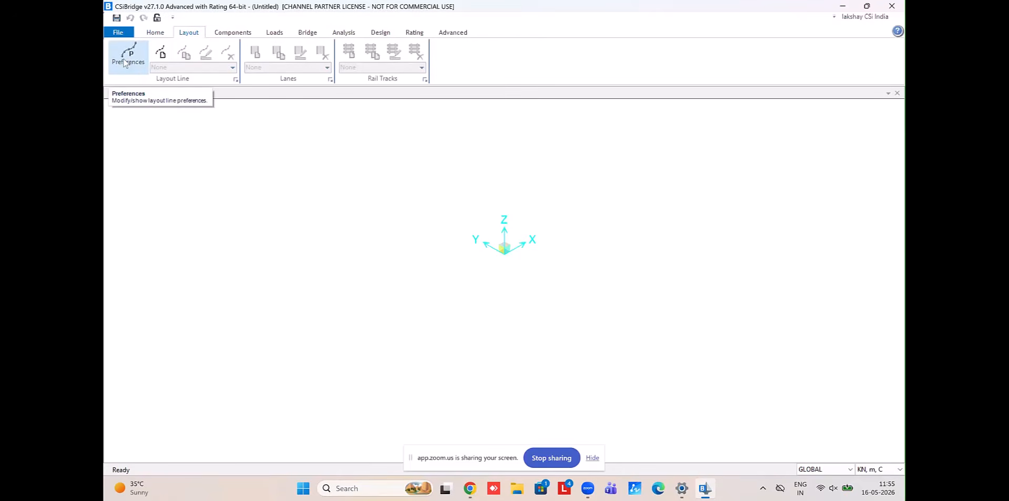
click(161, 53)
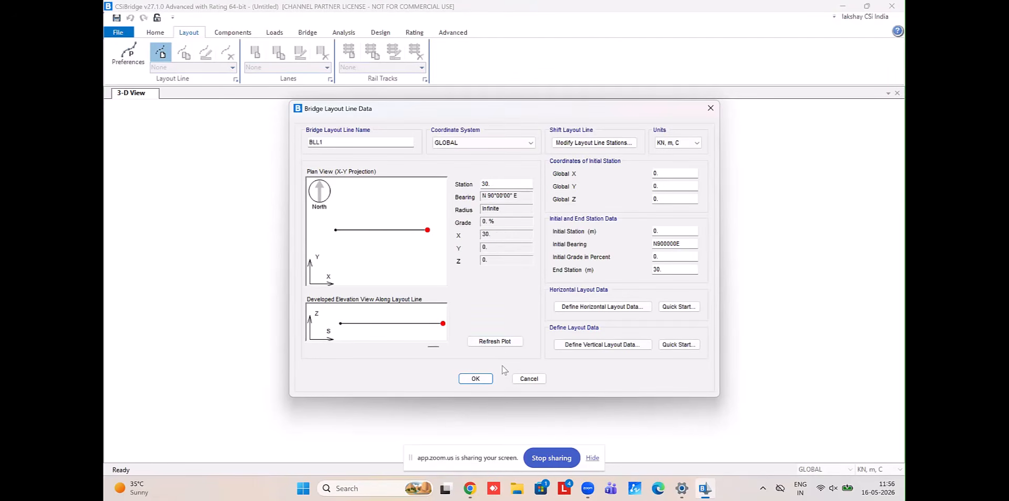
click(528, 379)
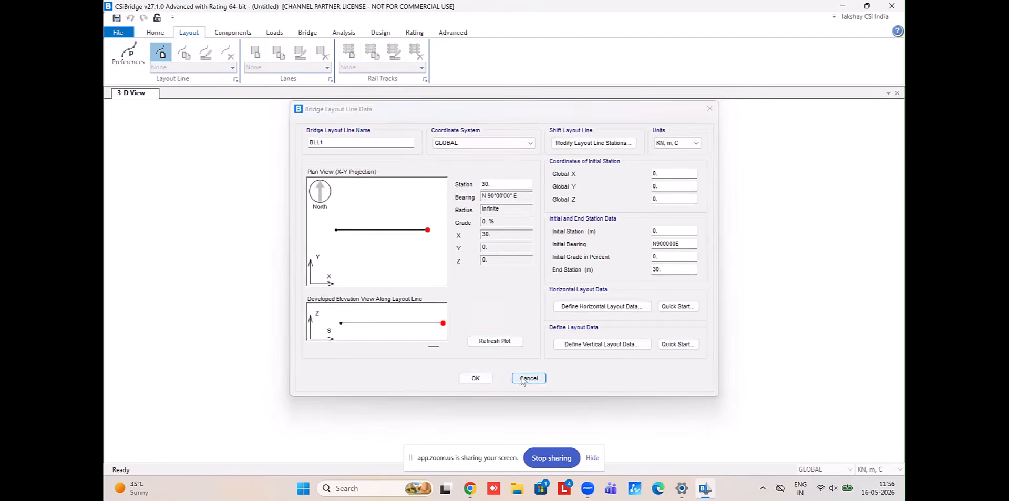
click(120, 54)
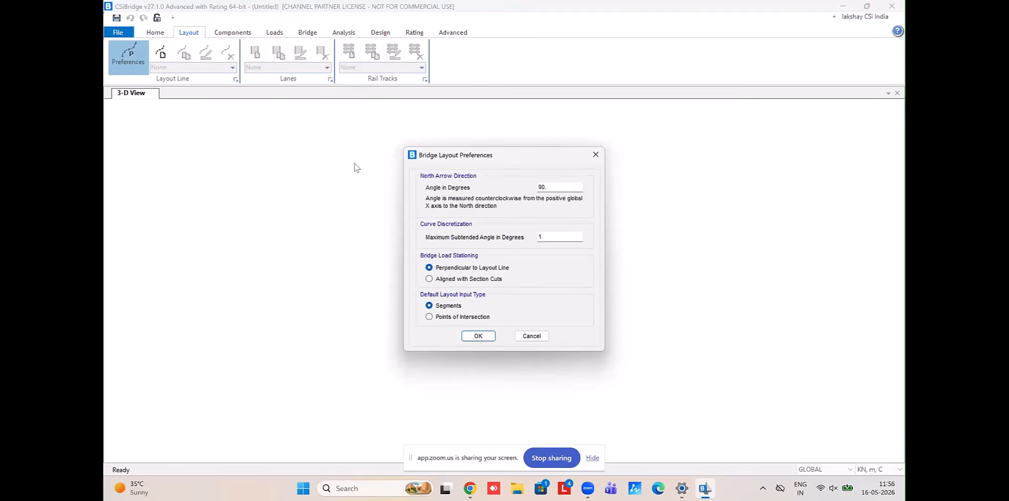
click(558, 188)
click(477, 334)
Start a new bridge layout line and set its initial bearing to N15E
click(161, 52)
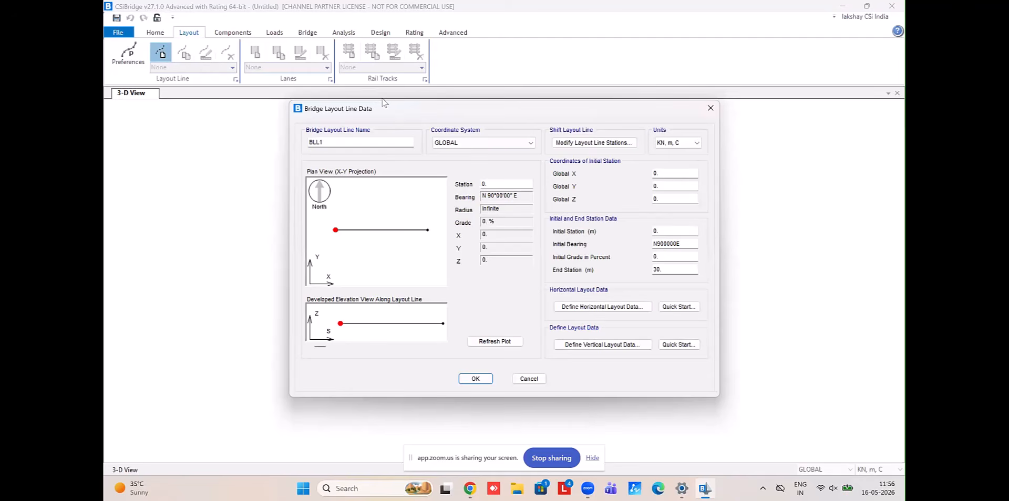
click(367, 140)
click(423, 229)
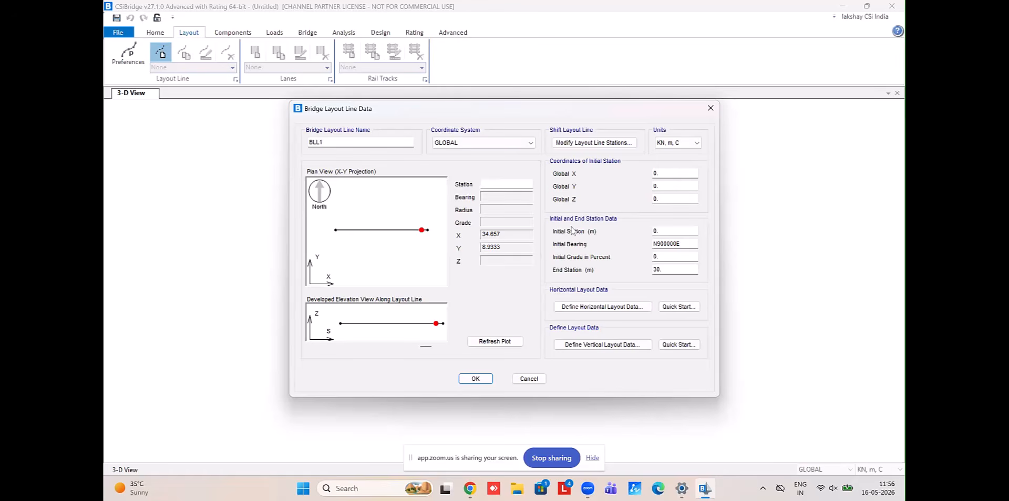
click(686, 242)
click(664, 256)
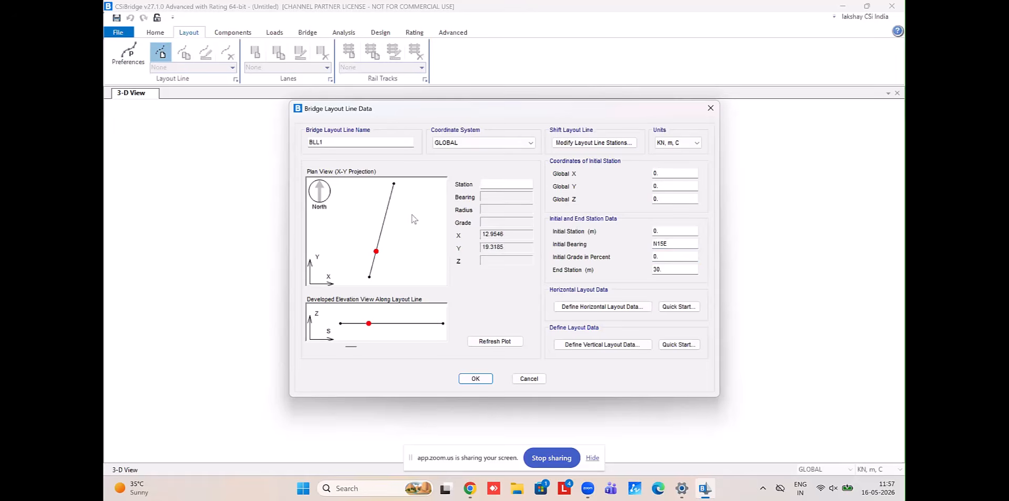
Set the layout line's initial bearing to N90E
click(668, 243)
text(s)
click(678, 260)
click(578, 359)
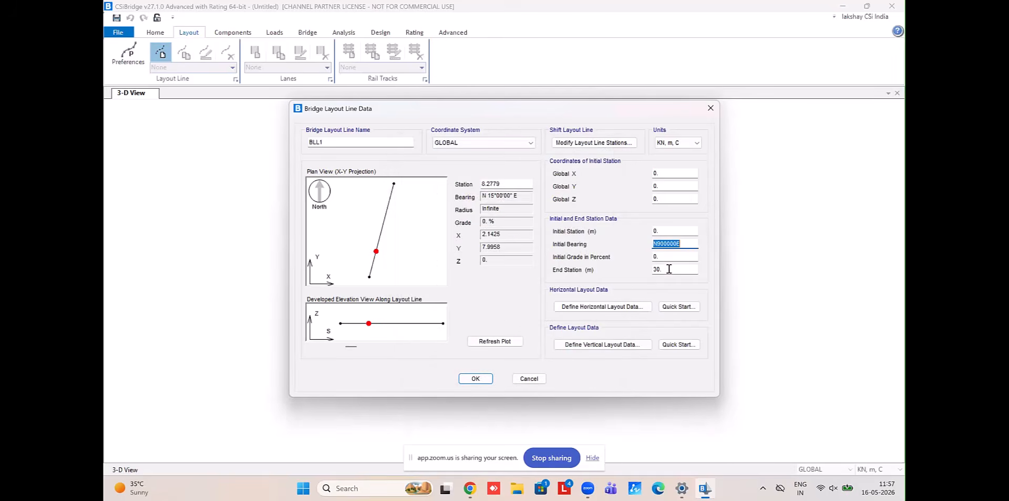
text(n90e)
click(686, 257)
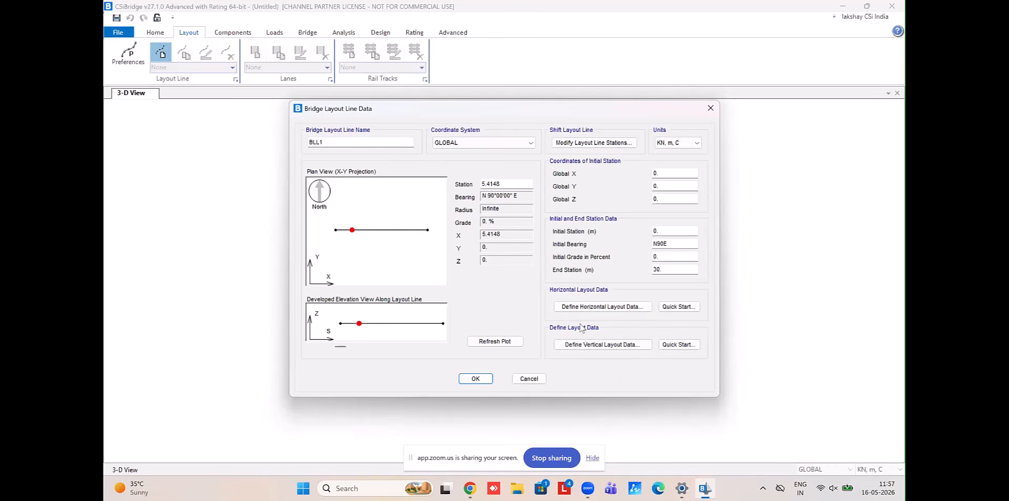
Apply the Straight - Curve Left - Straight quick start template to the layout line's horizontal data
click(581, 305)
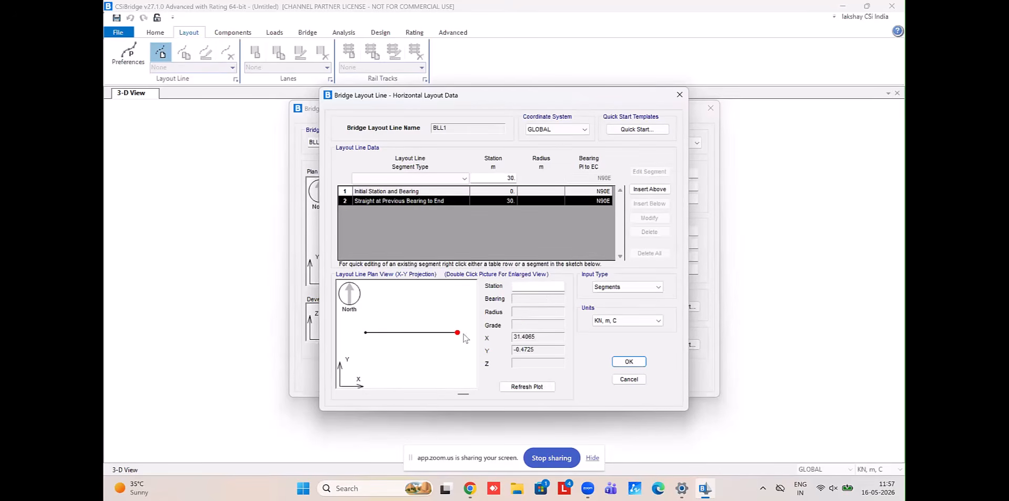
click(658, 132)
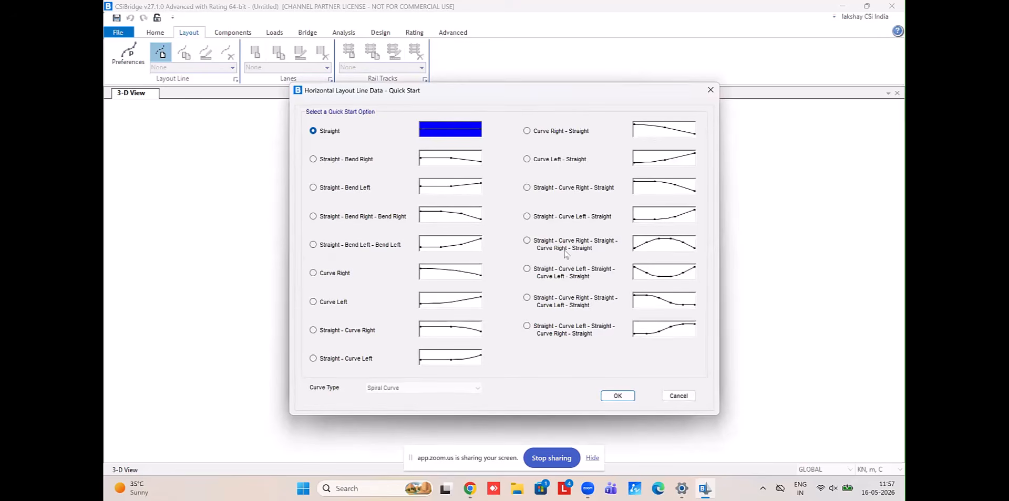
click(562, 218)
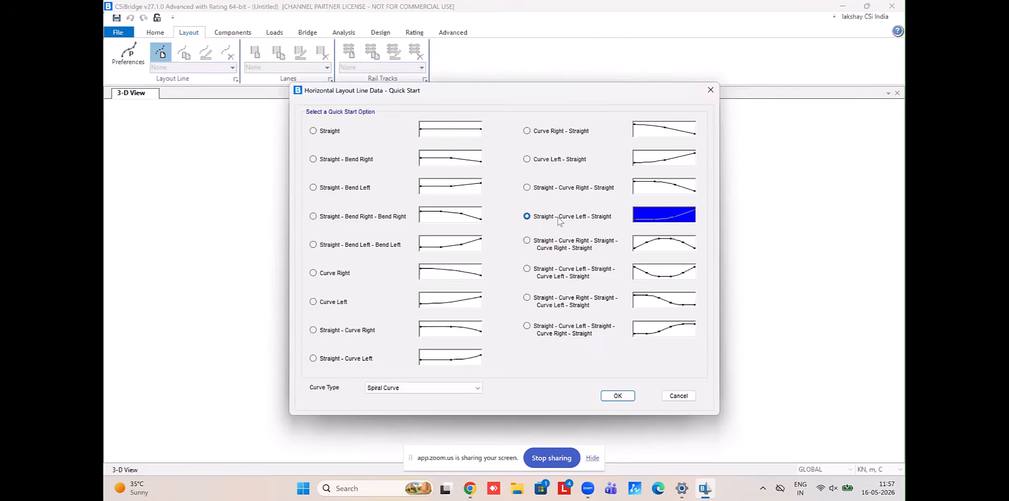
click(618, 395)
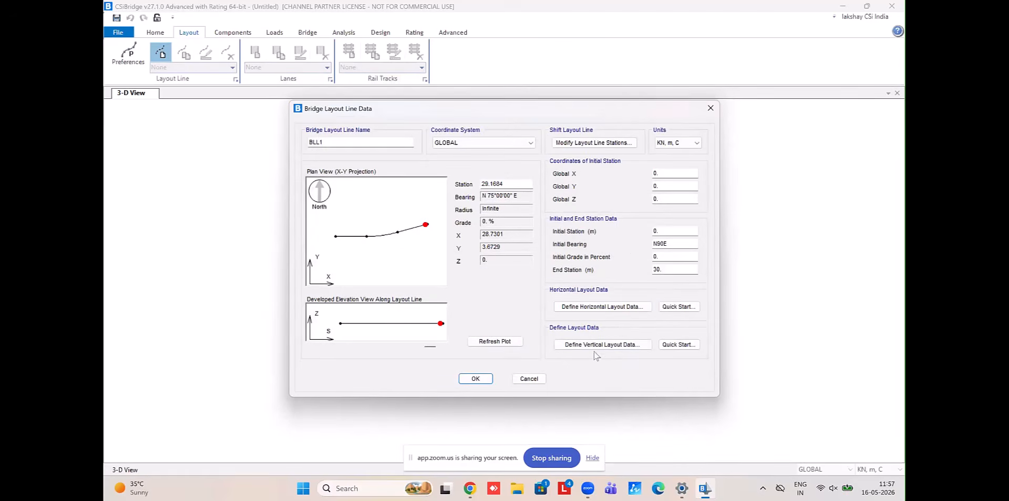
Review the segments of the curved horizontal layout in the segment table and plan view
click(602, 308)
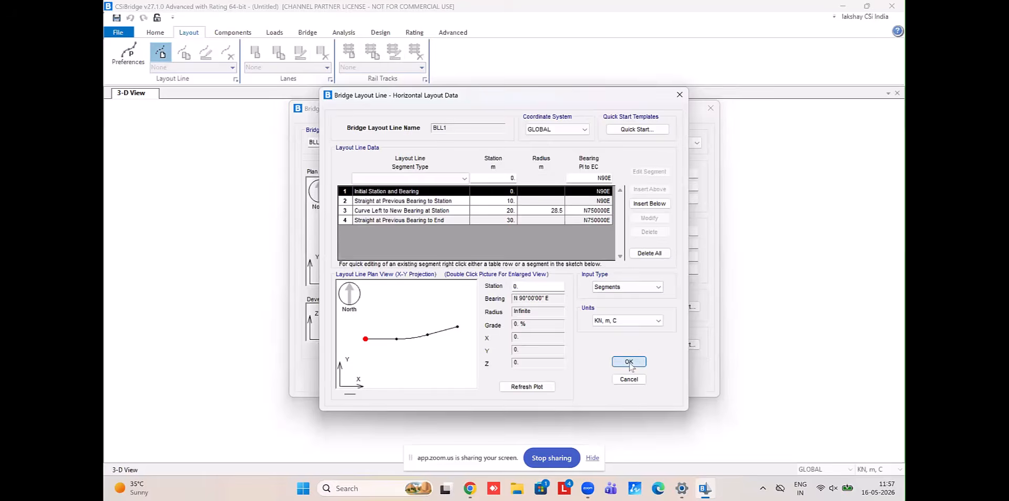
click(629, 360)
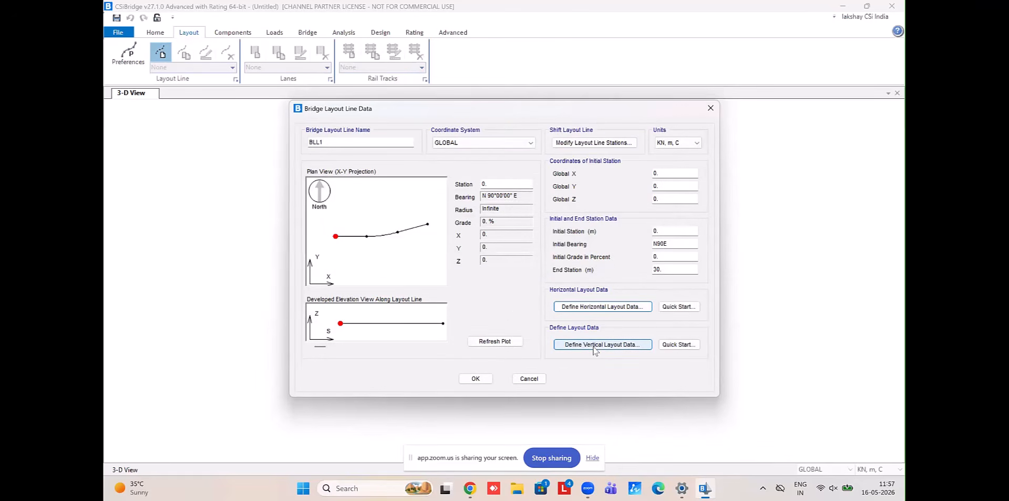
click(601, 307)
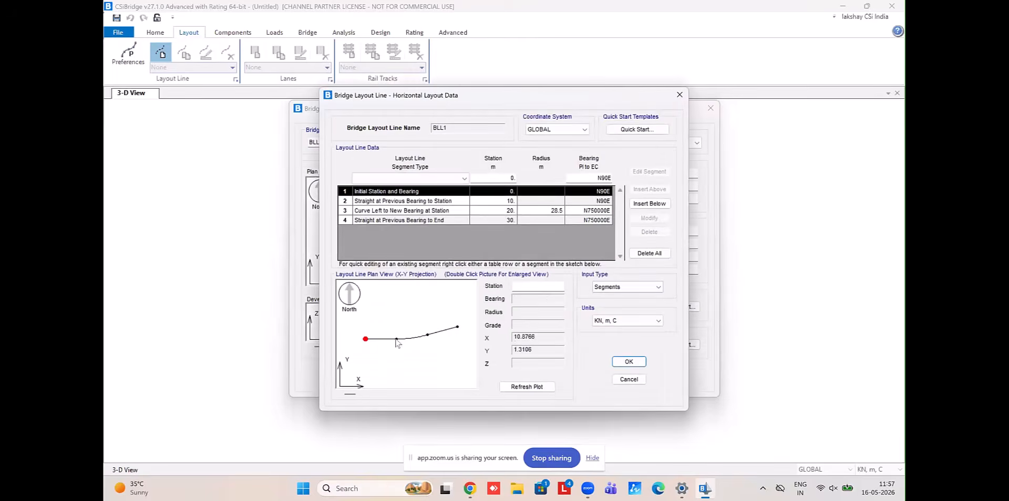
key(Down)
key(Down)
key(Down)
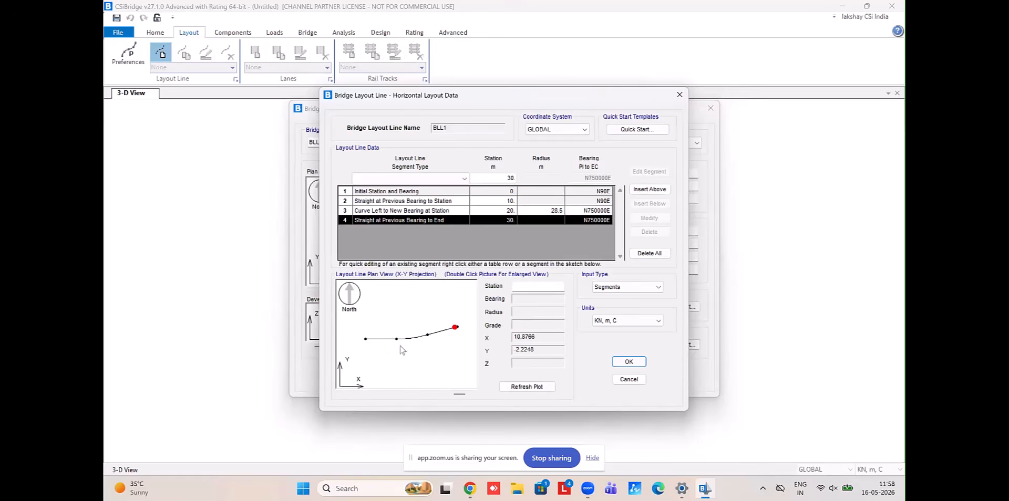
click(630, 362)
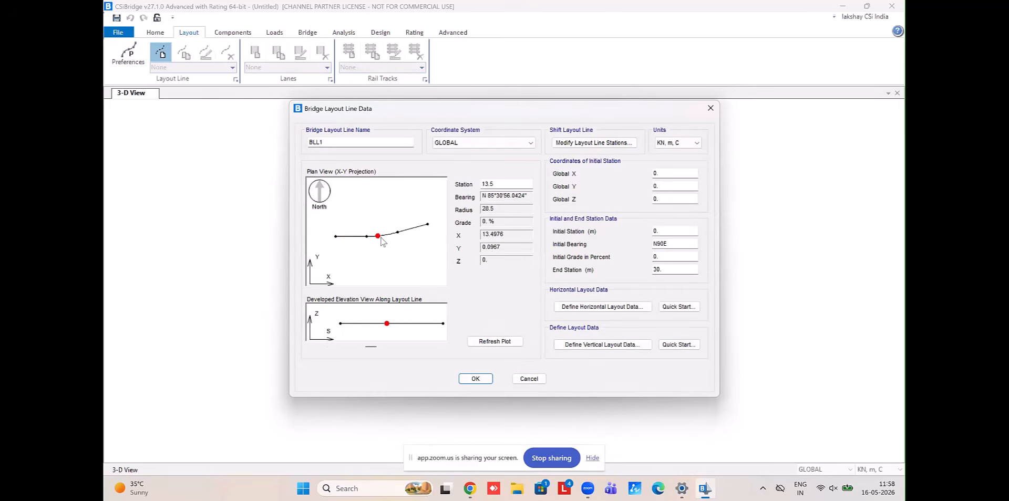
Examine the vertical layout's quick start templates and segment types, and leave the vertical data without applying anything
click(596, 346)
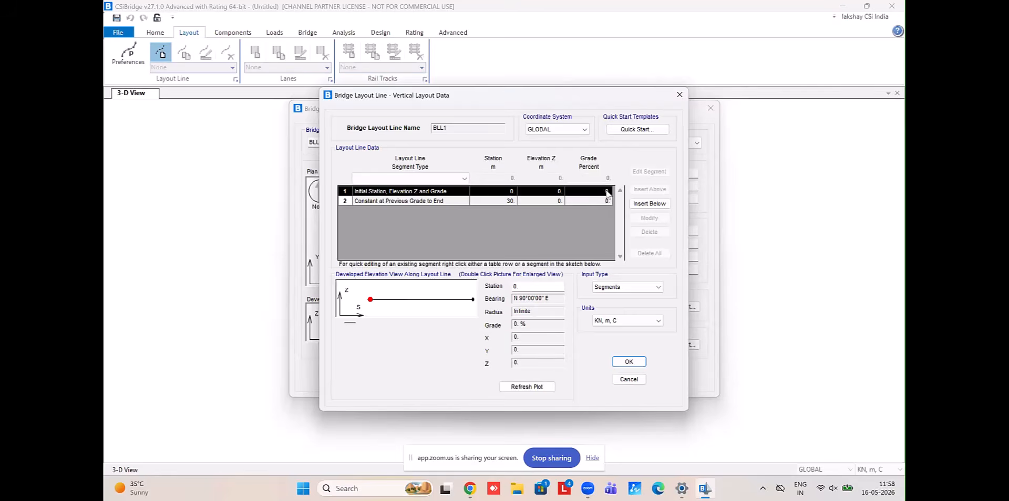
click(645, 130)
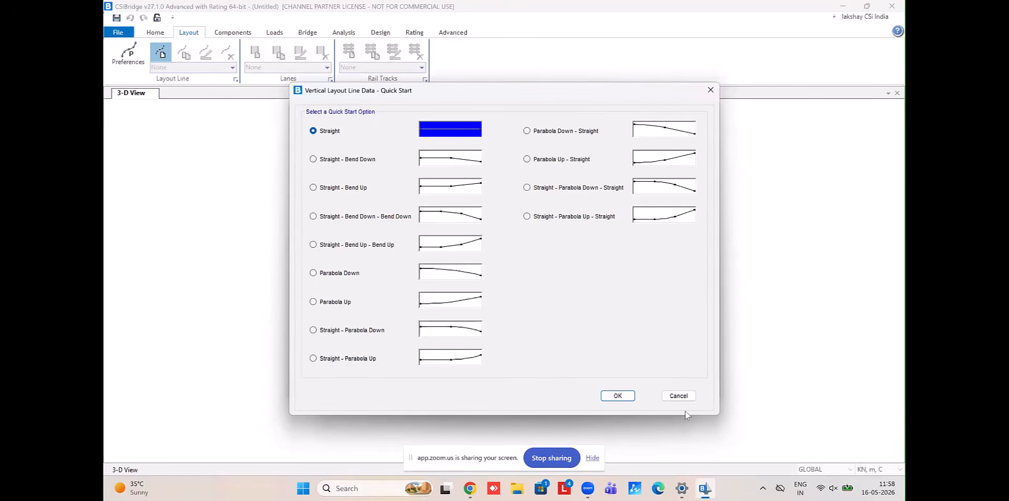
click(685, 396)
click(425, 178)
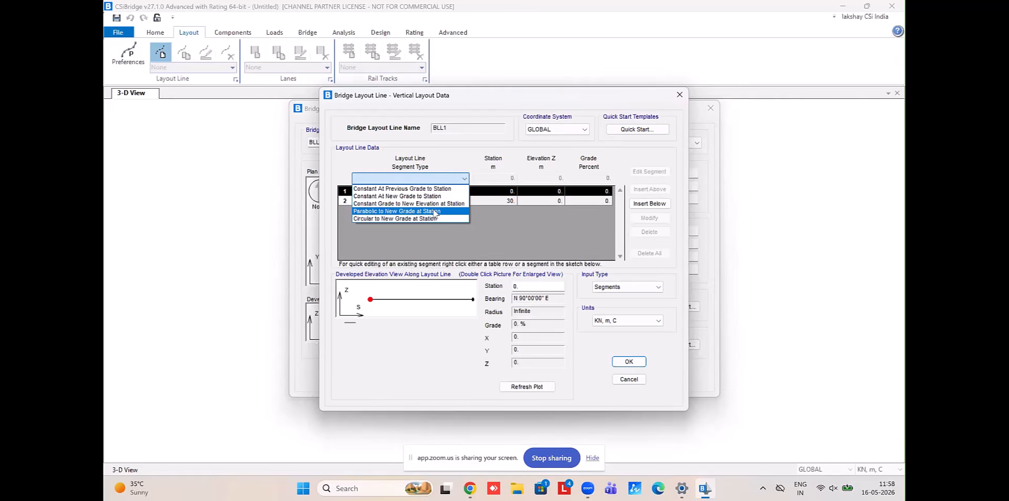
click(626, 378)
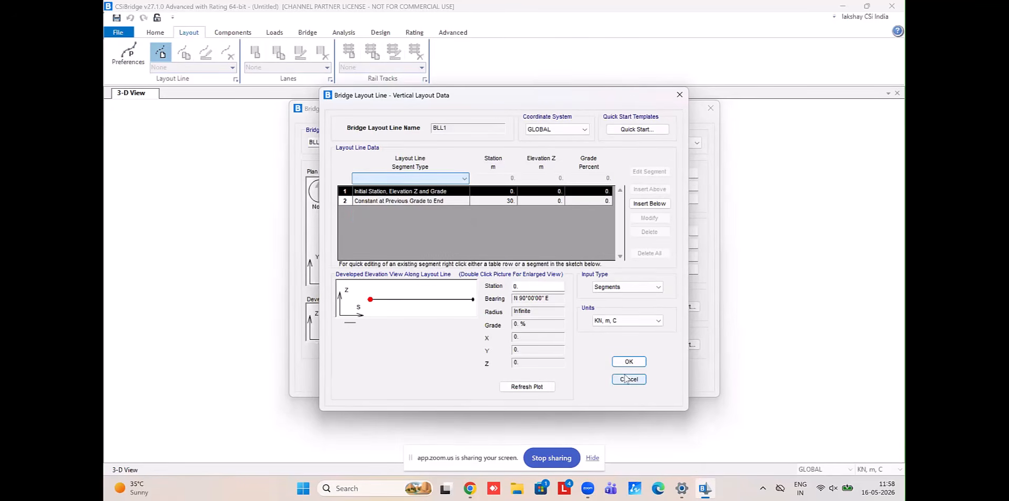
click(627, 380)
Apply the Straight quick start template to the layout line's horizontal data
click(631, 308)
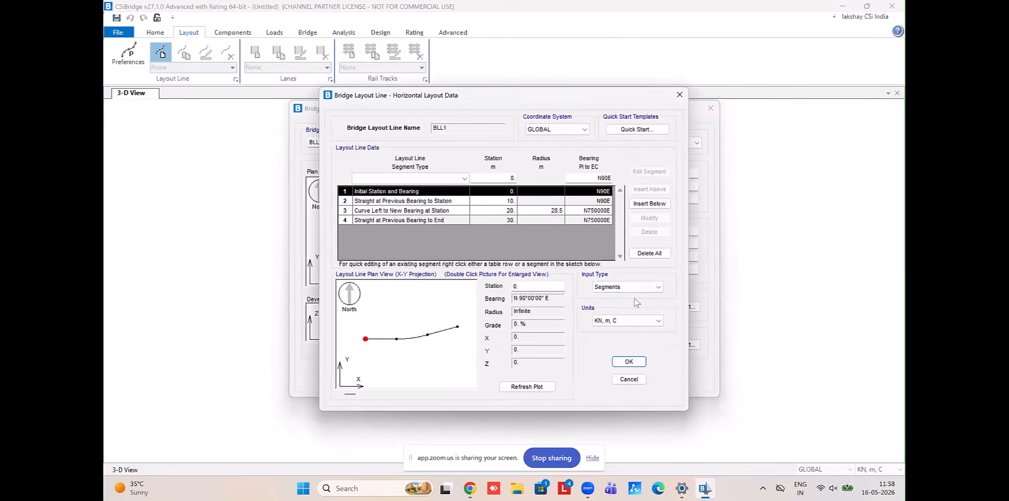
click(637, 129)
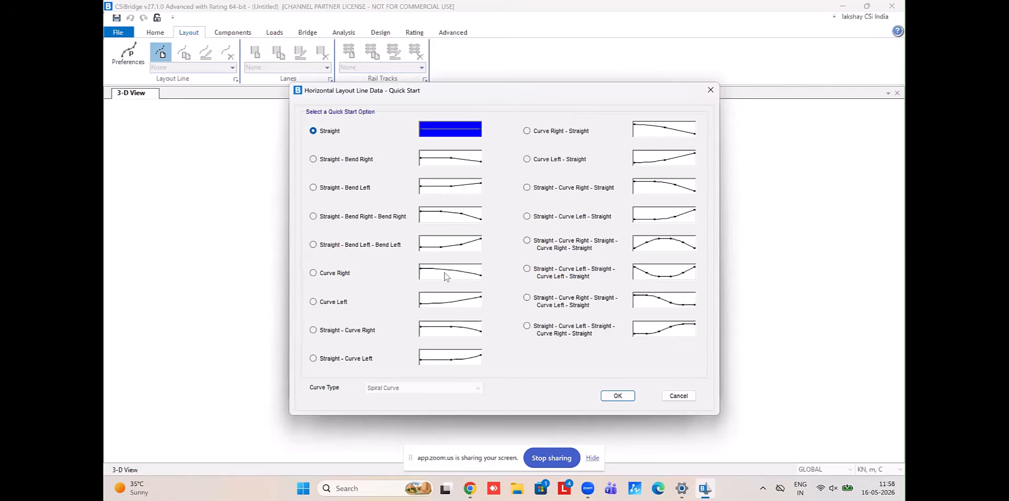
click(604, 396)
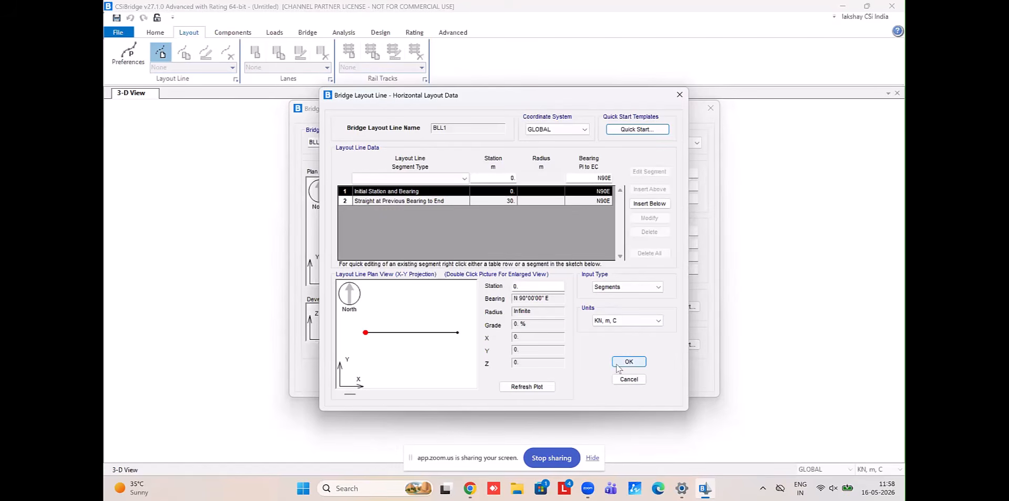
click(628, 362)
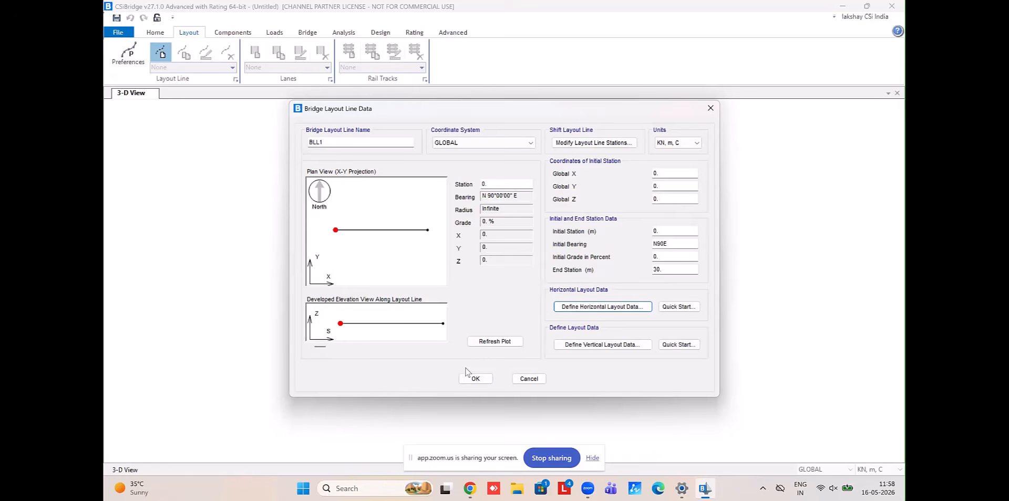
Set the layout line's end station to 60 m and create the layout line
click(674, 270)
text(60)
click(676, 256)
click(481, 381)
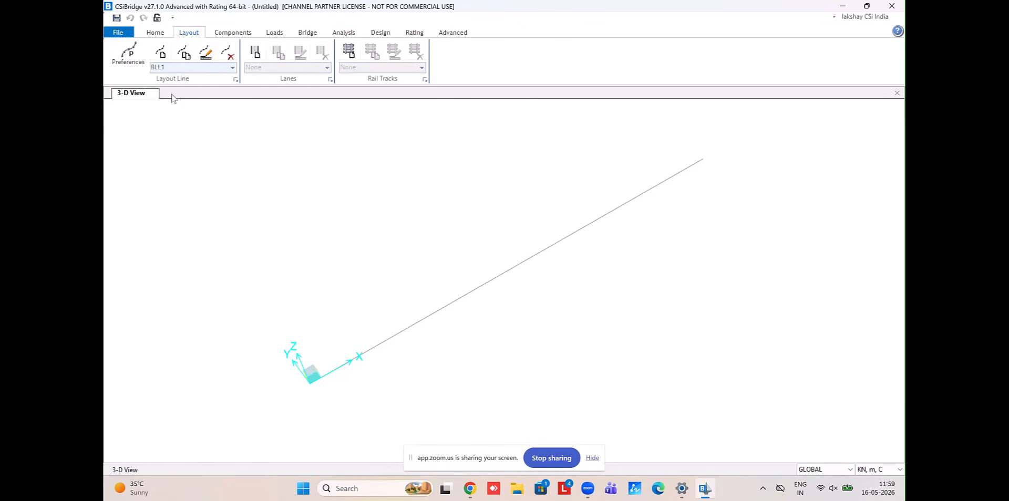
Browse the component property types and inspect the property data of the M50 concrete material
click(242, 34)
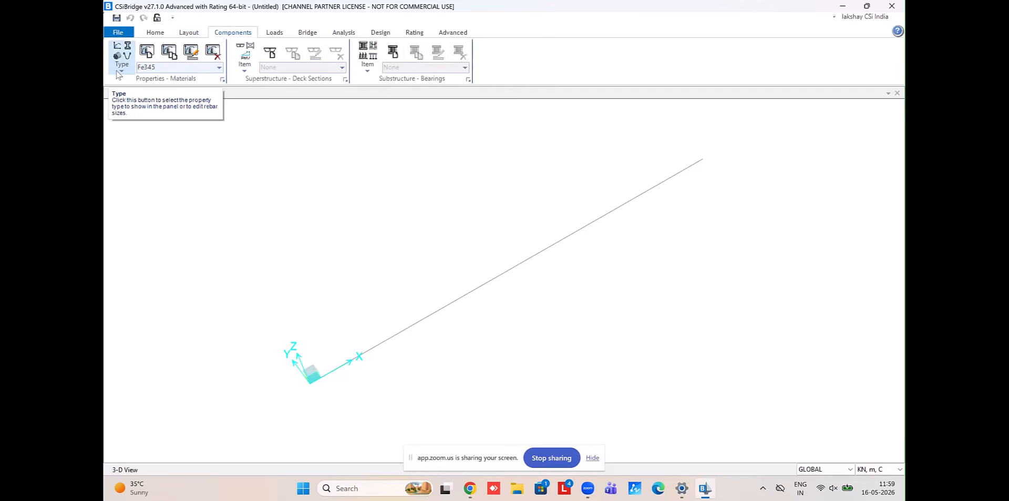
click(119, 72)
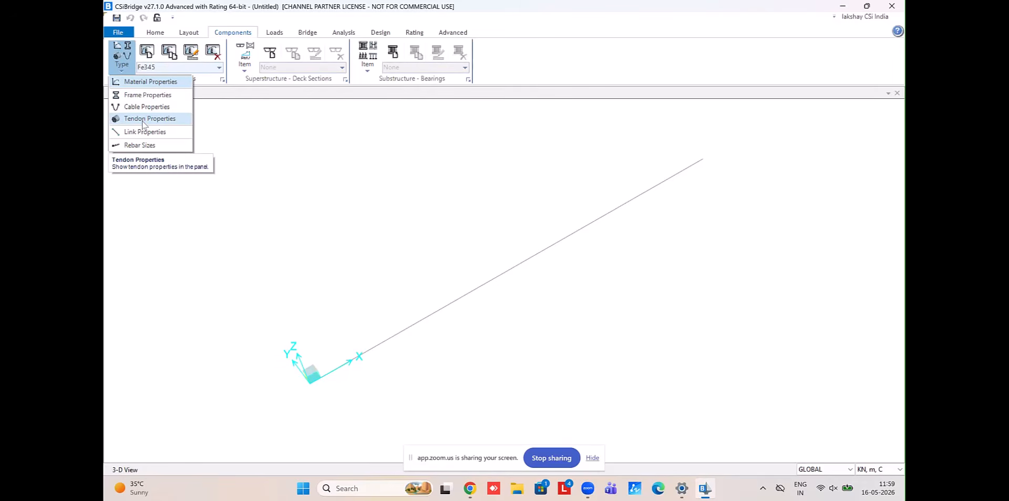
click(132, 72)
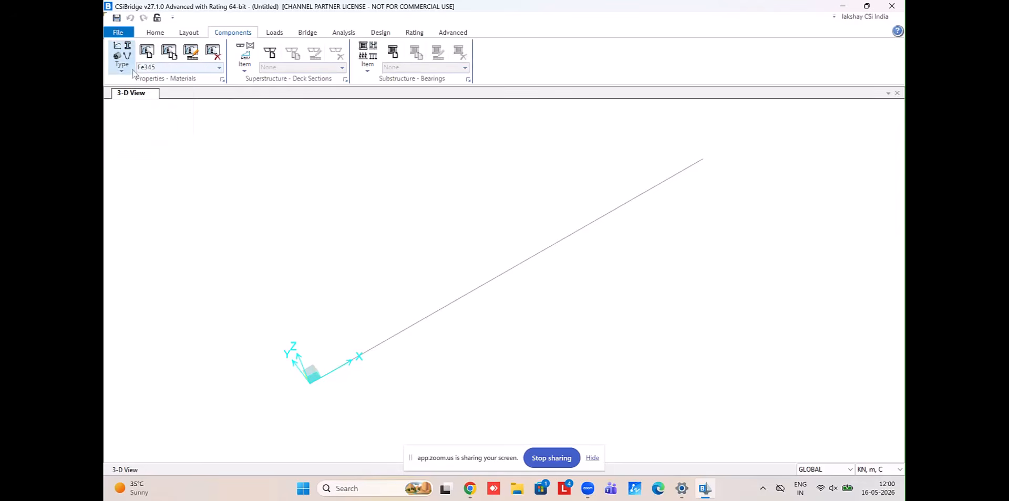
click(219, 67)
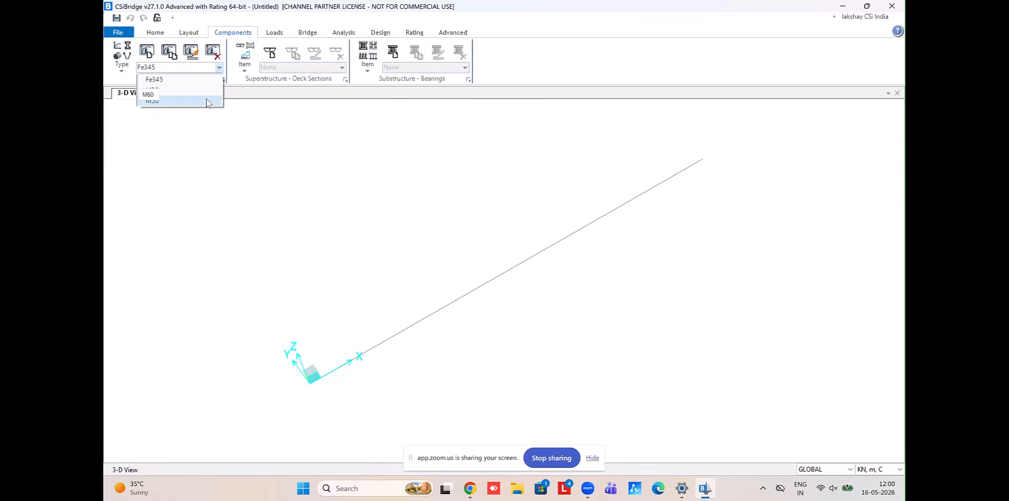
click(206, 102)
click(192, 51)
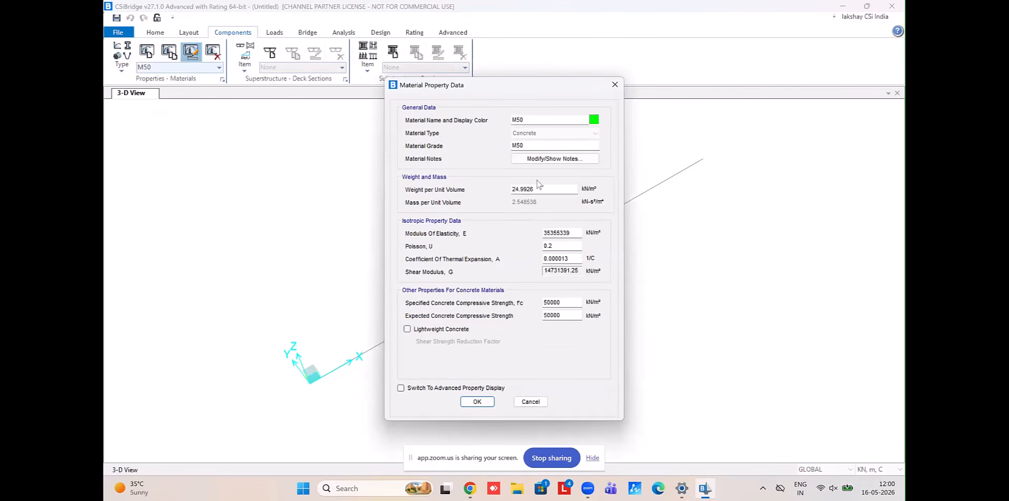
click(530, 402)
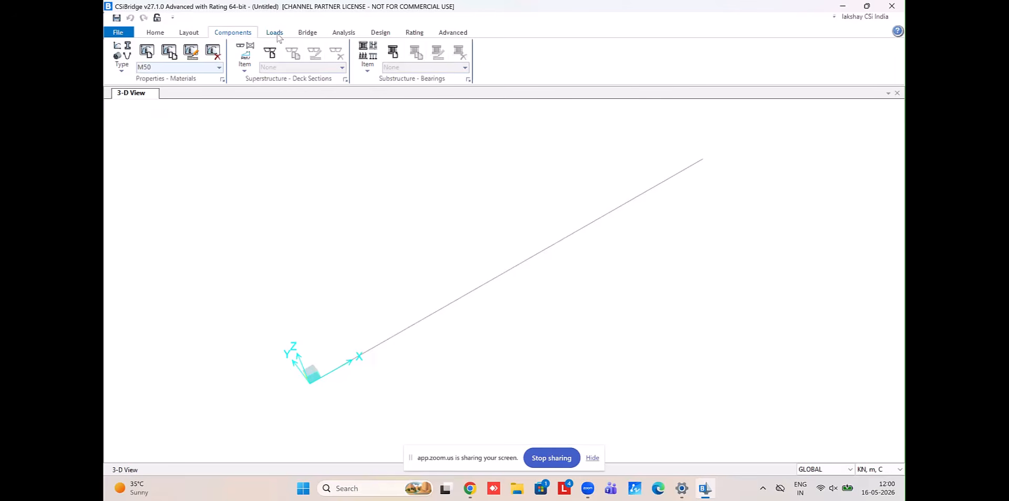
click(252, 63)
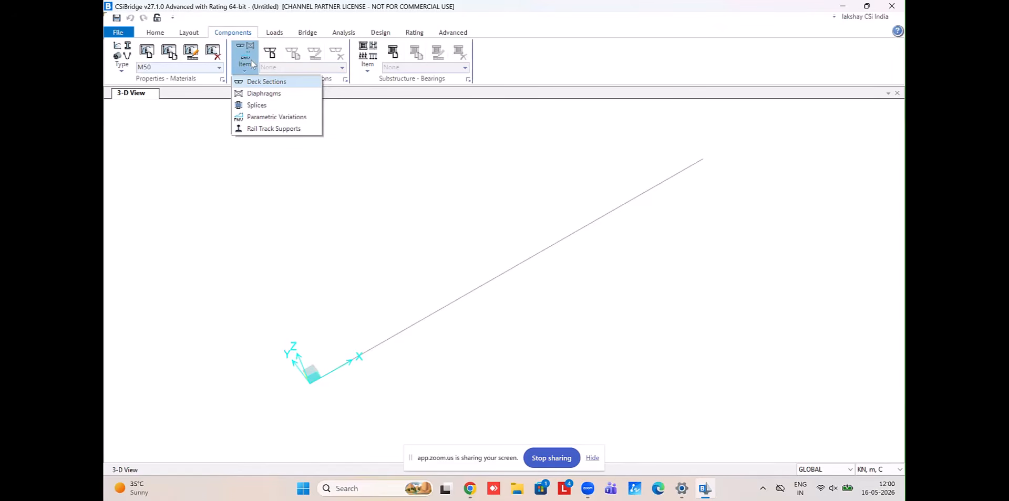
click(253, 64)
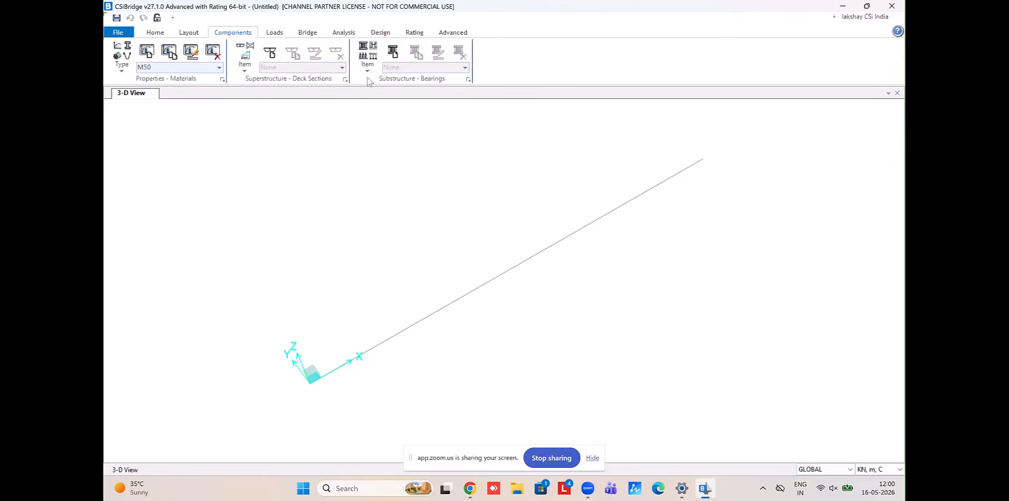
Review the deck sections offered under each property type and start a new concrete box girder section with vertical exterior girders
click(243, 67)
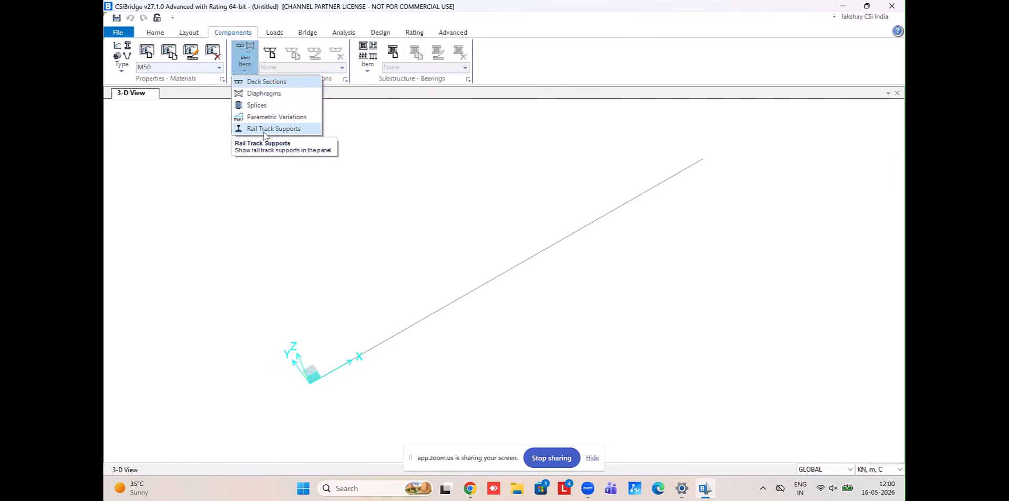
click(260, 82)
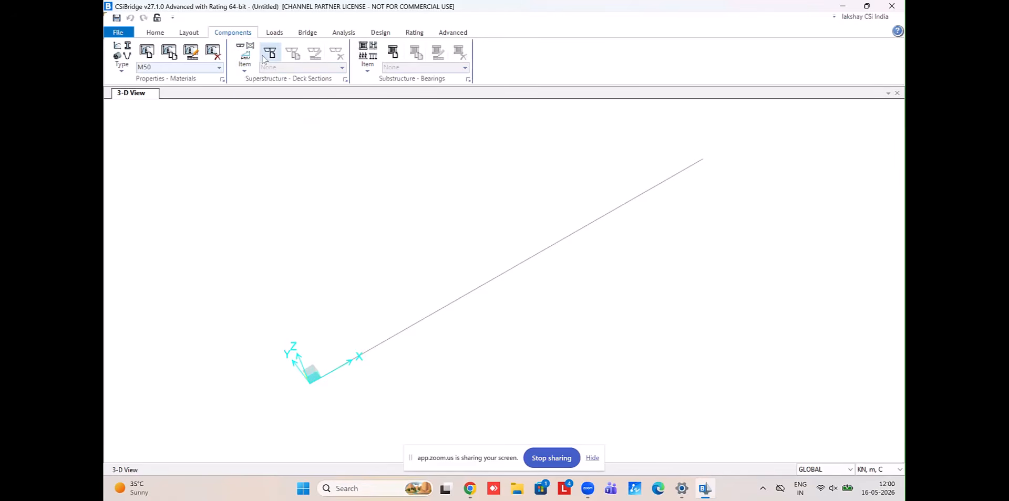
click(268, 54)
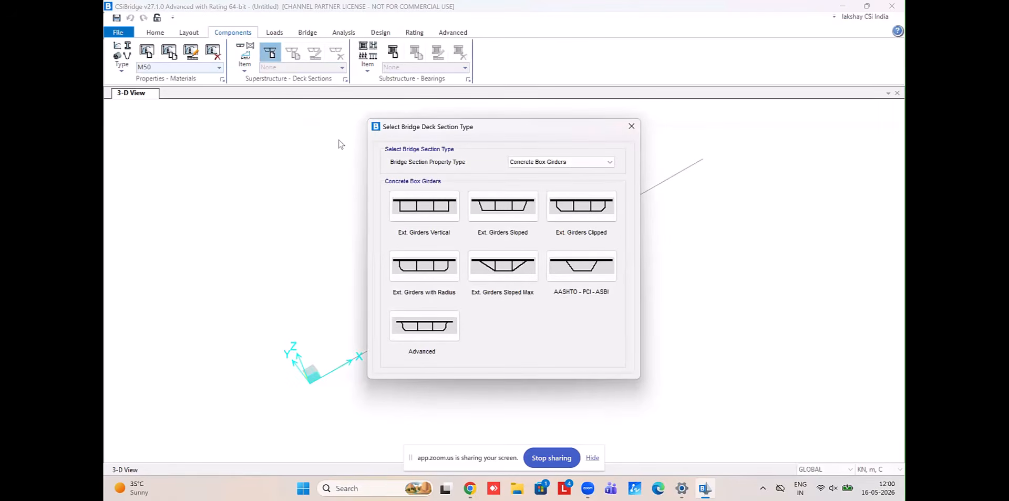
drag(518, 130, 517, 94)
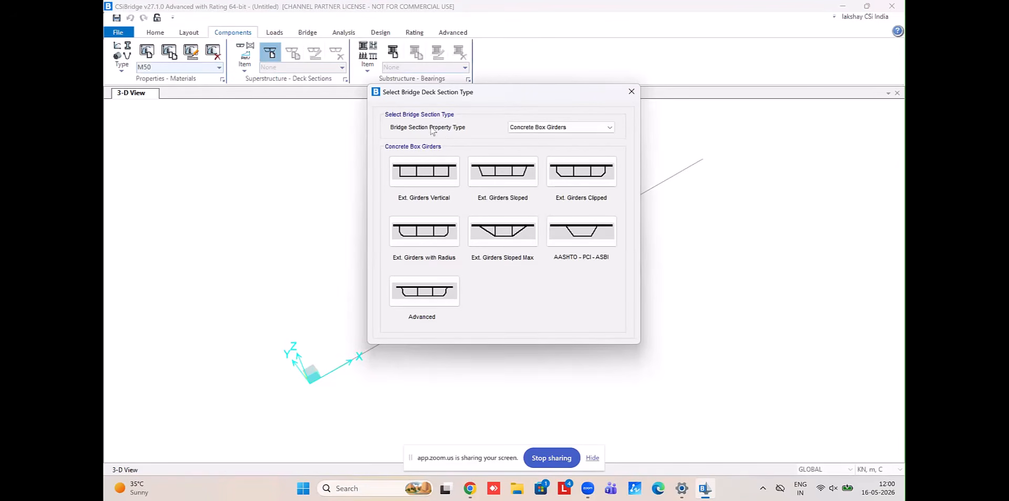
click(536, 129)
click(546, 145)
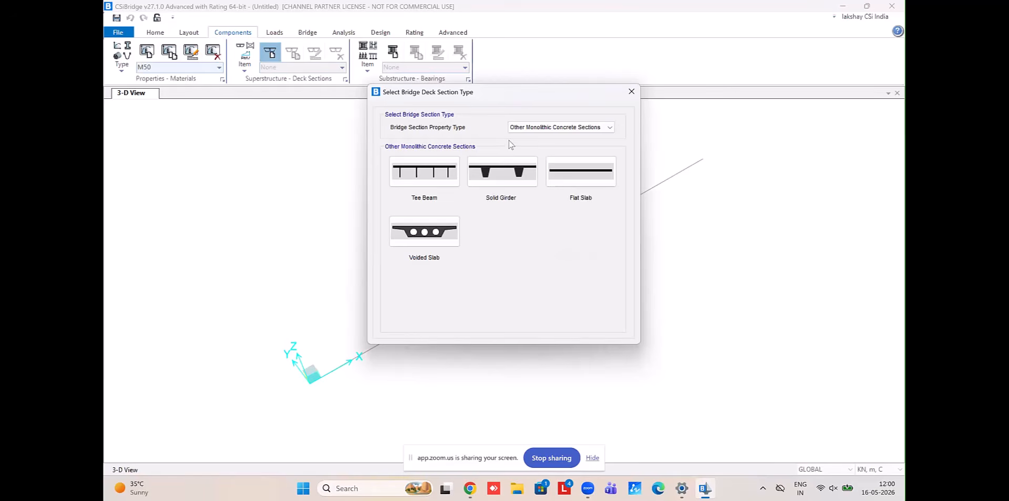
click(526, 129)
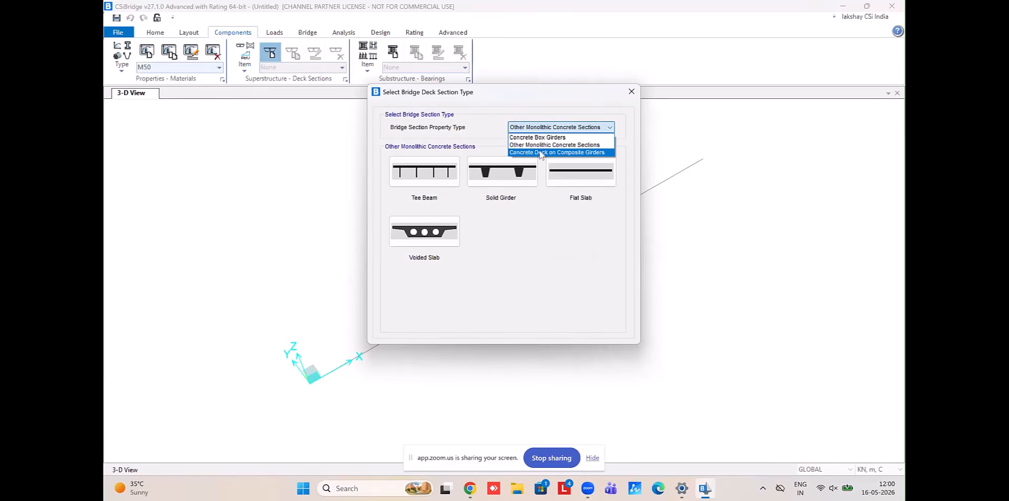
click(541, 152)
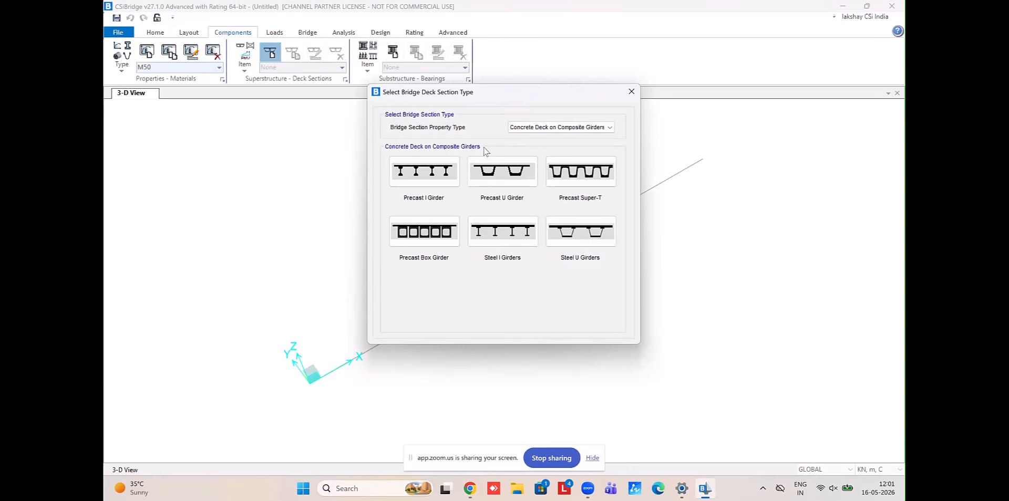
click(523, 128)
click(531, 138)
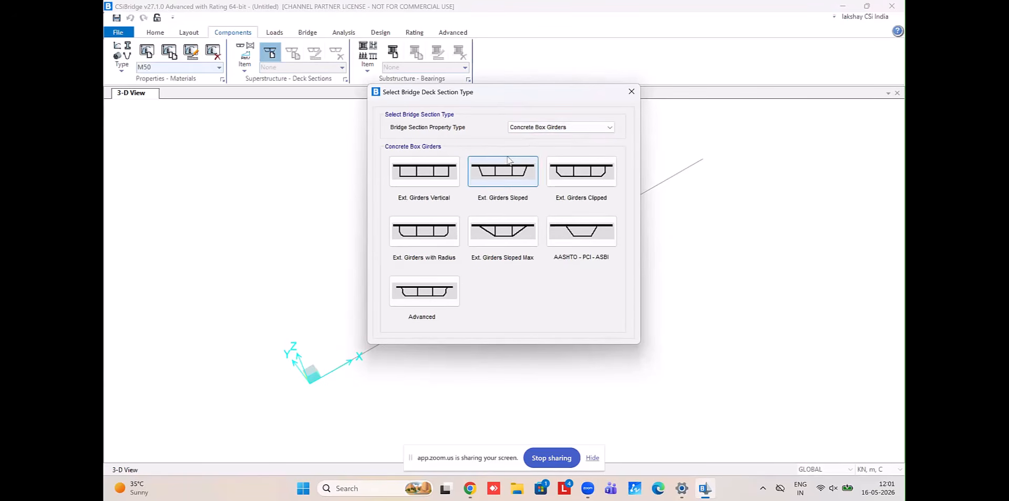
click(427, 179)
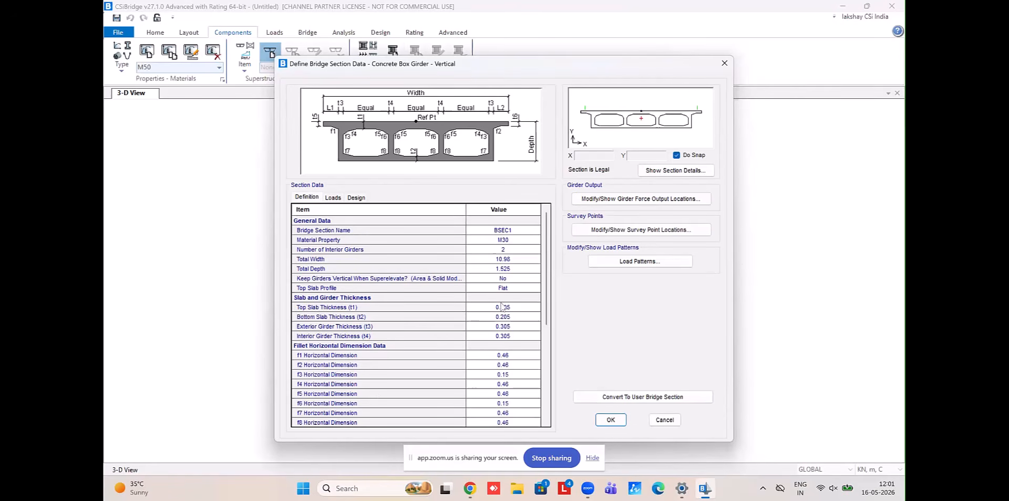
Set the box girder section's total width to 12 m and its total depth to 2 m
scroll(501, 380, down, 4)
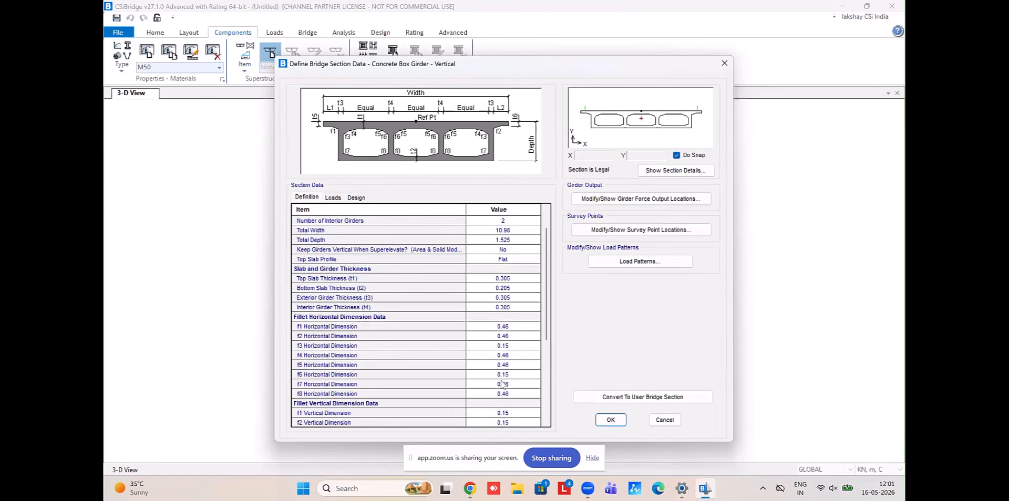
scroll(503, 383, up, 4)
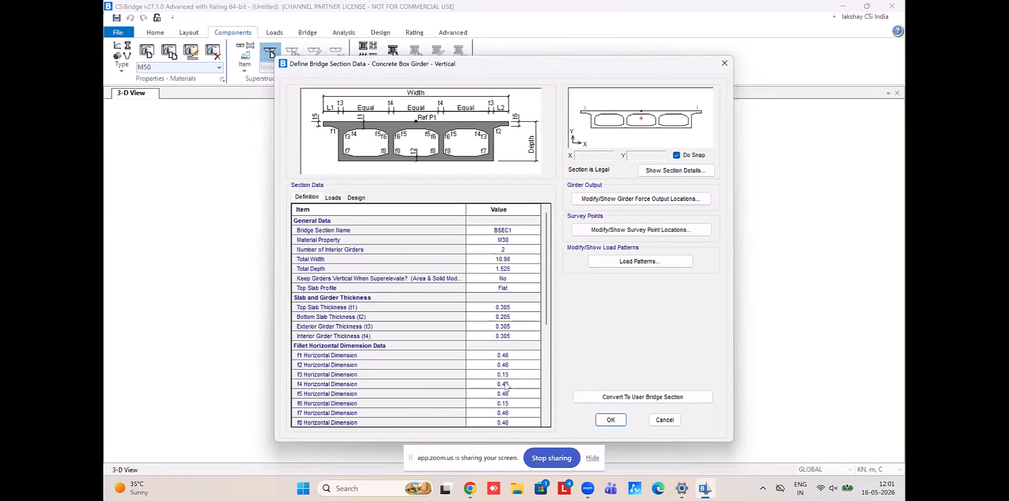
click(519, 260)
text(12)
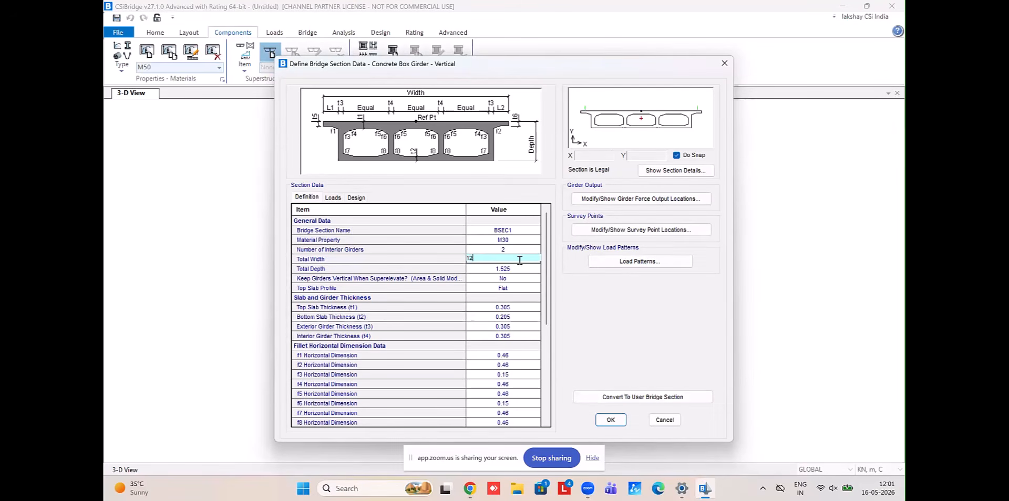
click(515, 269)
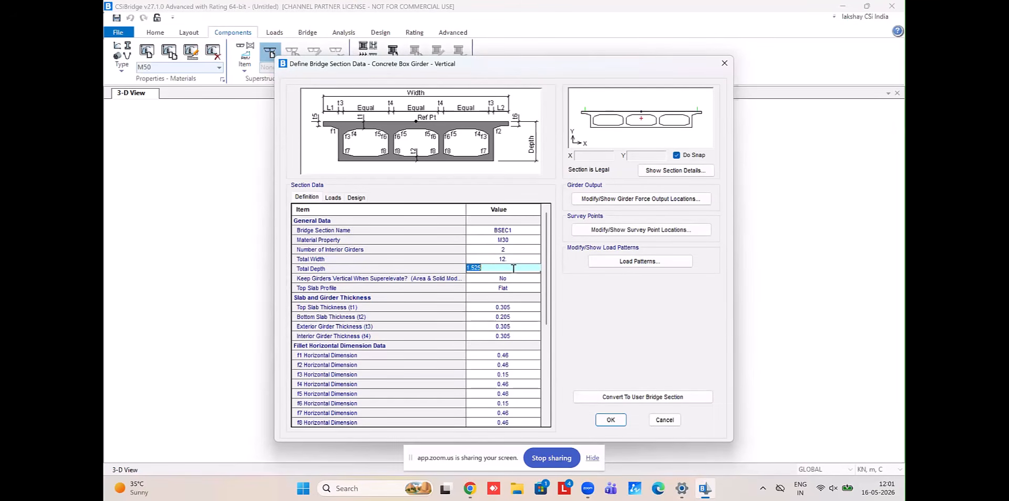
text(2)
click(518, 262)
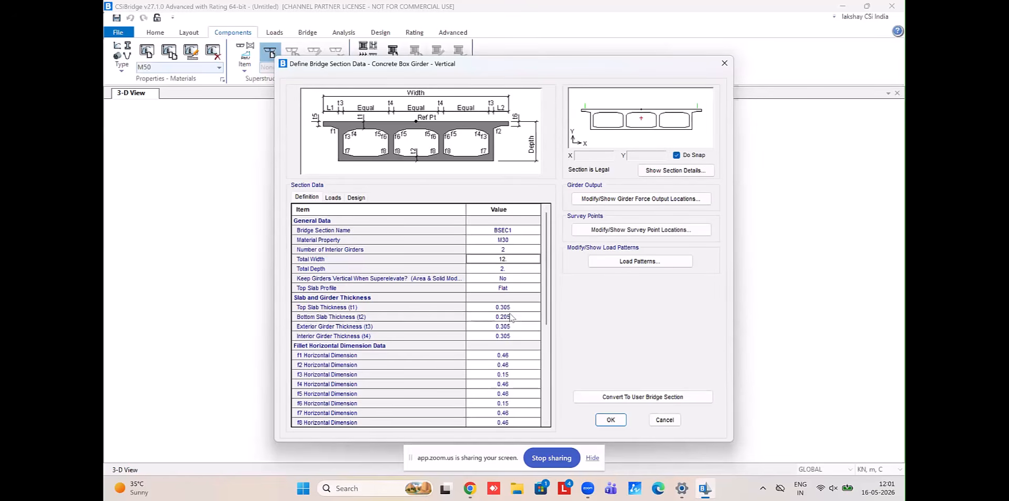
Inspect the box girder's slab, girder and fillet dimensions and its section point details
scroll(510, 321, down, 1)
scroll(510, 322, down, 2)
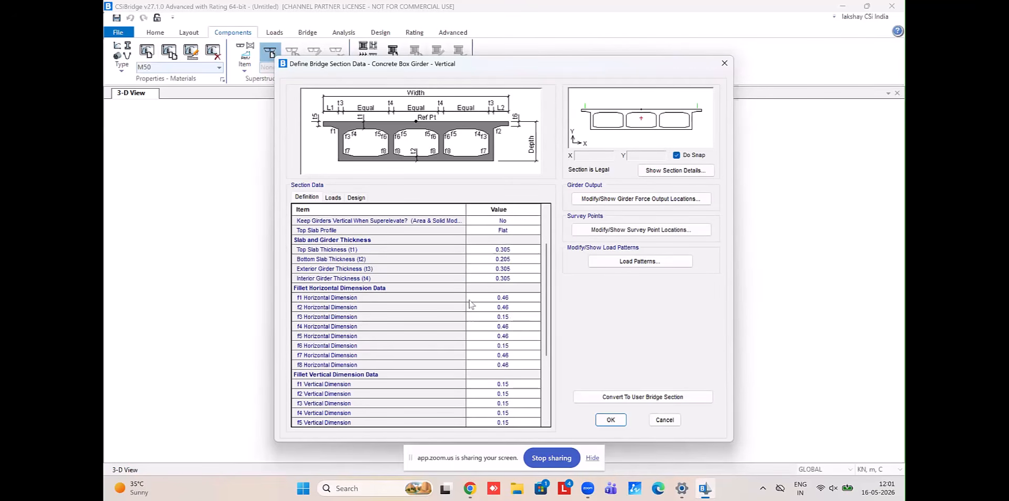
scroll(508, 329, down, 1)
scroll(507, 329, up, 4)
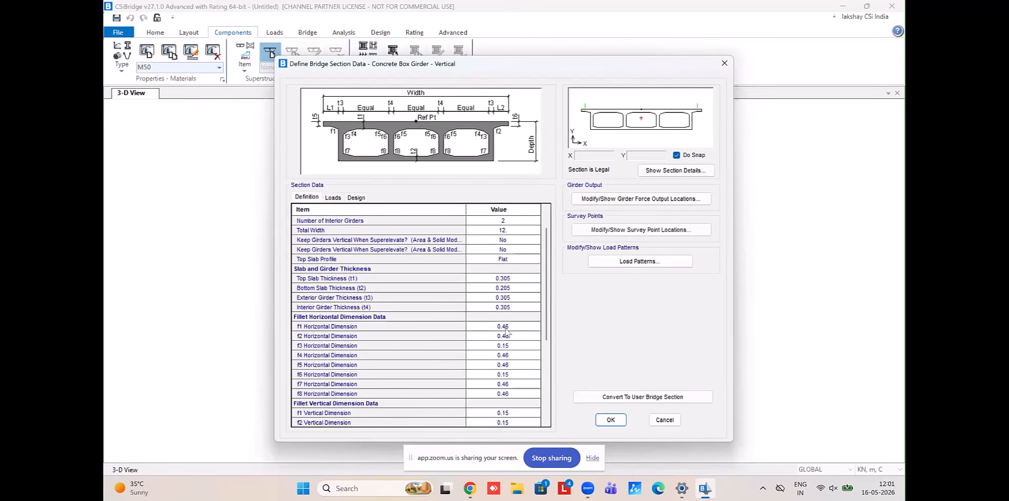
click(678, 171)
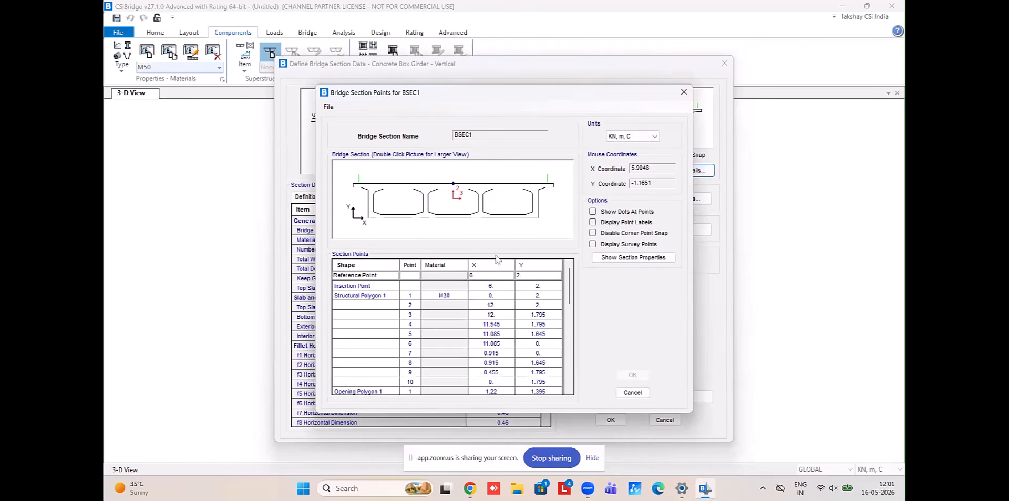
click(645, 393)
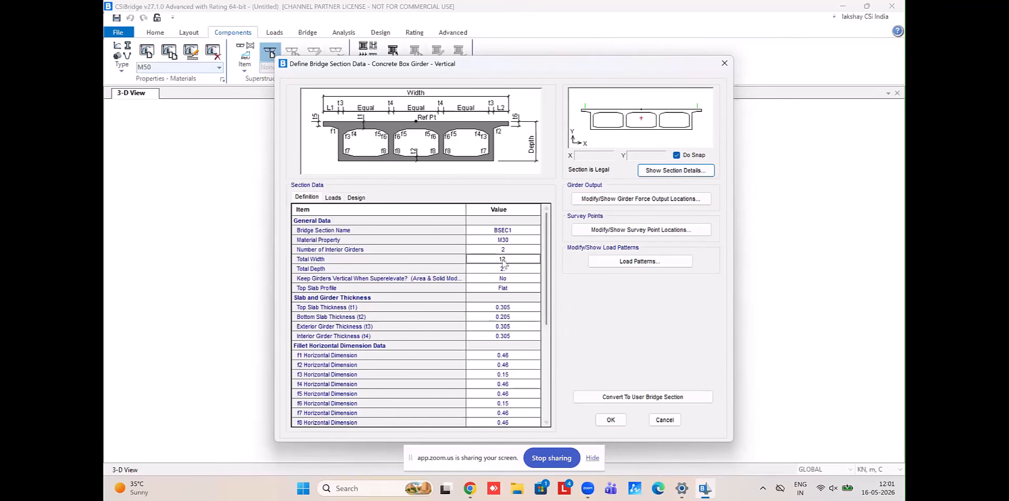
Set the box girder section's material to M50, check the remaining dimensions and create the deck section
click(527, 241)
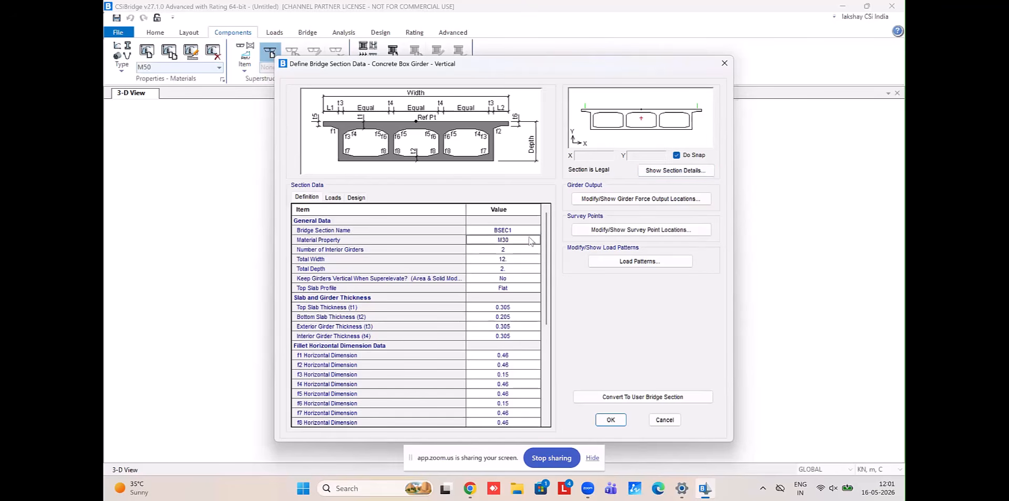
click(527, 243)
click(524, 262)
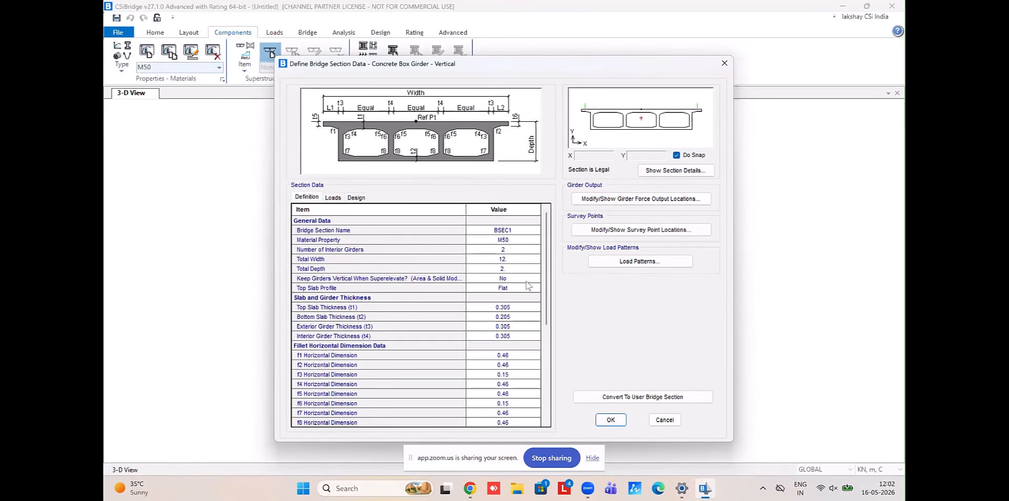
scroll(524, 292, down, 1)
scroll(524, 292, down, 5)
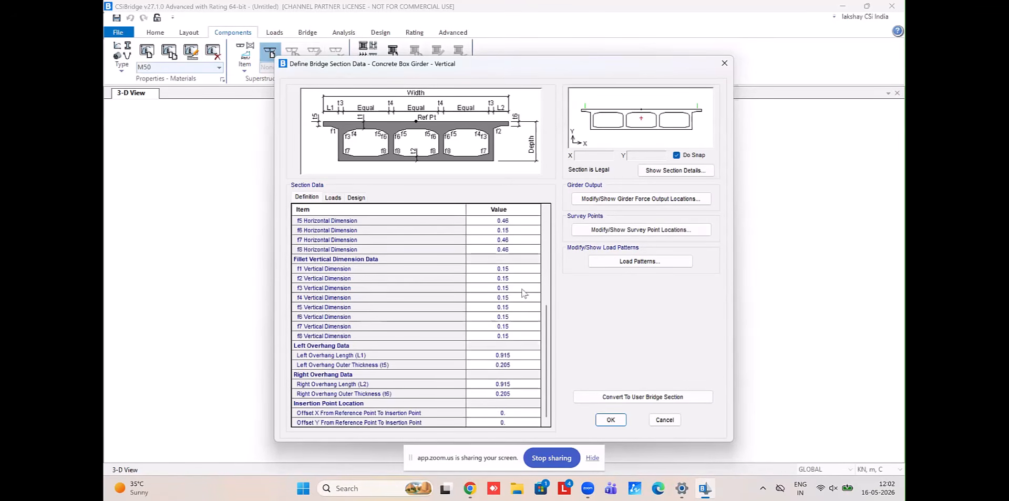
scroll(523, 306, up, 6)
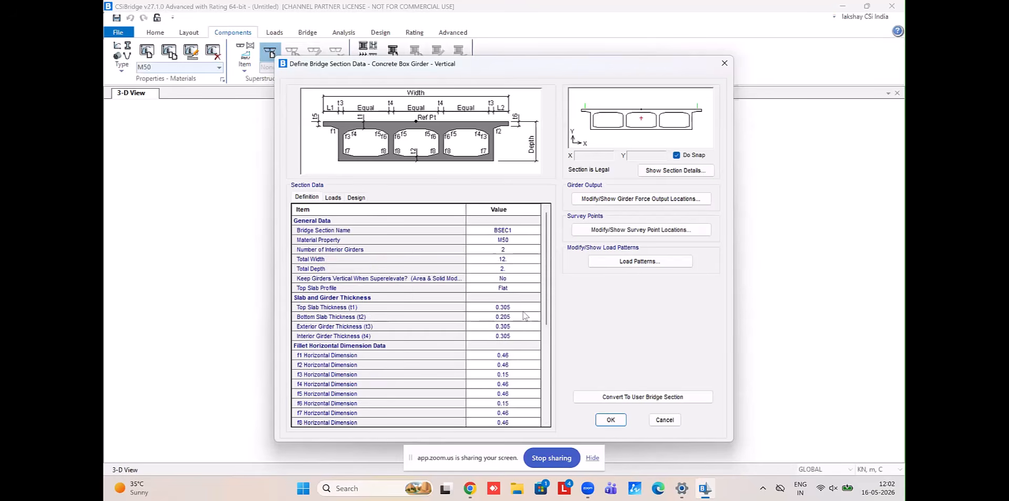
click(620, 422)
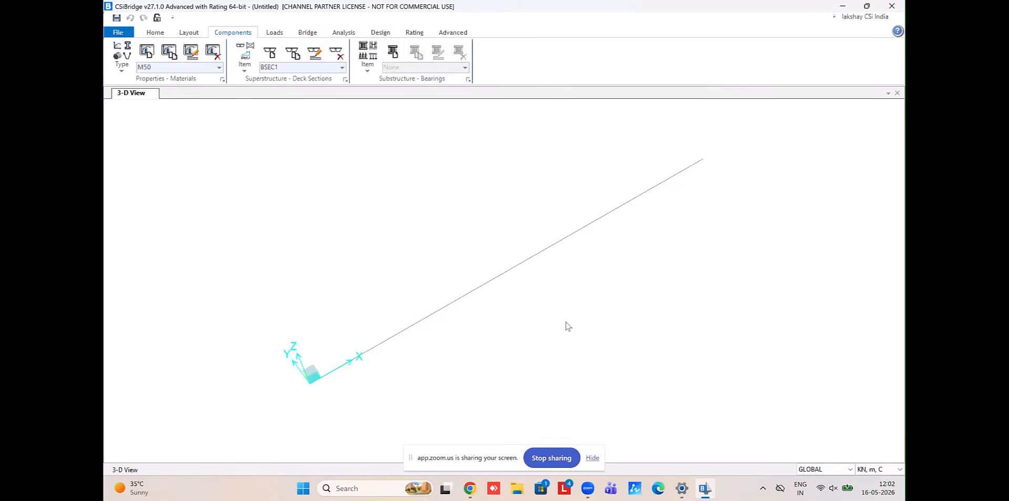
Start defining a new parametric variation for the superstructure
click(245, 71)
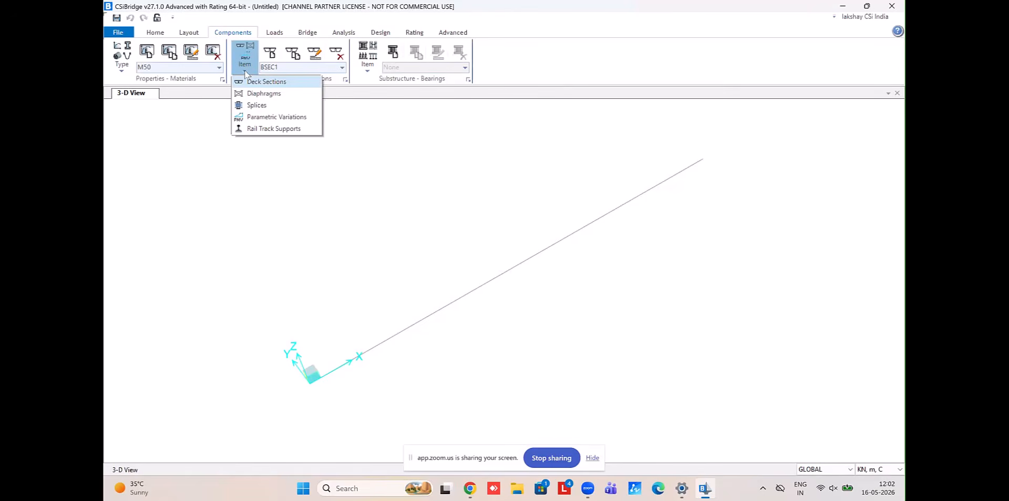
click(258, 118)
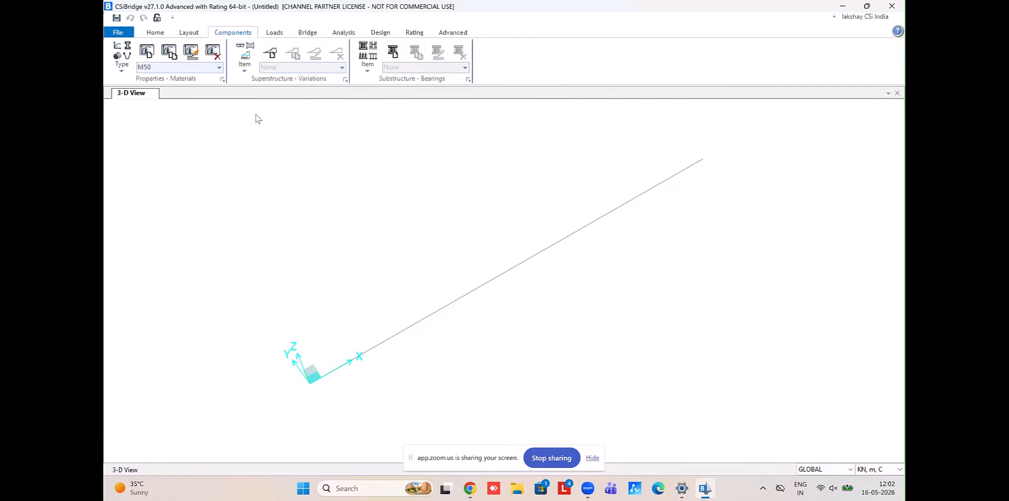
click(244, 57)
click(244, 57)
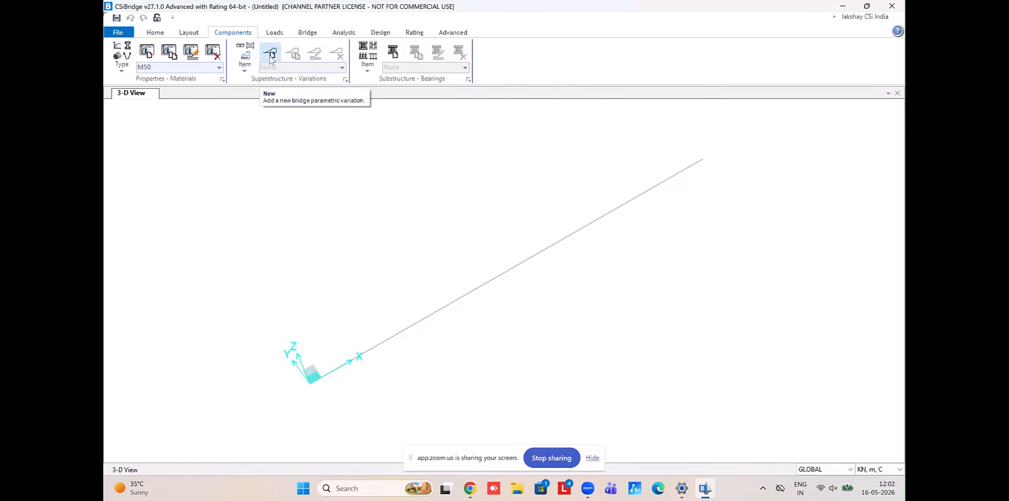
click(593, 459)
click(246, 62)
click(257, 119)
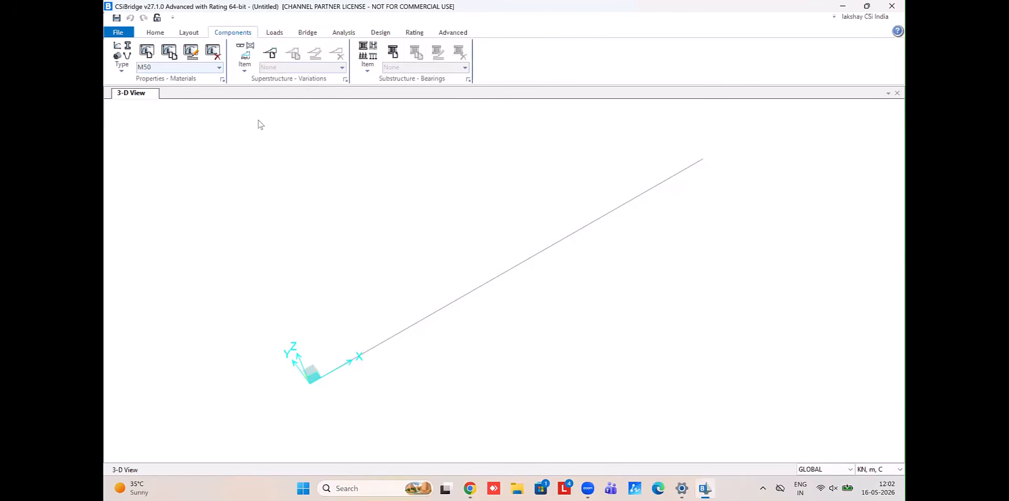
click(271, 54)
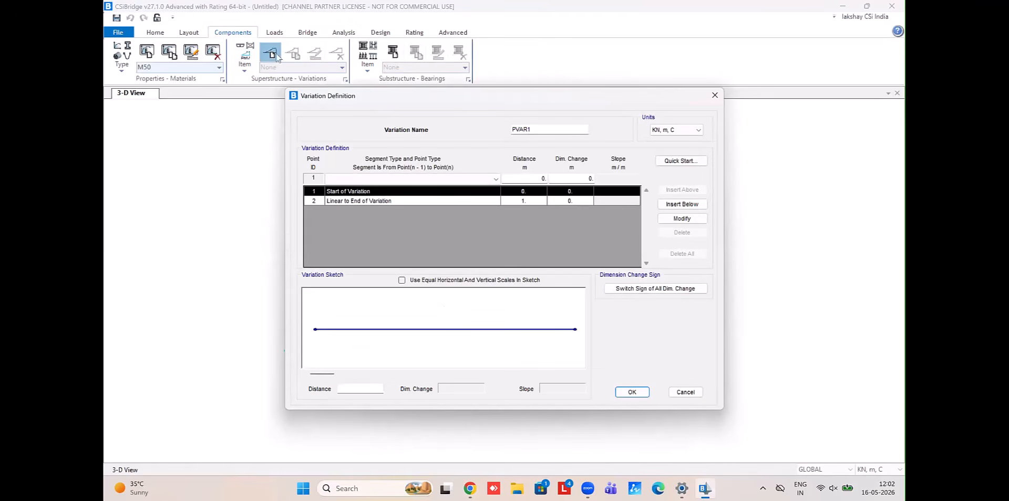
Check the available segment types and apply the Parabolic - Linear quick start option to the variation
click(489, 179)
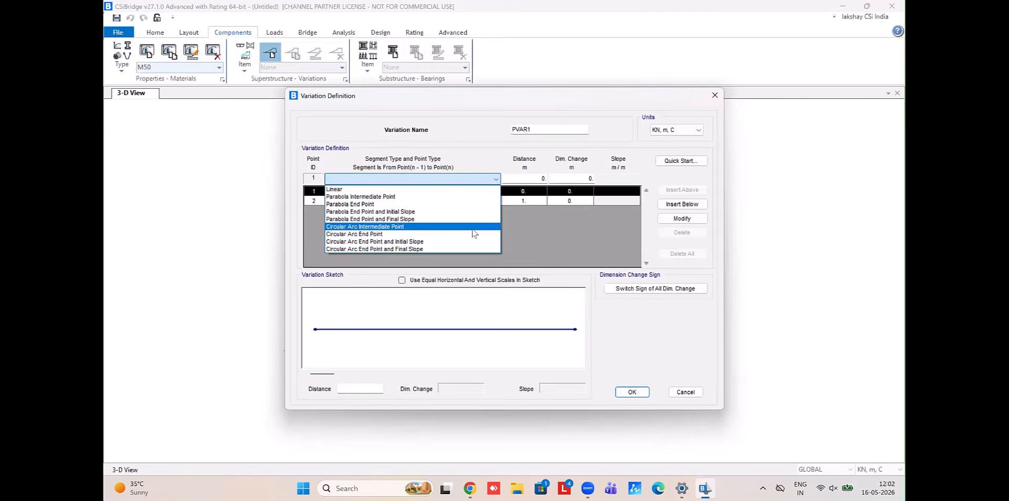
click(670, 163)
click(670, 163)
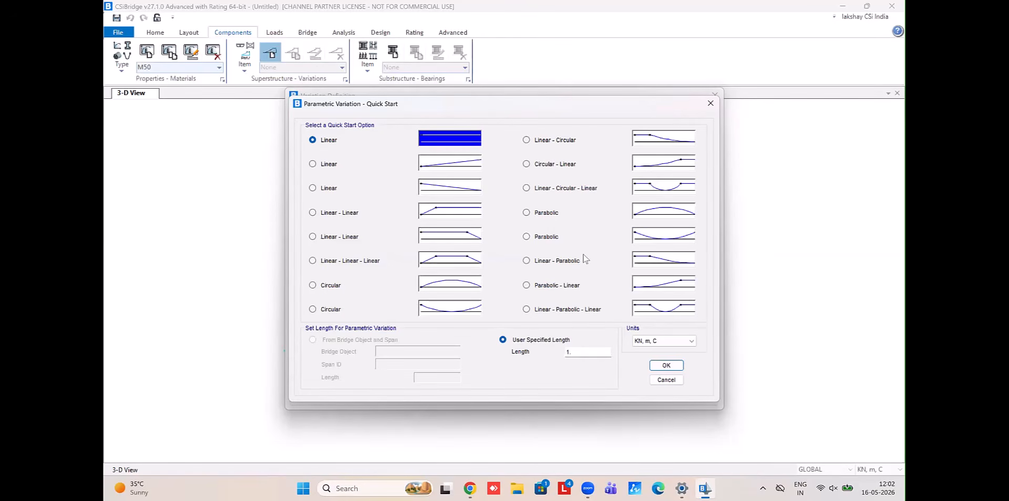
click(557, 288)
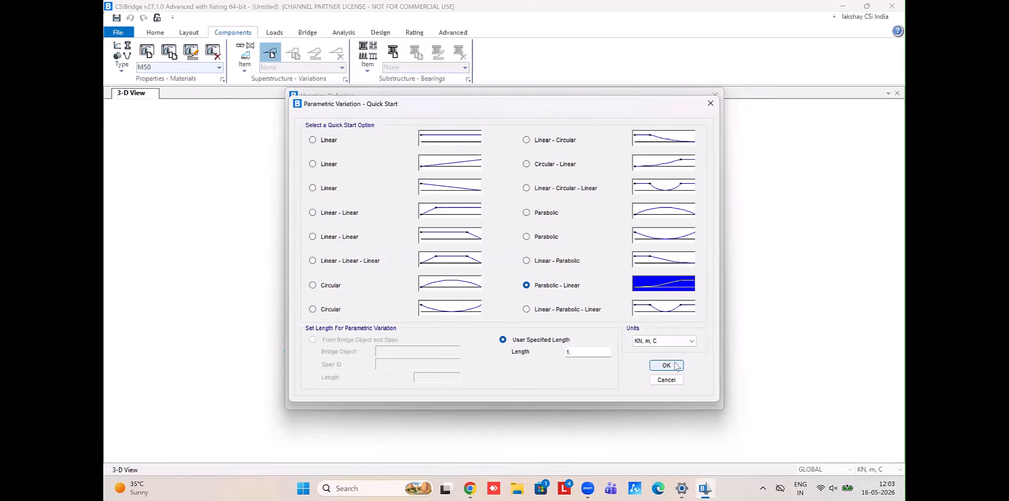
click(665, 366)
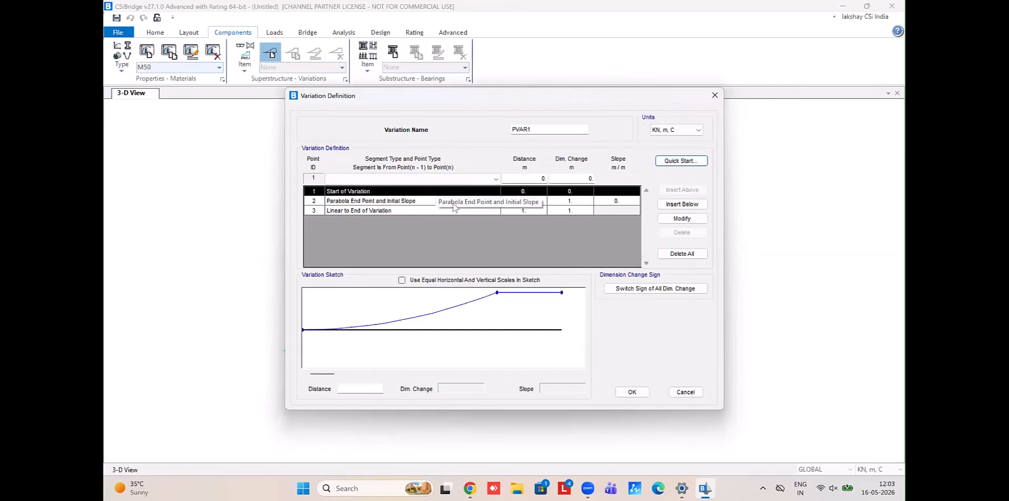
Set the distance of the variation's linear end point to 30 m
click(525, 201)
click(533, 211)
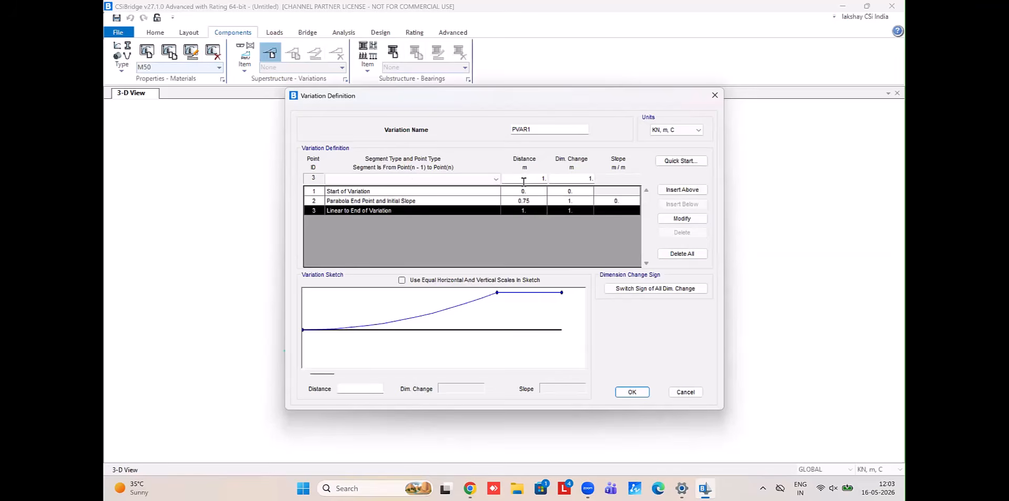
drag(531, 179, 549, 183)
text(30)
click(682, 219)
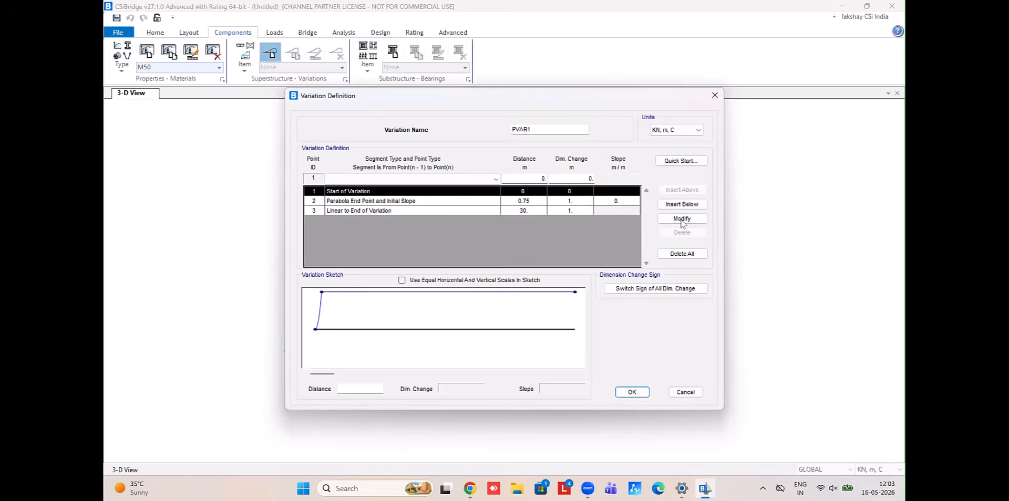
Set the distance of the variation's parabola end point to 25 m and accept the variation
click(536, 202)
double_click(534, 179)
text(25)
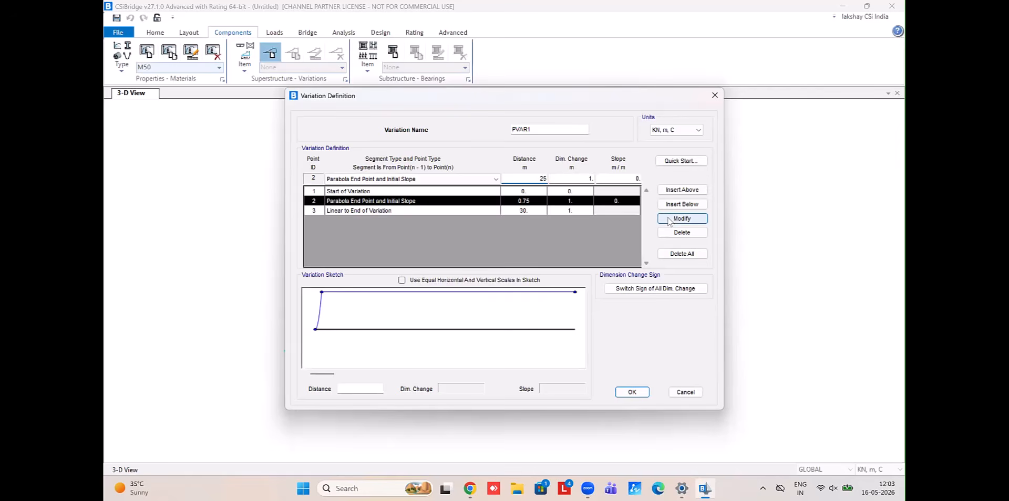
click(669, 220)
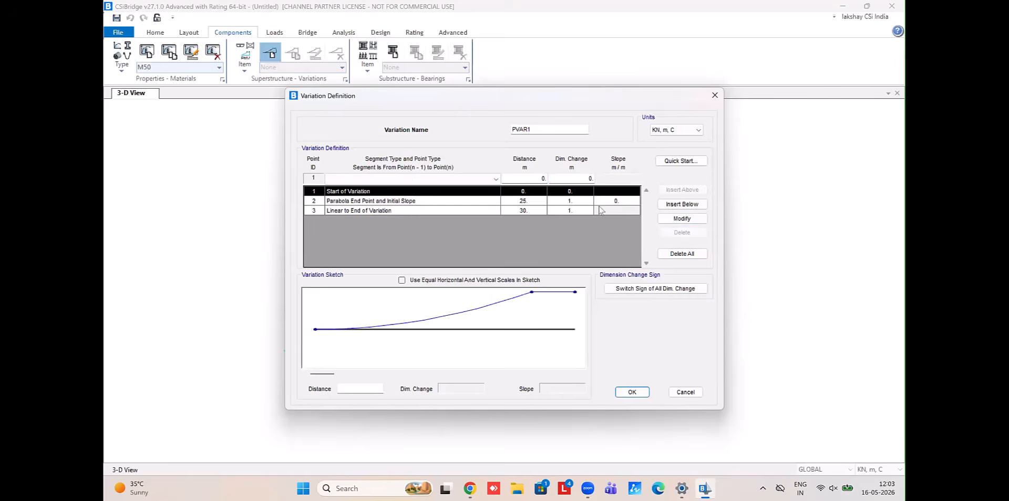
click(572, 203)
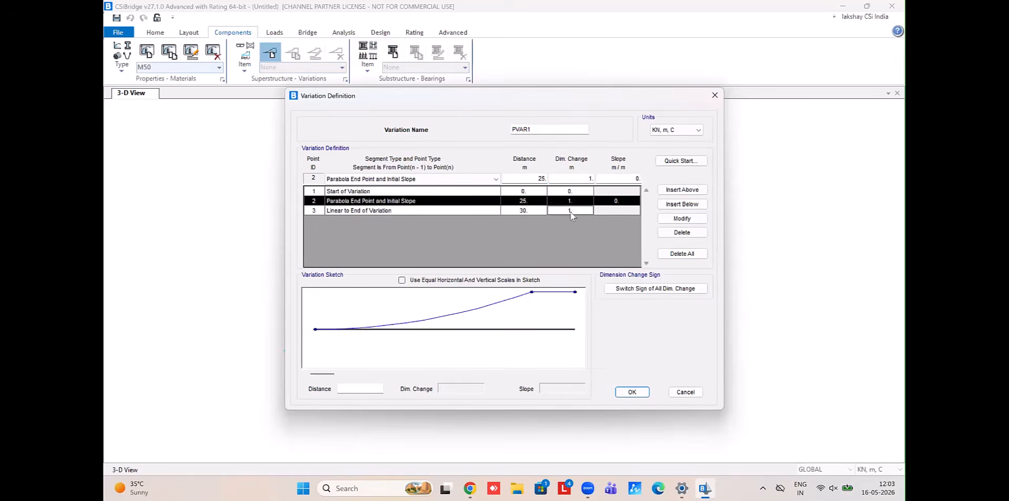
click(570, 211)
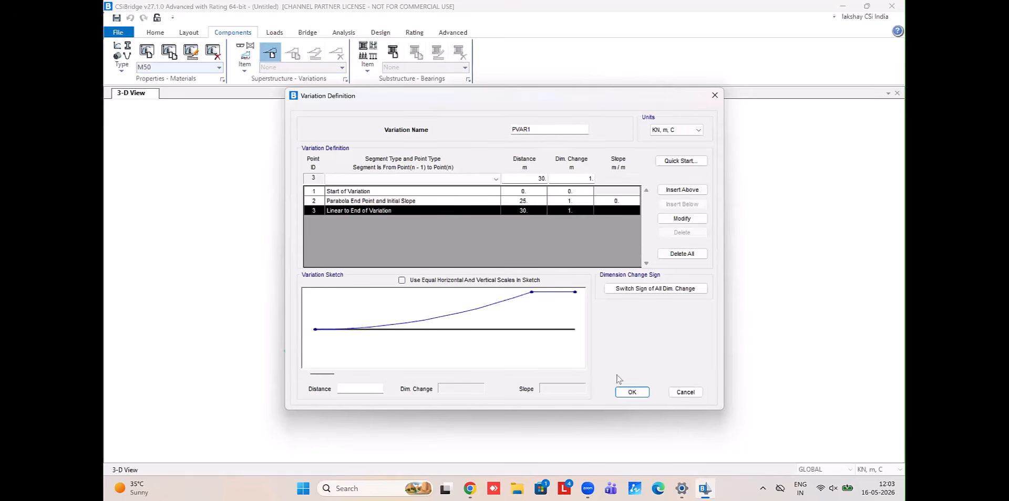
click(626, 394)
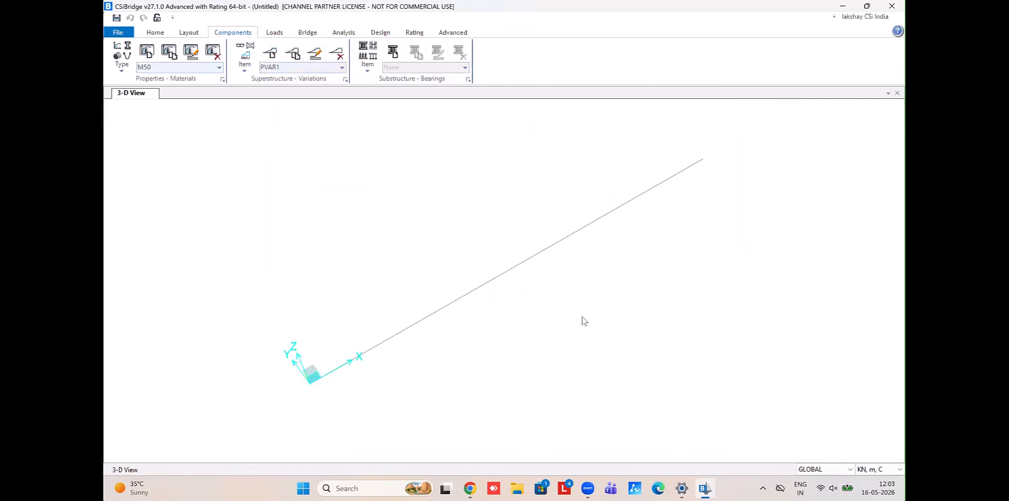
Start a second superstructure variation and apply the Linear - Parabolic quick start option to it
click(279, 59)
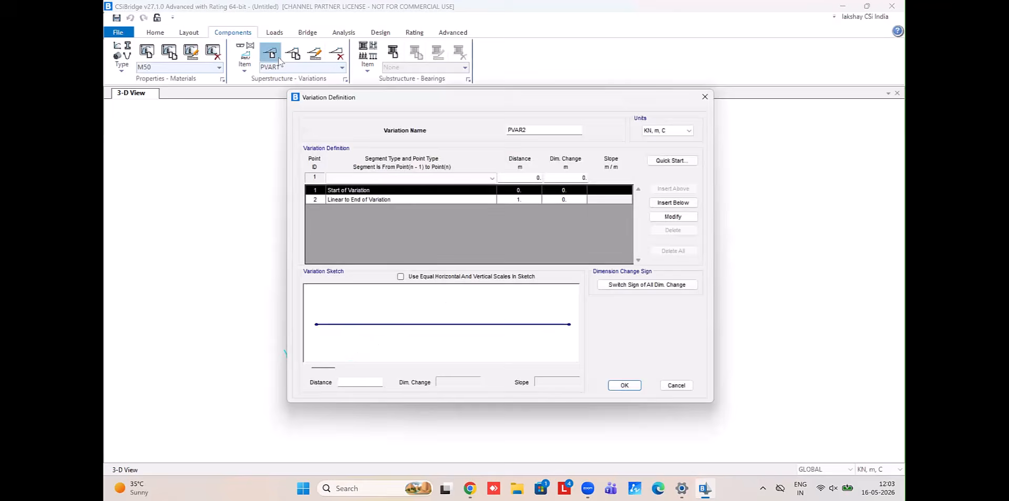
click(681, 161)
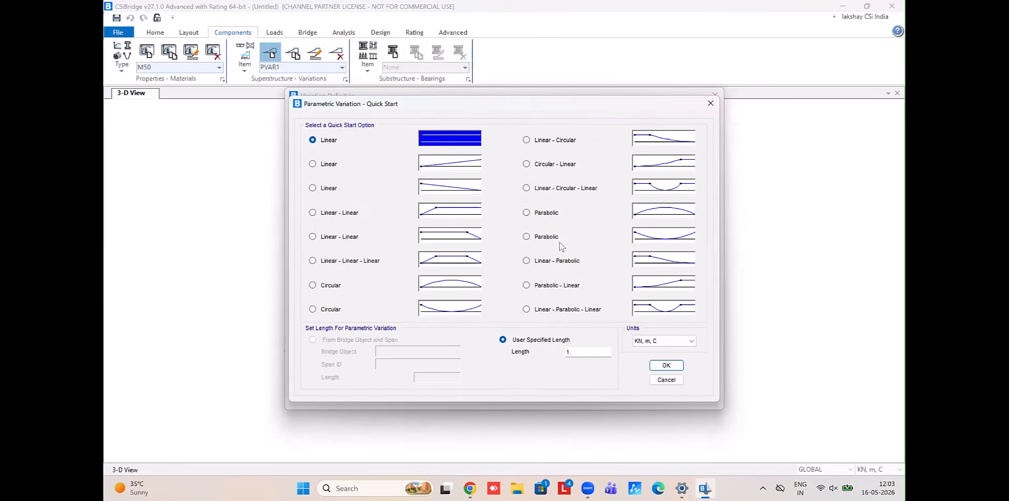
click(554, 263)
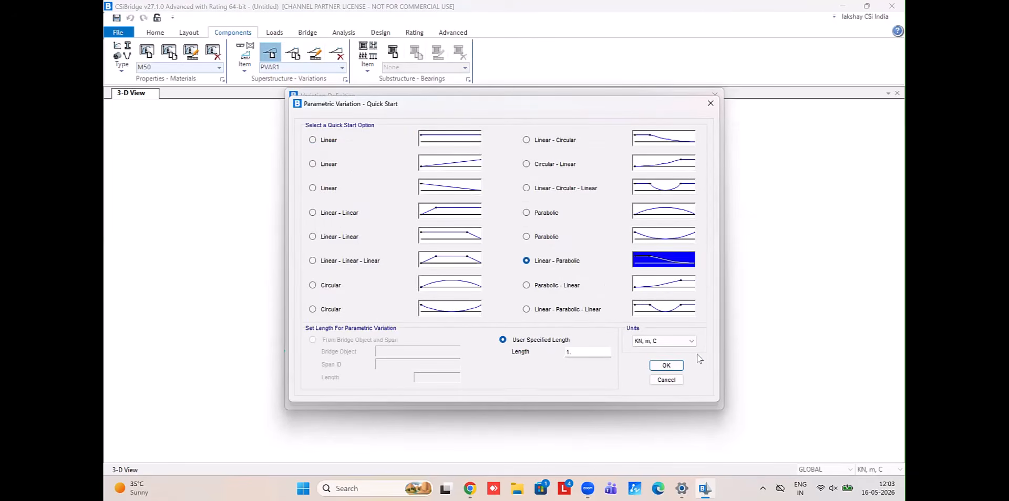
click(665, 365)
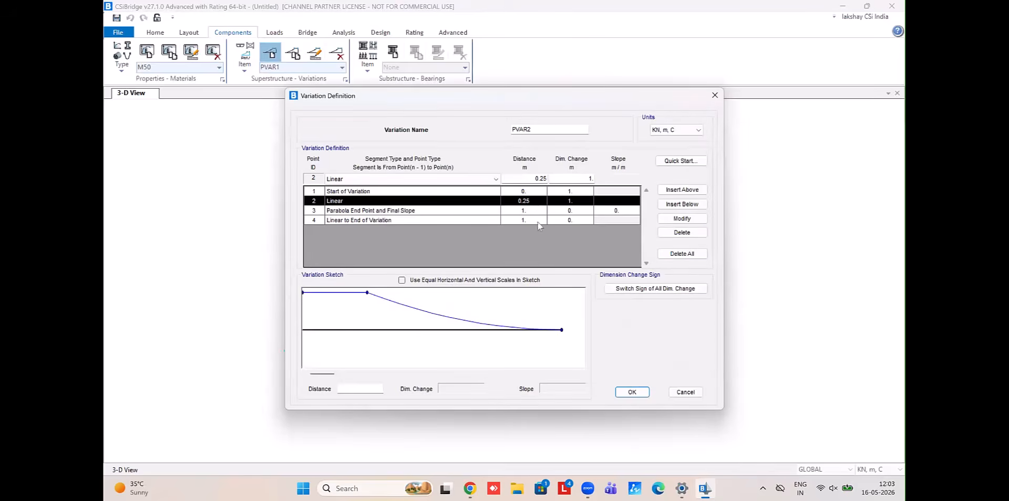
Set the distance of the second variation's linear end point to 30 m
click(536, 221)
double_click(531, 179)
text(3)
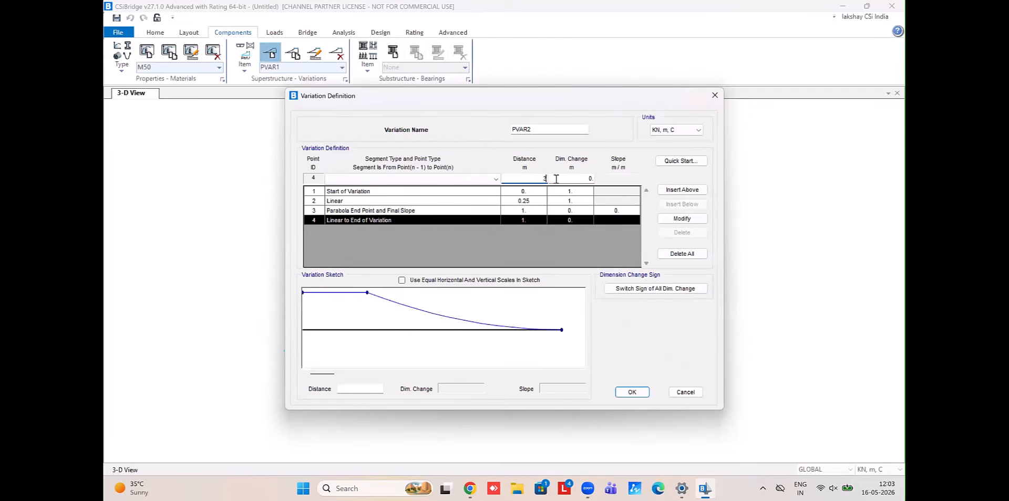
text(0)
click(683, 219)
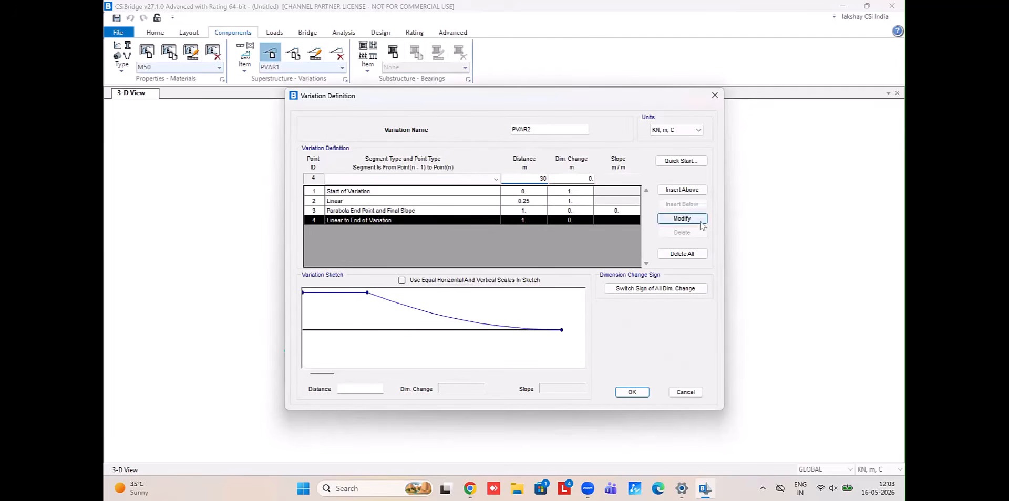
Try to set the distance of the second variation's first linear segment point to 5 m
click(523, 202)
double_click(531, 179)
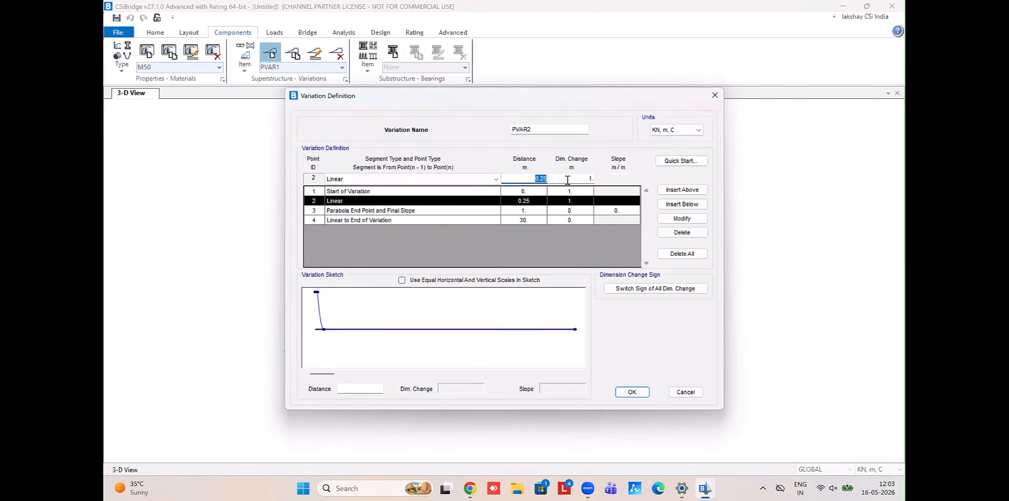
text(5)
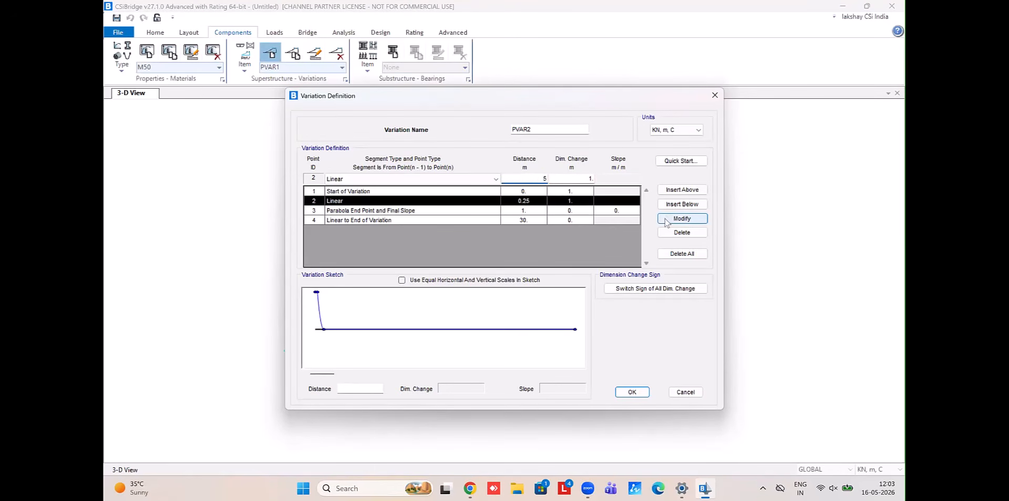
click(679, 219)
click(589, 286)
Set the distance of the second variation's parabola end point to 30 m
click(536, 211)
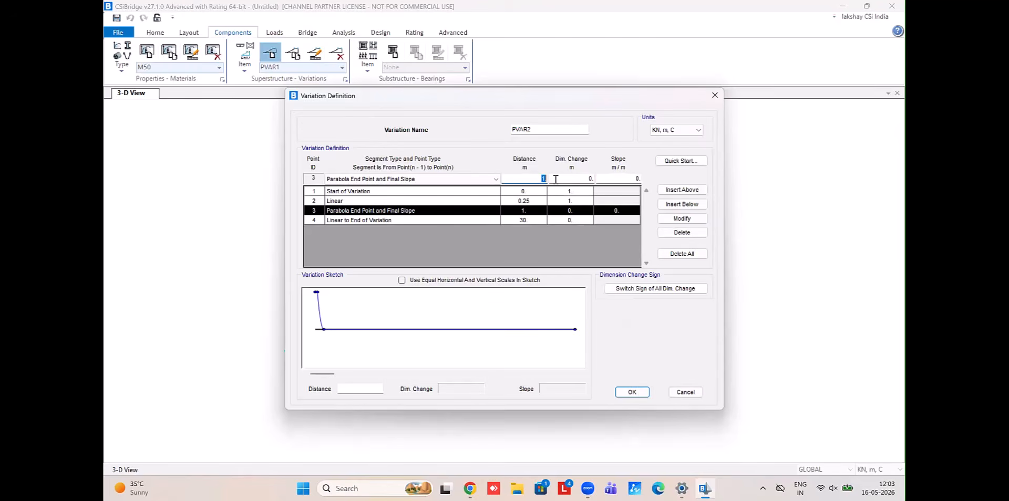
double_click(541, 179)
text(30)
click(682, 219)
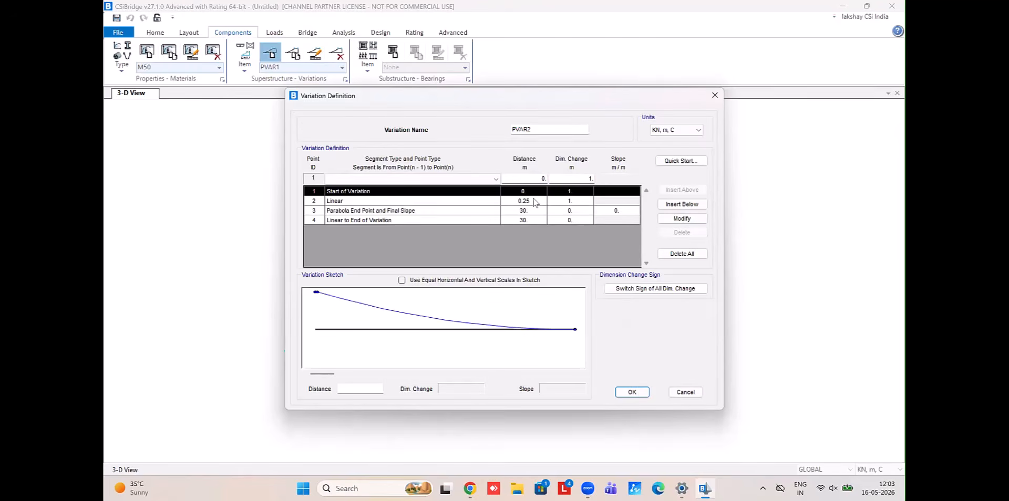
Set the distance of the second variation's linear point 2 to 5 m and accept the variation
click(531, 202)
double_click(534, 179)
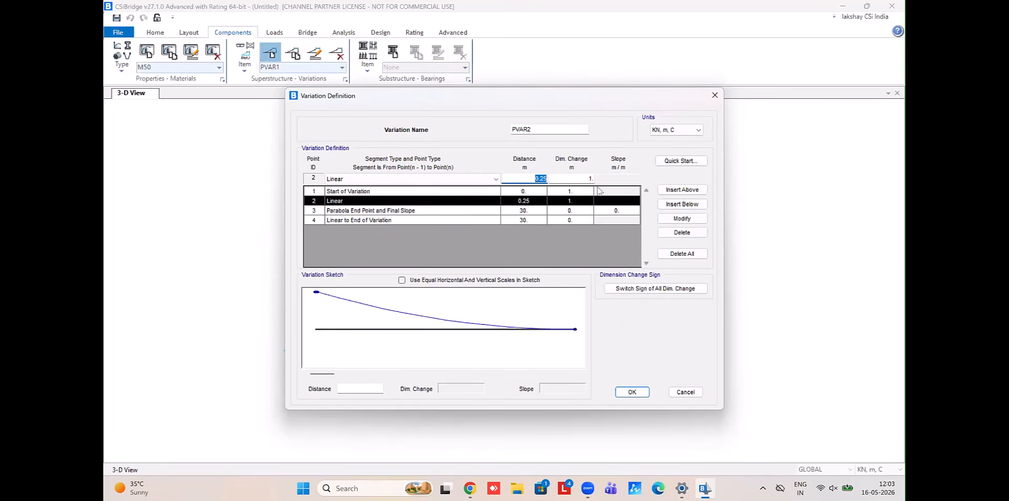
text(5)
click(682, 221)
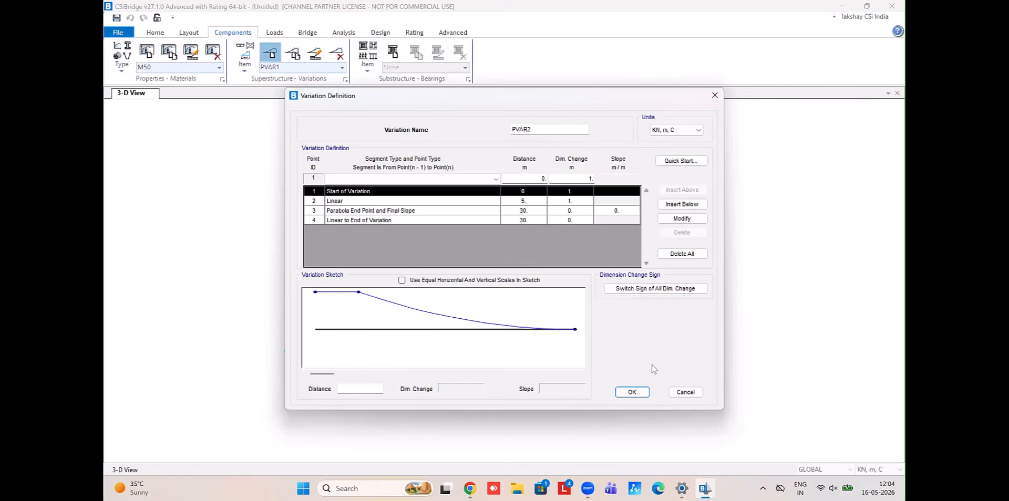
click(631, 391)
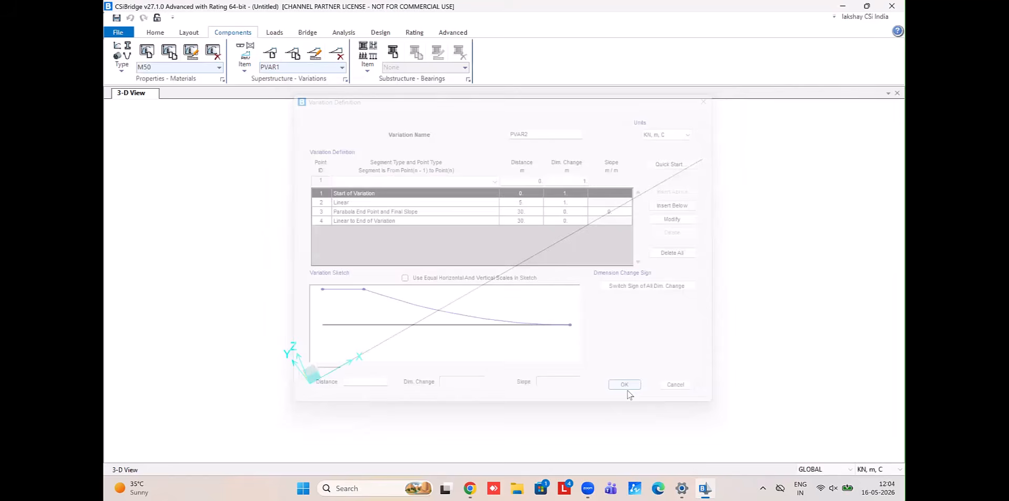
Review the definition of the existing PVAR1 variation
click(315, 53)
click(635, 393)
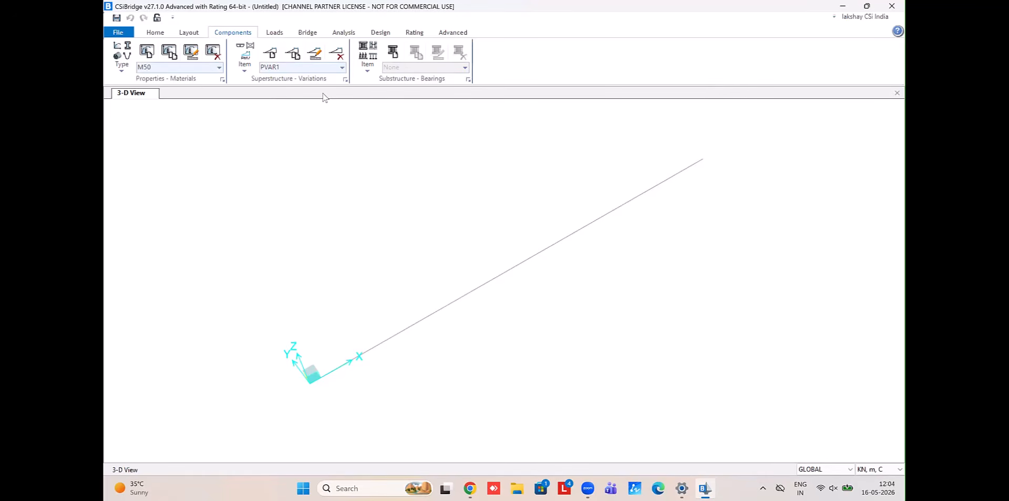
Examine the Linear - Circular - Linear quick start option, its arc point's segment types and the list of defined variations, keeping no new variation
click(274, 55)
click(677, 161)
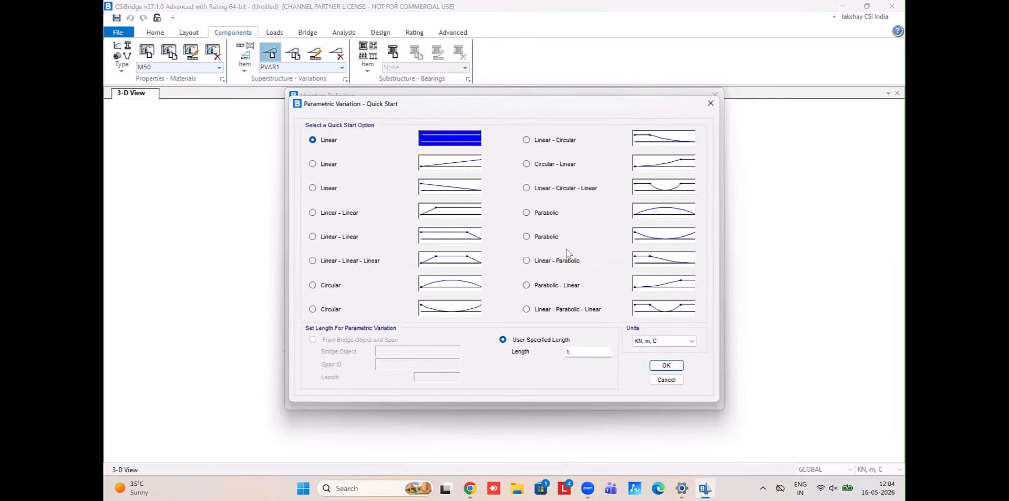
click(584, 193)
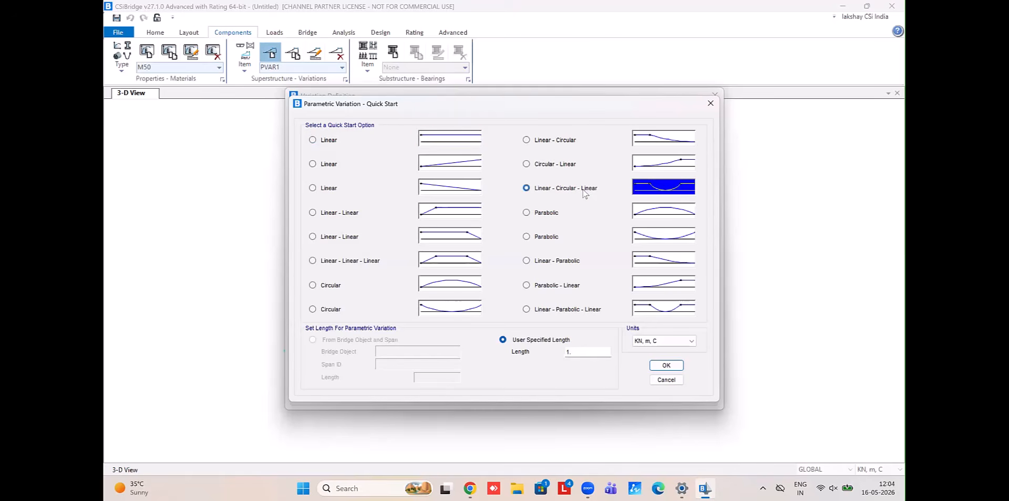
click(675, 366)
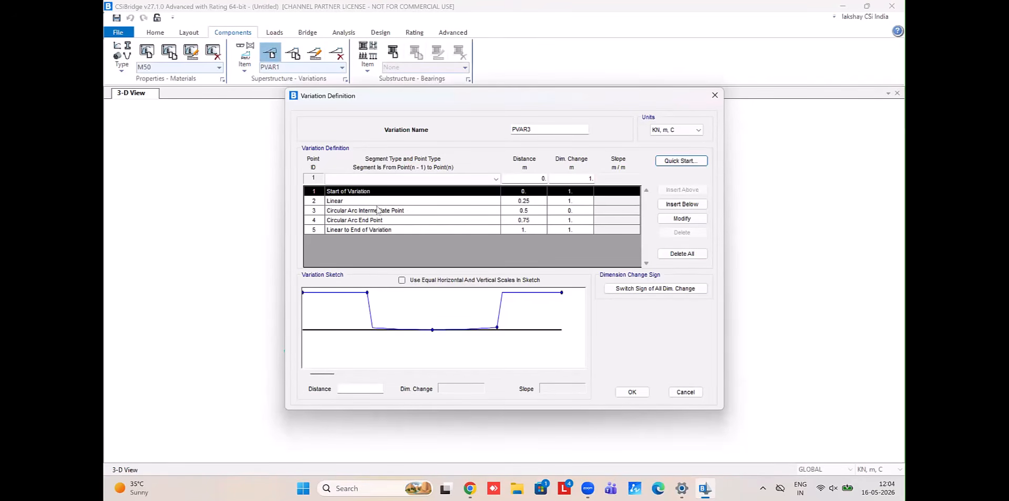
click(423, 212)
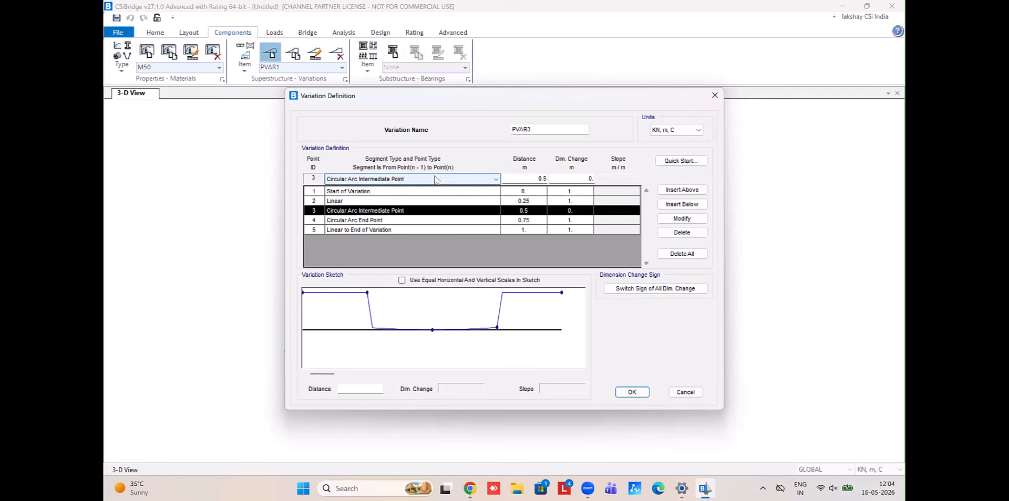
click(435, 179)
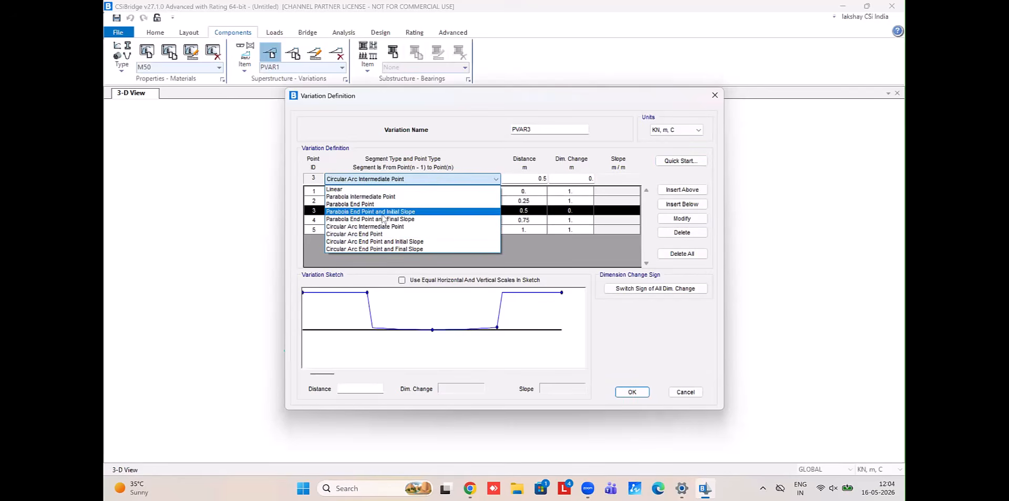
click(686, 181)
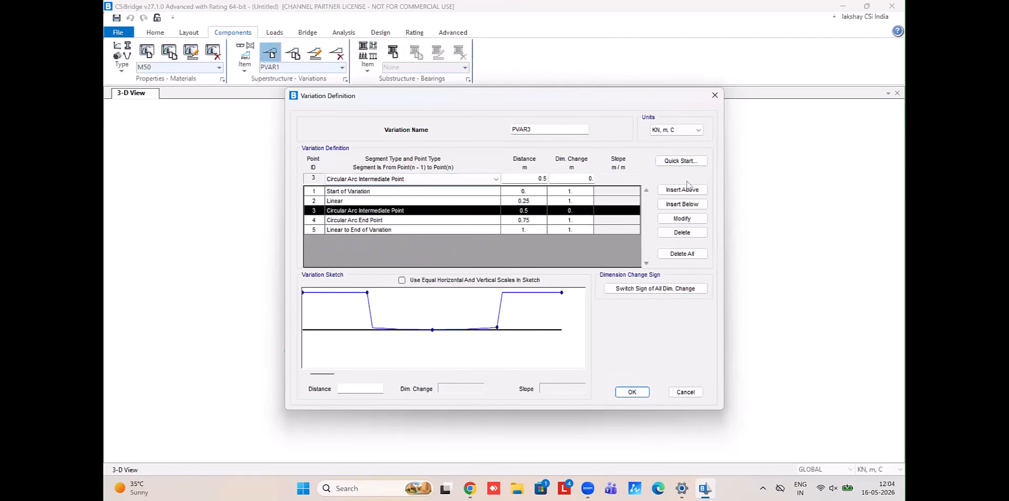
click(685, 392)
click(342, 67)
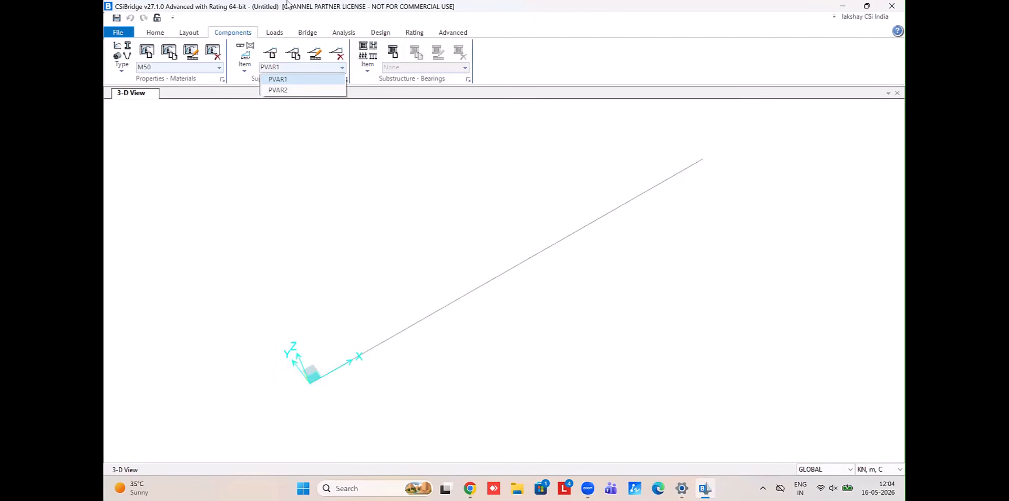
click(585, 62)
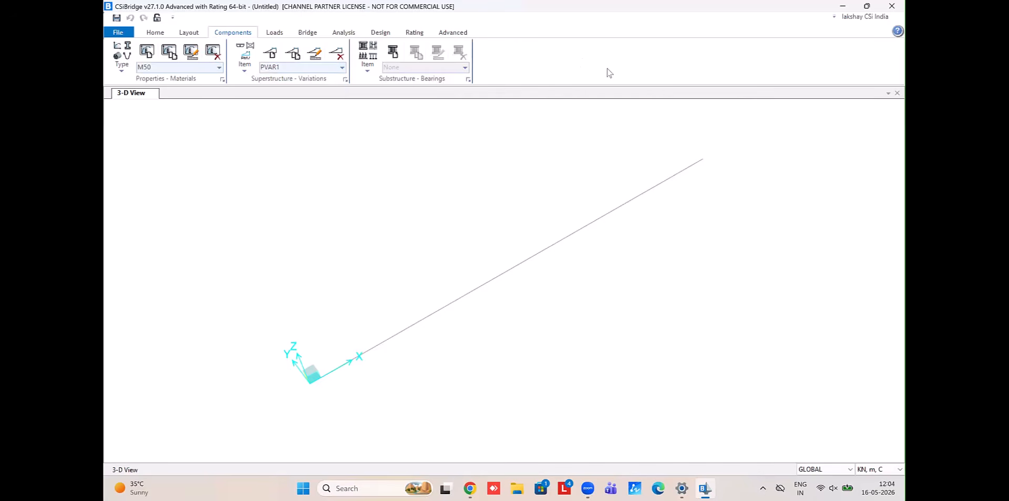
Examine the span assembly and span discretization definitions of a segmental bridge object without keeping the object
click(305, 33)
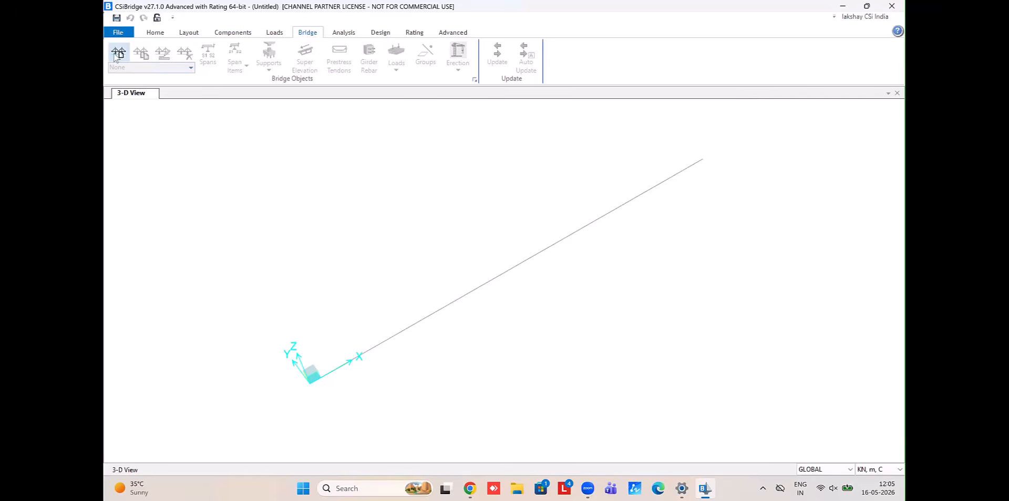
click(118, 52)
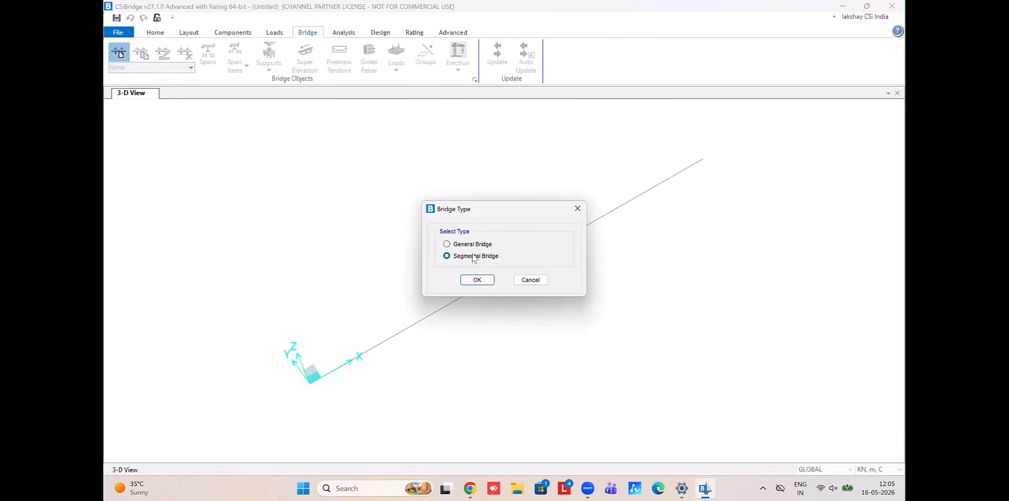
click(476, 279)
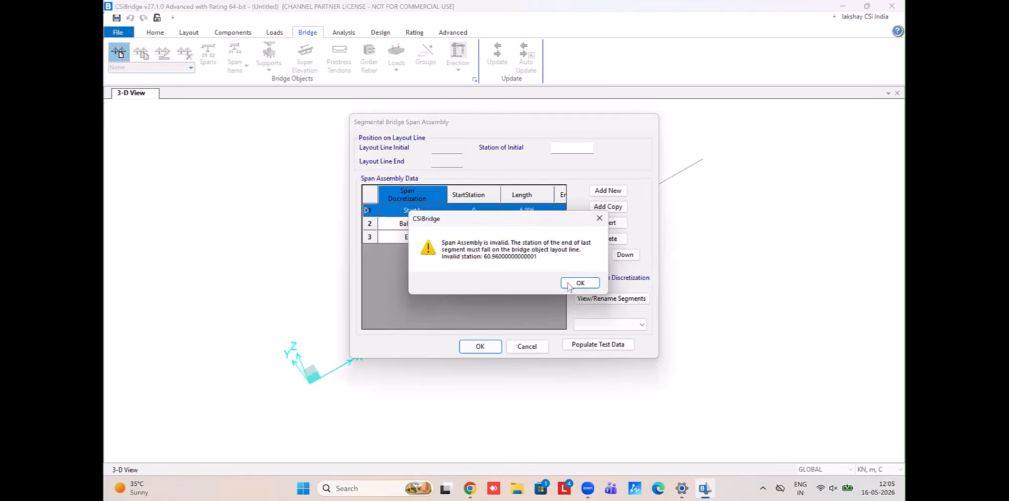
click(568, 284)
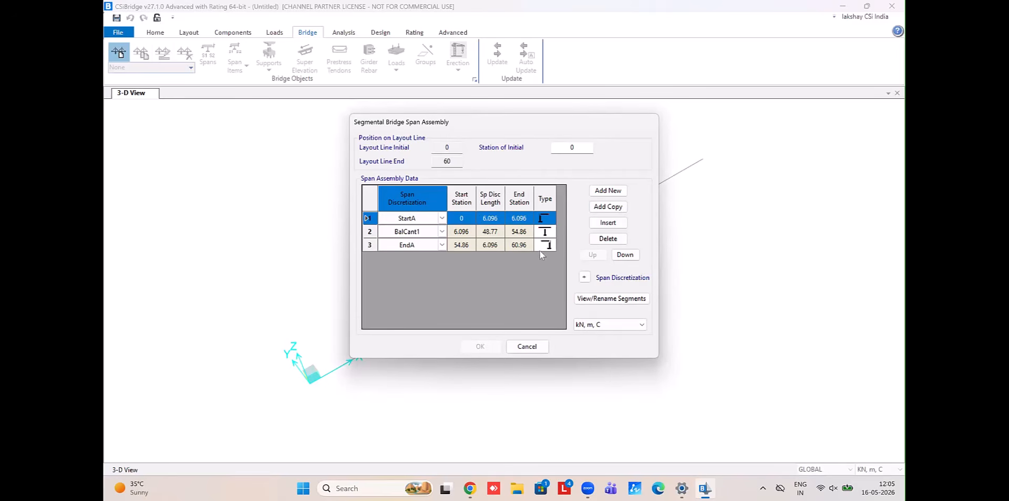
click(584, 277)
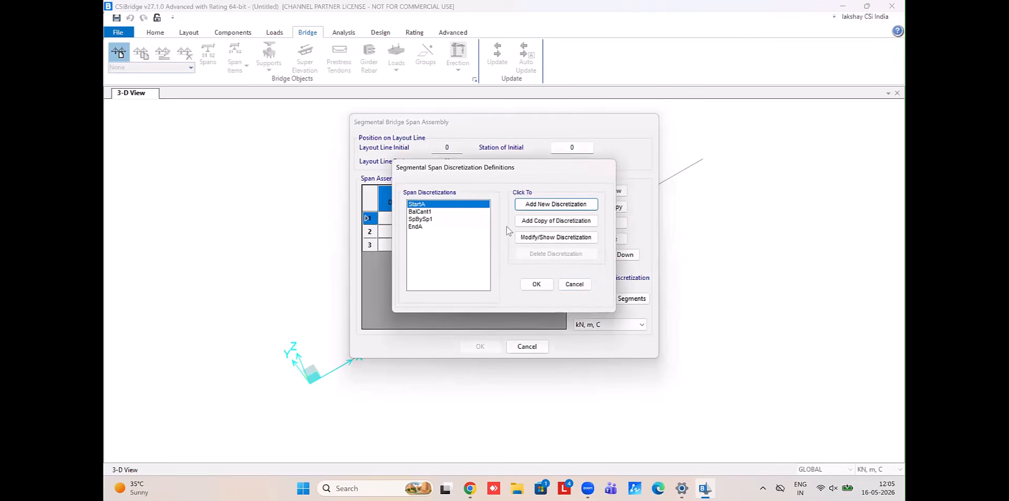
click(575, 284)
click(528, 347)
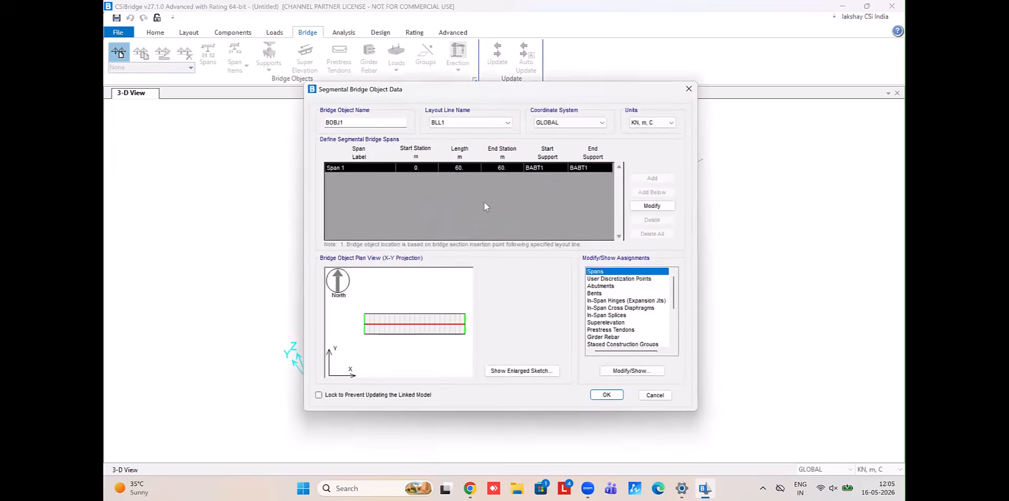
click(655, 396)
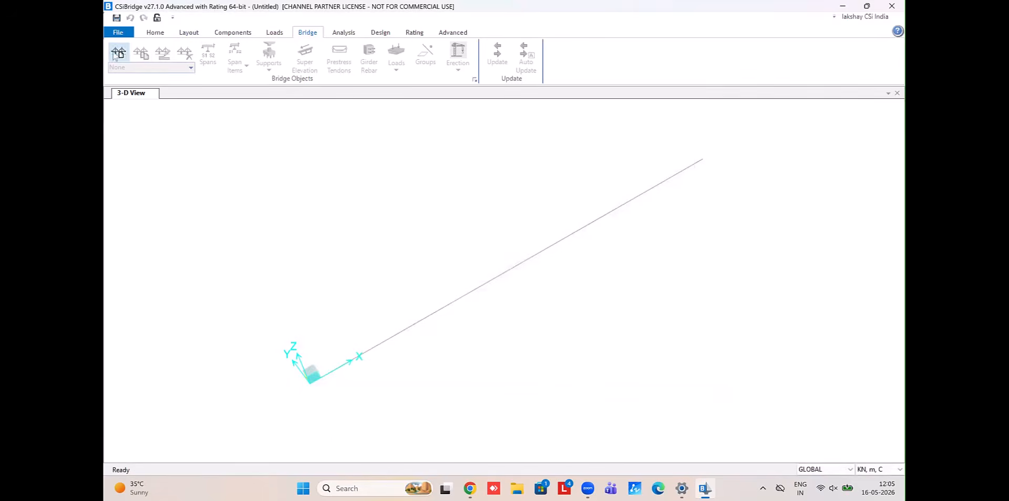
Start a general bridge object with Span 1 ending at 30 m and Span 2 at 60 m, and check its enlarged plan sketch
click(116, 55)
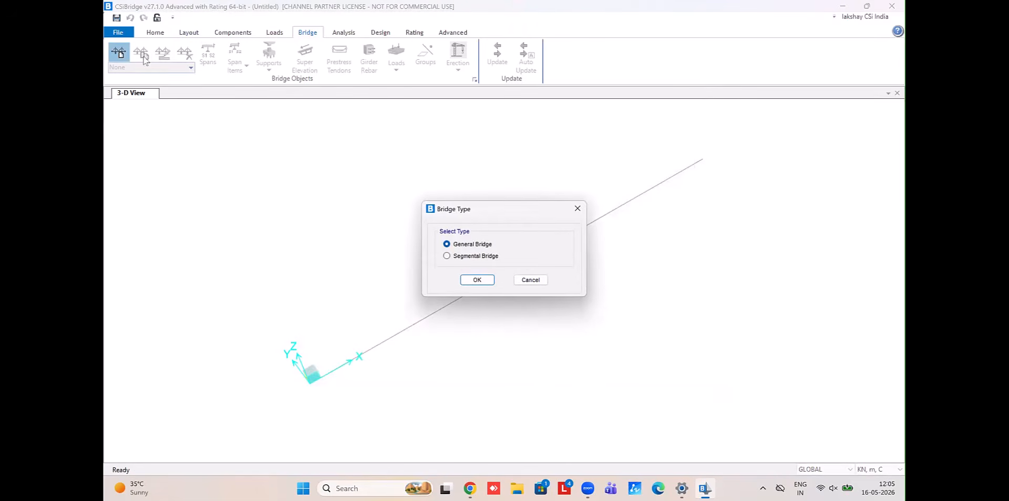
click(477, 281)
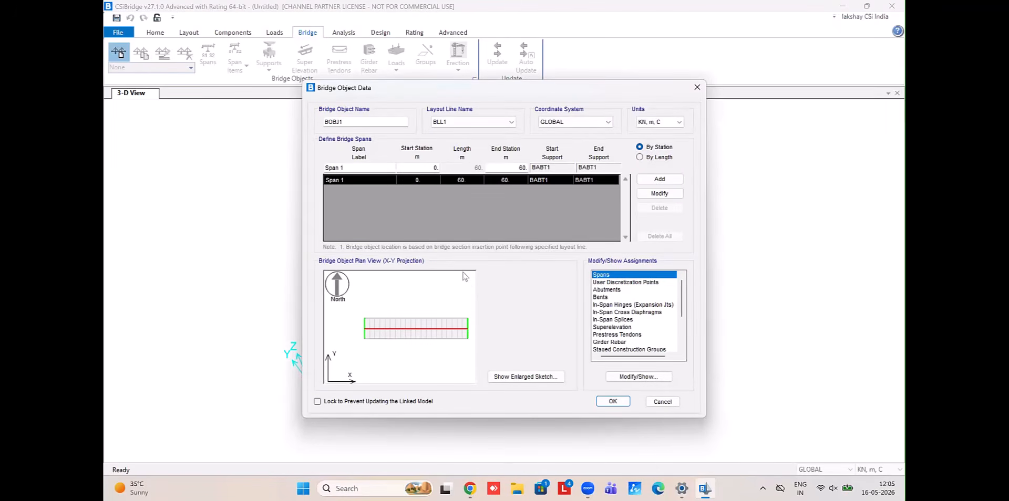
click(356, 166)
click(660, 193)
click(356, 168)
text(1)
click(511, 168)
text(30)
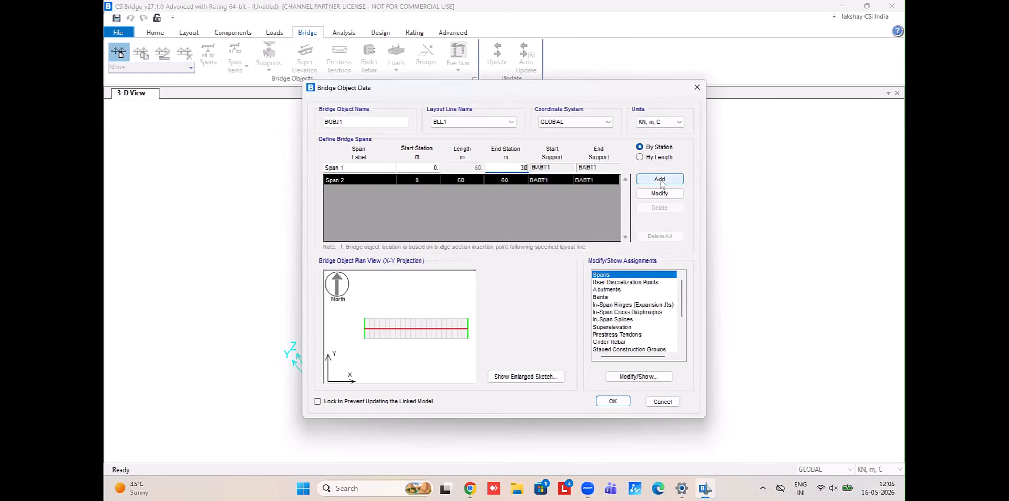
click(659, 179)
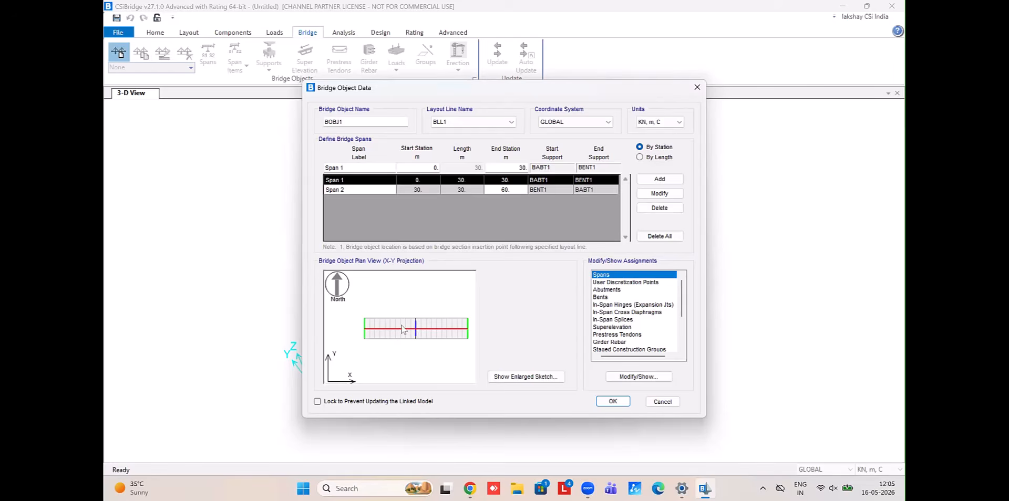
click(517, 378)
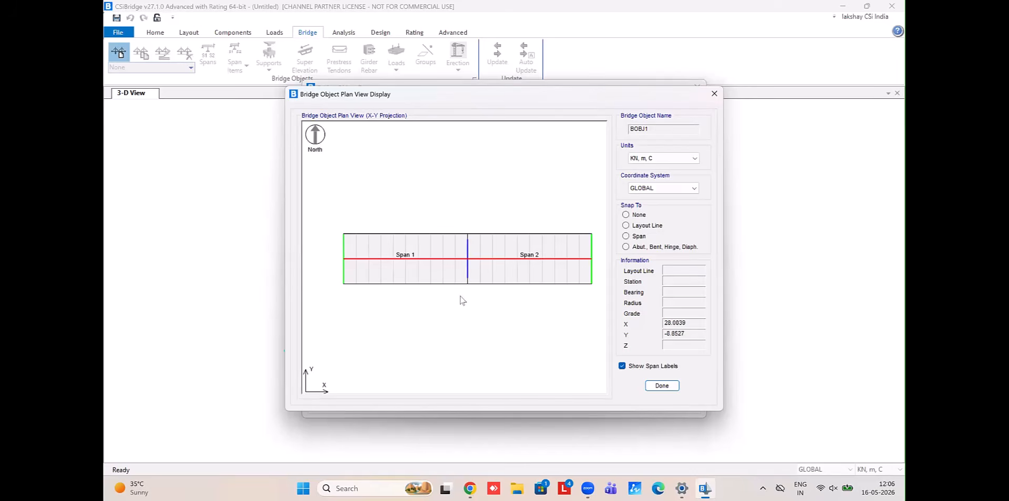
click(663, 386)
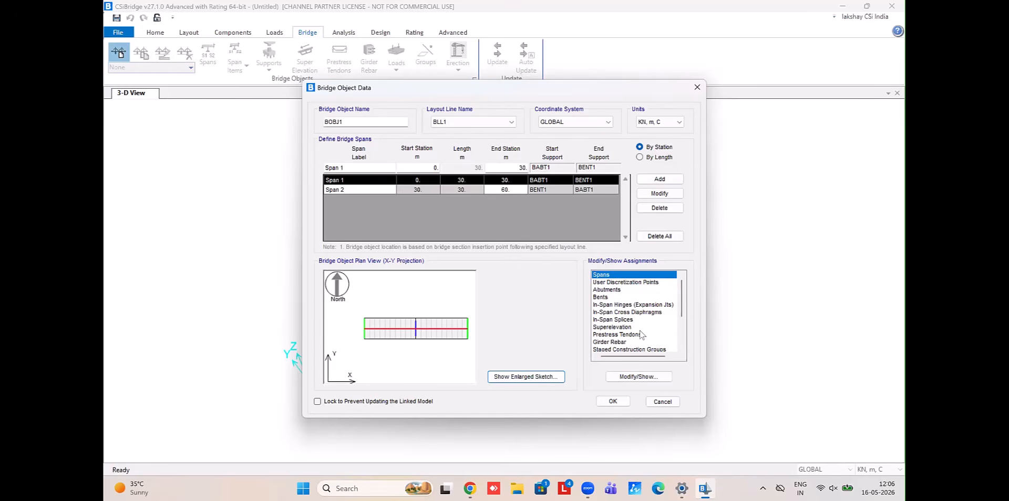
Assign the PVAR1 variation to the total depth of Span 1 in the bridge object's span assignments
click(640, 378)
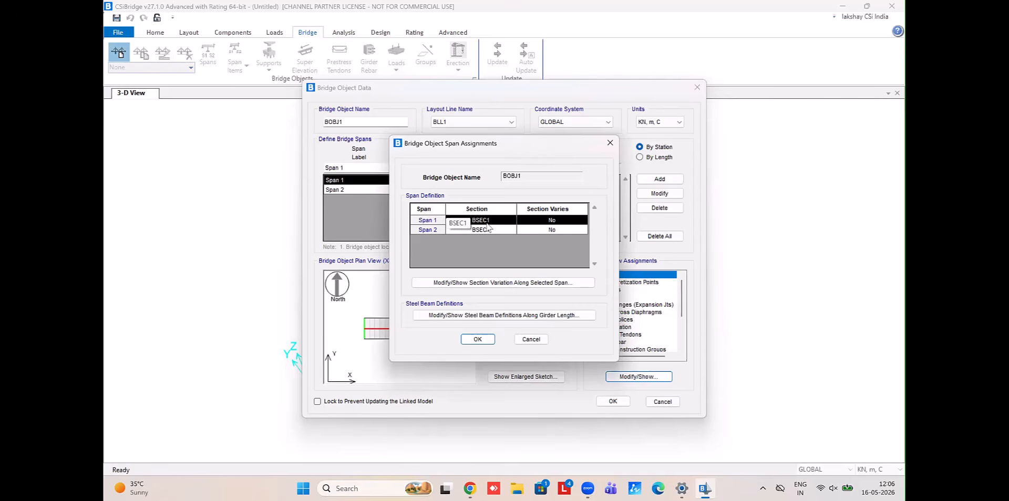
double_click(557, 222)
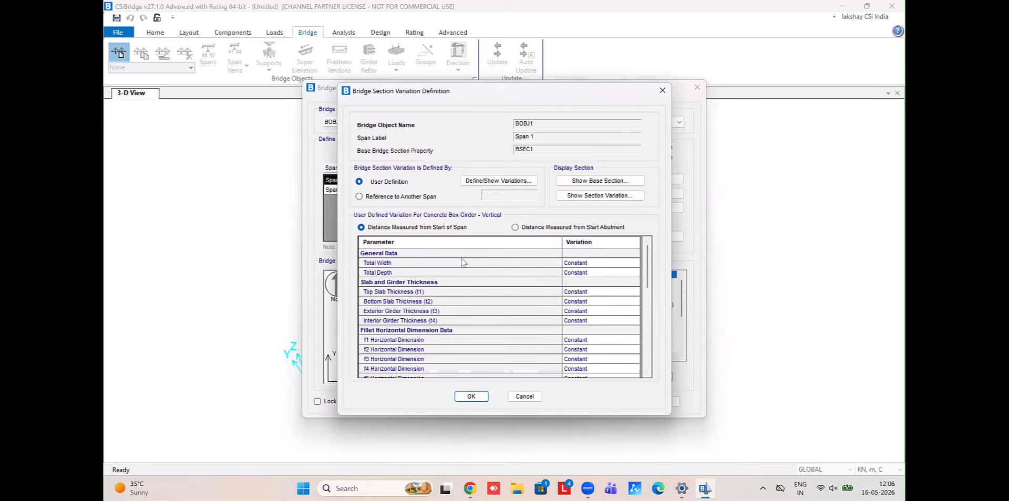
scroll(455, 294, down, 6)
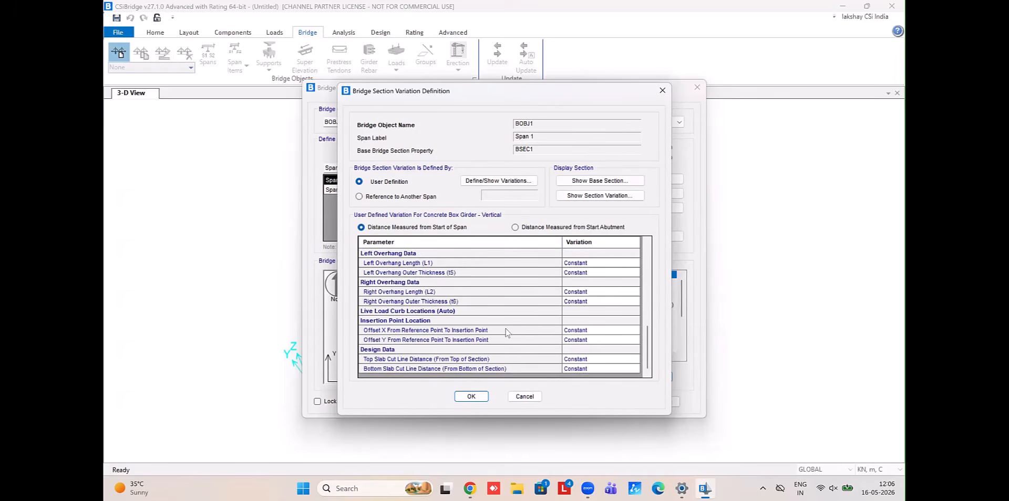
scroll(557, 334, up, 6)
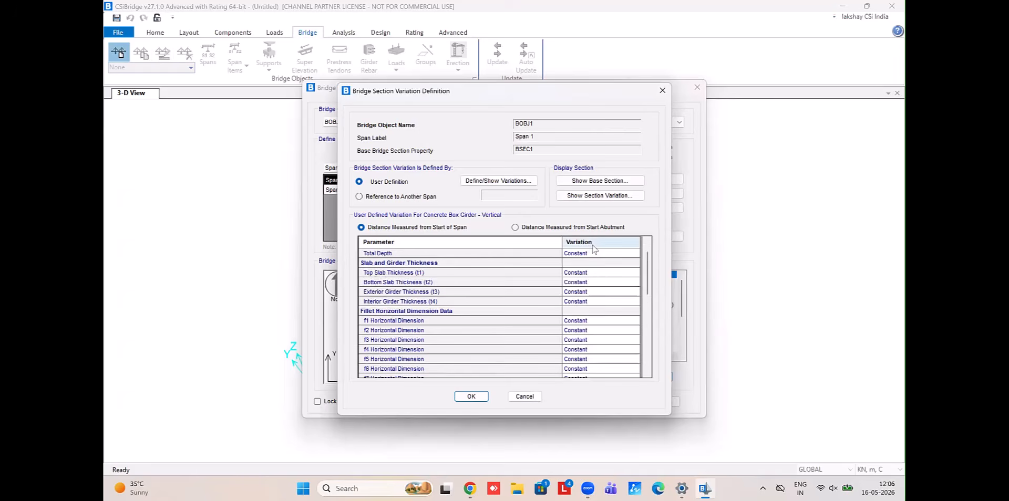
scroll(602, 294, down, 5)
scroll(604, 320, up, 5)
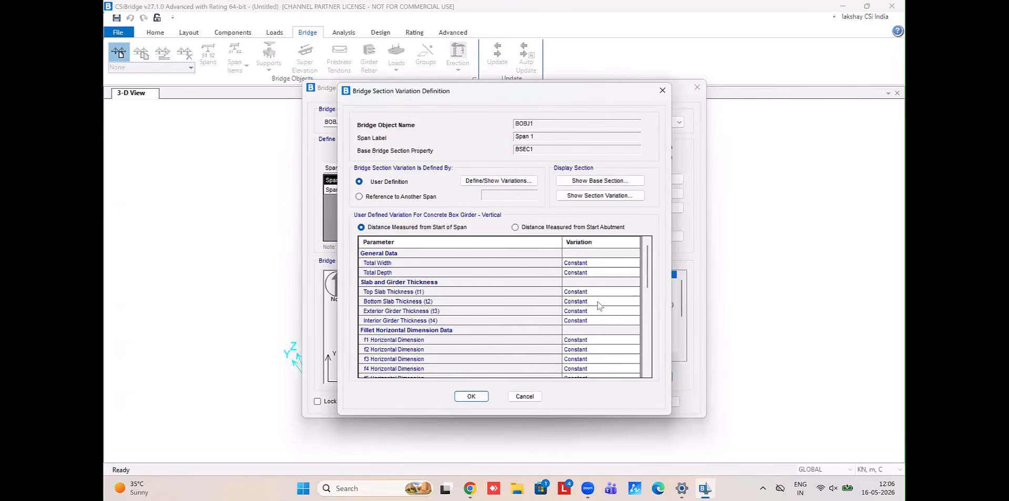
click(624, 275)
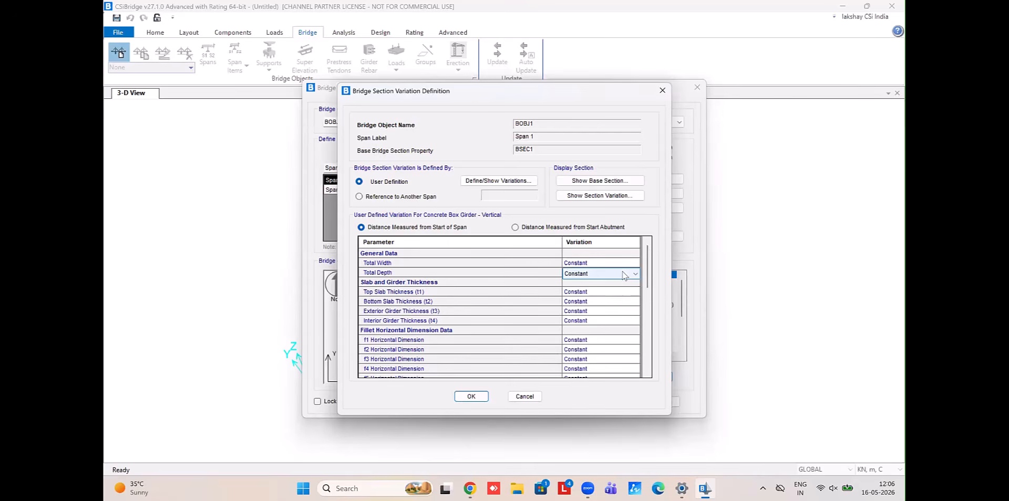
click(624, 275)
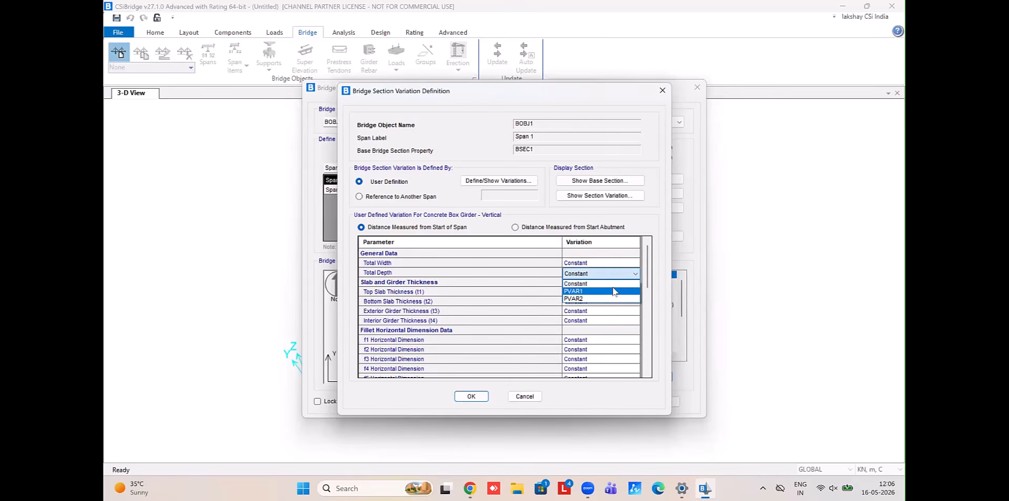
click(614, 292)
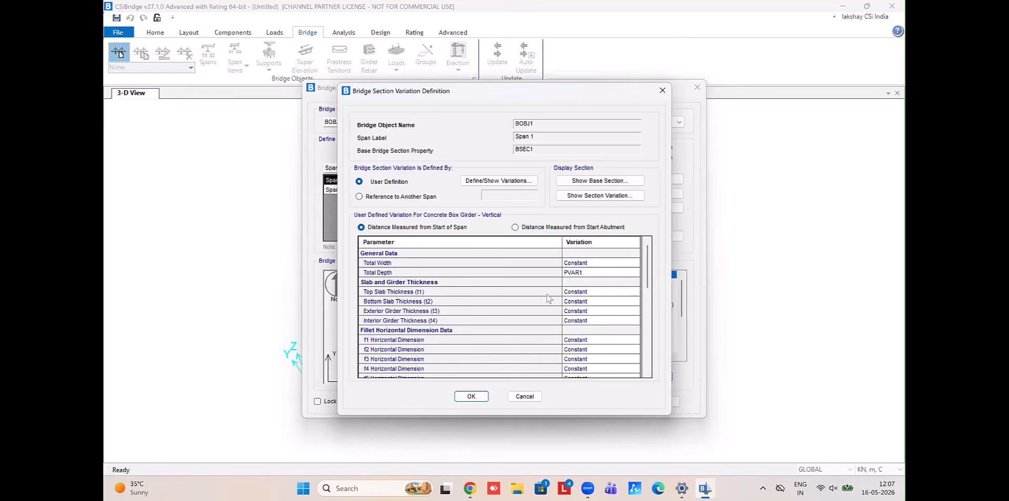
click(471, 397)
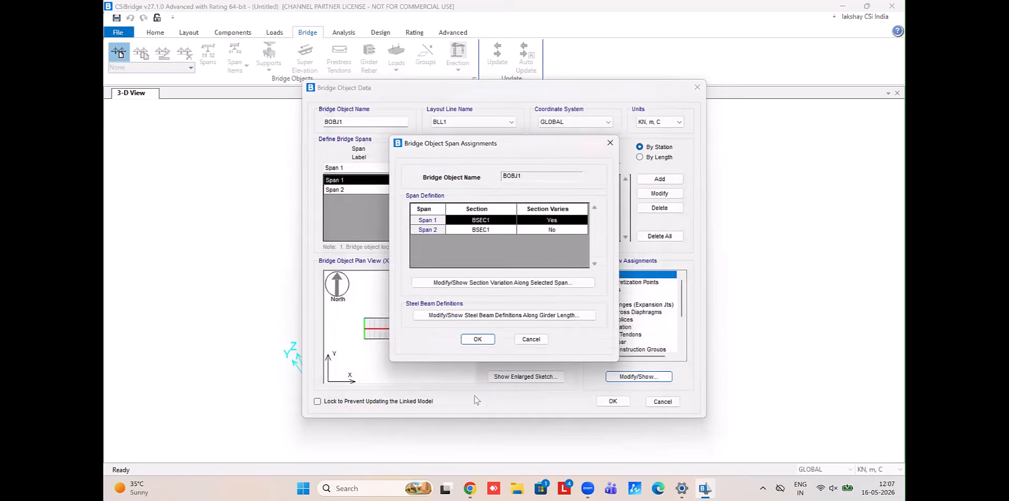
Assign the PVAR2 variation to the total depth of Span 2 and accept the span assignments
click(549, 232)
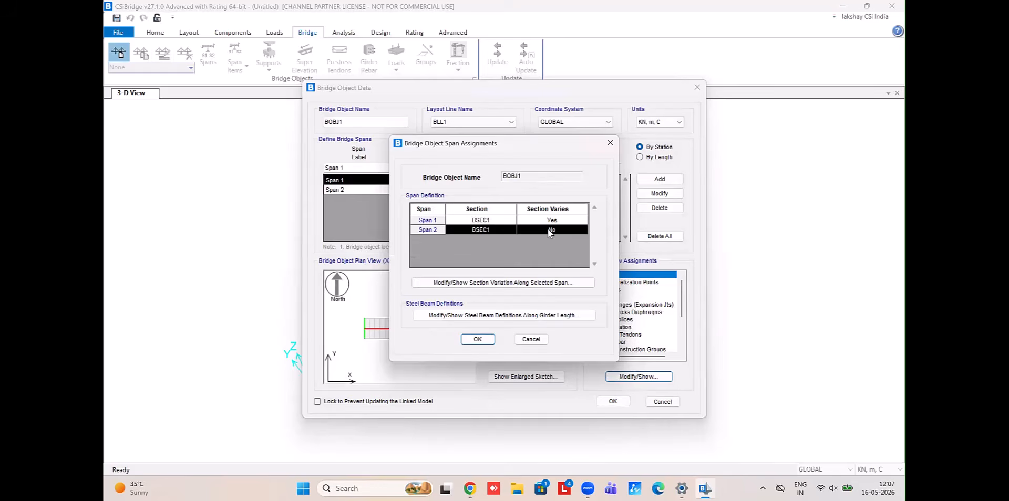
click(549, 233)
click(589, 276)
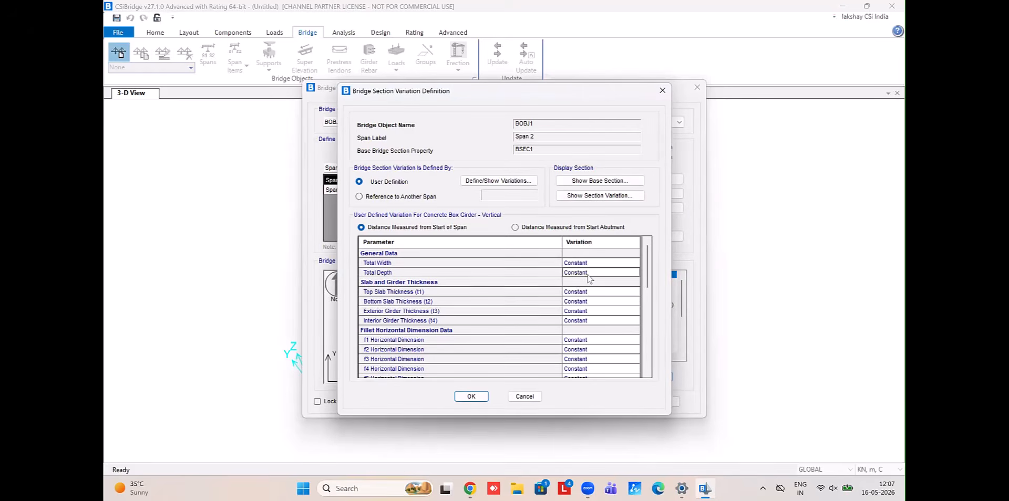
click(589, 298)
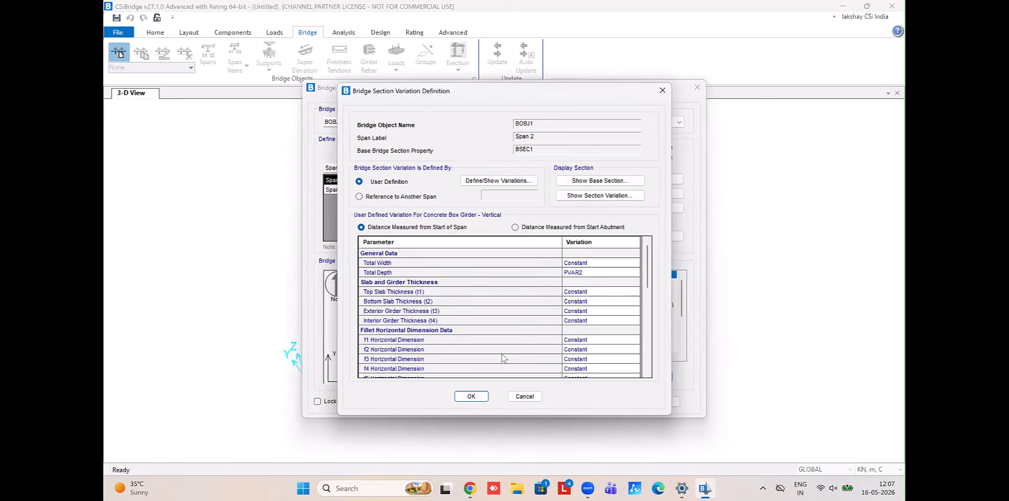
click(472, 397)
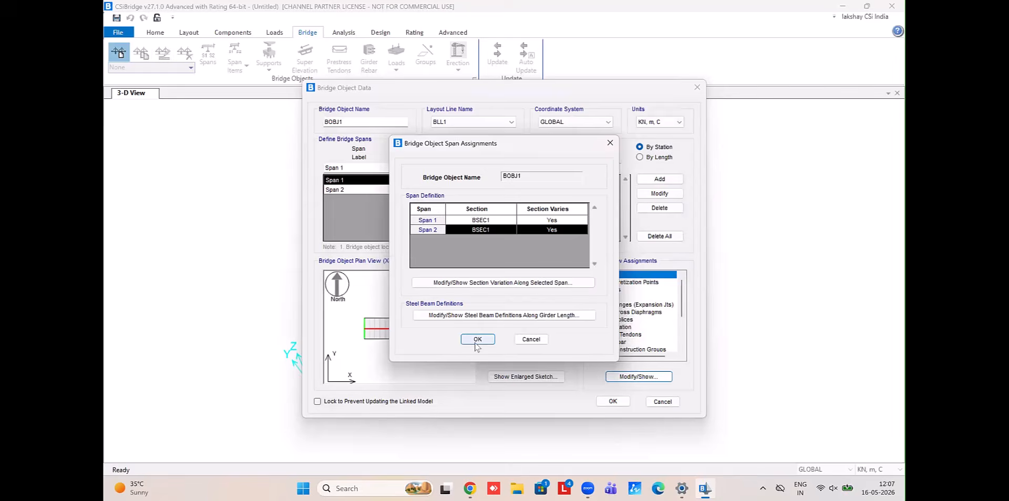
click(471, 340)
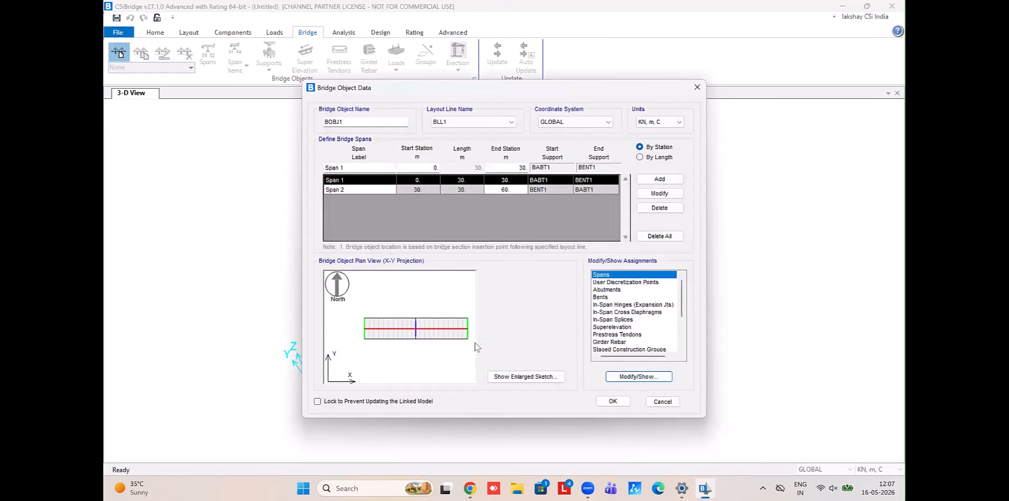
Set the start abutment's direction (bearing angle) to N15E in the bridge object's abutment assignments
click(617, 283)
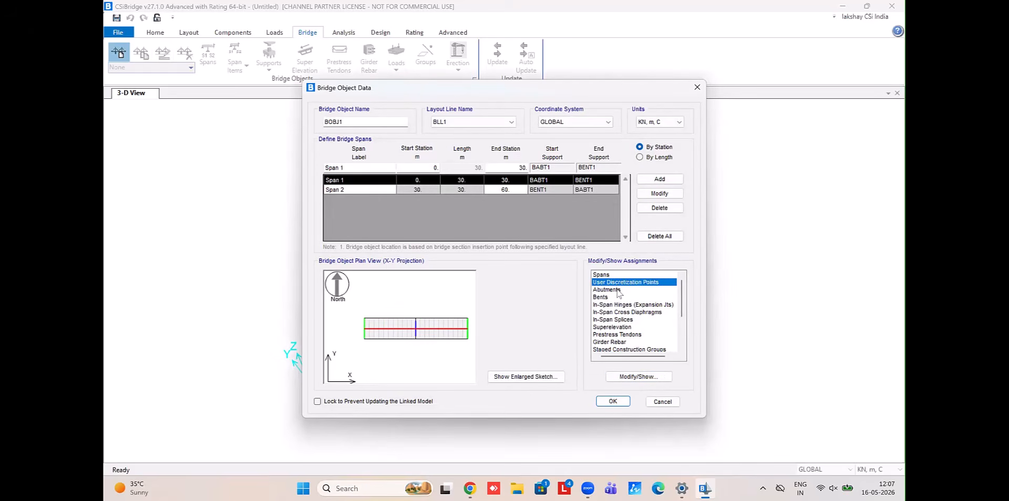
click(615, 290)
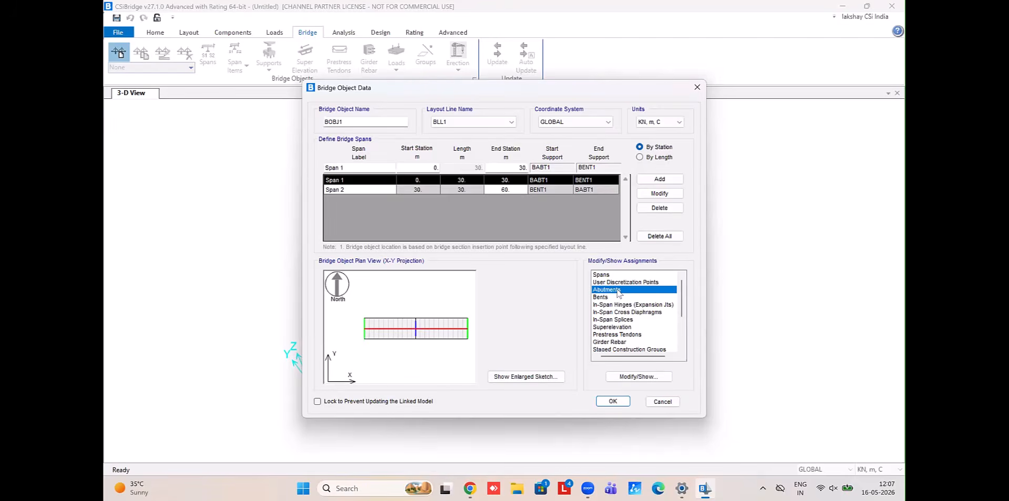
click(642, 378)
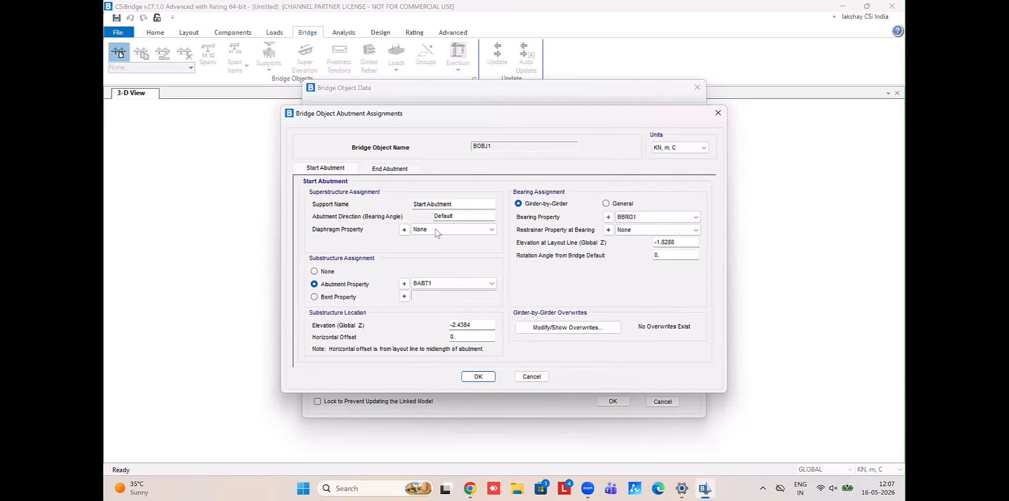
double_click(480, 216)
text(N15E)
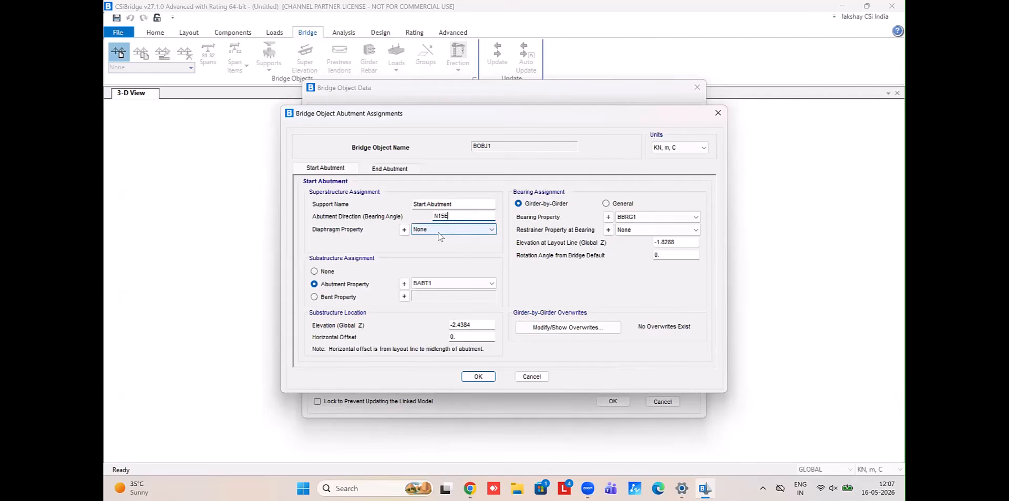
Examine the diaphragm definitions, the bent substructure option and the BABT1 abutment definition for the start abutment, keeping the abutment property
click(405, 230)
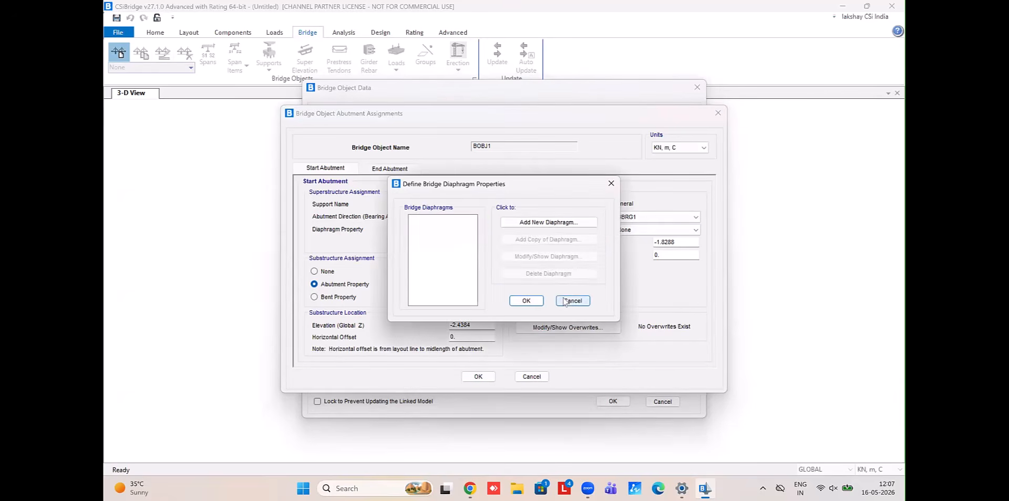
click(565, 299)
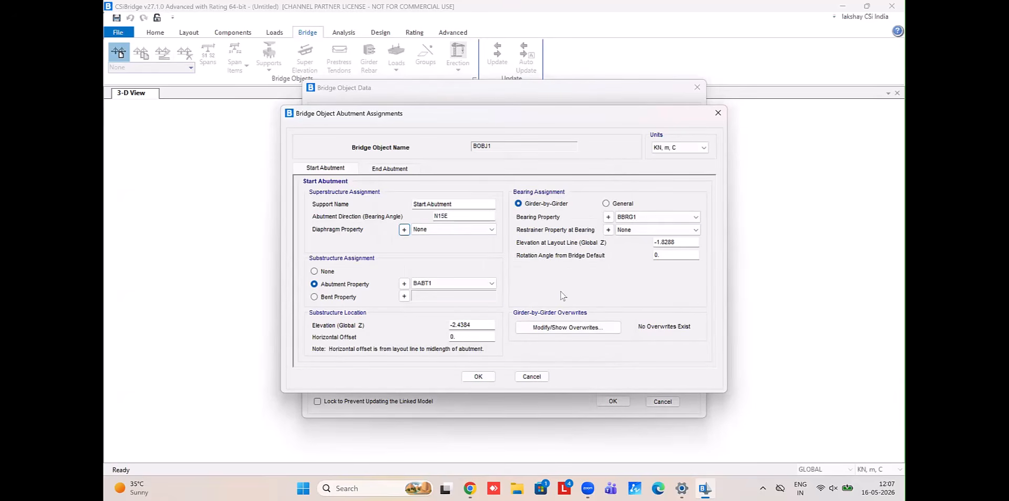
click(349, 298)
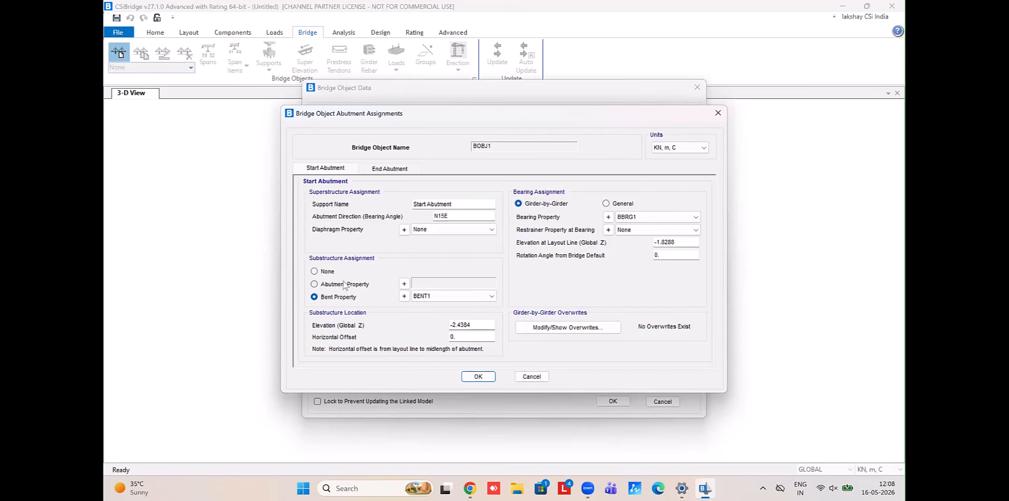
click(344, 285)
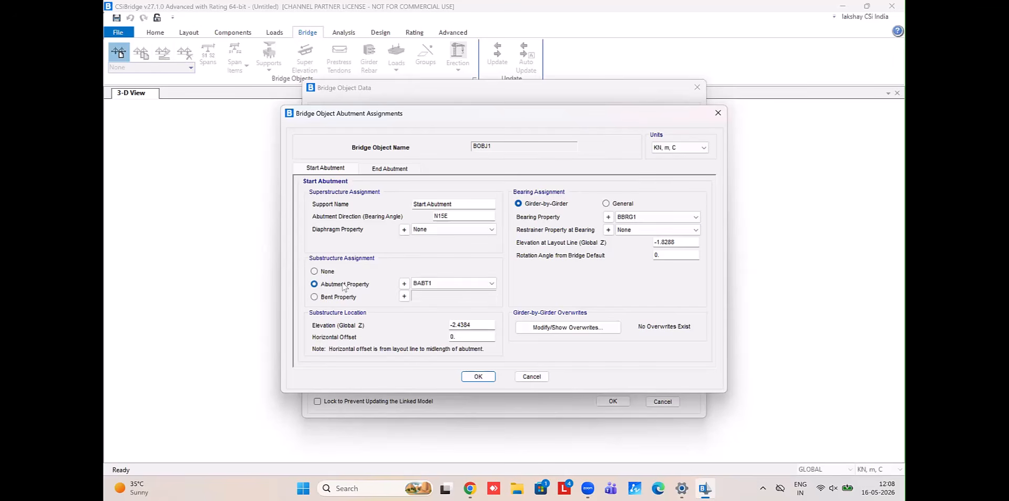
click(404, 284)
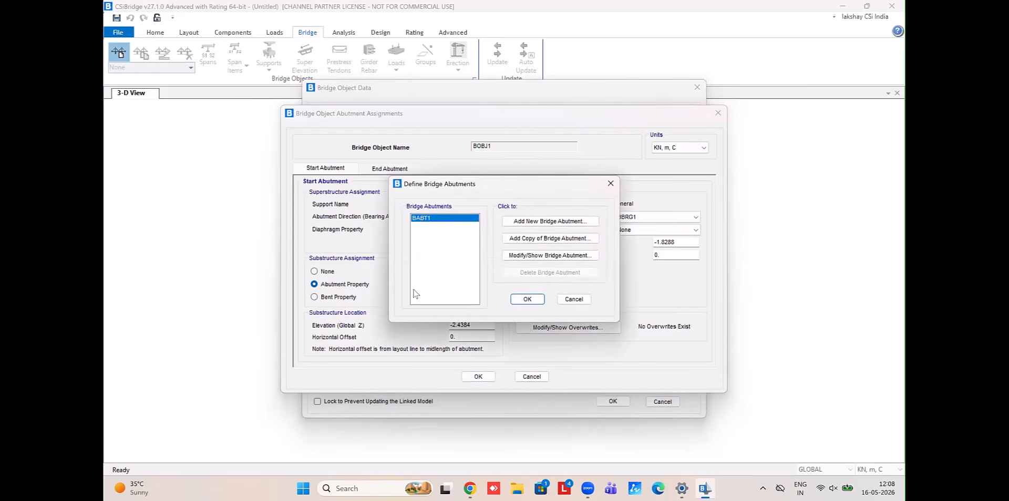
click(532, 255)
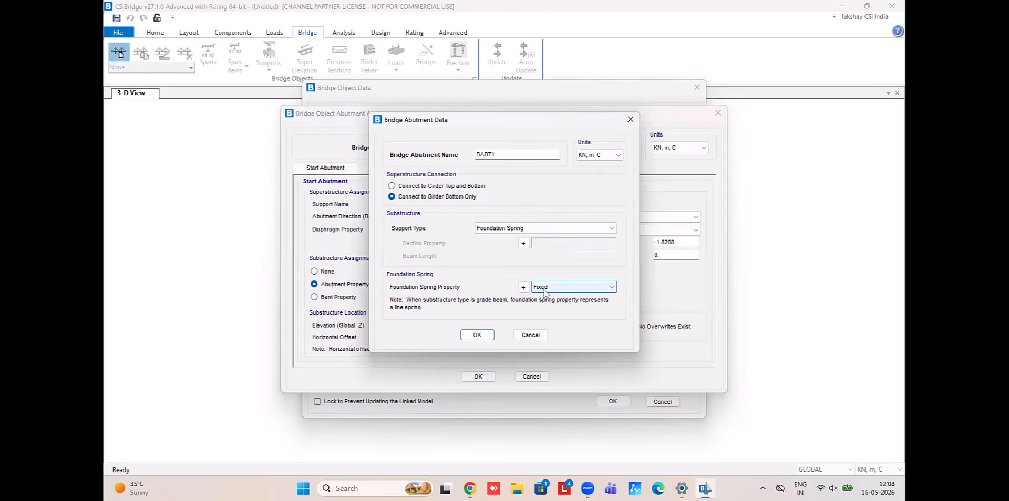
click(530, 335)
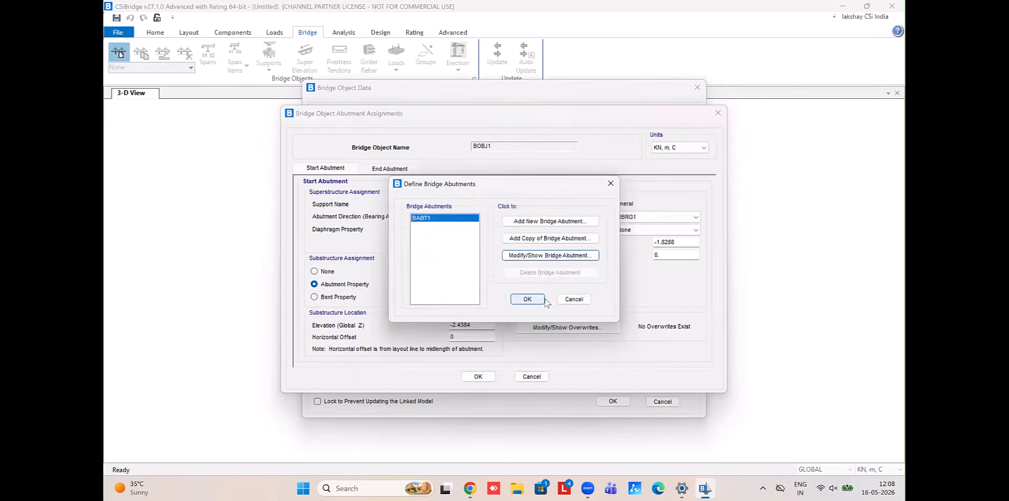
click(574, 301)
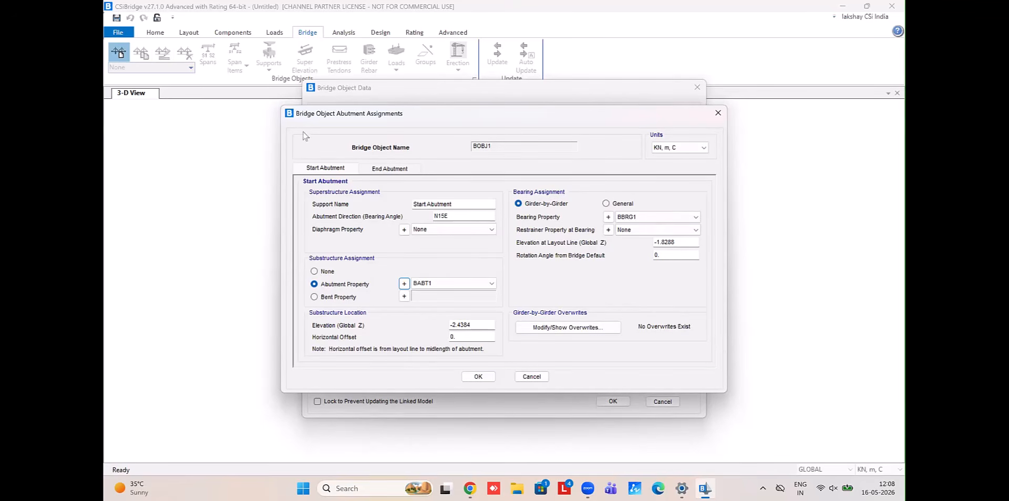
Name the end abutment's support "End Abutment" and accept the abutment assignments
click(389, 168)
double_click(444, 204)
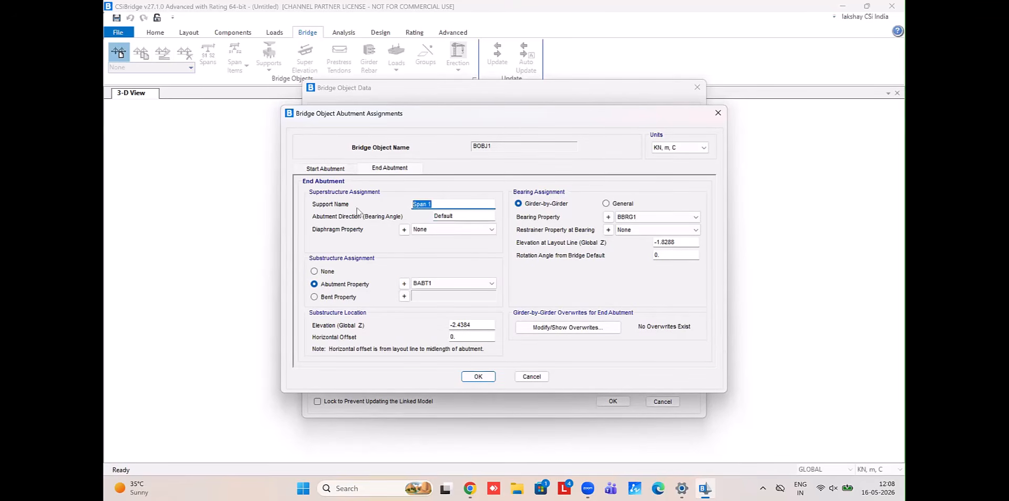
text(EEnd Abutment)
click(478, 376)
click(610, 297)
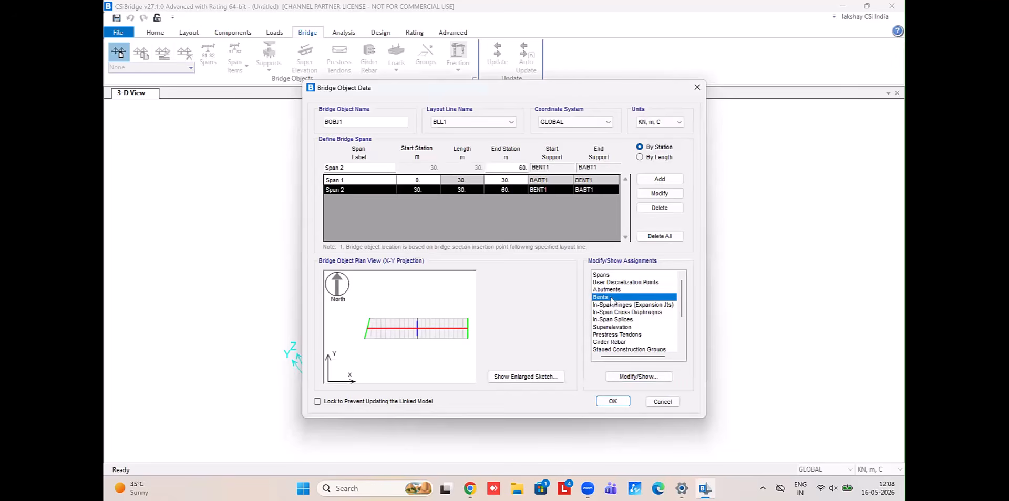
click(642, 377)
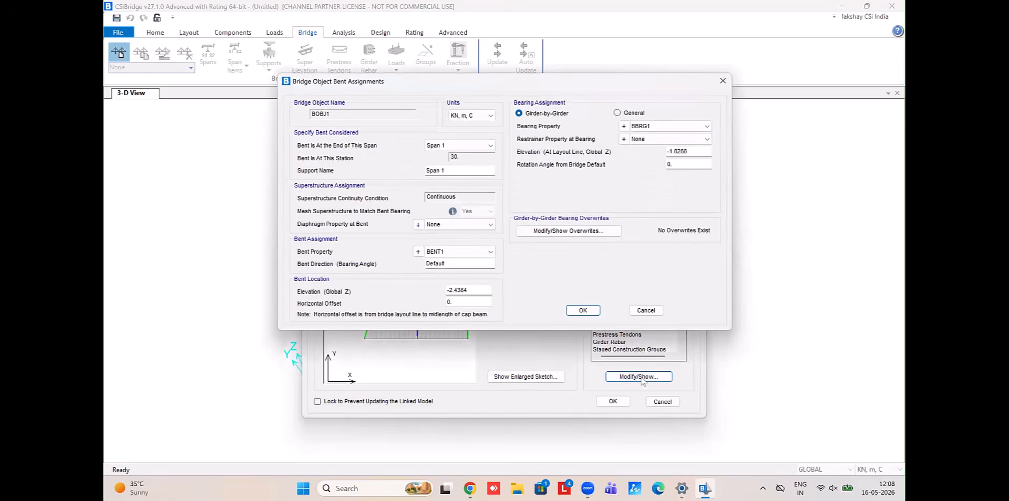
click(646, 311)
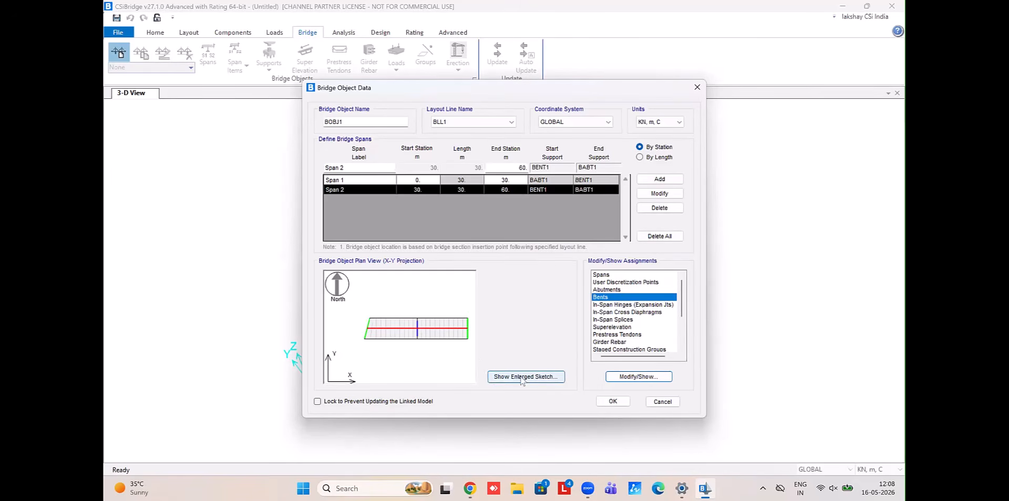
Set the end abutment's direction (bearing angle) to N15E, accept the abutment assignments and check the skew in the enlarged plan sketch
click(598, 290)
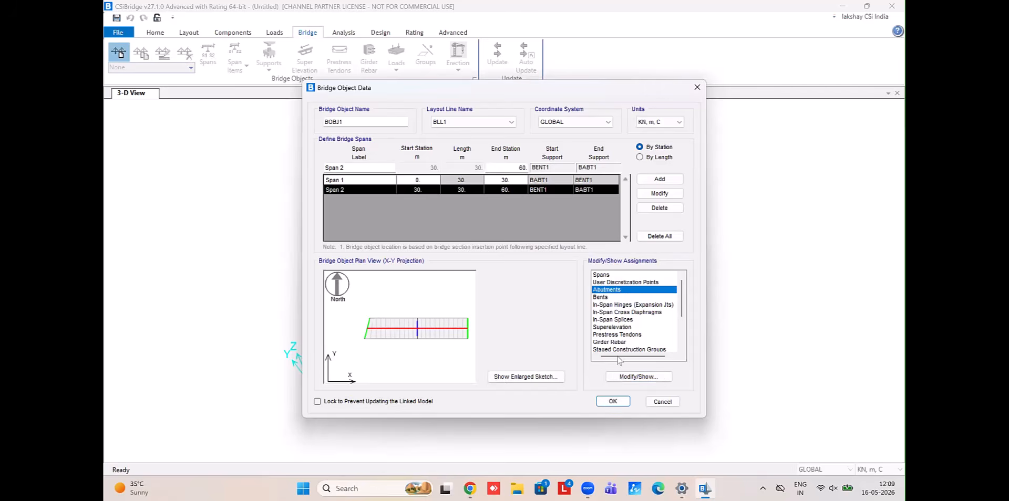
click(618, 376)
click(389, 167)
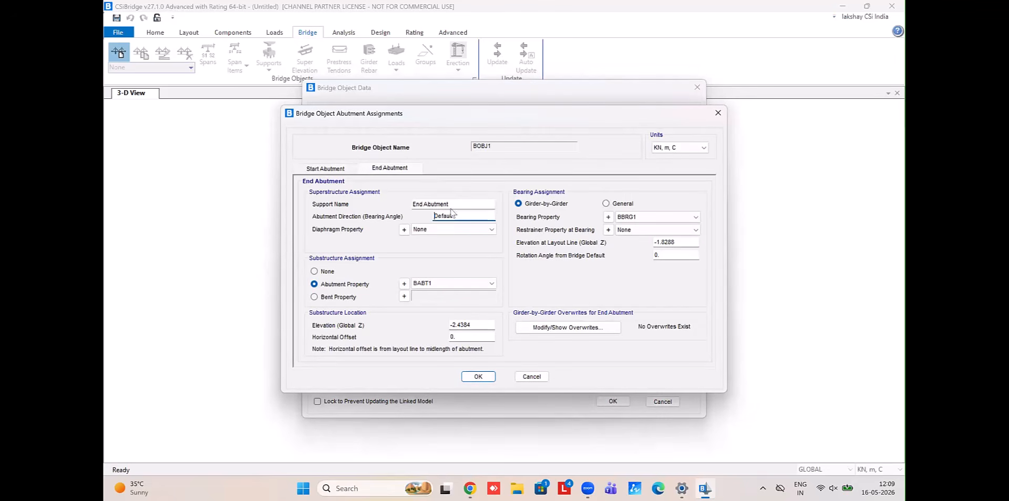
text(N15E)
click(479, 376)
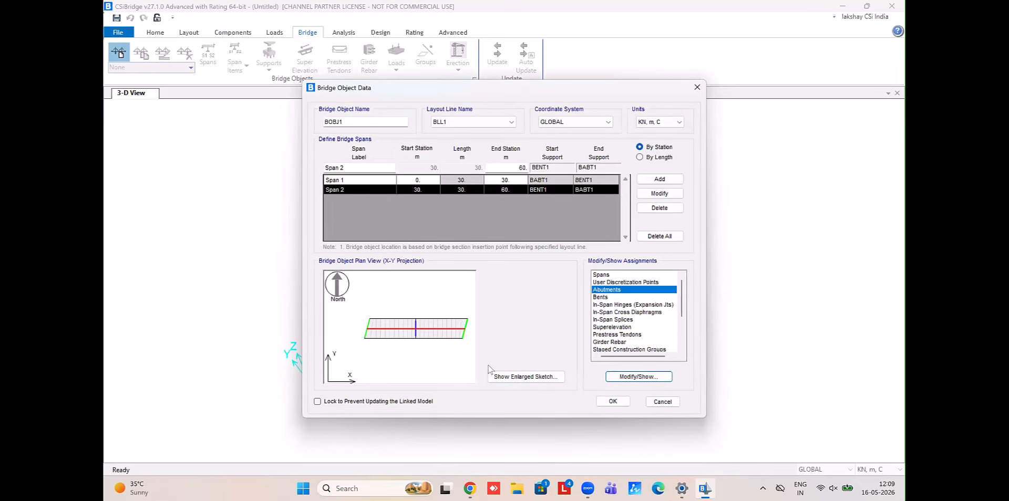
click(525, 377)
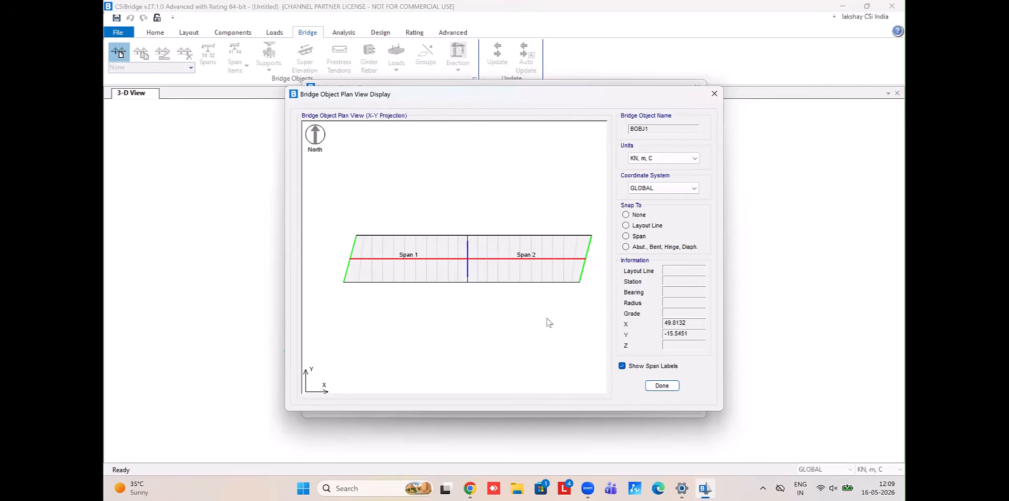
click(672, 387)
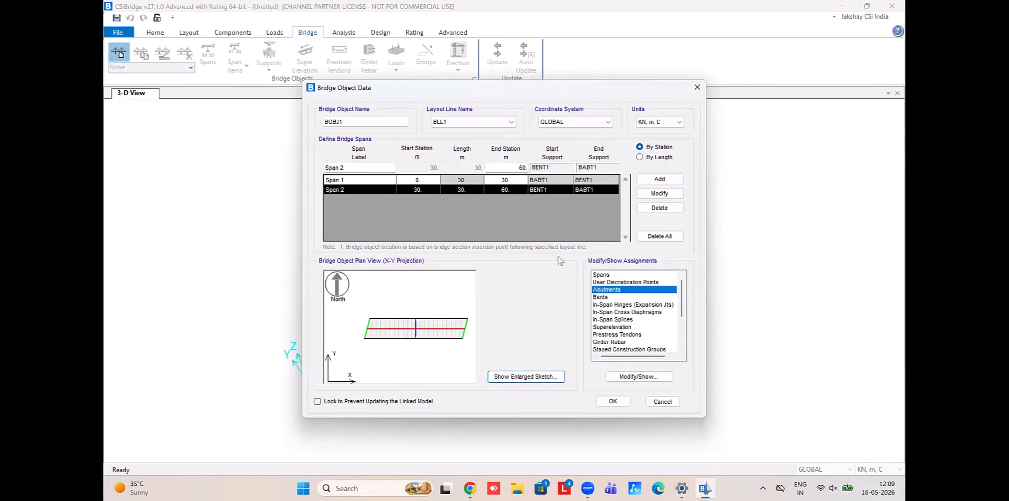
Examine the BENT1 definition from the bent assignments and the dimensions of its cap beam section FSEC1, leaving the section as is
click(621, 298)
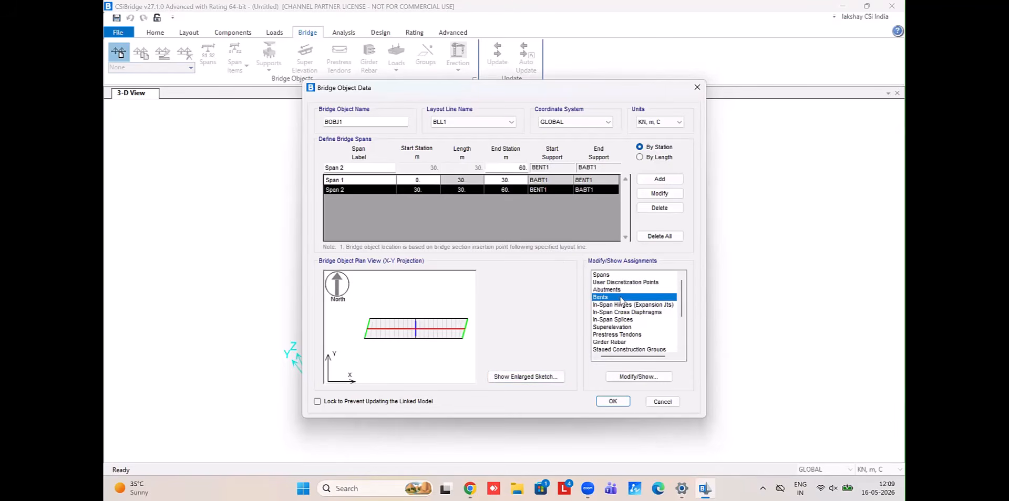
click(639, 376)
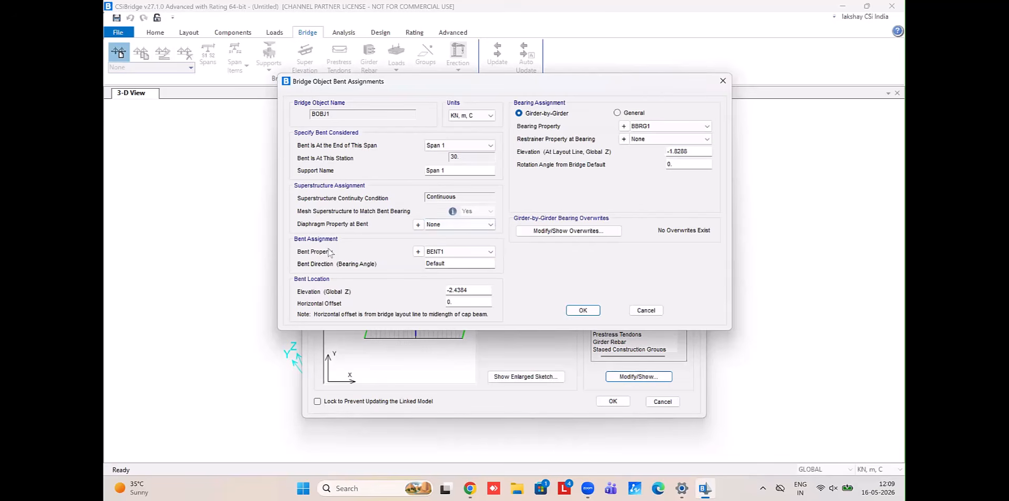
click(419, 252)
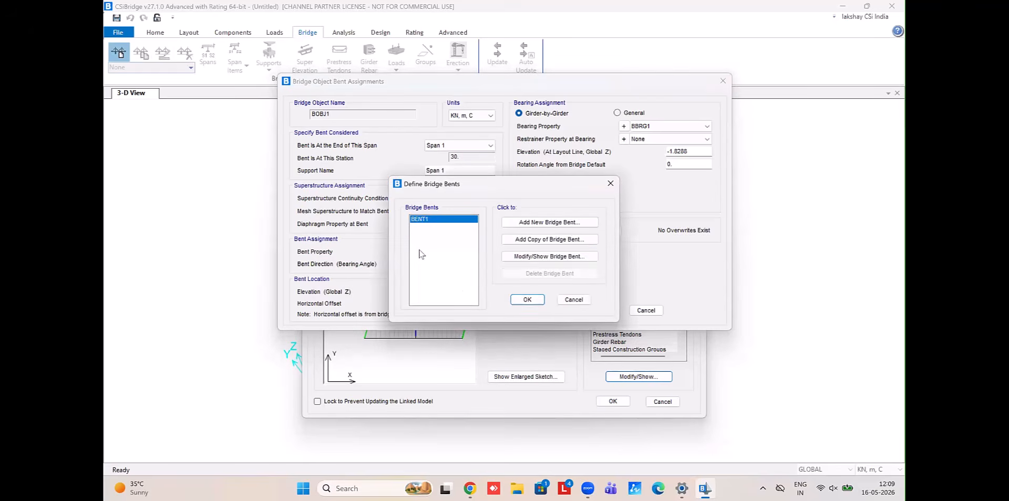
click(536, 257)
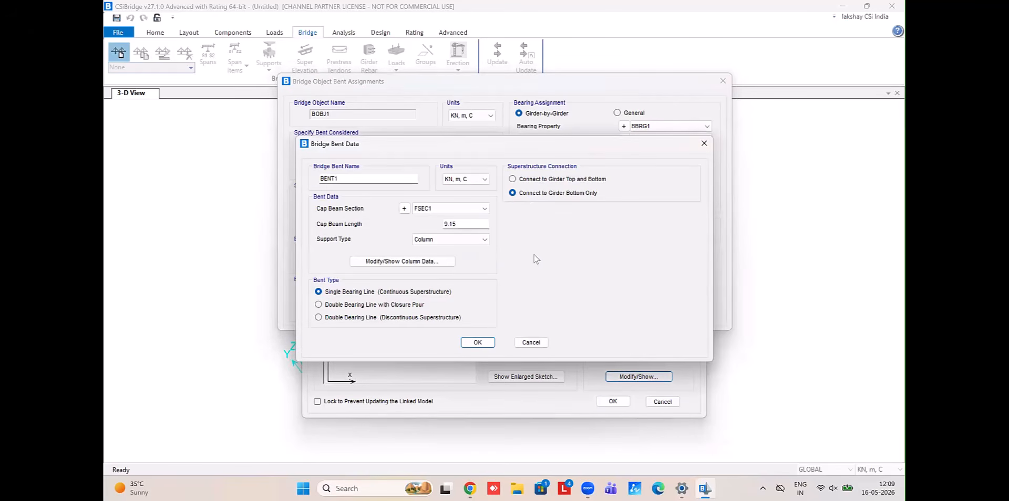
click(404, 209)
click(580, 216)
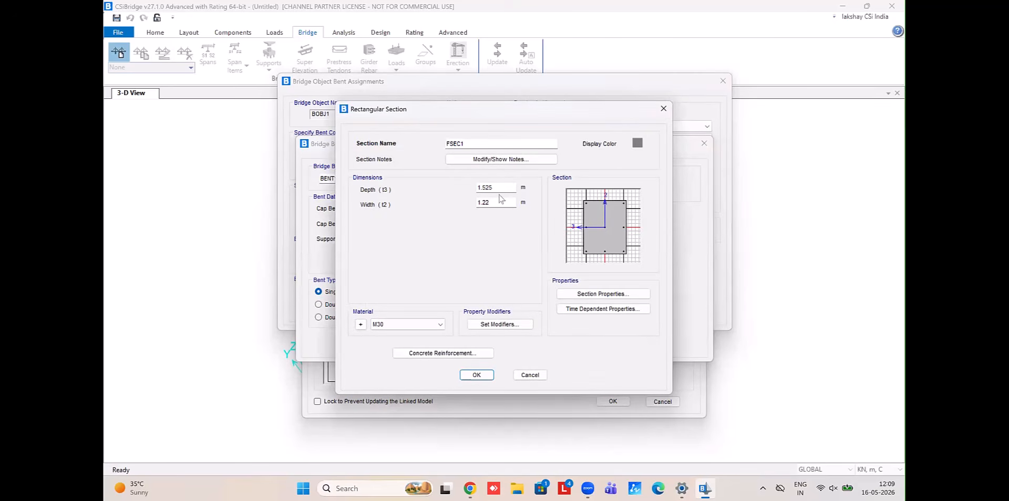
click(538, 378)
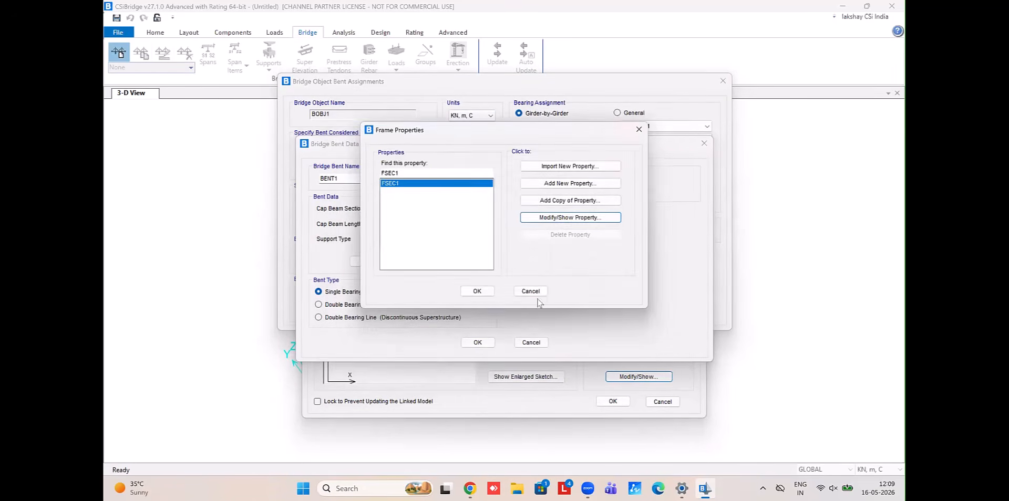
click(531, 291)
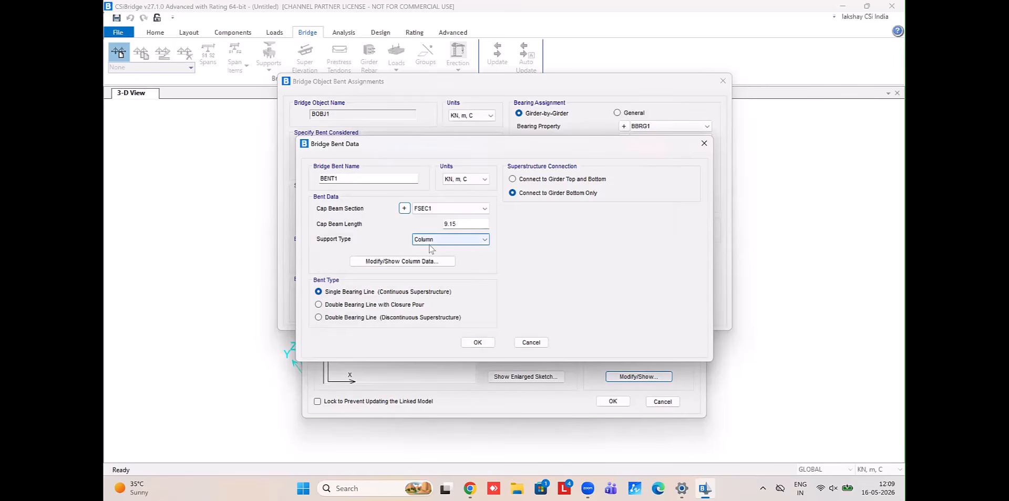
Review the column data of BENT1, including height and foundation, and accept the bent definition and bent assignments
click(416, 262)
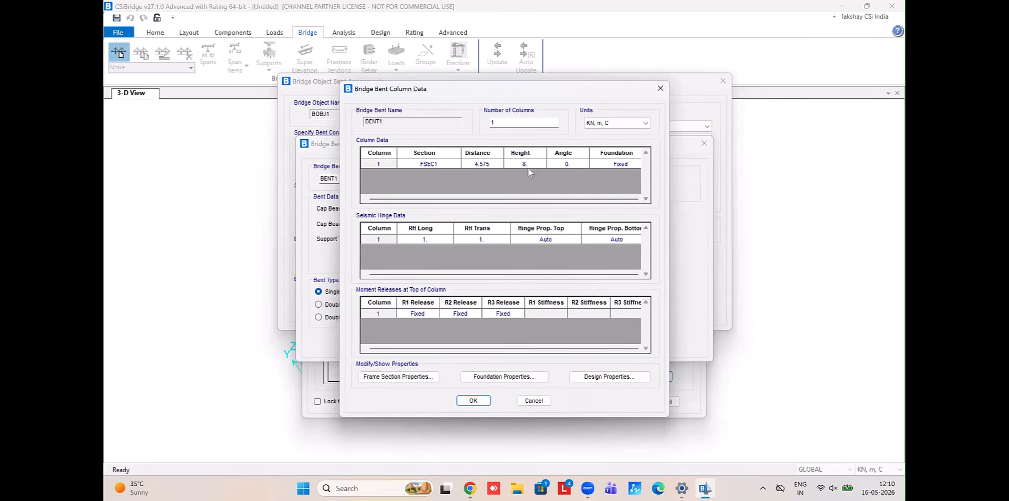
click(473, 400)
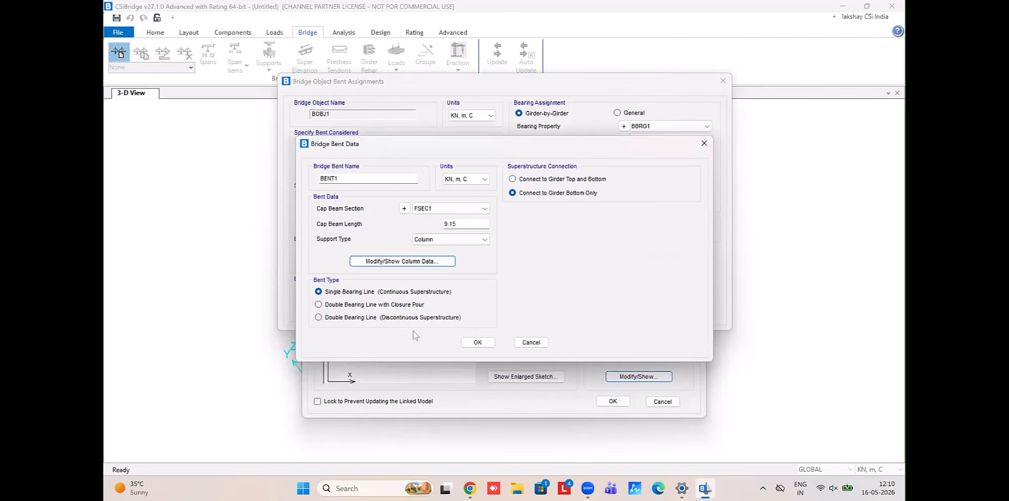
click(478, 344)
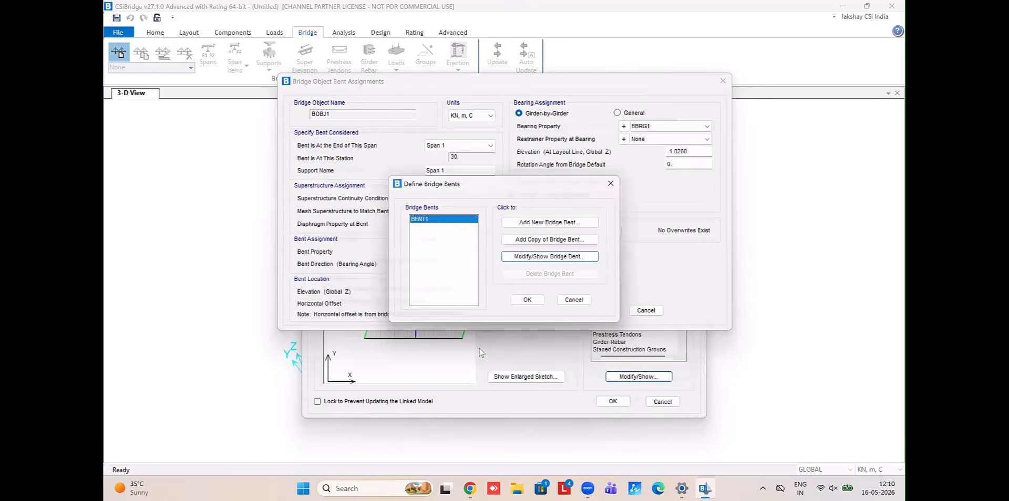
click(531, 305)
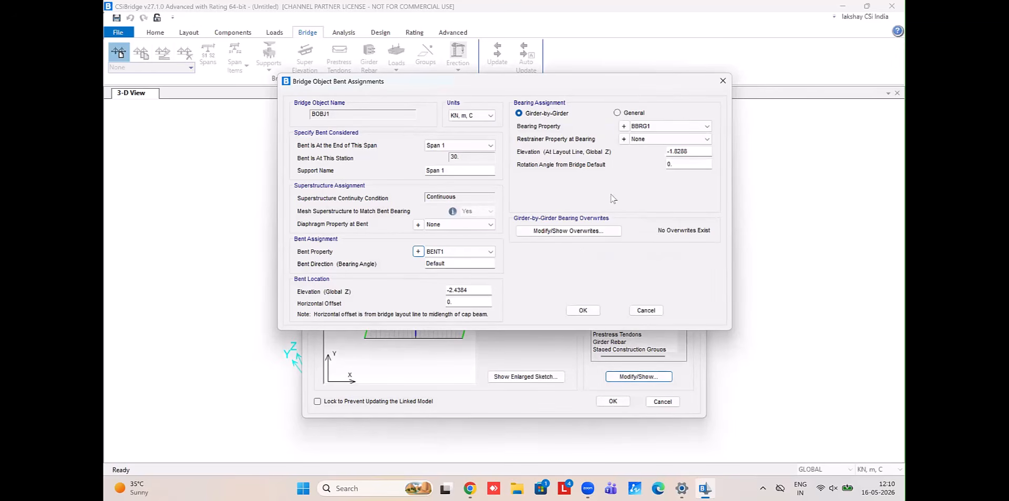
click(585, 310)
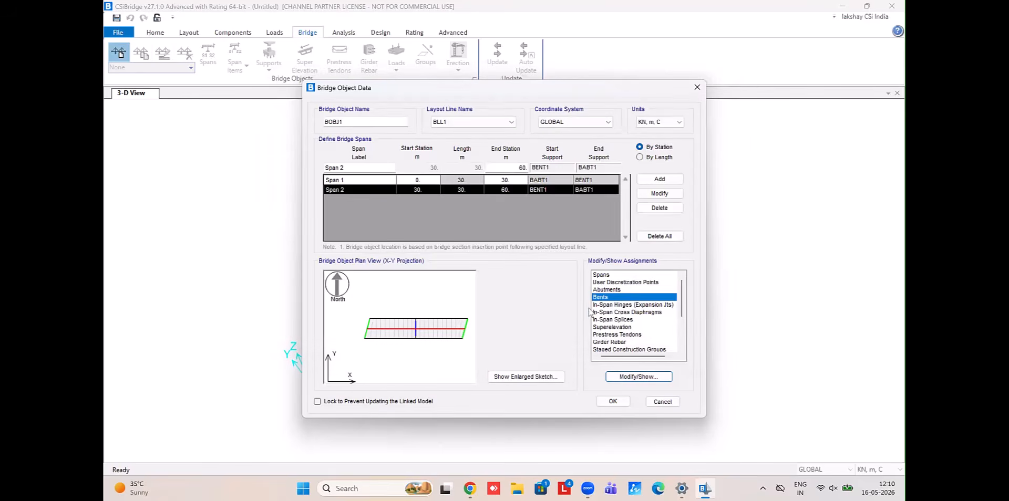
Change the material of the solid diaphragm property BDIA1 to M50 from the in-span cross-diaphragm assignments
click(630, 320)
click(650, 313)
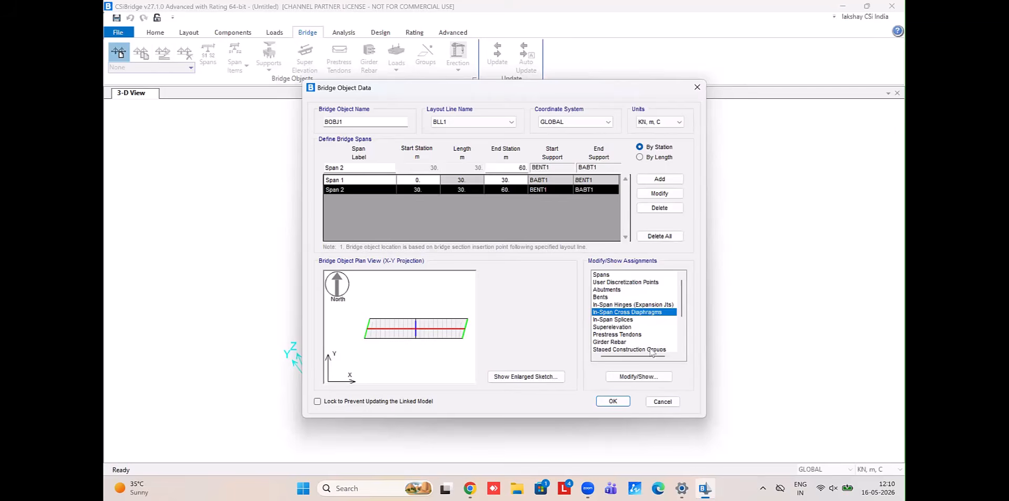
click(638, 377)
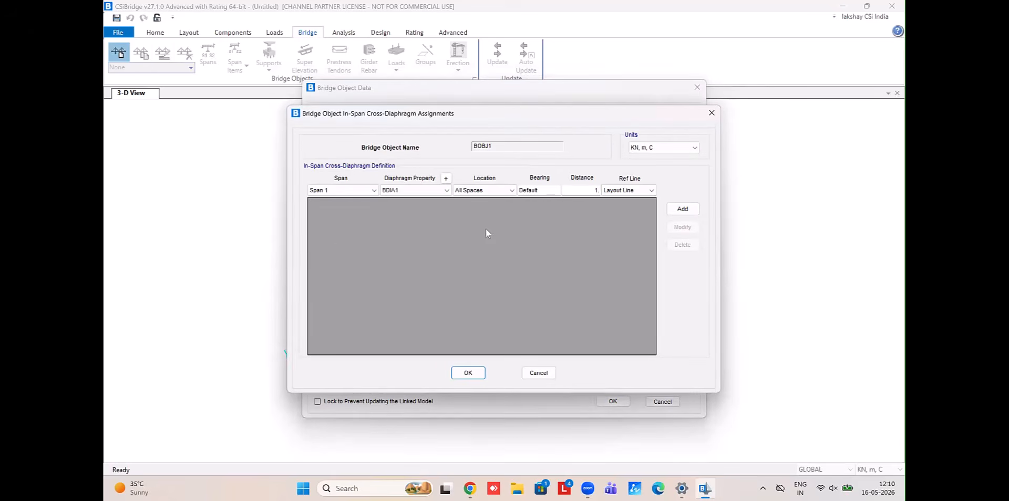
click(446, 178)
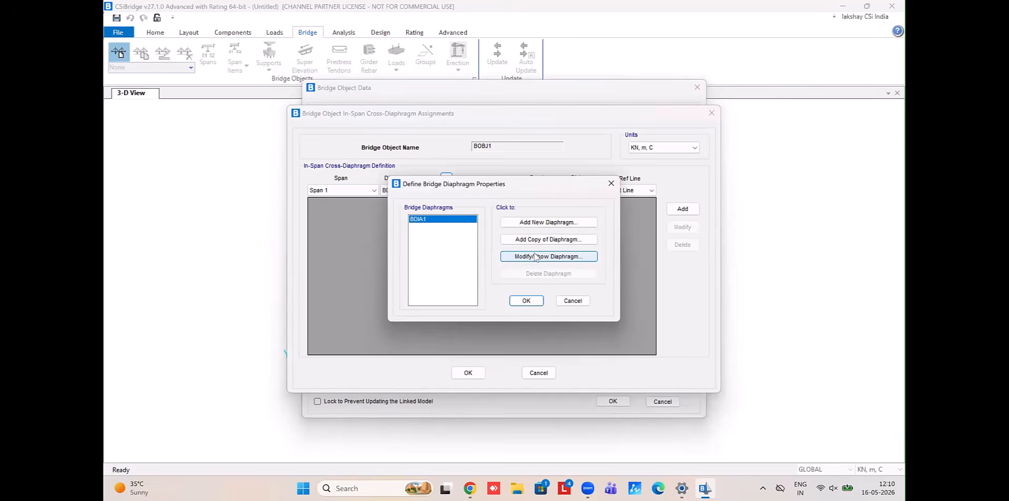
click(535, 257)
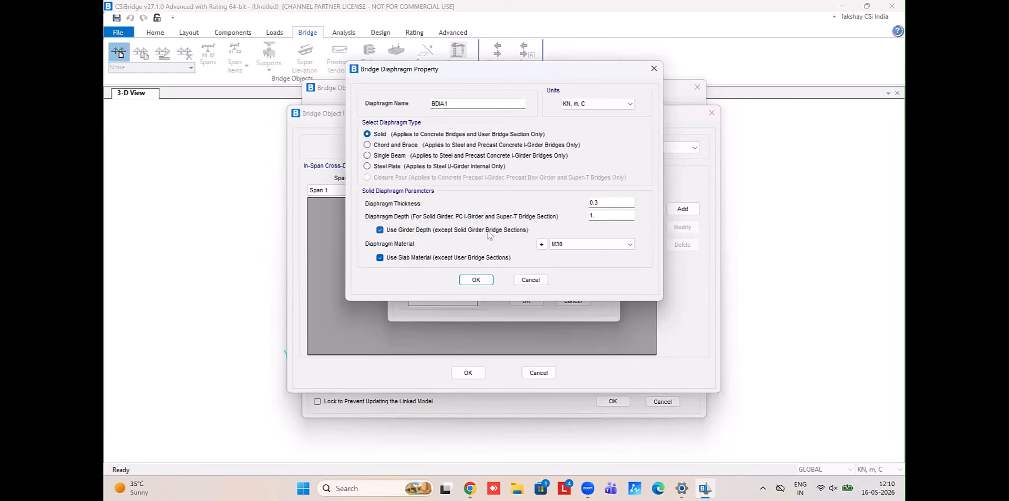
click(531, 281)
click(547, 263)
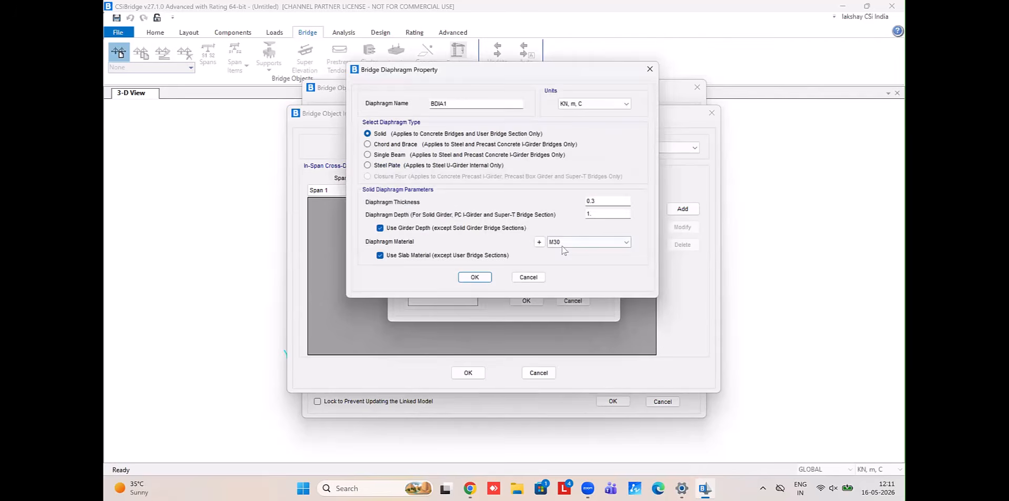
click(604, 243)
click(598, 264)
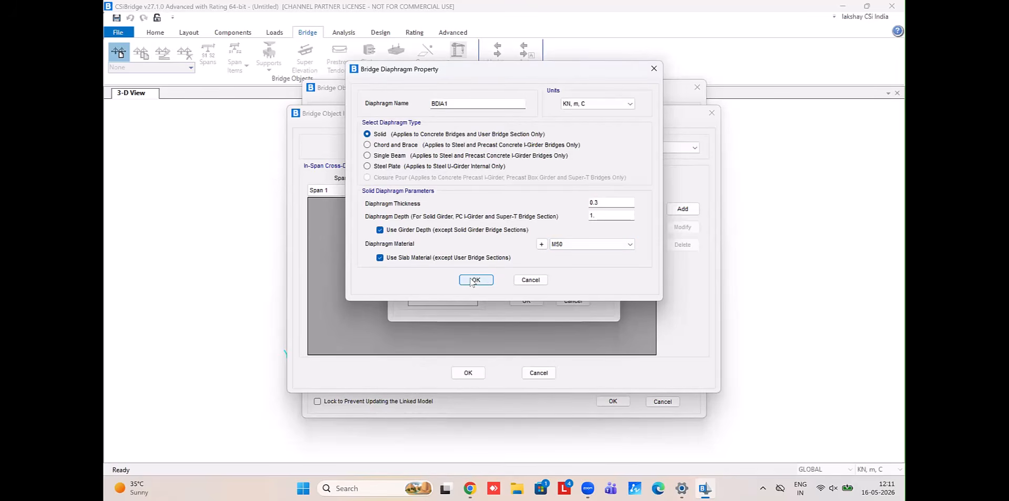
click(473, 280)
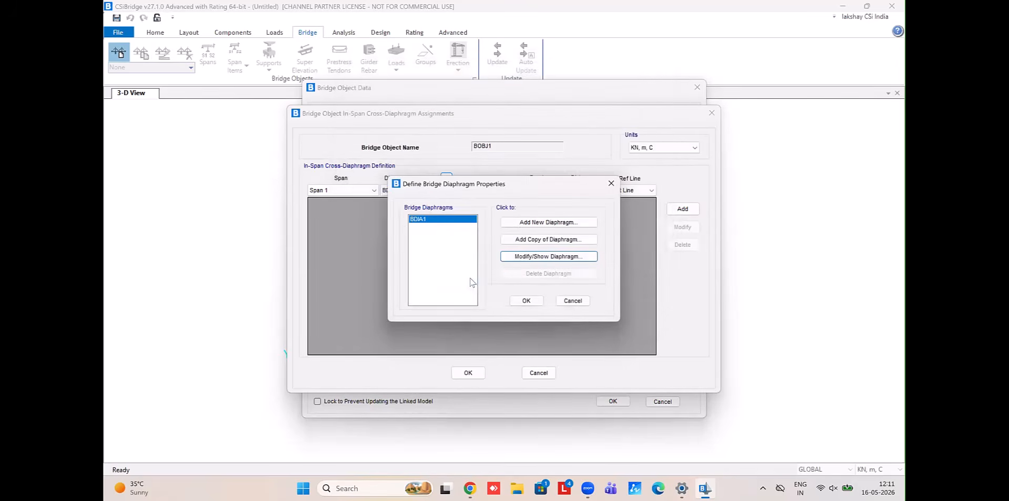
click(526, 301)
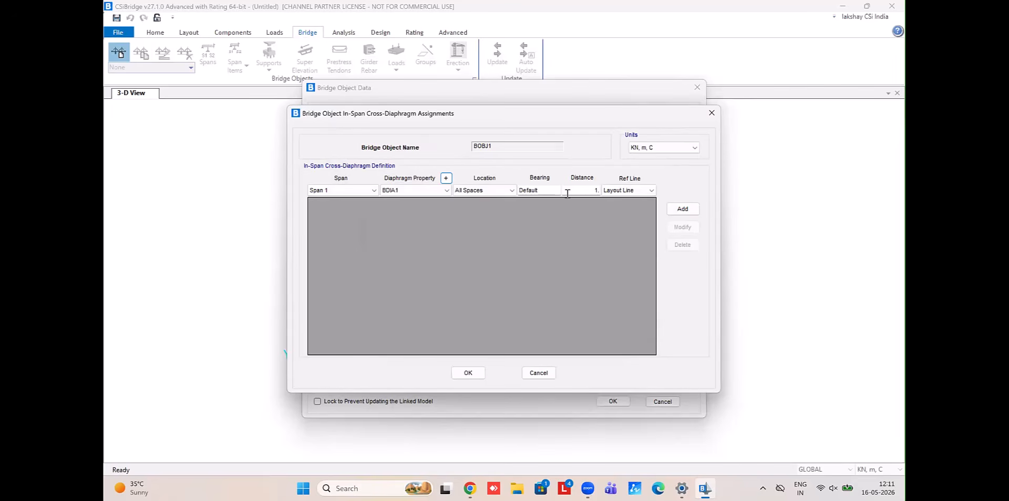
Add BDIA1 cross-diaphragms in all spaces of Span 1 at distances of 10 m and 20 m along the layout line
click(597, 190)
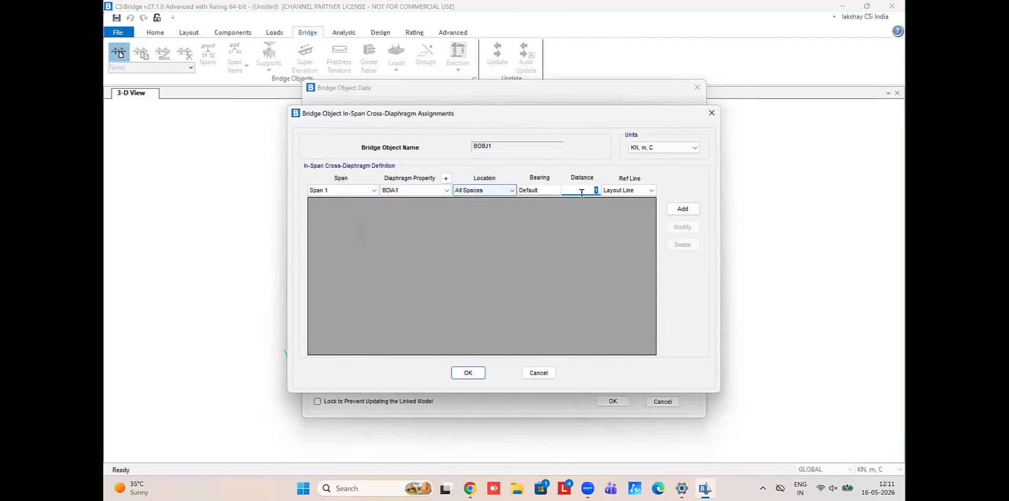
click(598, 190)
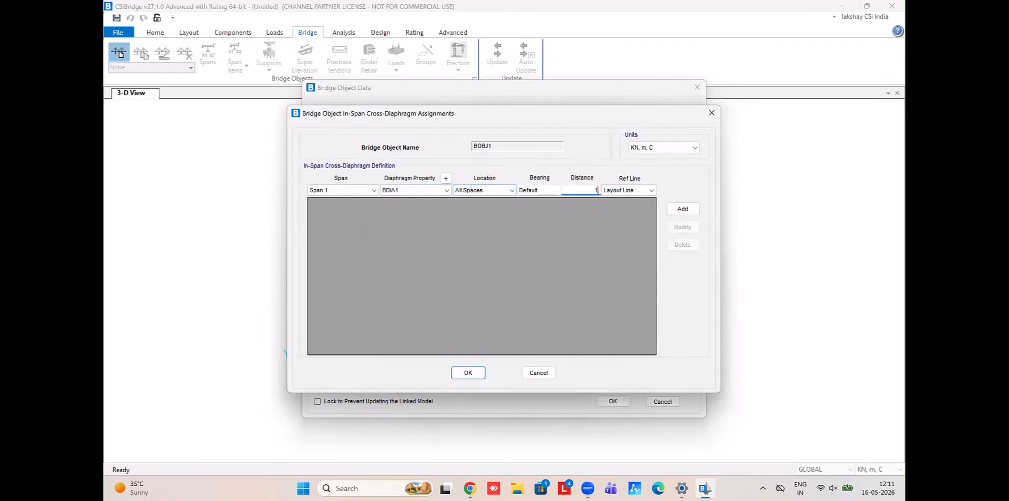
click(682, 209)
double_click(594, 191)
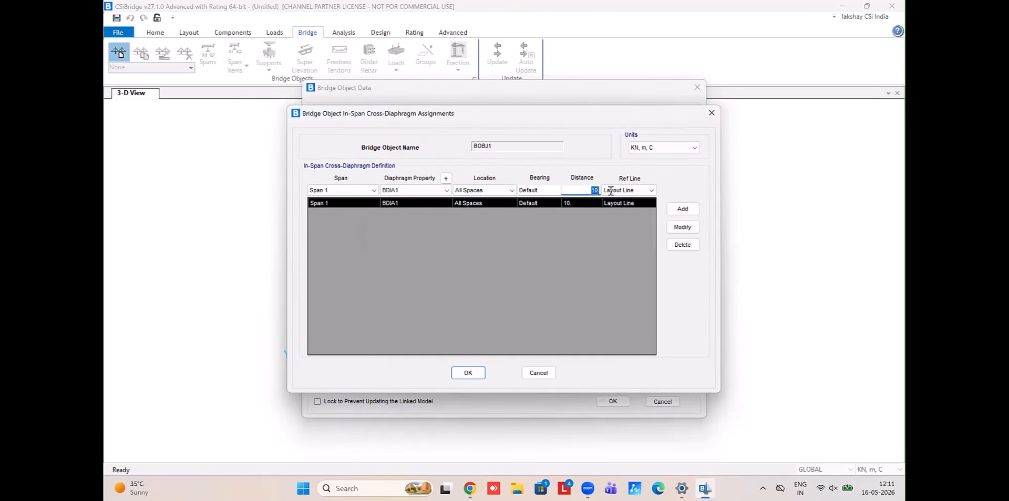
text(20)
click(682, 209)
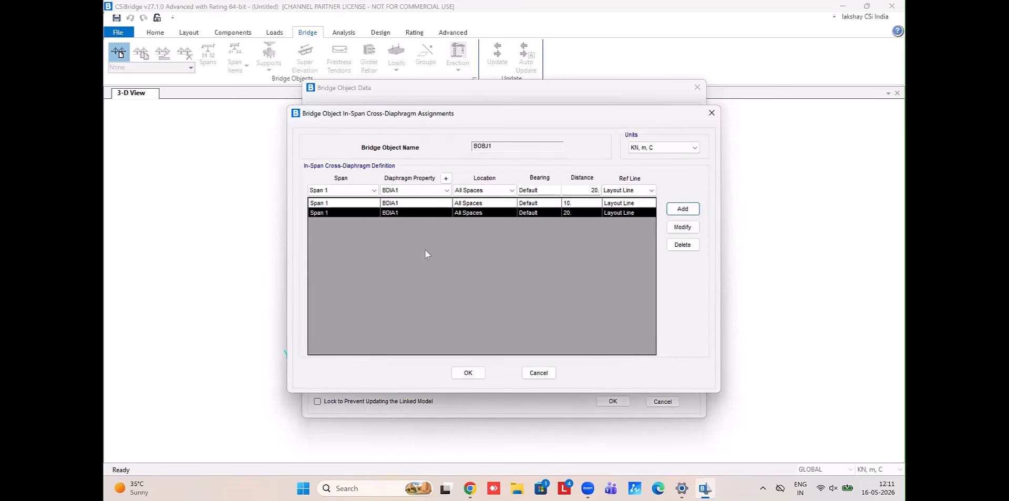
Add BDIA1 cross-diaphragms in all spaces of Span 2 at 10 m and 20 m, accept the assignments and check the enlarged plan sketch
click(364, 194)
click(361, 209)
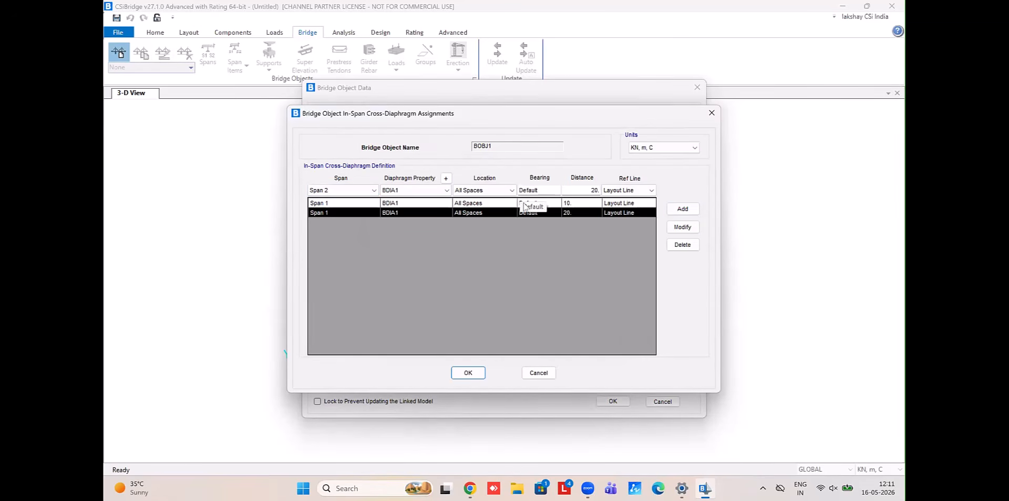
double_click(565, 193)
text(10)
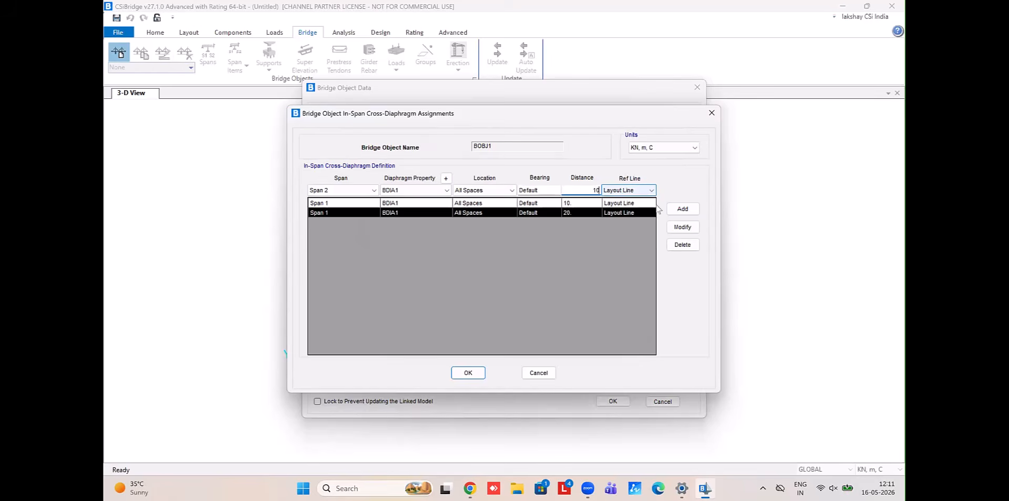
click(683, 208)
double_click(583, 191)
text(2)
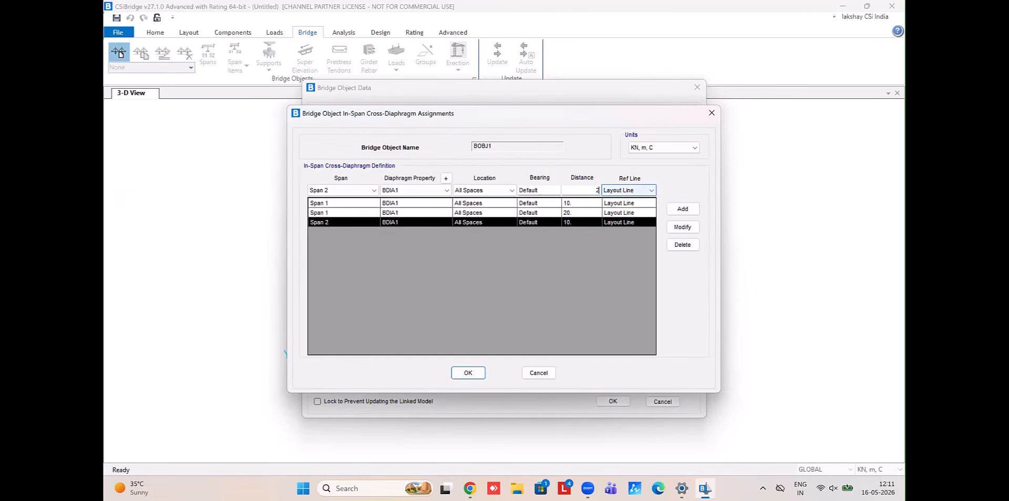
text(0)
click(683, 209)
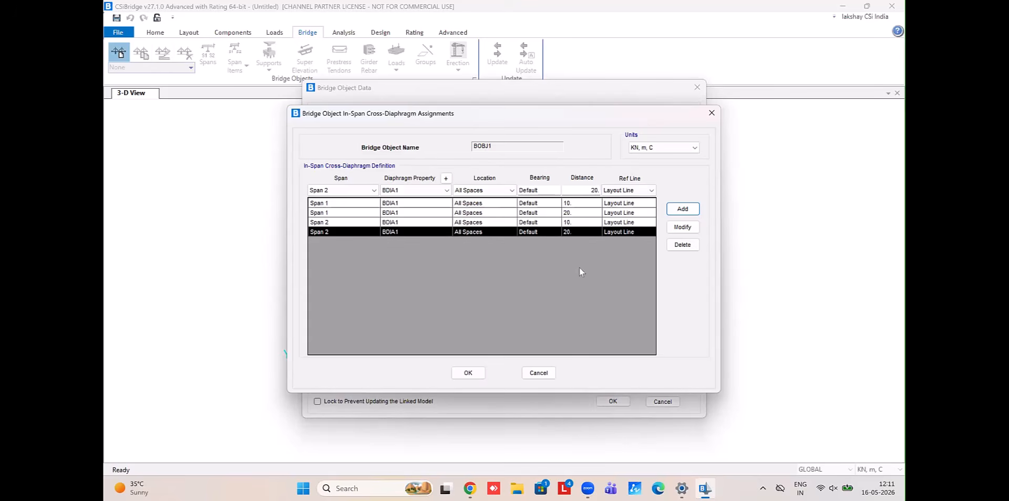
click(469, 373)
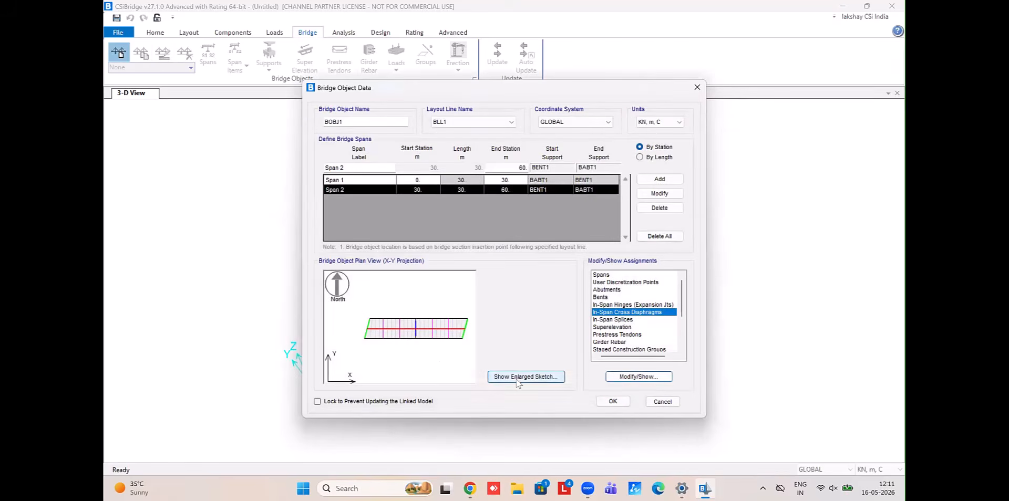
click(518, 382)
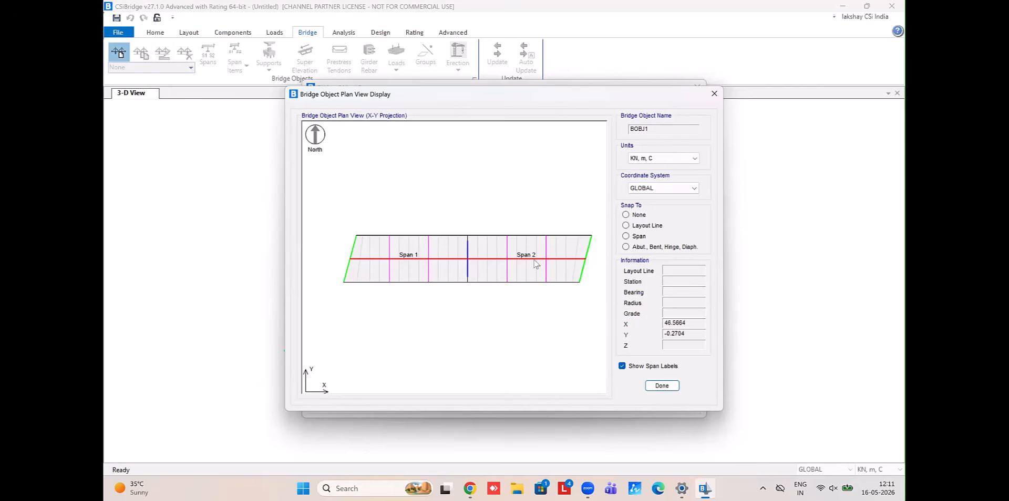
click(662, 385)
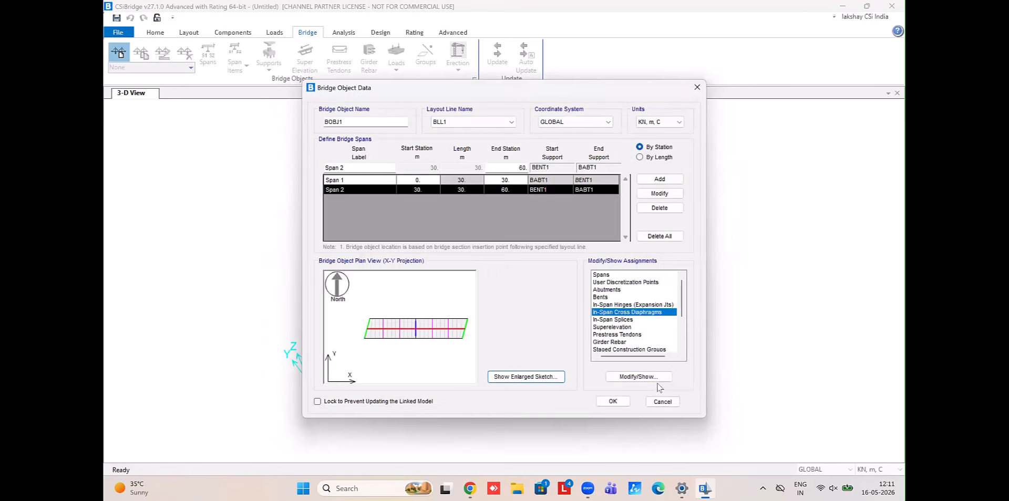
Start a new prestress tendon for the bridge object, modelled as elements, with Left Exterior Girder as its reference line
click(632, 335)
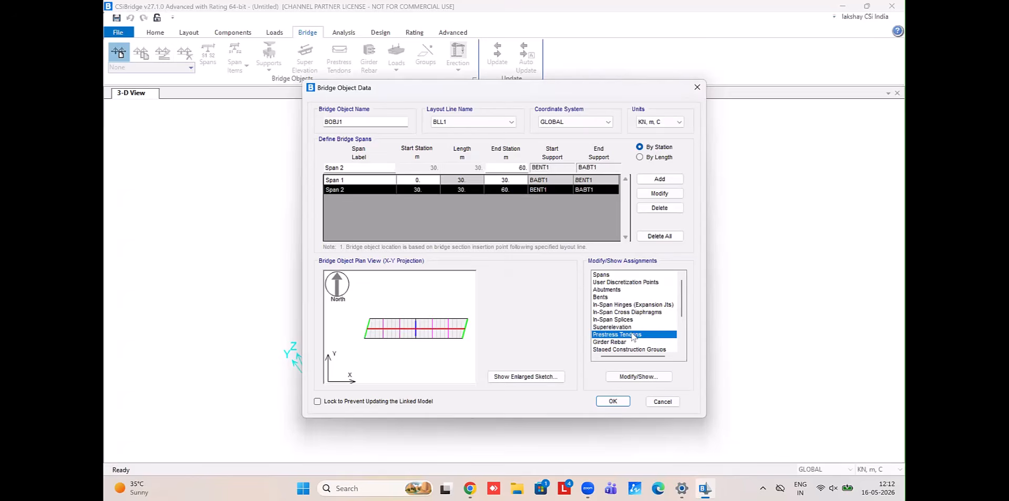
click(638, 377)
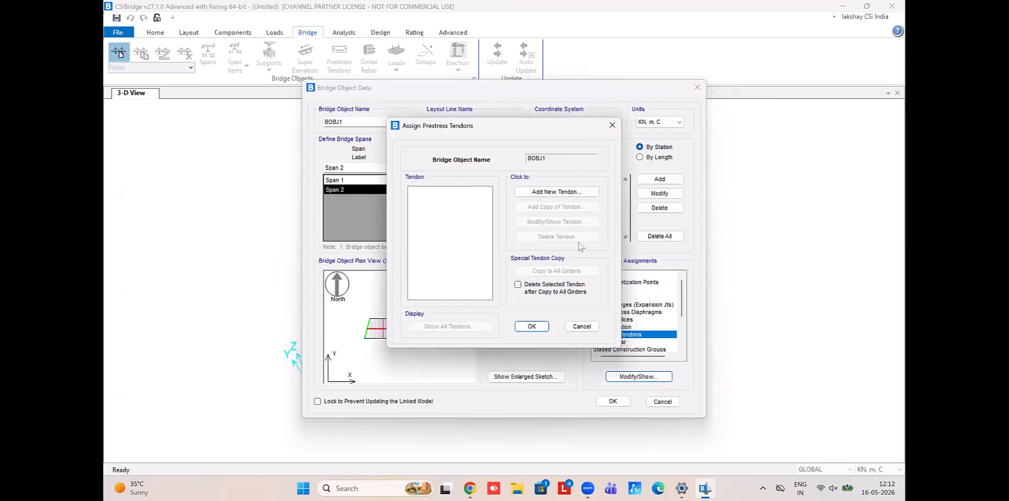
click(557, 193)
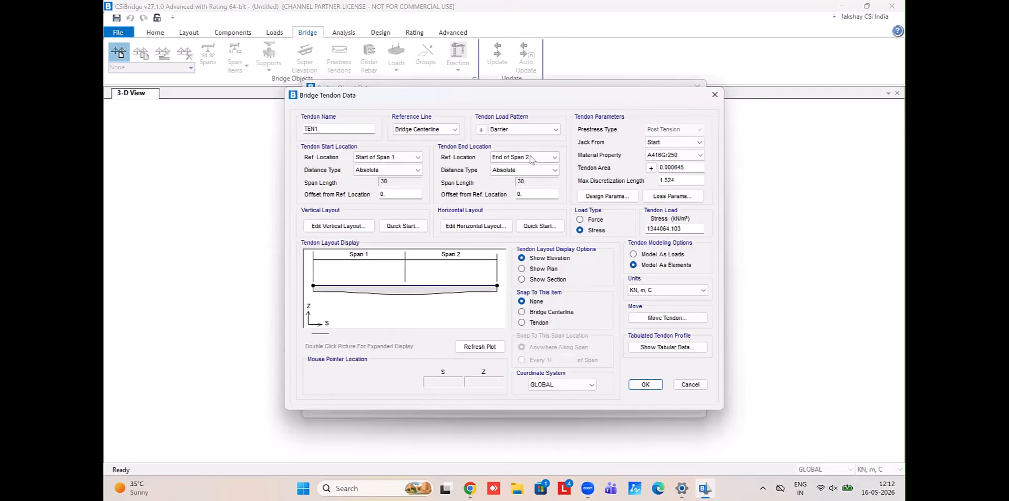
click(636, 265)
click(444, 129)
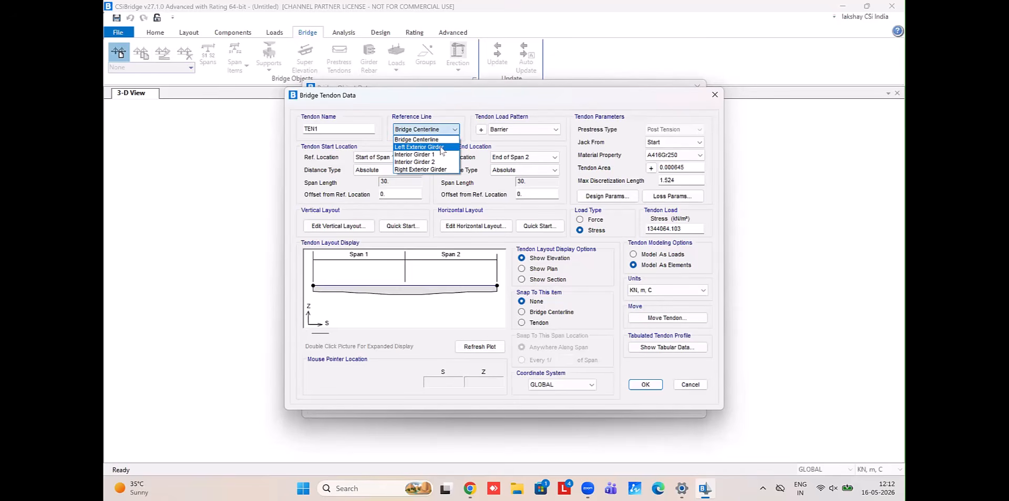
click(442, 148)
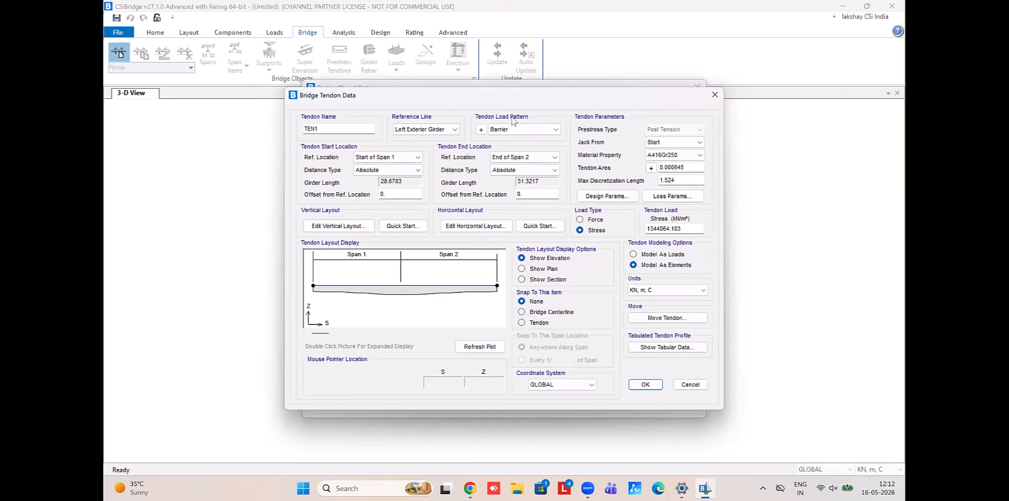
Define a load pattern PT of type Prestress and assign it as the tendon's load pattern
click(481, 130)
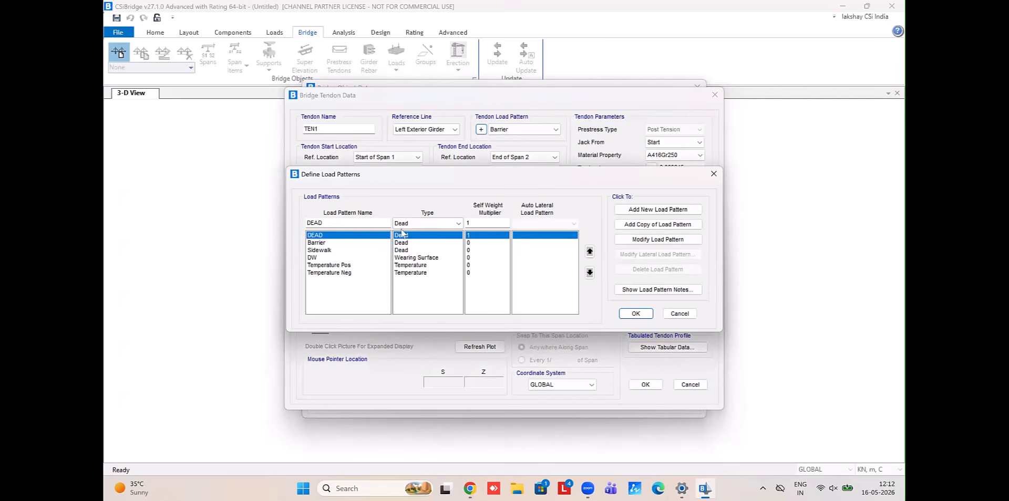
double_click(336, 223)
text(PT)
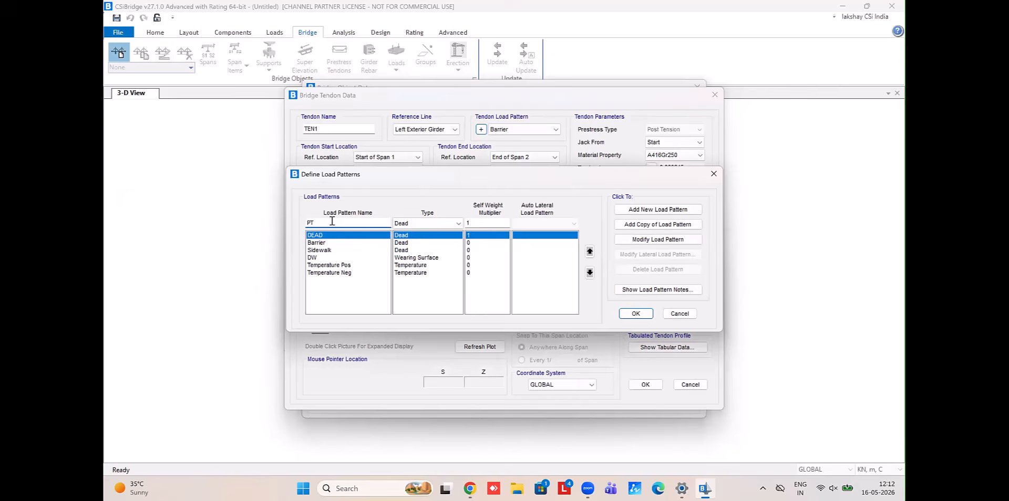
click(420, 223)
click(420, 301)
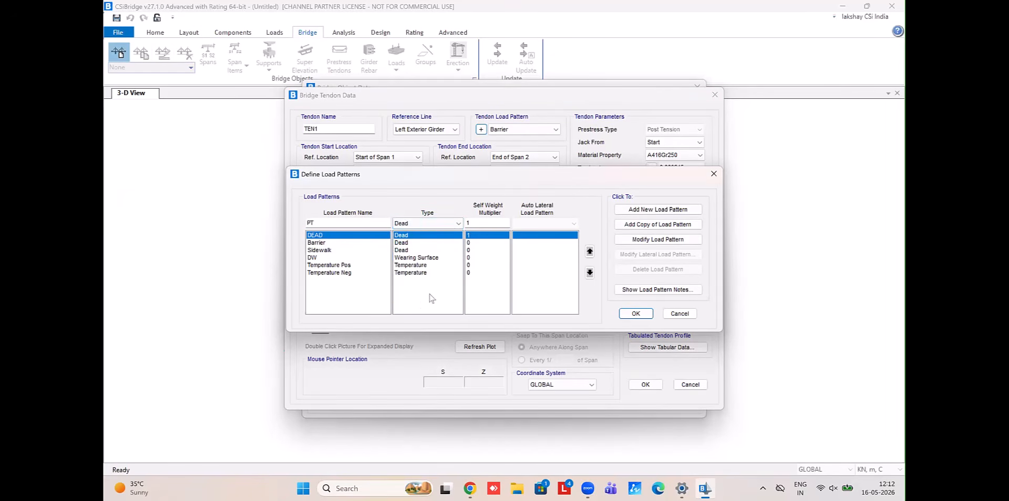
click(432, 273)
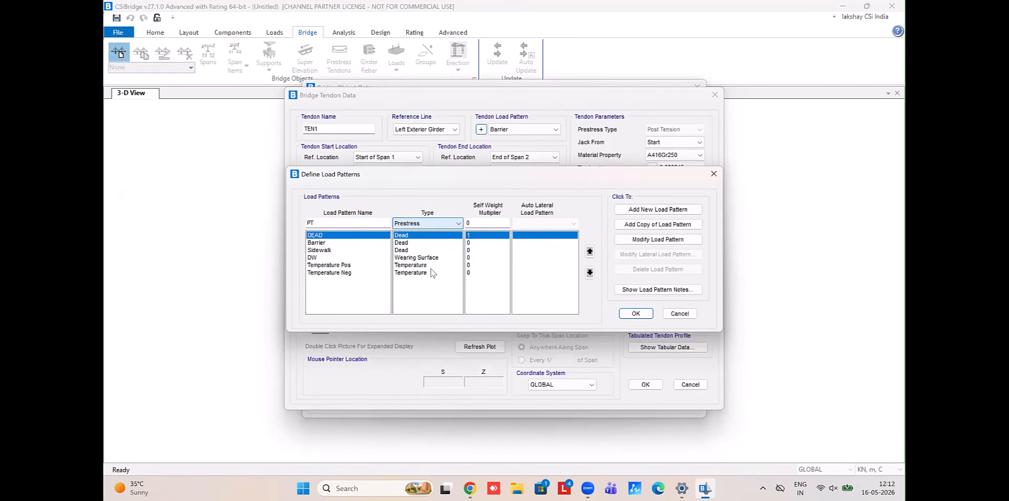
click(677, 213)
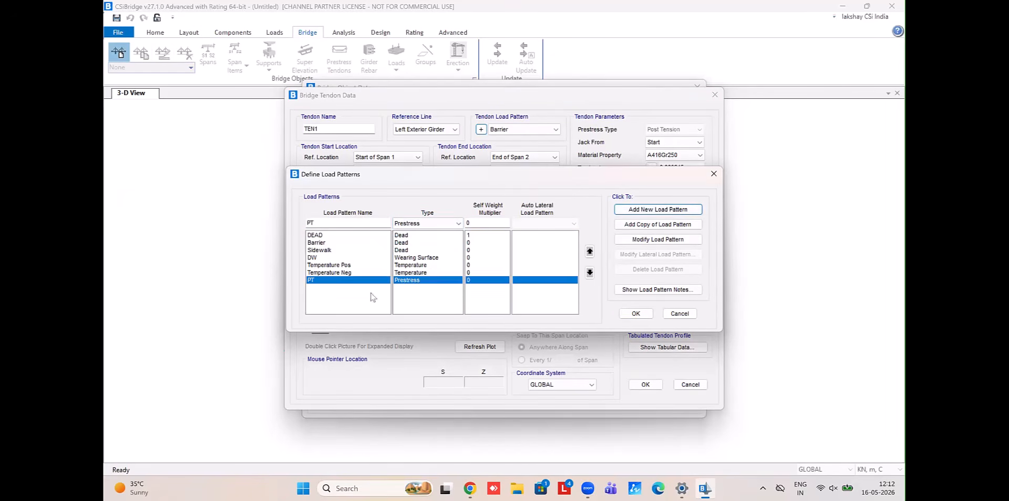
click(636, 314)
click(525, 130)
click(516, 163)
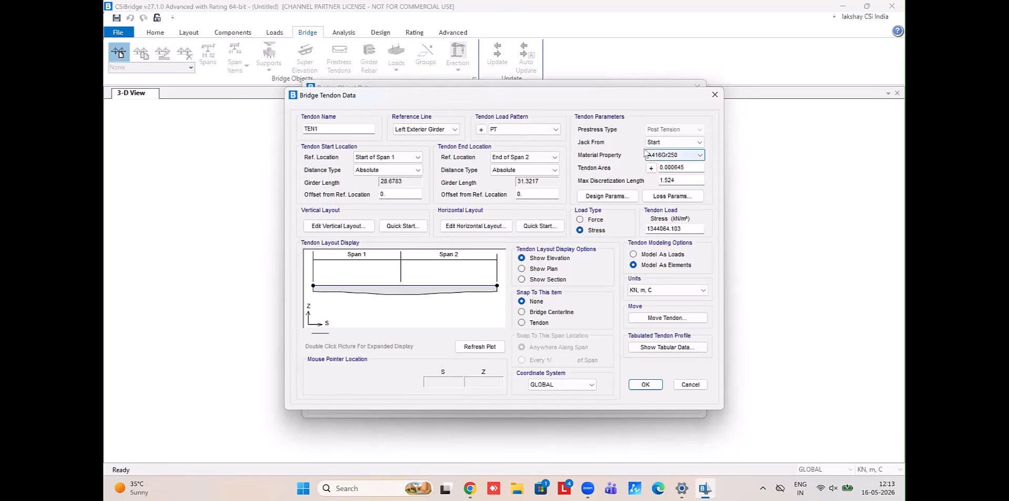
Set the tendon to be jacked from both ends and use A416Gr250 as its material property
click(665, 143)
click(664, 166)
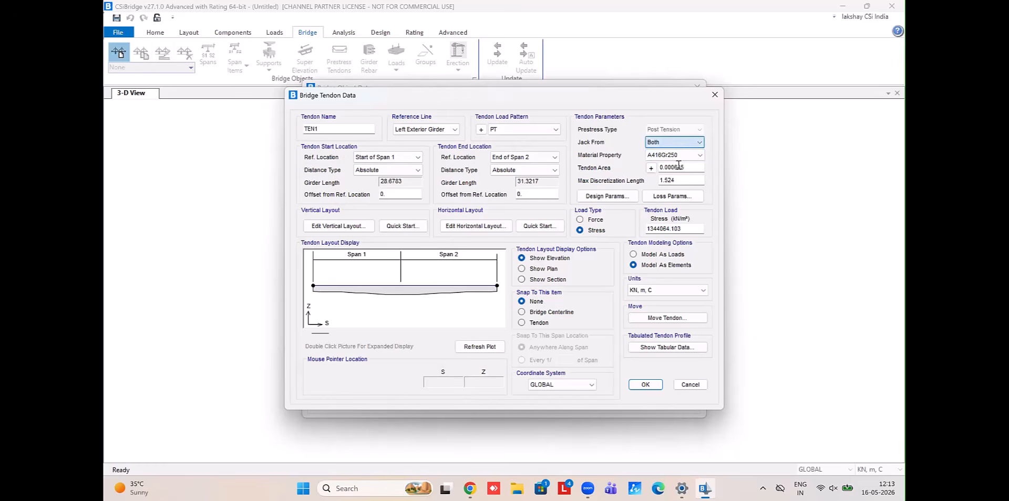
click(691, 155)
click(674, 163)
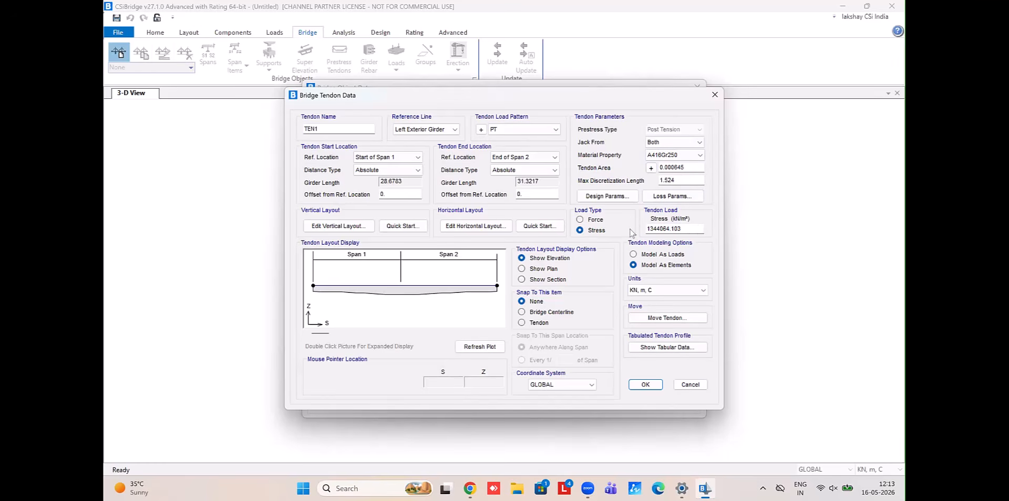
Try KN, mm, C and Tonf, m, C as the tendon data units, and switch back to KN, m, C
click(686, 292)
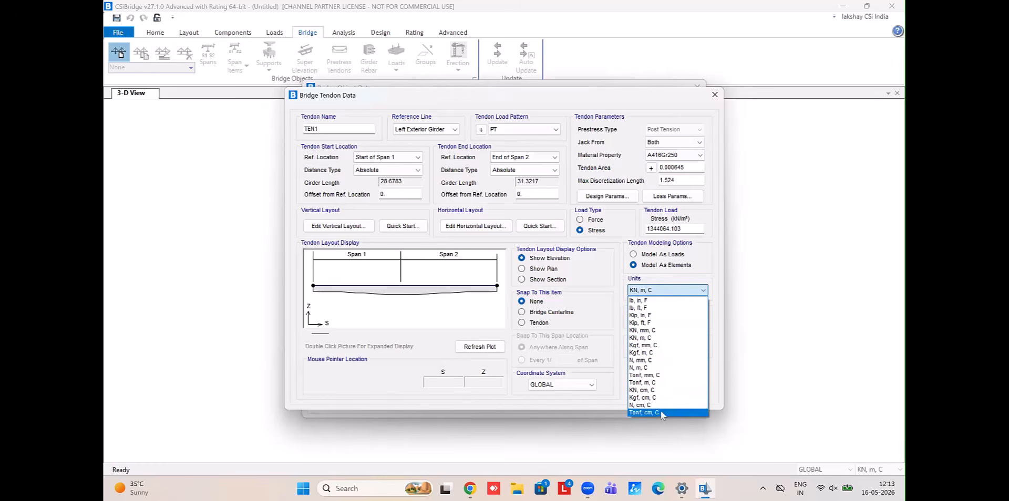
click(670, 330)
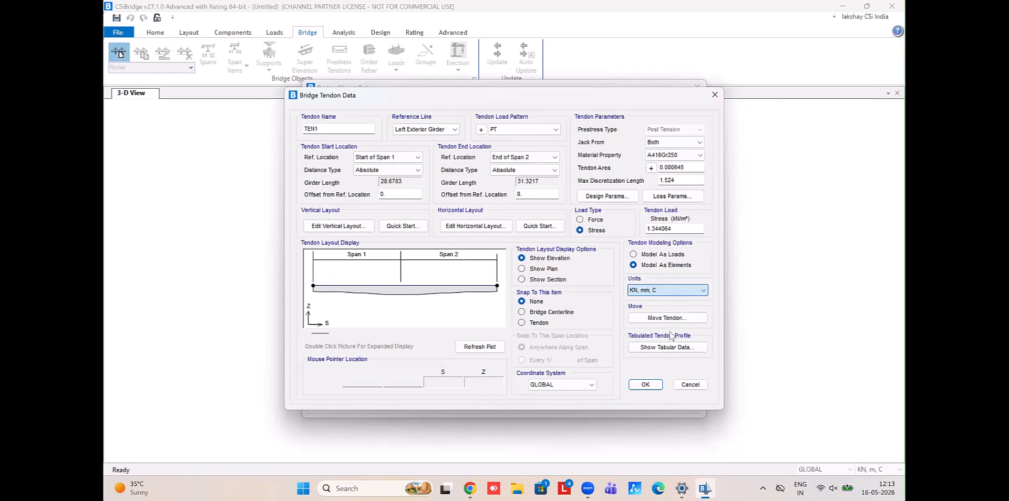
click(674, 292)
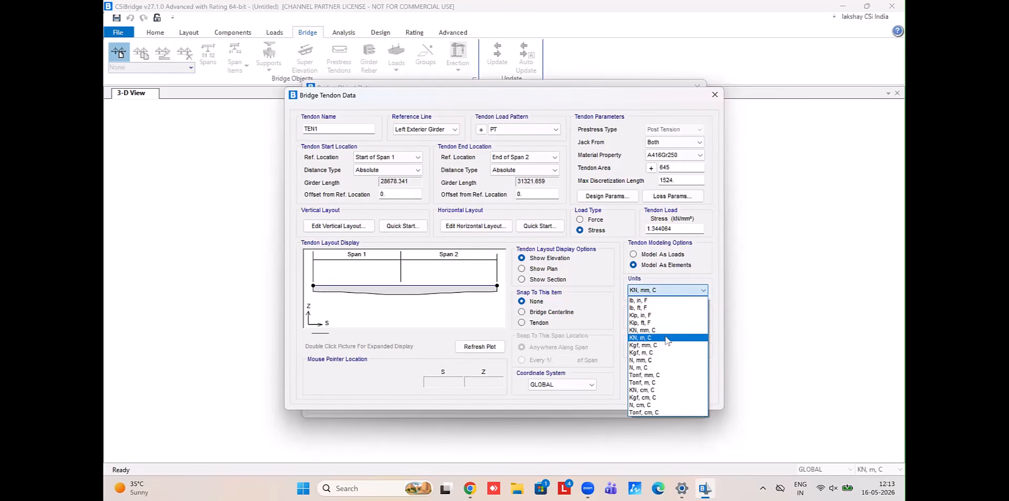
click(666, 383)
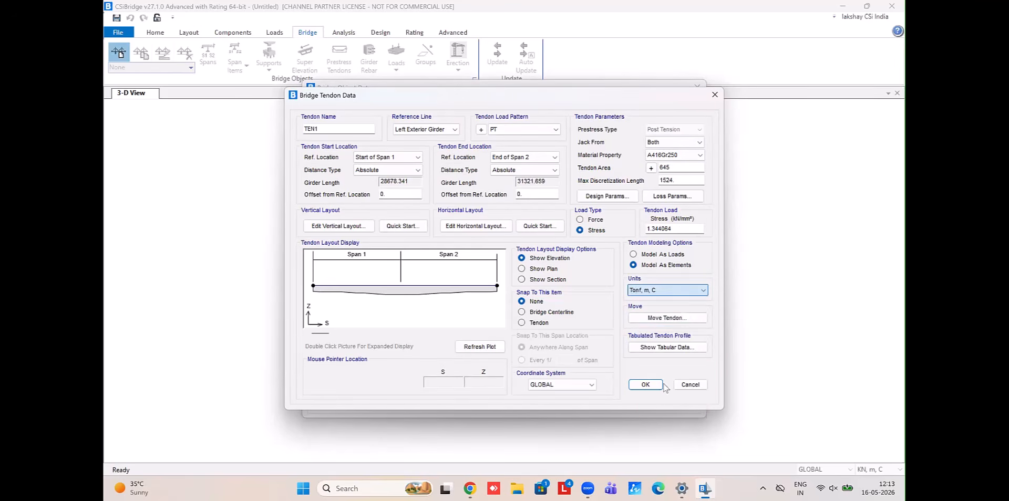
click(692, 292)
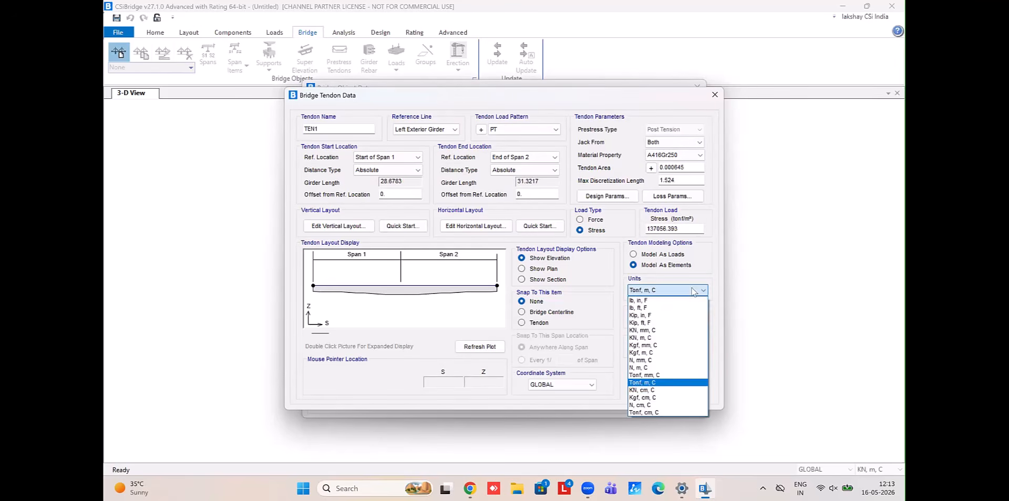
click(678, 337)
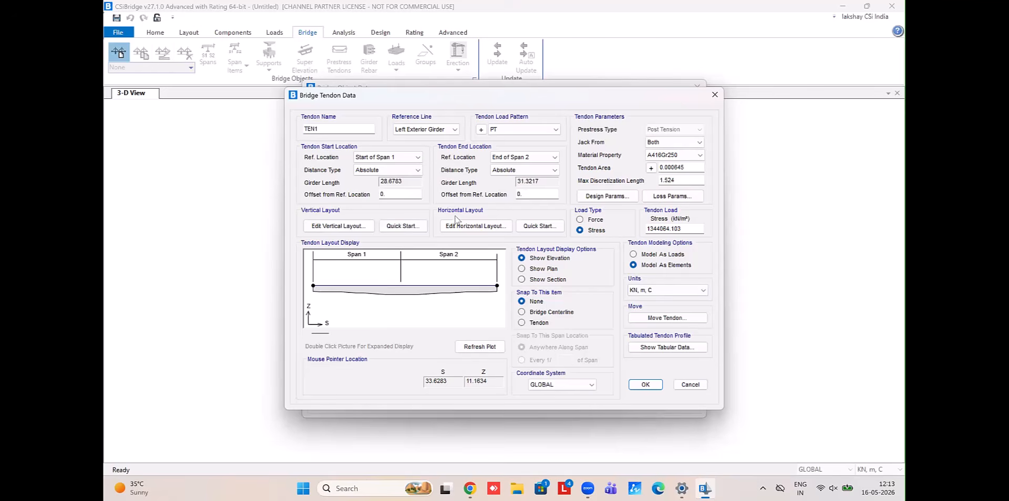
Generate TEN1's vertical layout from the Parabolic Tendon 1 quick start, leaving its control points unedited
click(362, 226)
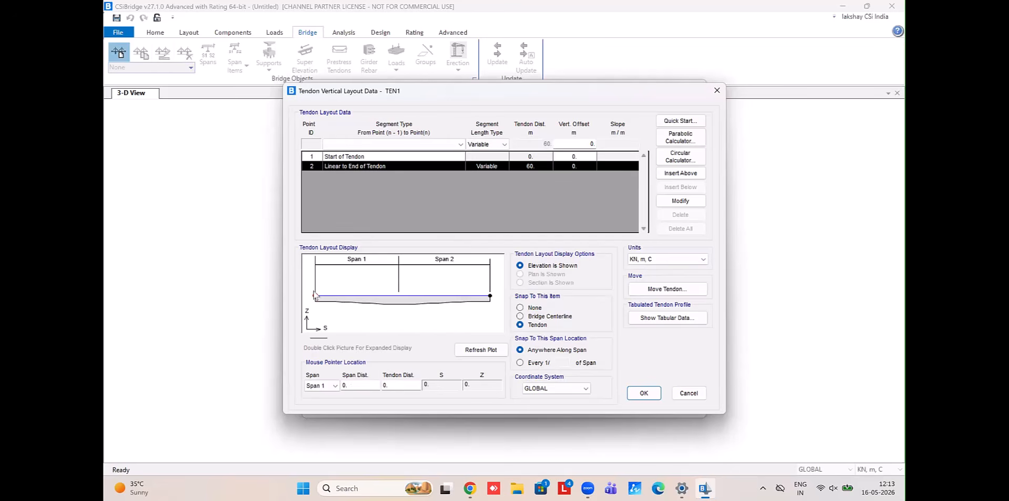
drag(311, 289, 339, 312)
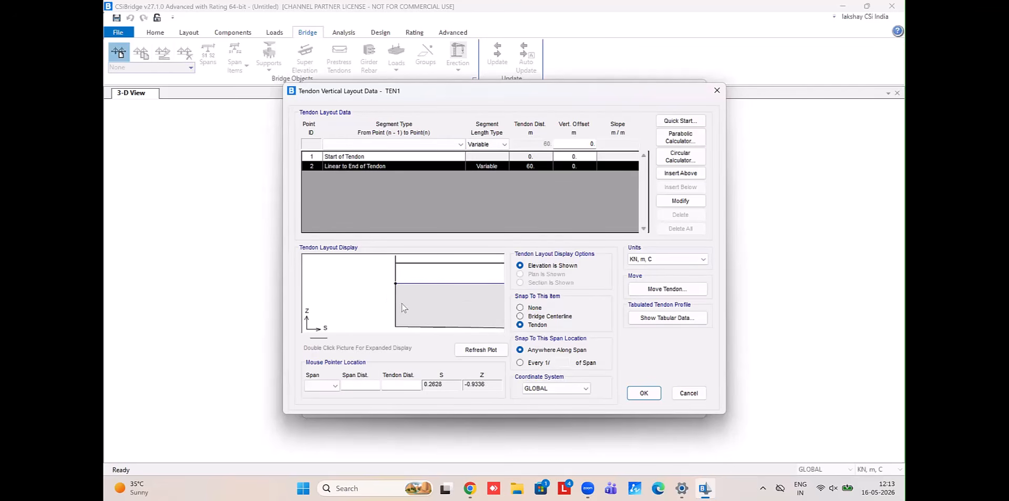
click(480, 349)
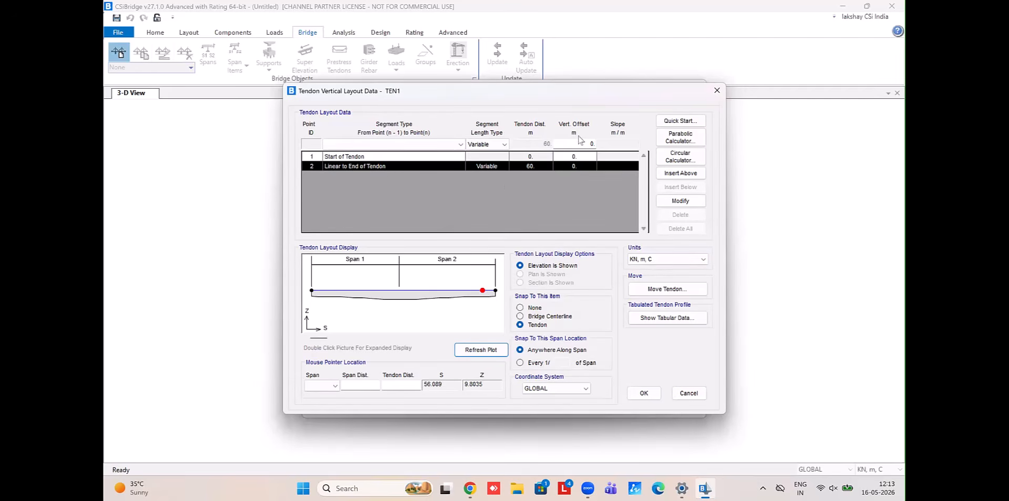
click(679, 121)
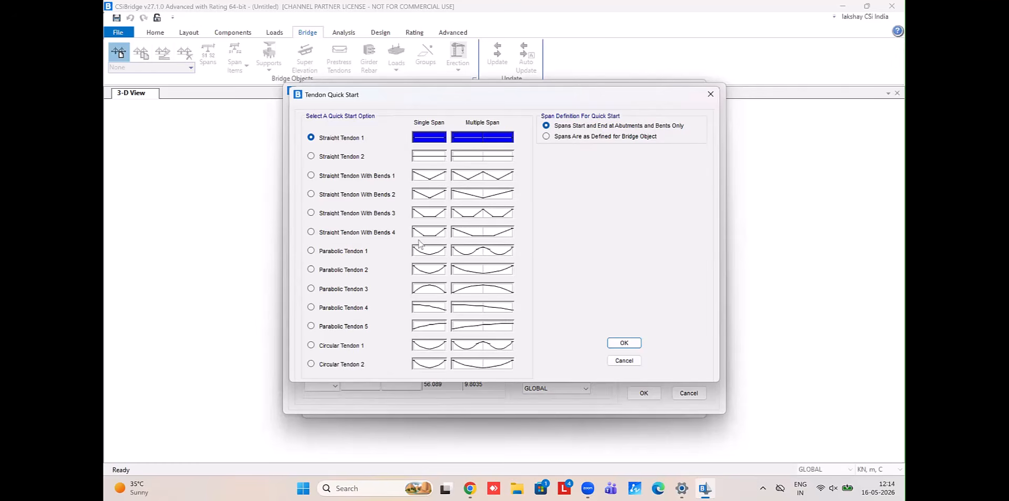
click(363, 252)
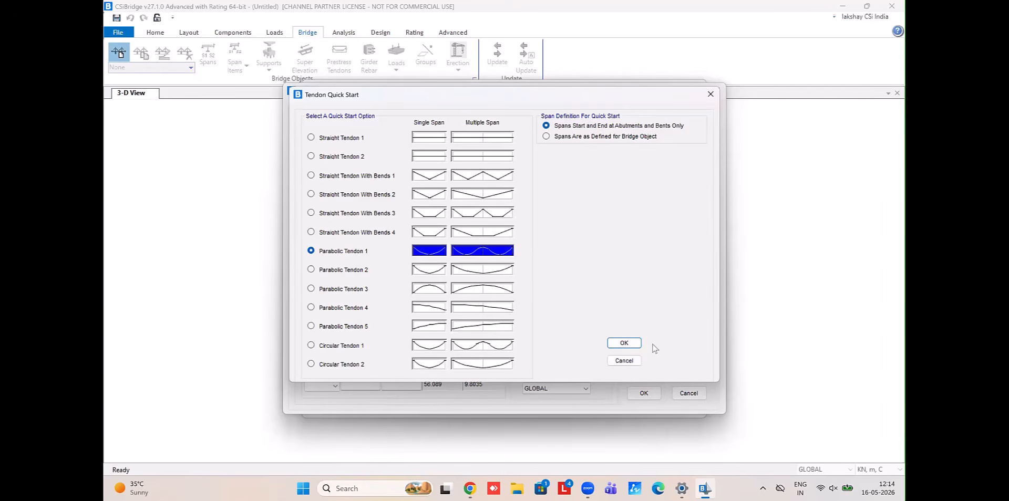
click(625, 343)
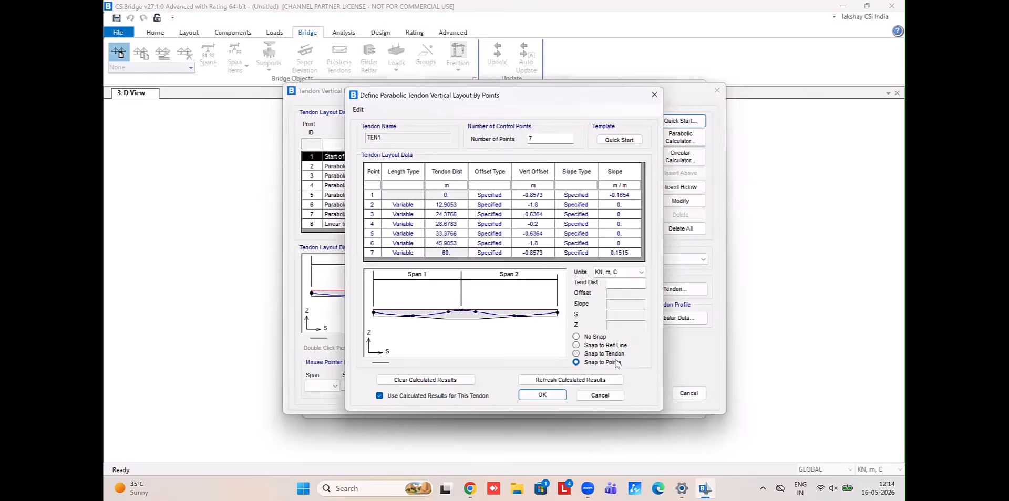
click(600, 395)
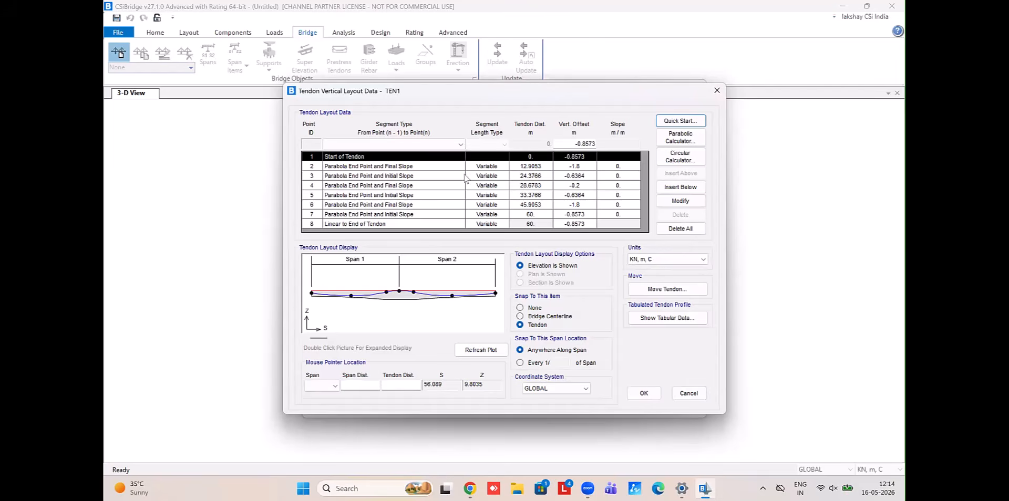
Inspect the parabolic profile near the start of Span 1 and accept TEN1's vertical layout
click(315, 295)
drag(322, 301, 360, 311)
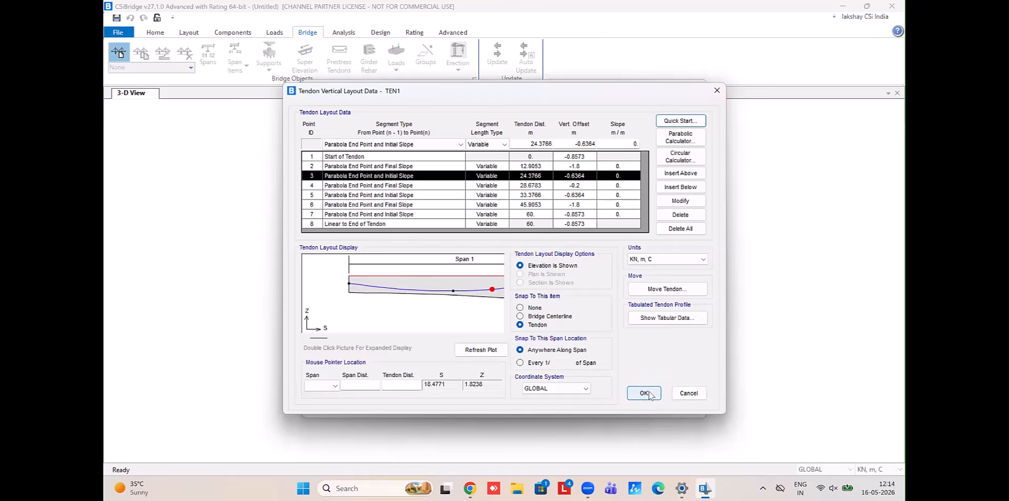
click(682, 395)
click(489, 282)
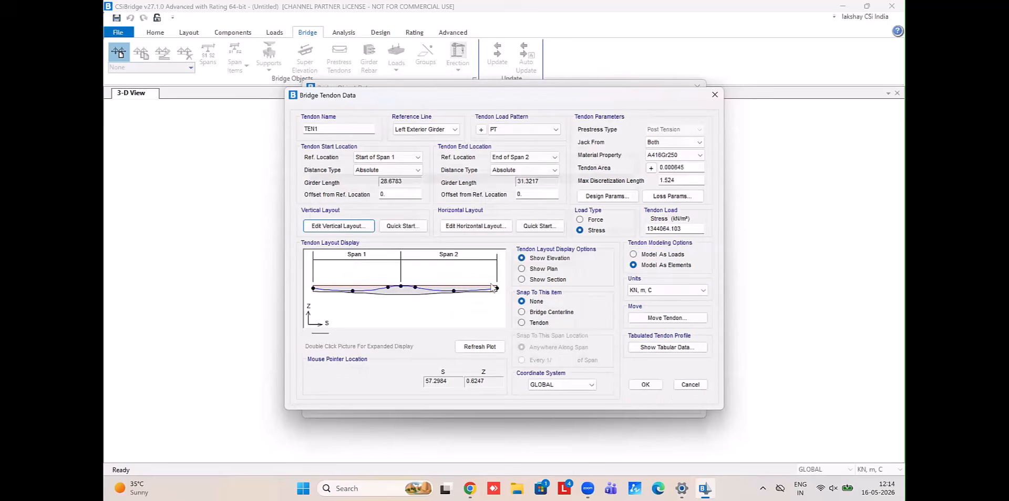
Try the Parabolic Tendon 1 quick start on TEN1's horizontal layout and discard it
click(471, 230)
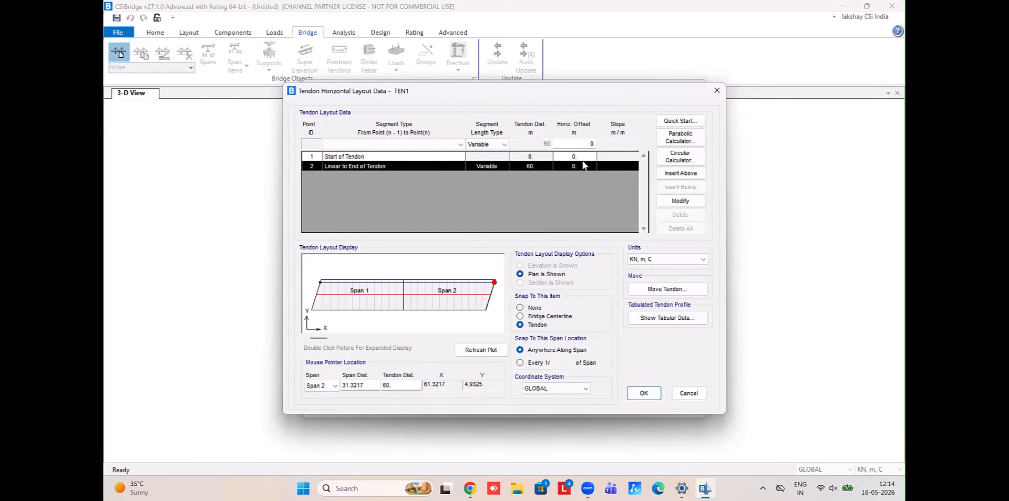
click(680, 121)
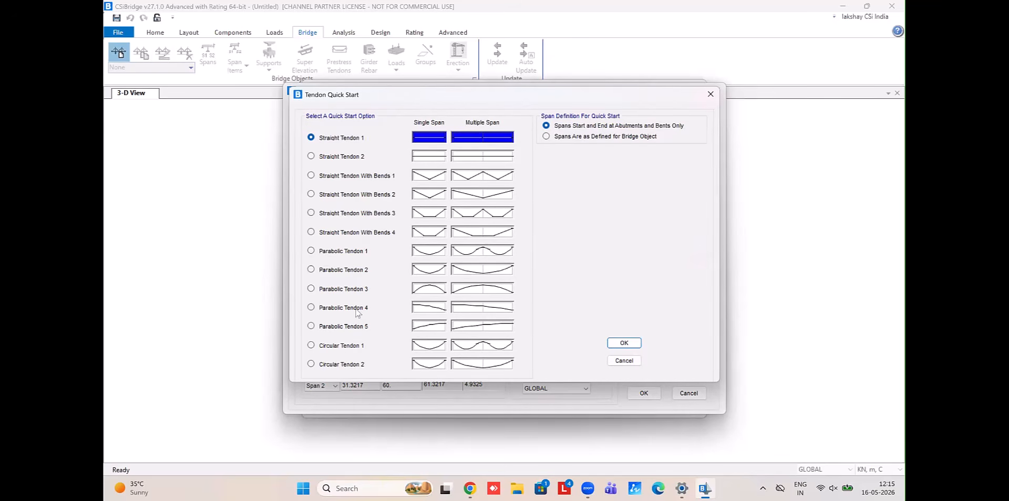
click(351, 252)
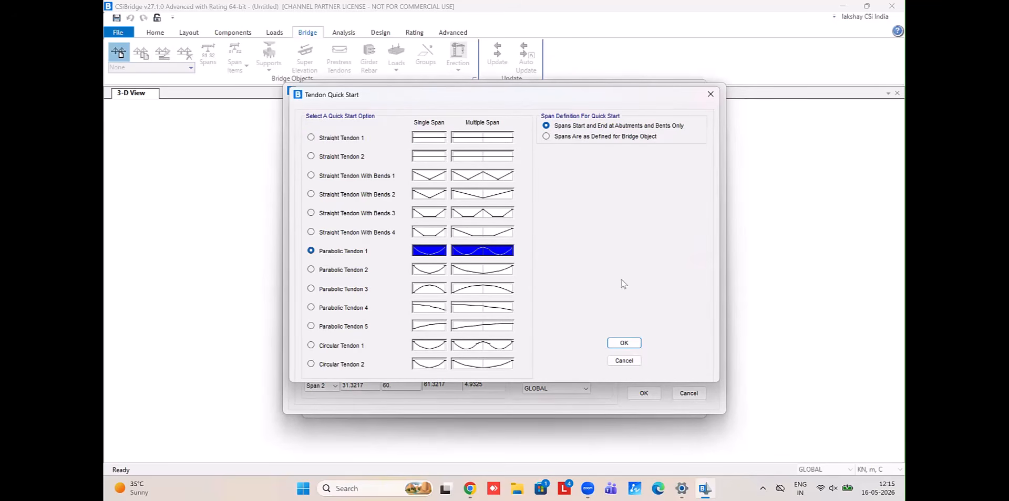
click(635, 343)
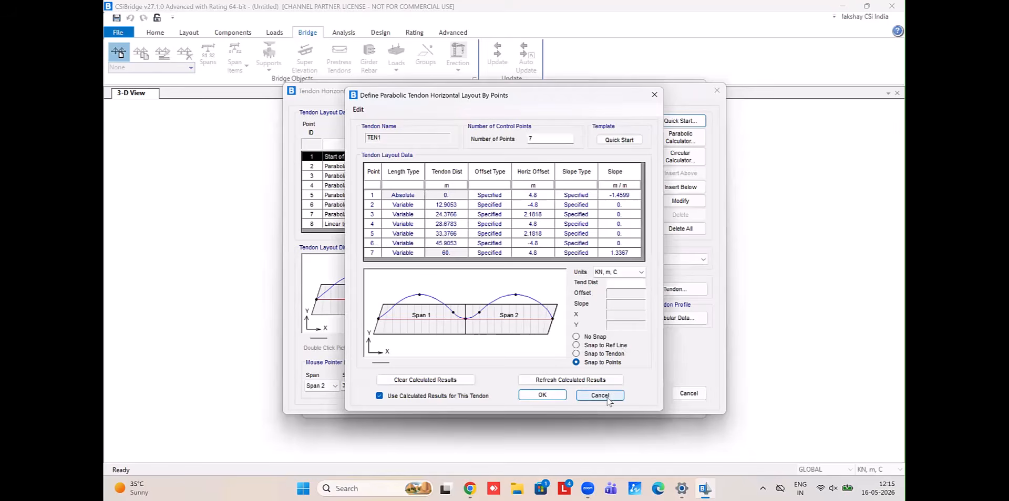
click(608, 400)
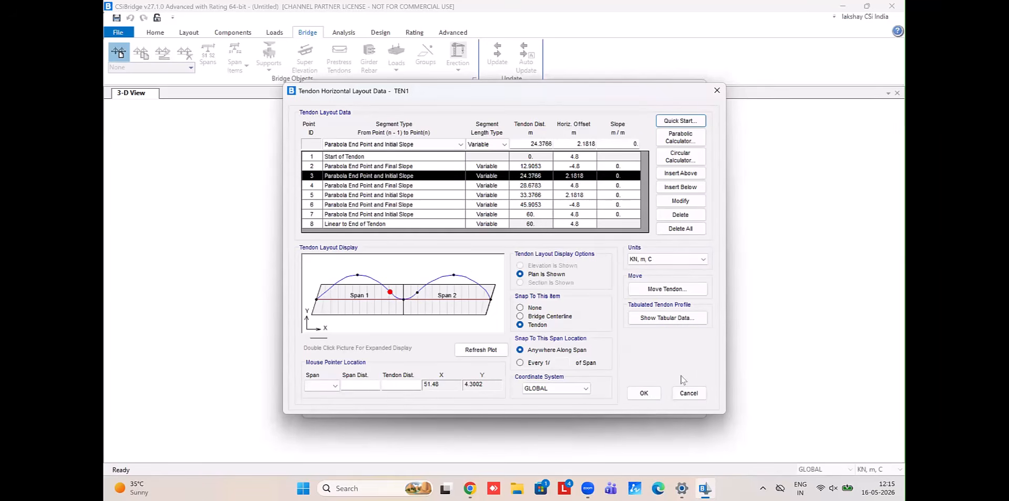
click(688, 393)
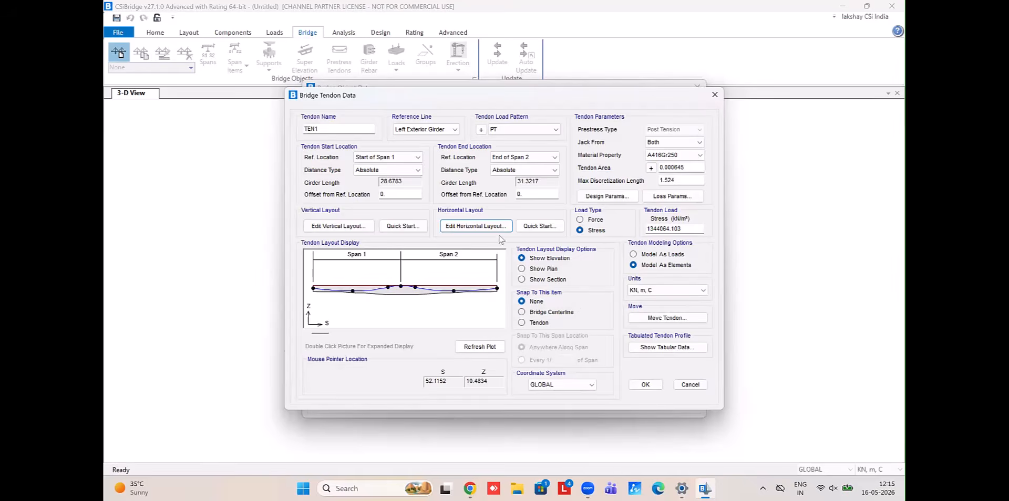
Accept the straight horizontal layout with zero offsets for TEN1 and save the tendon data
click(494, 228)
click(654, 395)
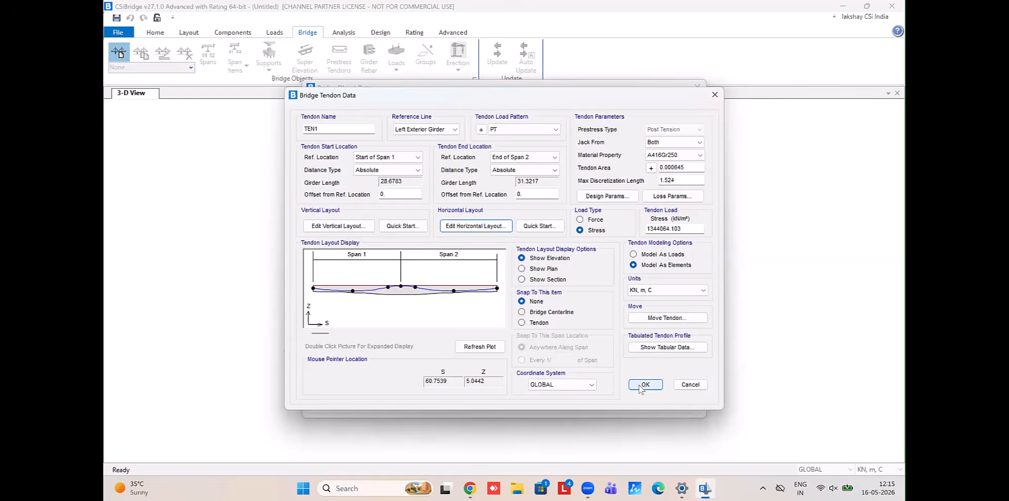
click(644, 386)
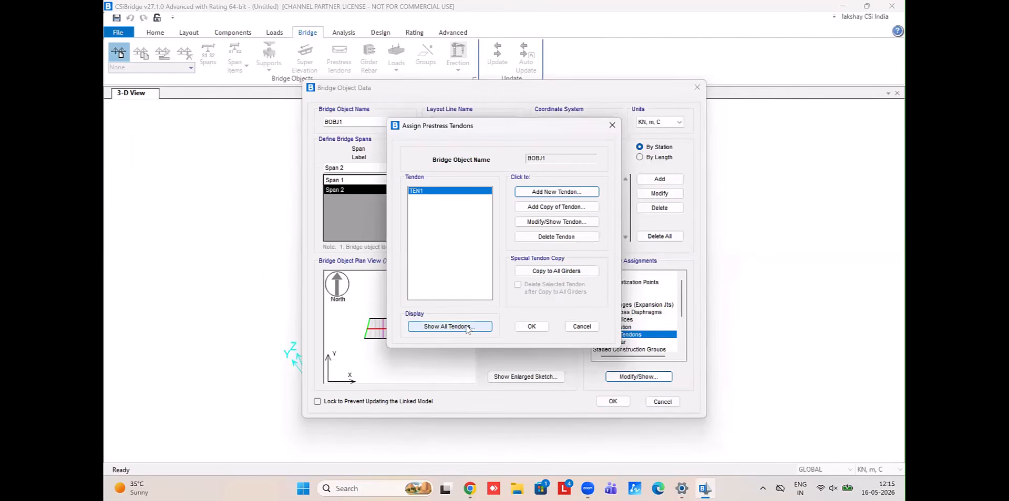
Display the tendon layout and examine TEN1's position in the exterior girder of the section view
click(467, 327)
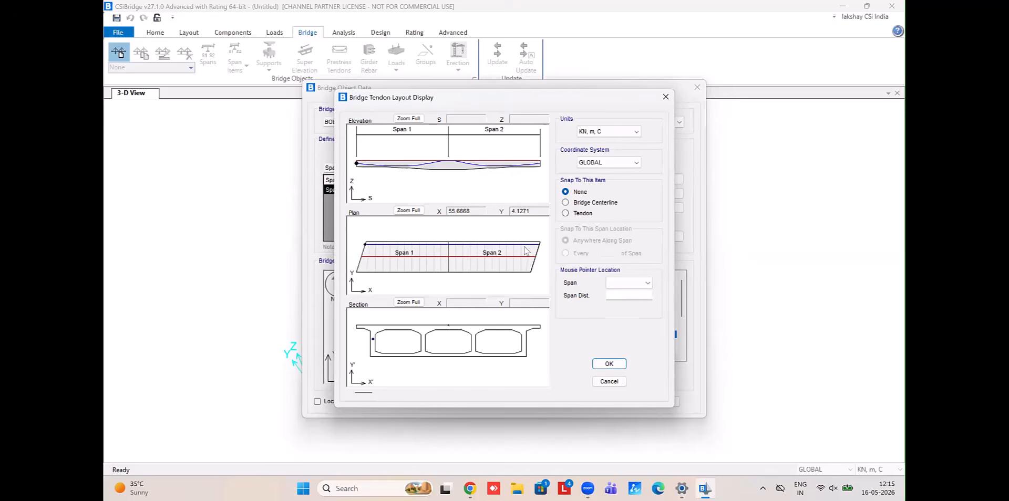
mouse_move(351, 318)
mouse_down()
mouse_move(375, 365)
mouse_move(410, 374)
mouse_up()
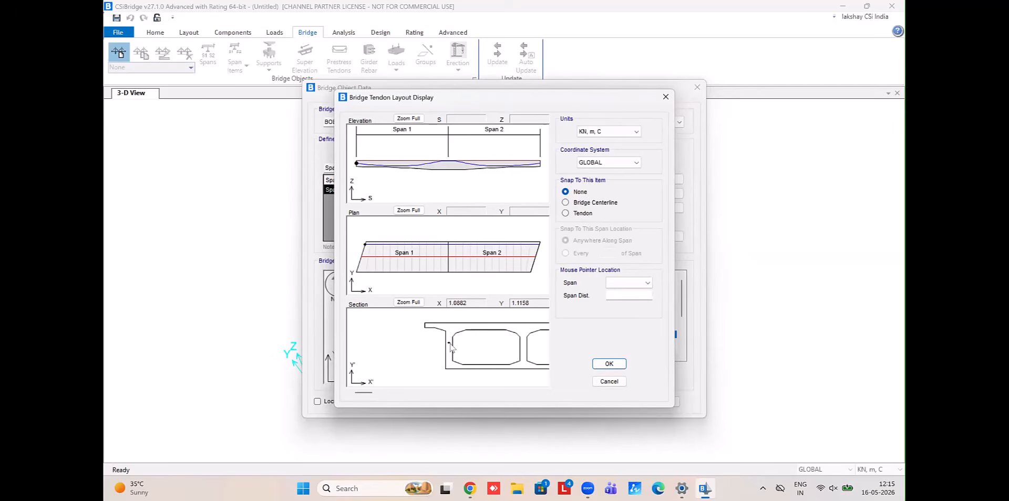
click(612, 364)
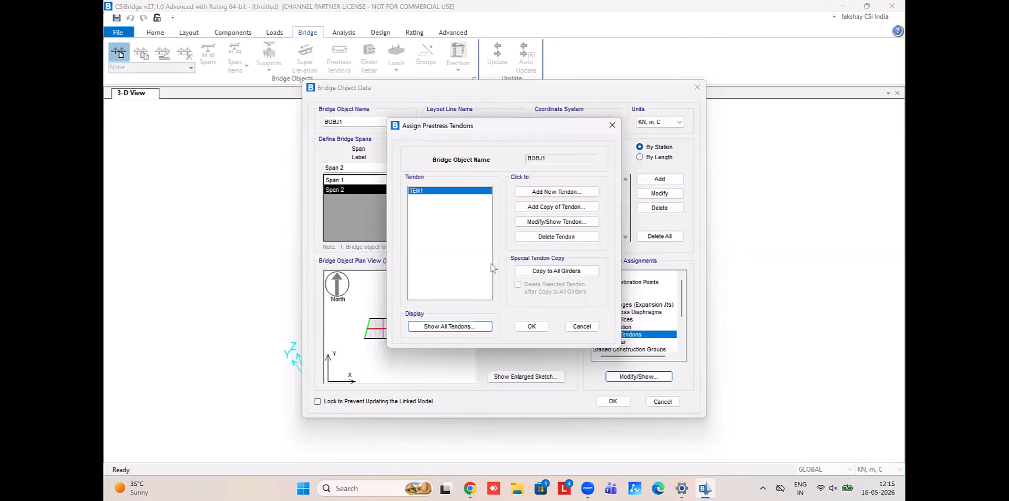
Copy TEN1 to all girders, check the tendons in the layout display, and accept the prestress tendon assignment
click(550, 274)
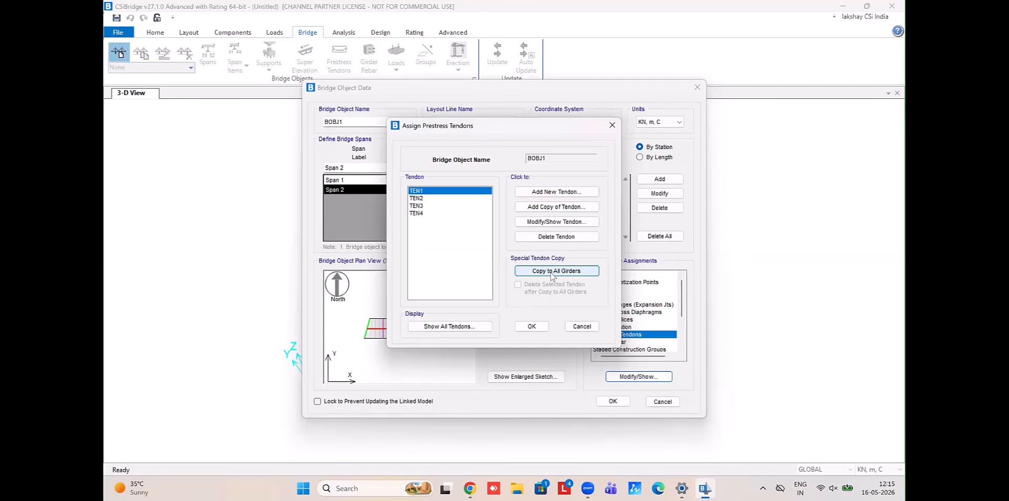
click(442, 327)
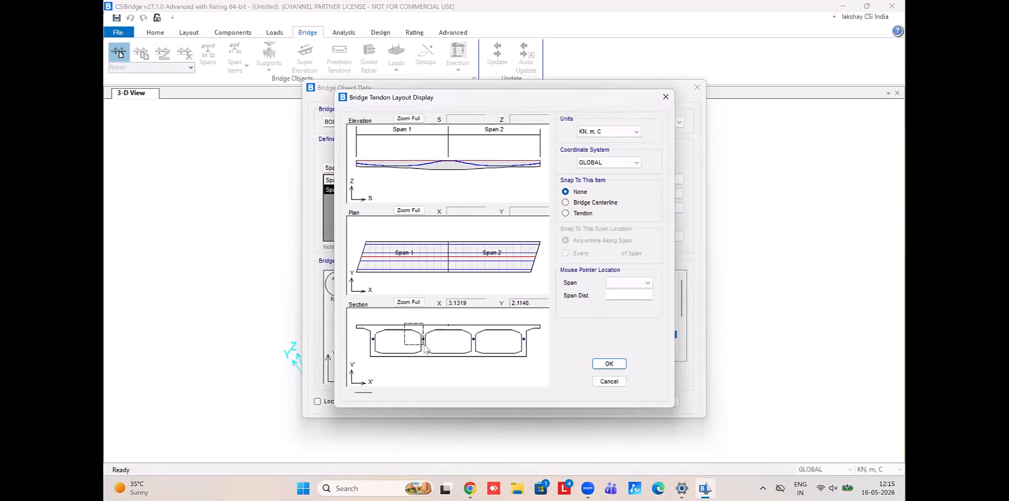
drag(426, 350, 556, 370)
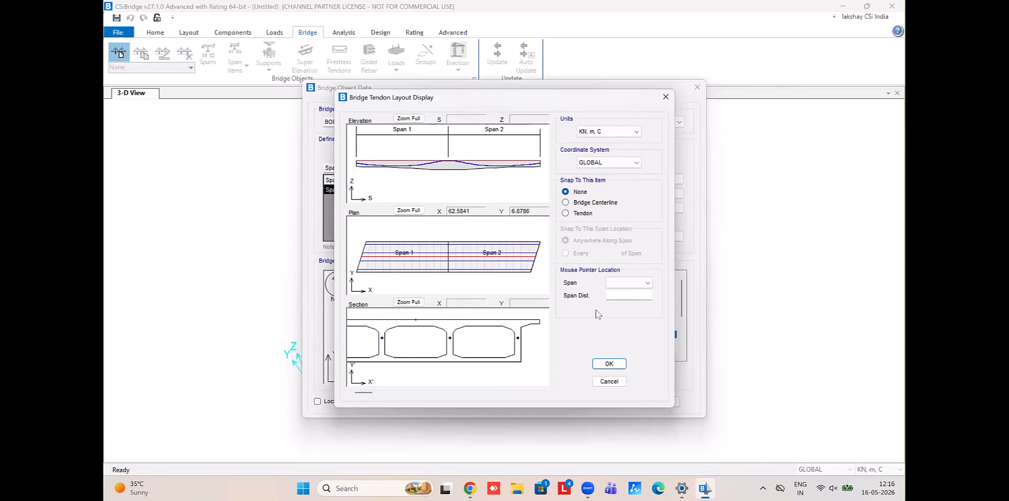
click(609, 364)
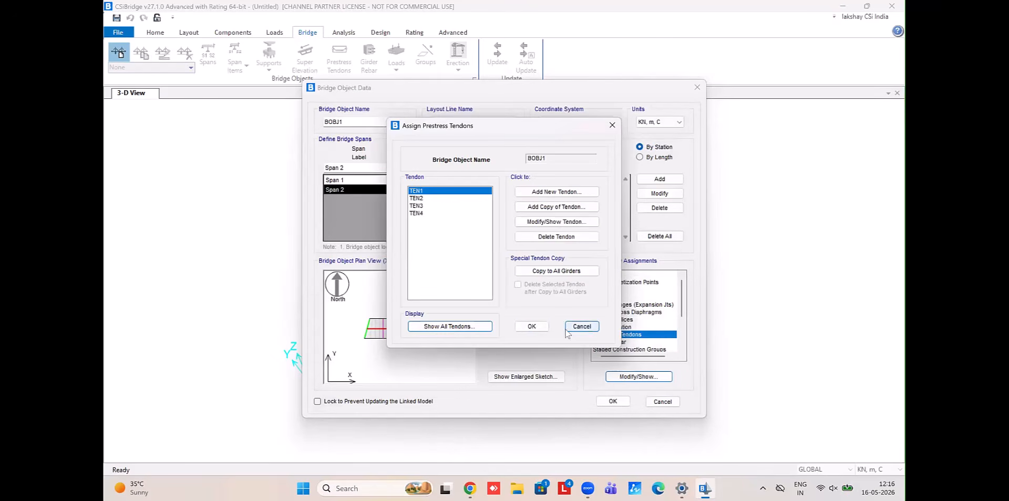
click(532, 326)
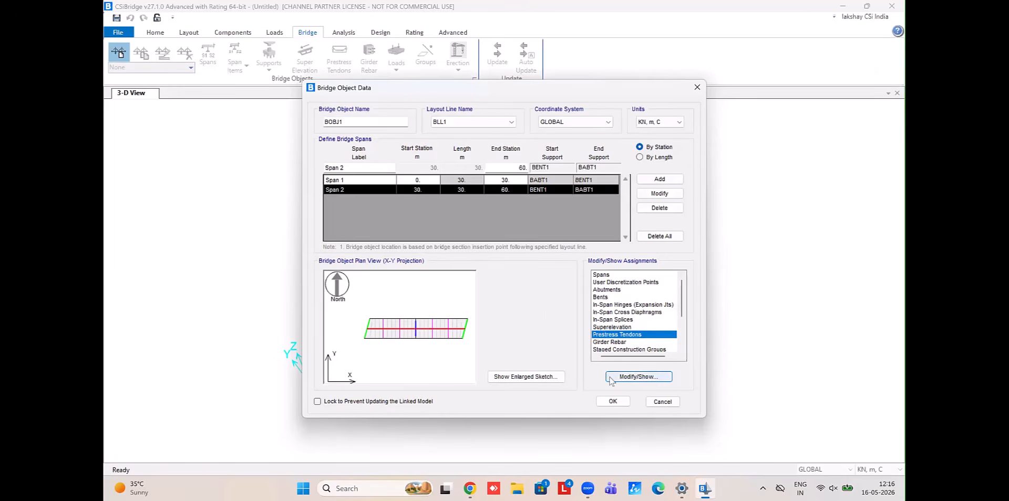
Check the line load assignments of BOBJ1 without adding any, and accept the bridge object data
scroll(629, 344, down, 2)
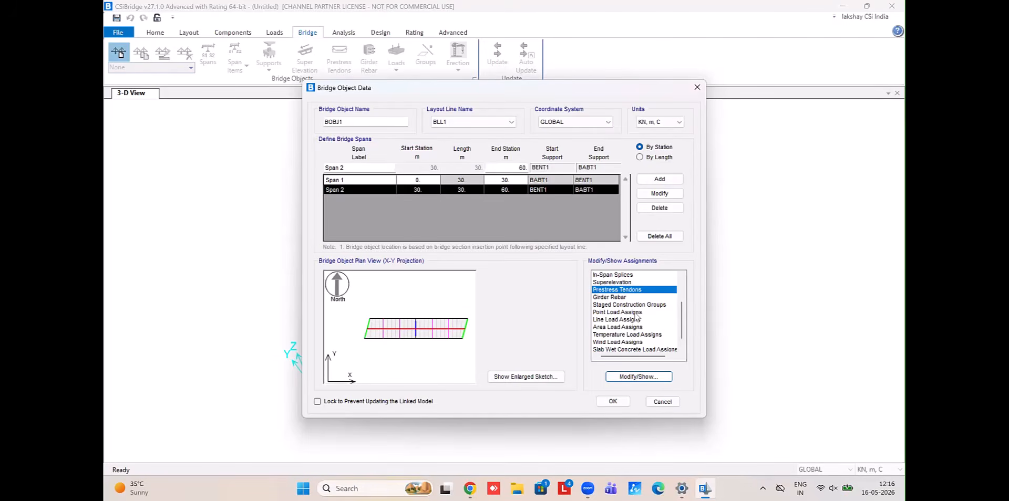
click(635, 313)
click(637, 320)
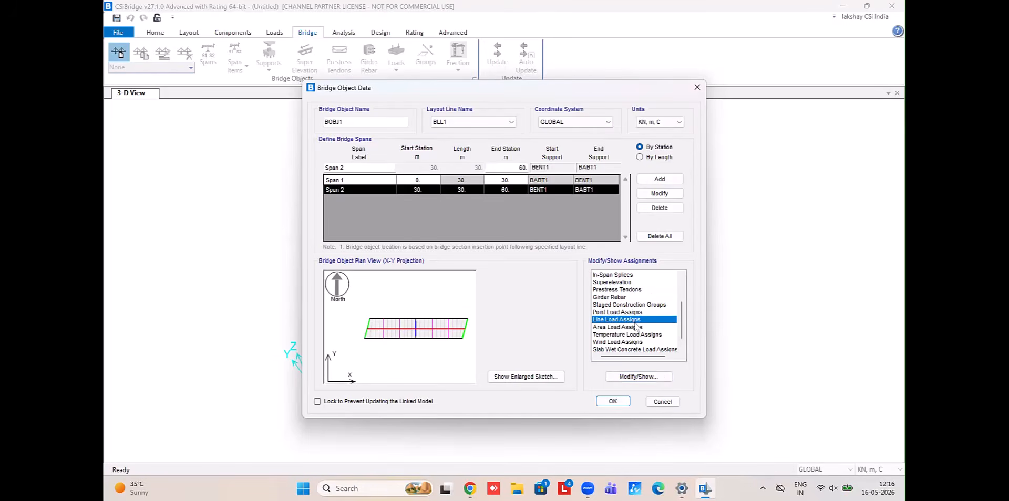
click(639, 377)
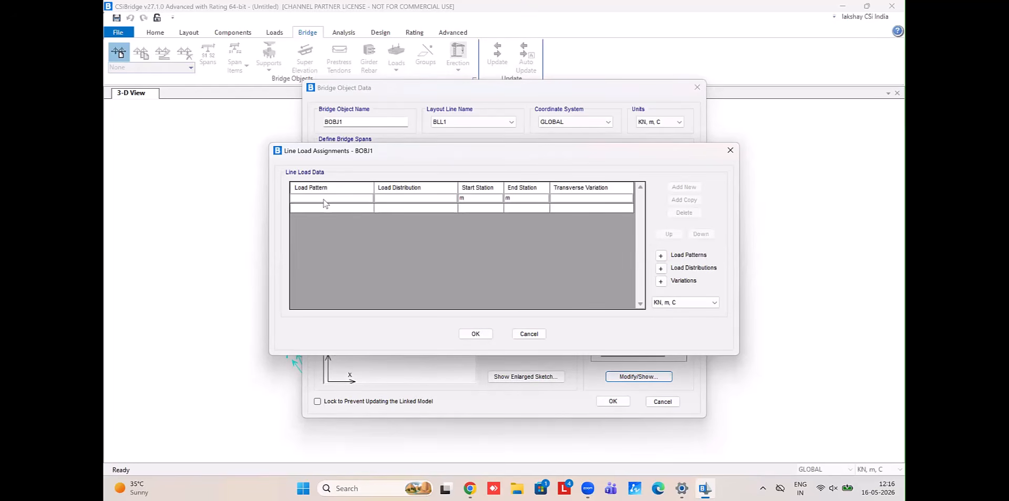
click(530, 334)
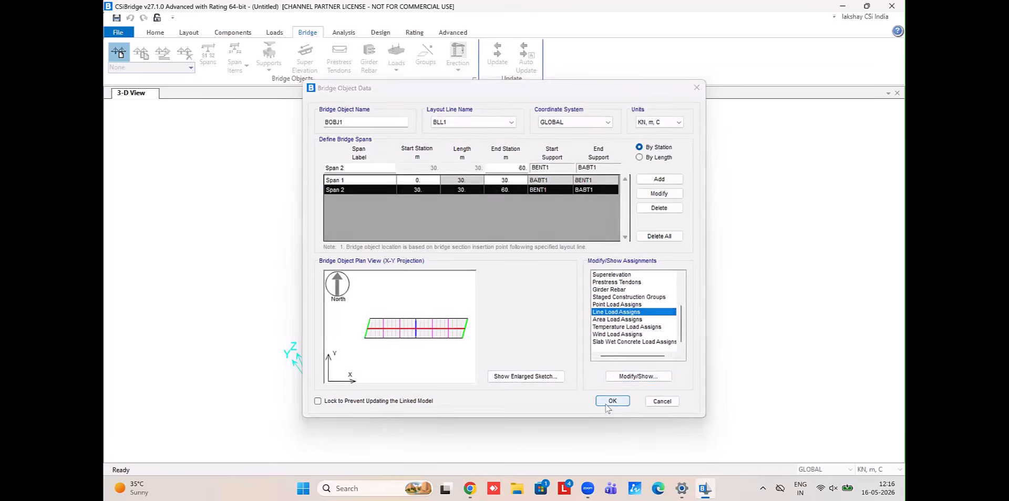
click(609, 403)
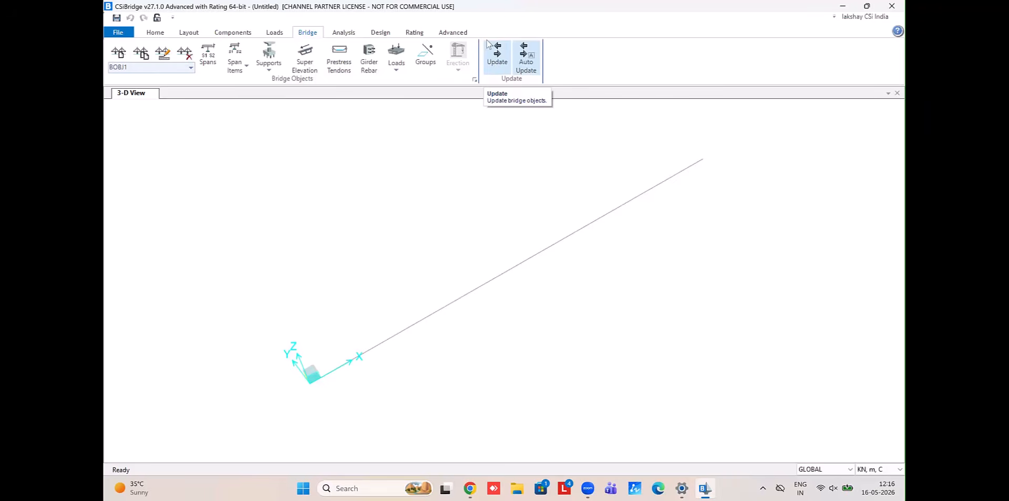
Update BOBJ1's linked model as a spine model using frame objects, with Clear and Create Linked Model as the action
click(495, 65)
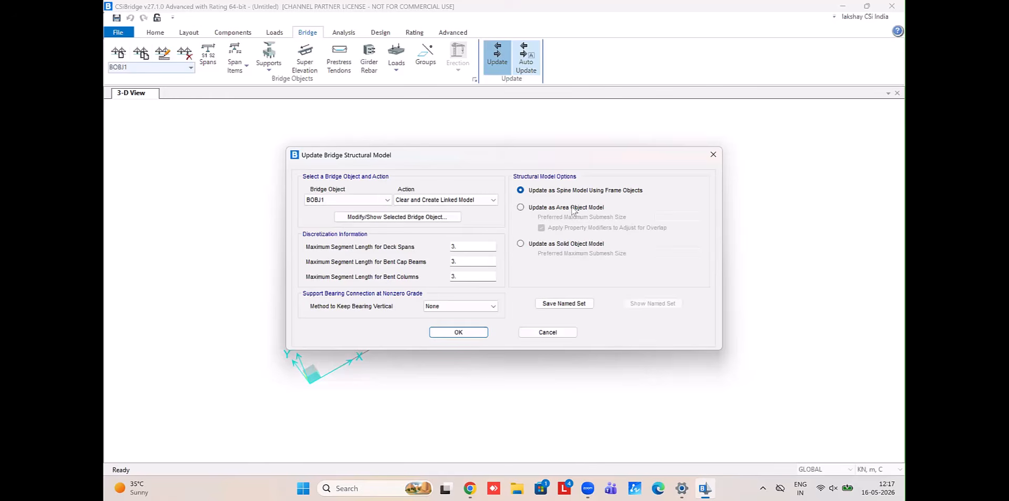
click(571, 210)
click(573, 248)
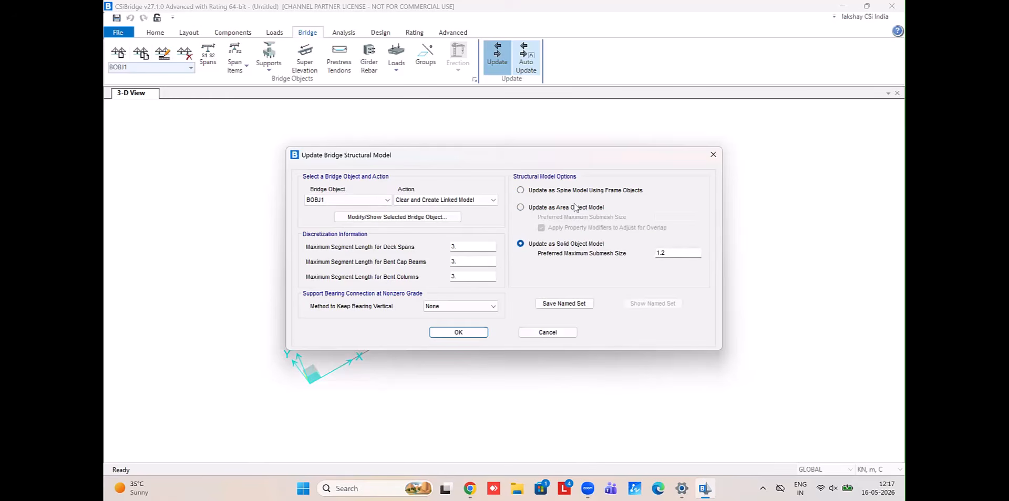
click(579, 191)
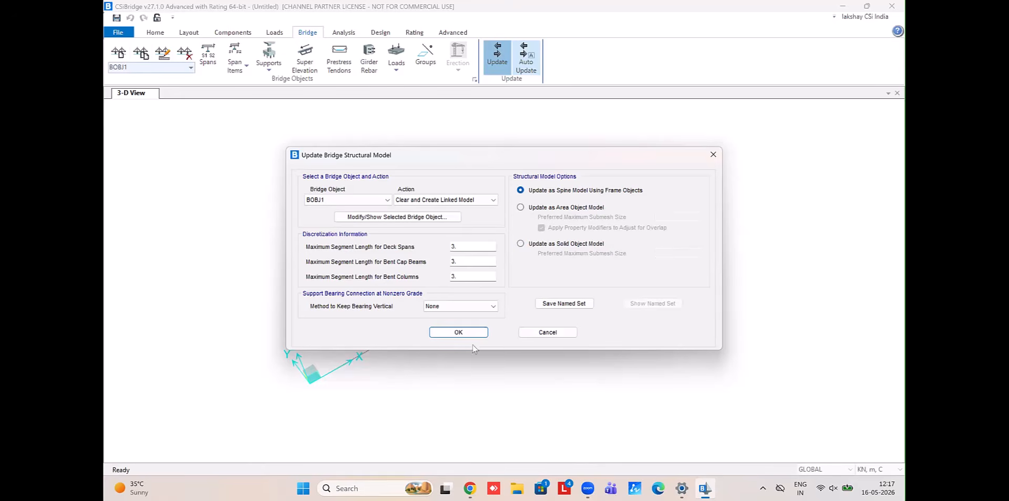
click(458, 332)
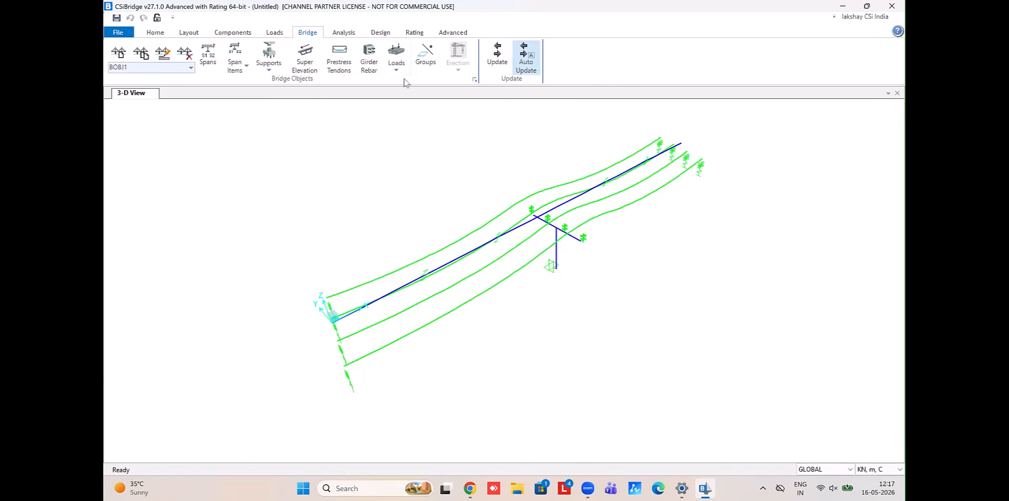
Update BOBJ1's linked model as an area object model with 1.2 m preferred submesh size and property modifiers adjusting for overlap
click(498, 58)
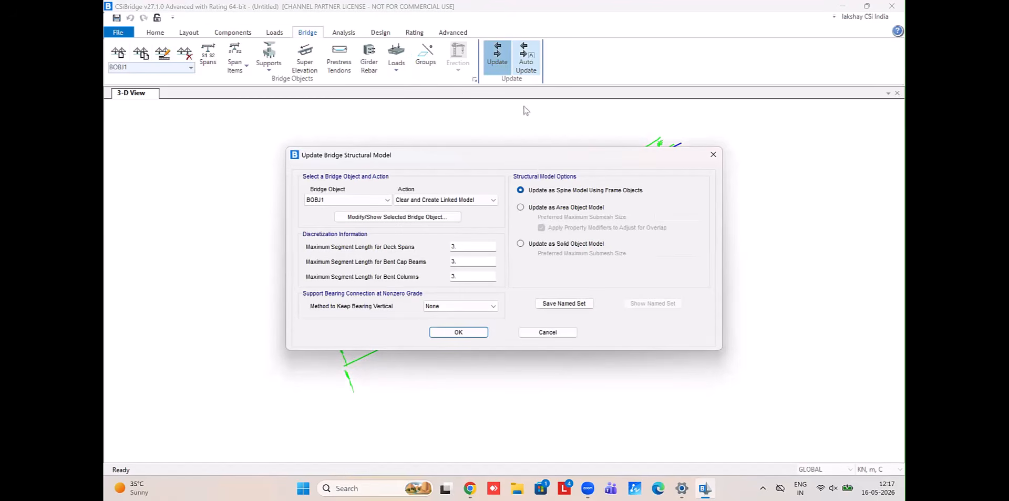
click(538, 207)
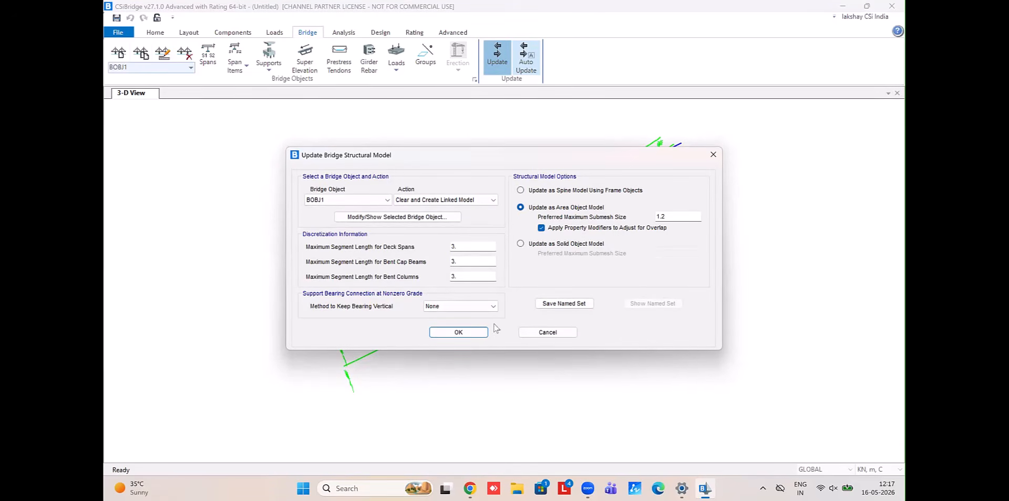
click(458, 332)
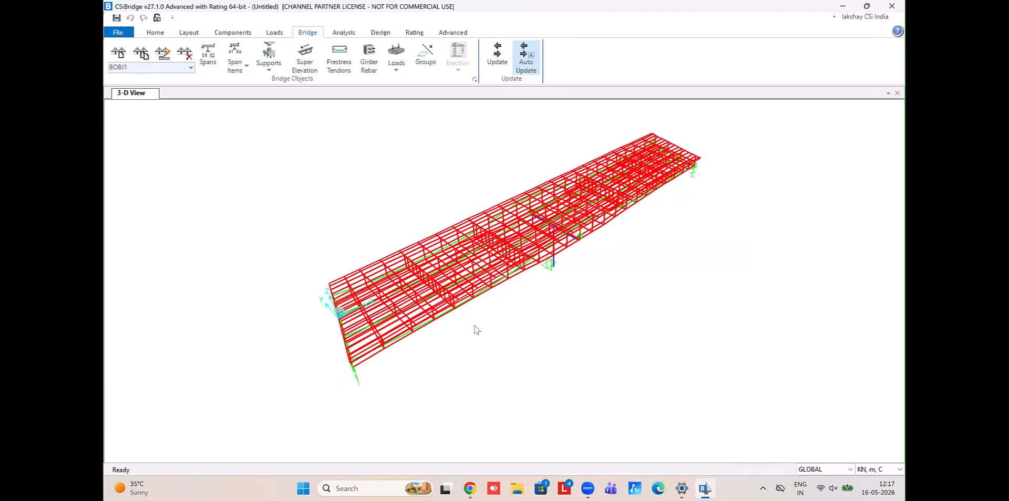
Set the 3-D view's display options to the Extrude view type for the bridge model
click(155, 32)
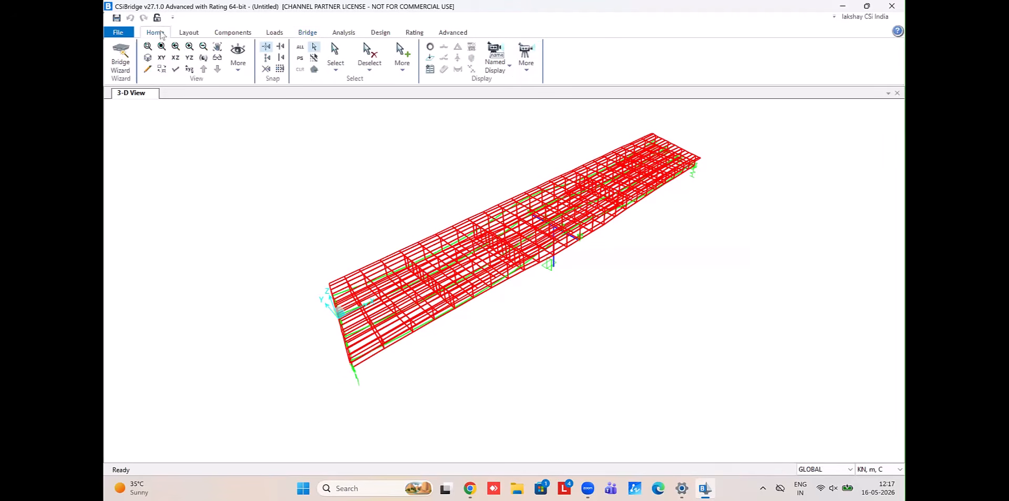
click(204, 58)
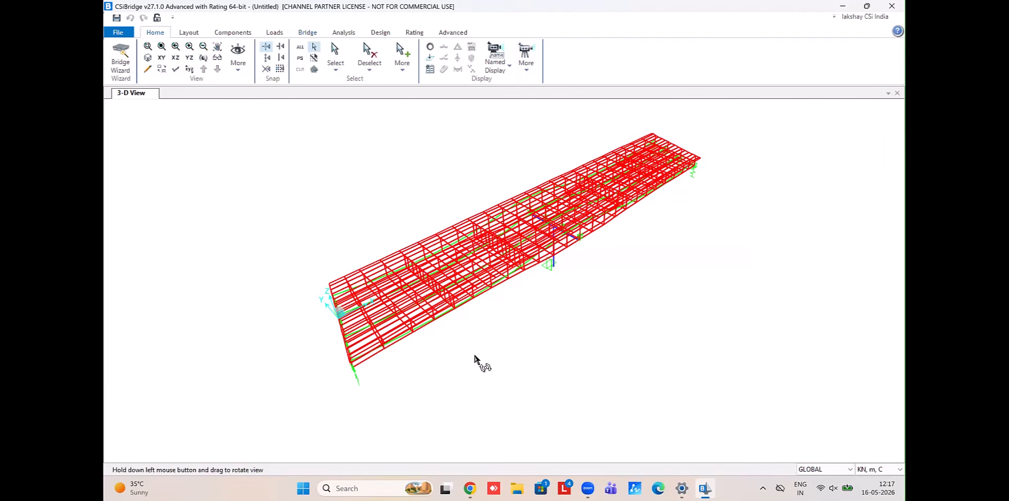
drag(478, 360, 513, 309)
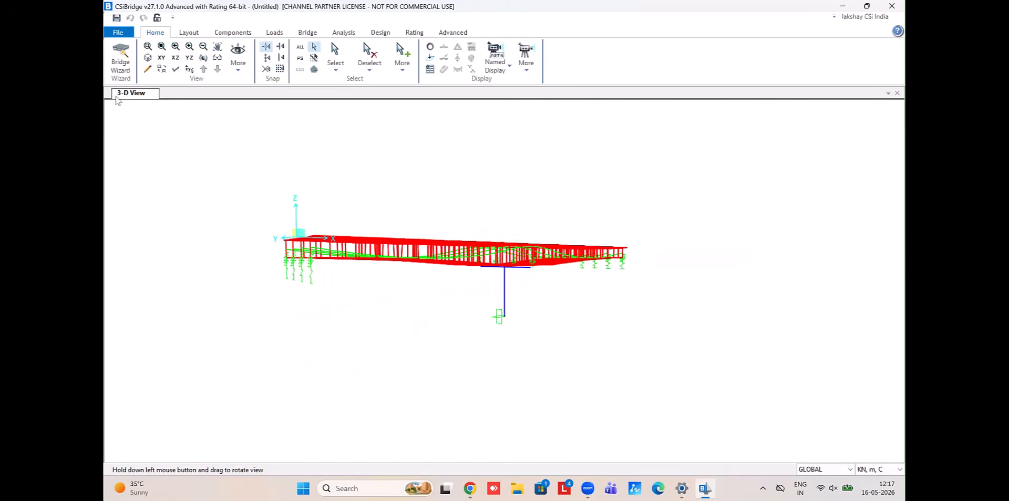
drag(361, 164, 383, 198)
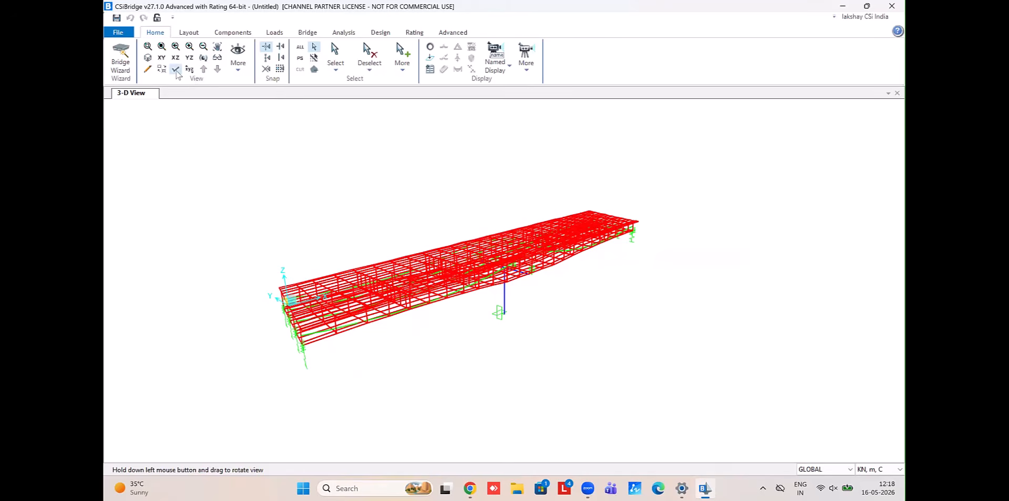
click(176, 74)
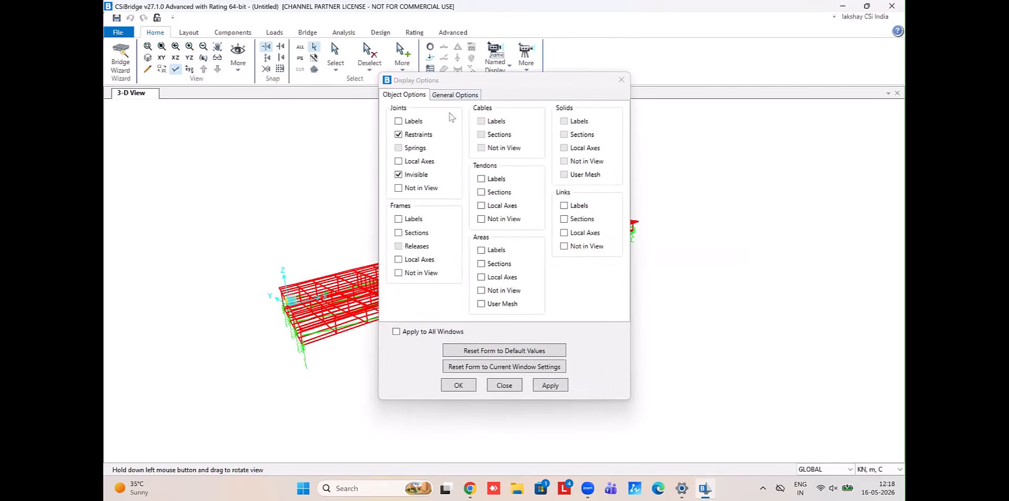
click(458, 96)
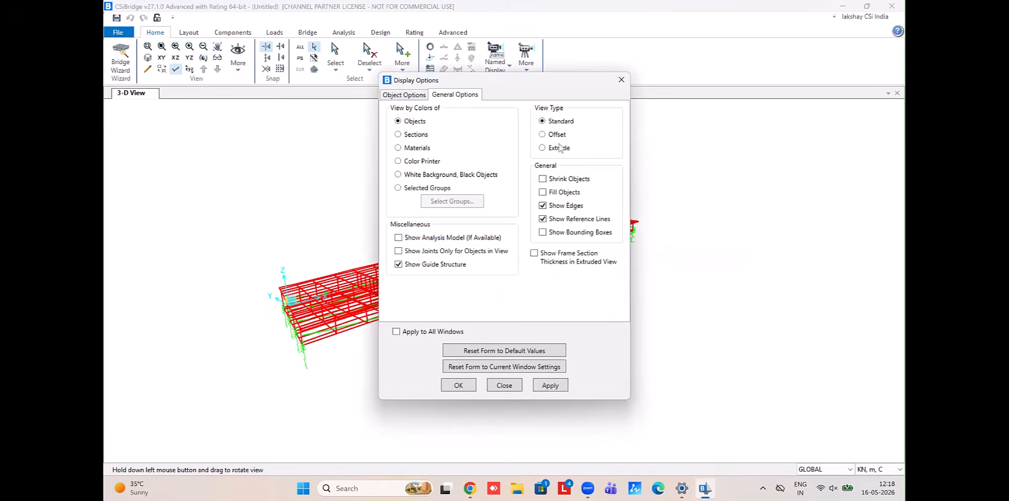
click(544, 385)
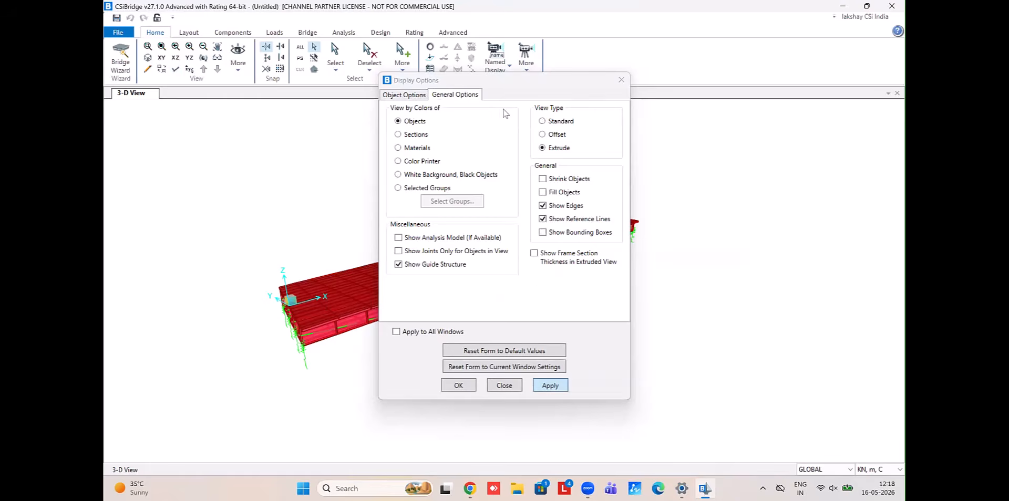
drag(512, 83, 578, 88)
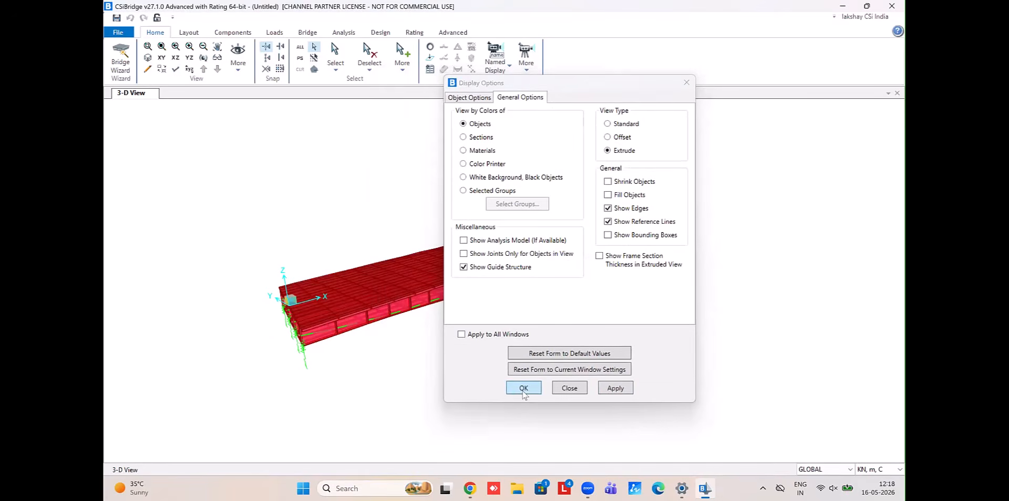
click(524, 387)
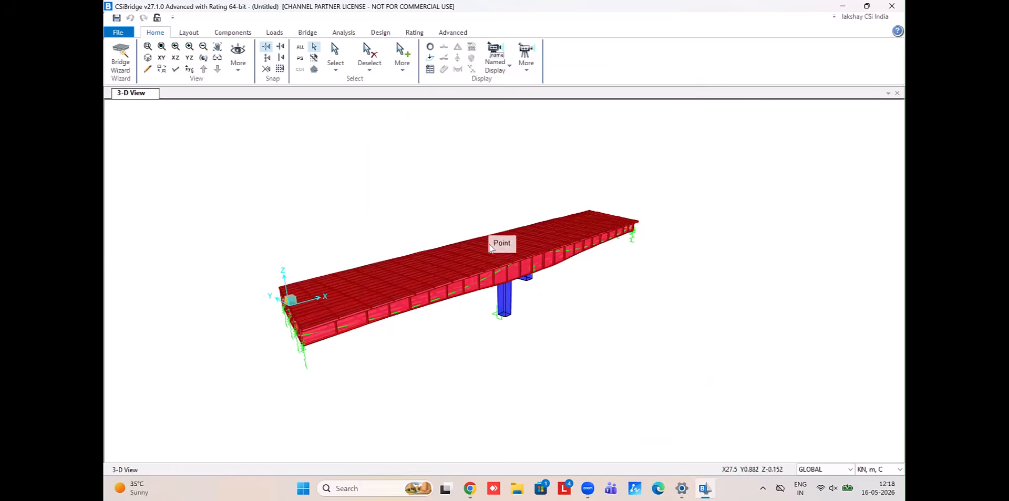
Examine the extruded bridge from its open abutment end, including the box cells, girder webs, tendons and bearings
click(203, 57)
drag(223, 230, 533, 246)
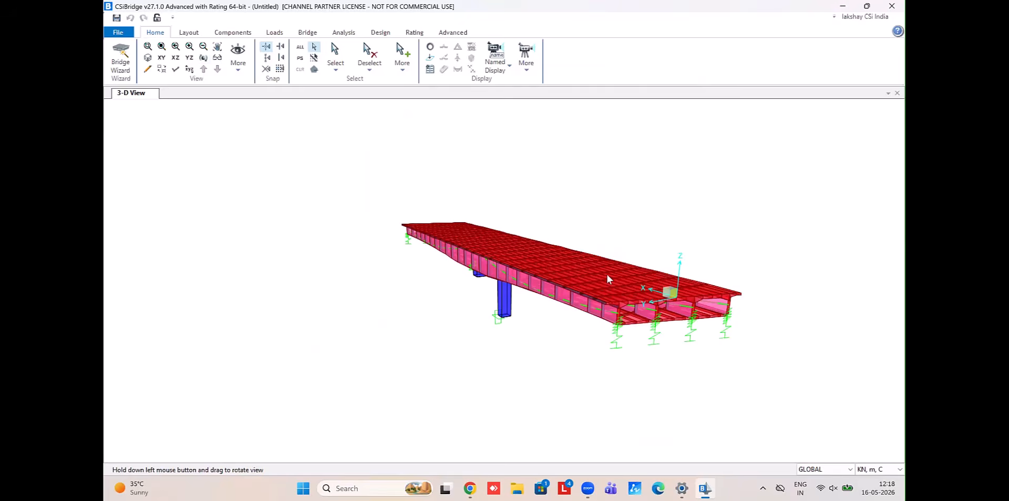
scroll(689, 329, up, 5)
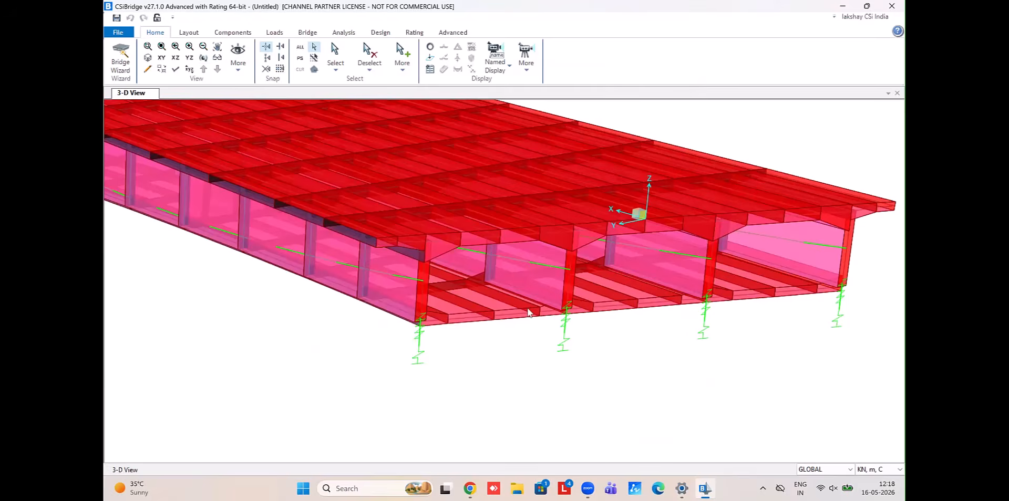
scroll(529, 313, down, 5)
scroll(530, 313, down, 2)
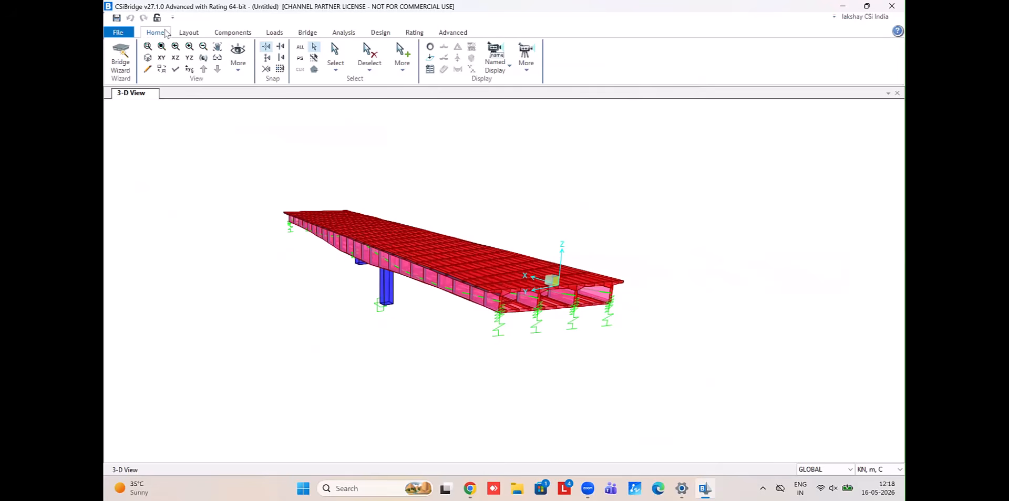
Start a new bridge lane named LANE1 and set its display color to white
click(189, 33)
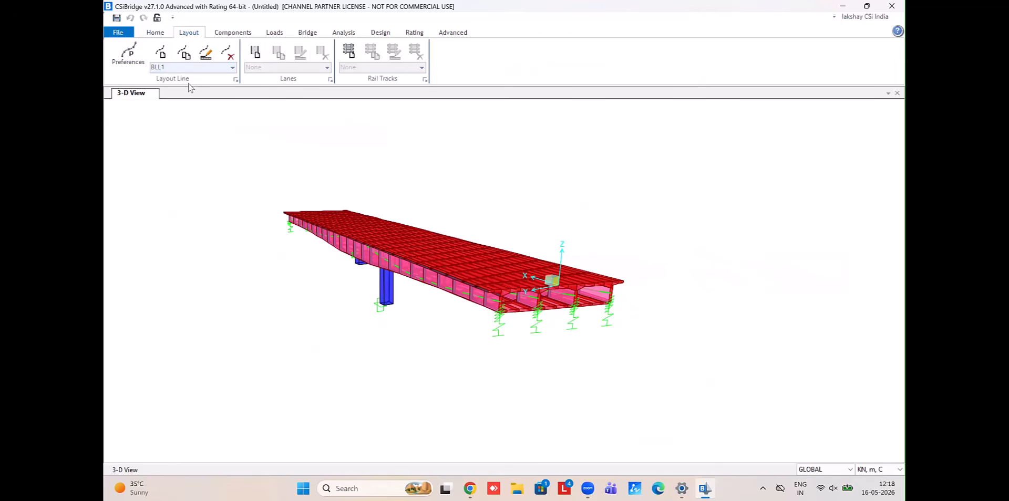
click(257, 51)
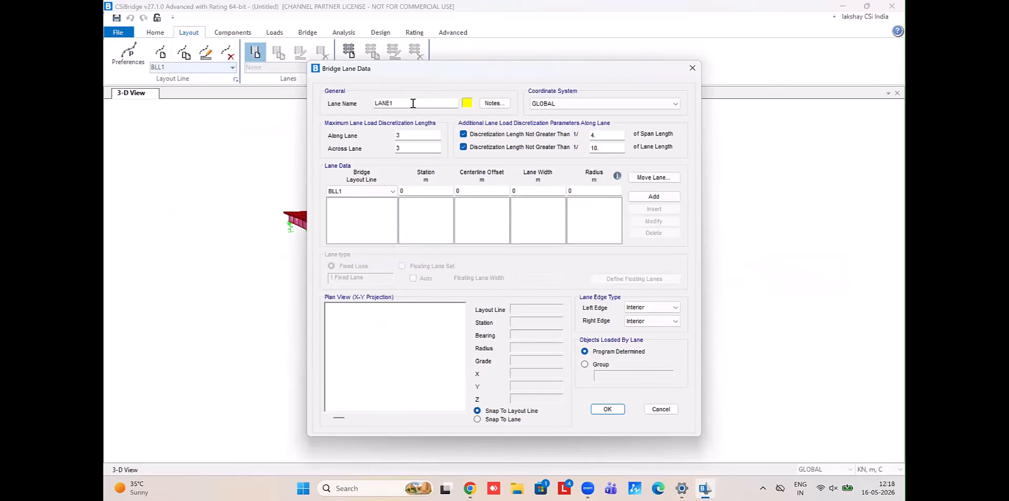
click(471, 104)
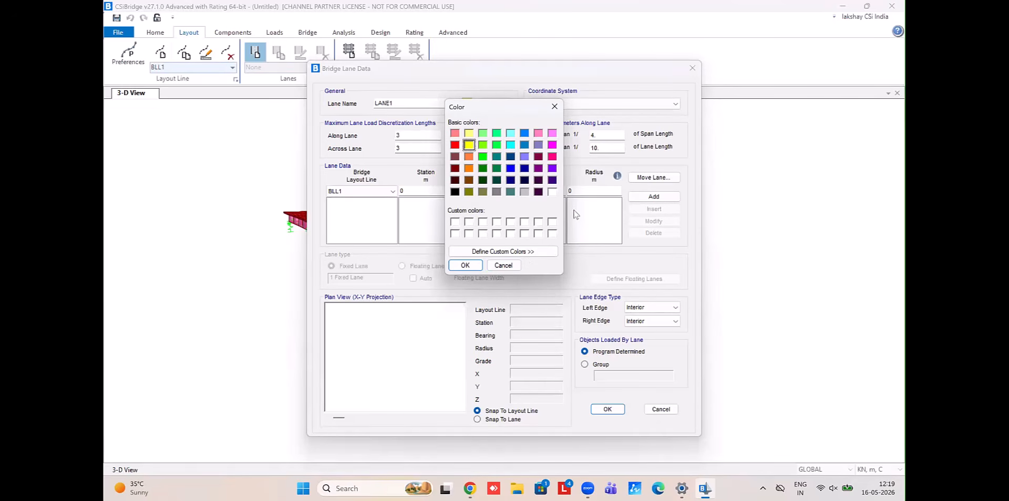
click(552, 191)
click(465, 265)
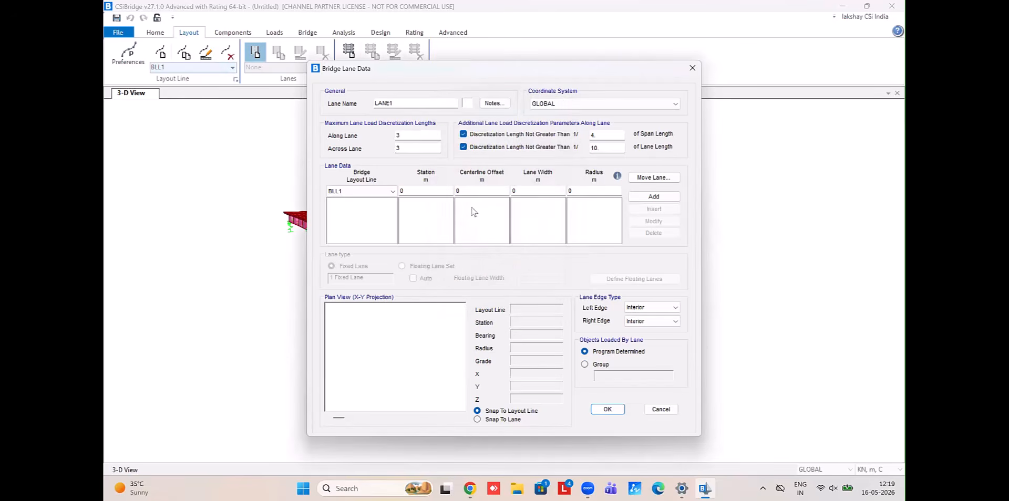
Add LANE1's first data row on layout line BLL1 at station 0 with zero centerline offset and 4 m lane width
click(381, 191)
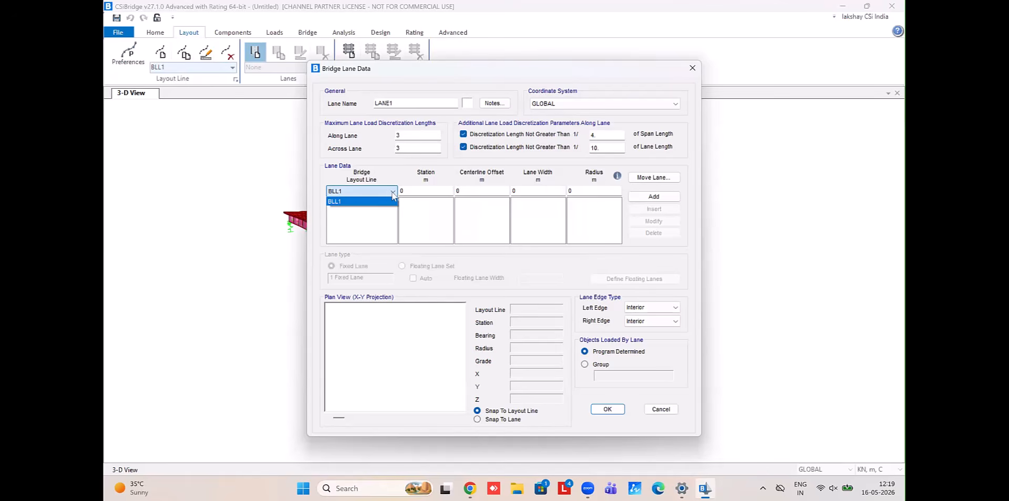
click(423, 192)
click(471, 191)
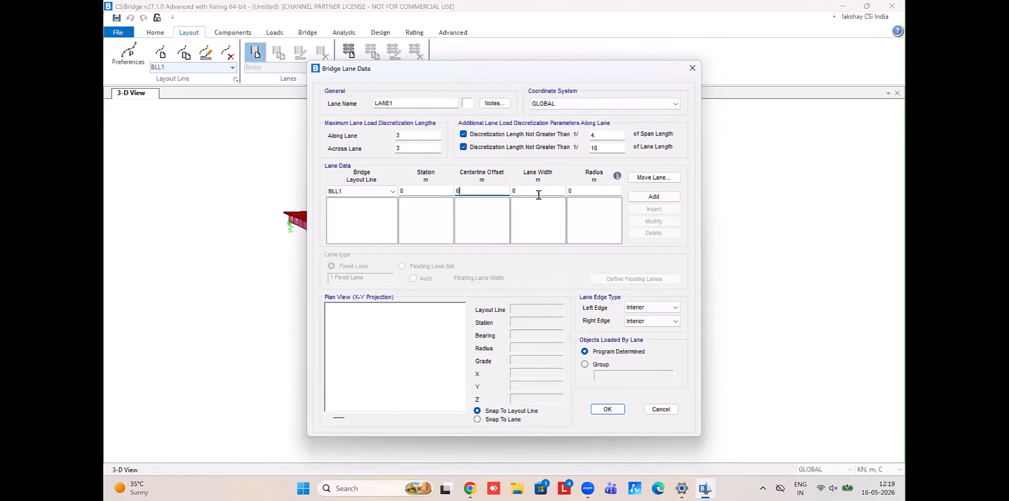
key(Tab)
text(4)
click(614, 191)
click(660, 196)
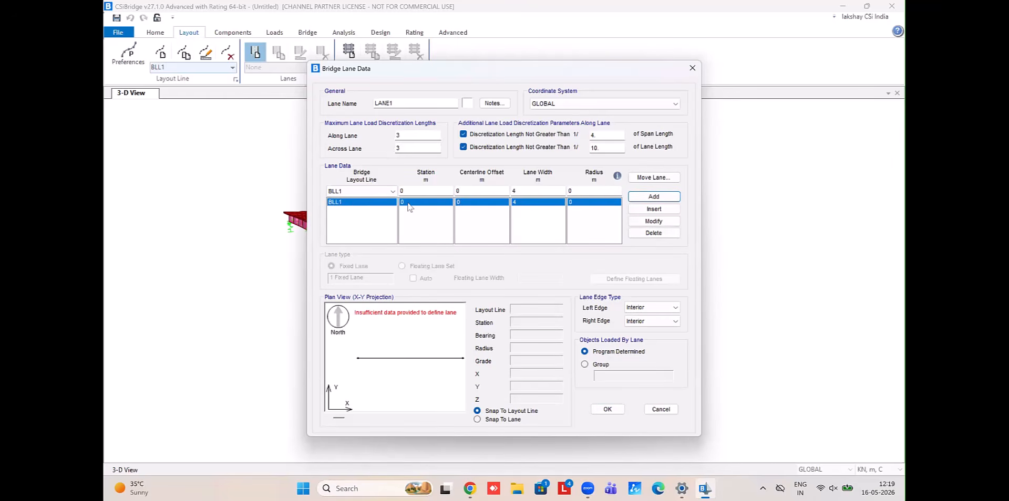
Add LANE1's second data row at station 60 m with the same offset and 4 m width
double_click(435, 190)
text(6)
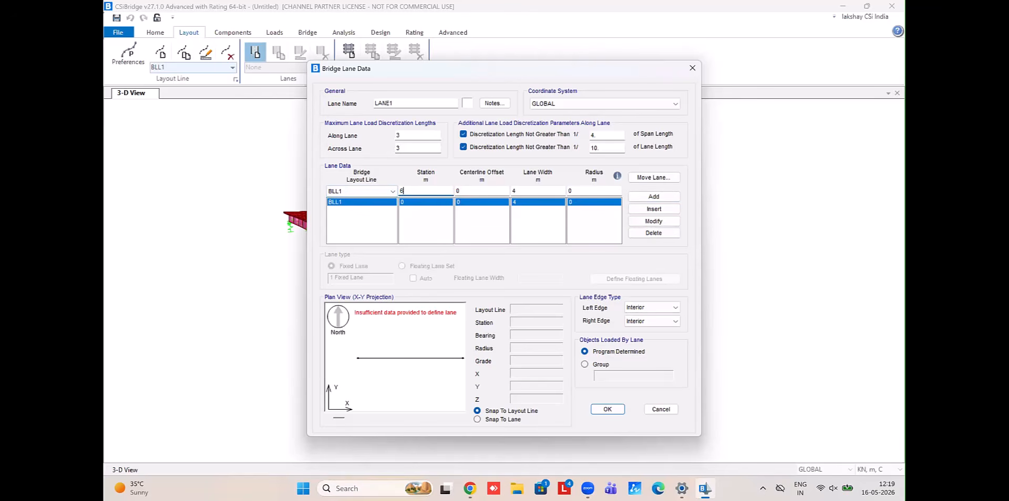
click(652, 198)
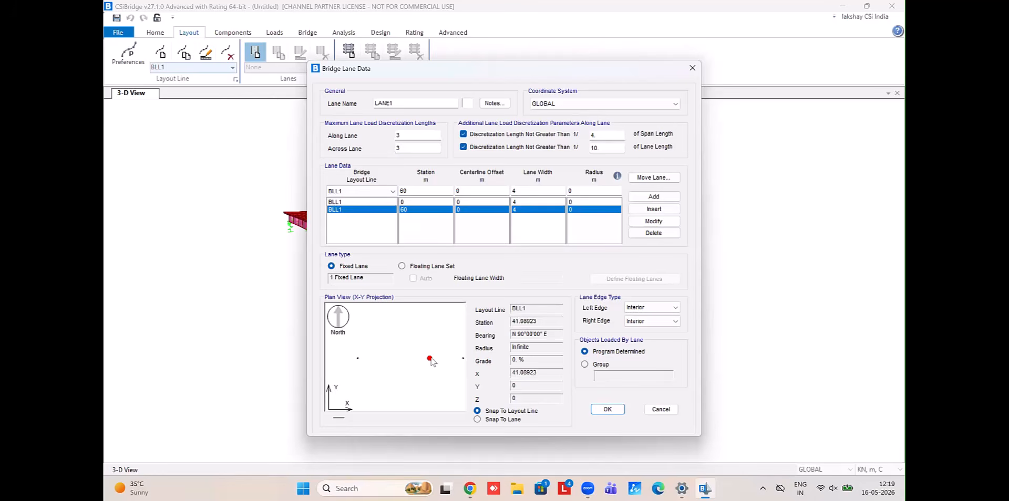
Change LANE1's display color to blue and save the bridge lane definition
click(467, 103)
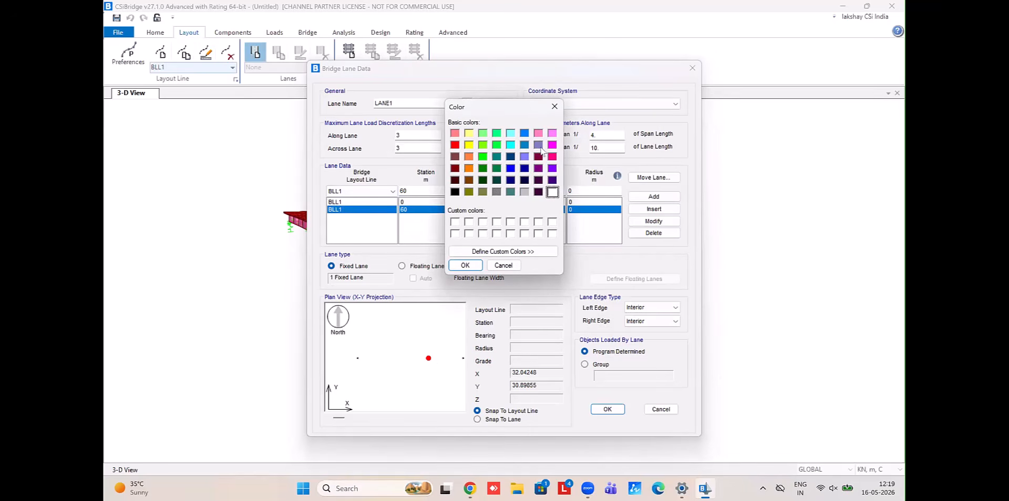
click(454, 146)
click(524, 134)
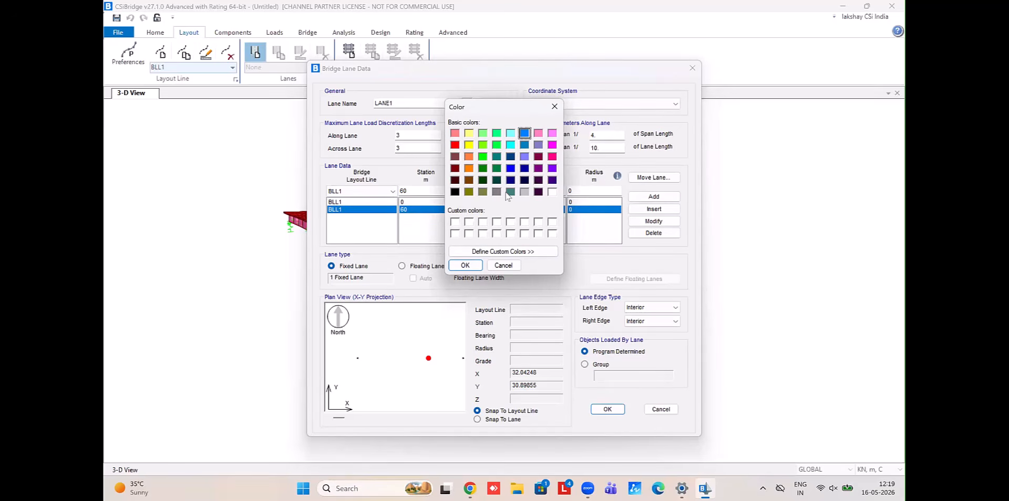
click(465, 266)
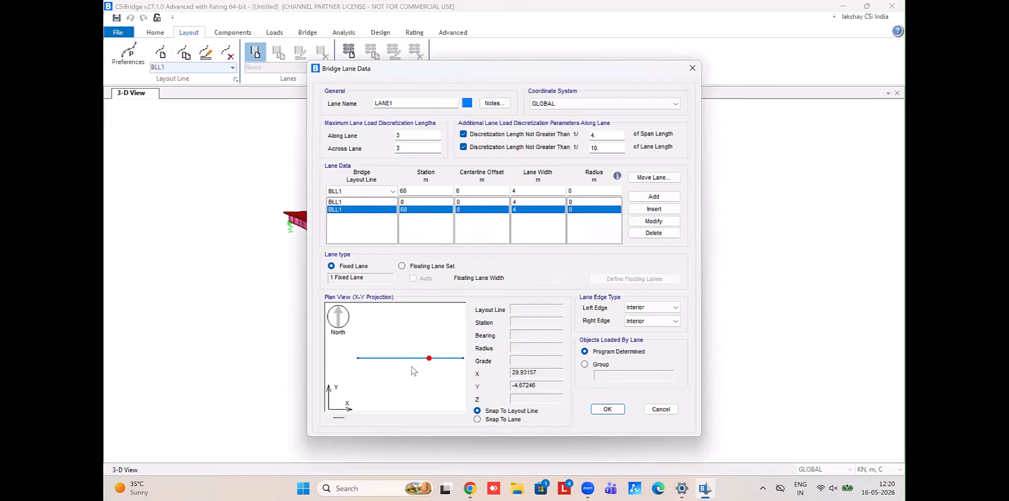
click(607, 410)
Show LANE1 on the bridge model with its lane width and examine its position along the deck
click(161, 36)
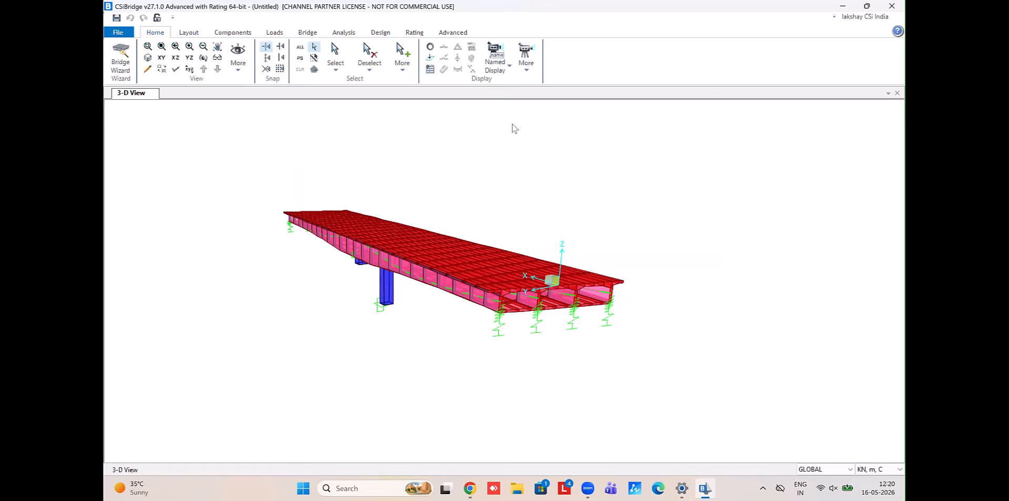
click(532, 69)
click(534, 73)
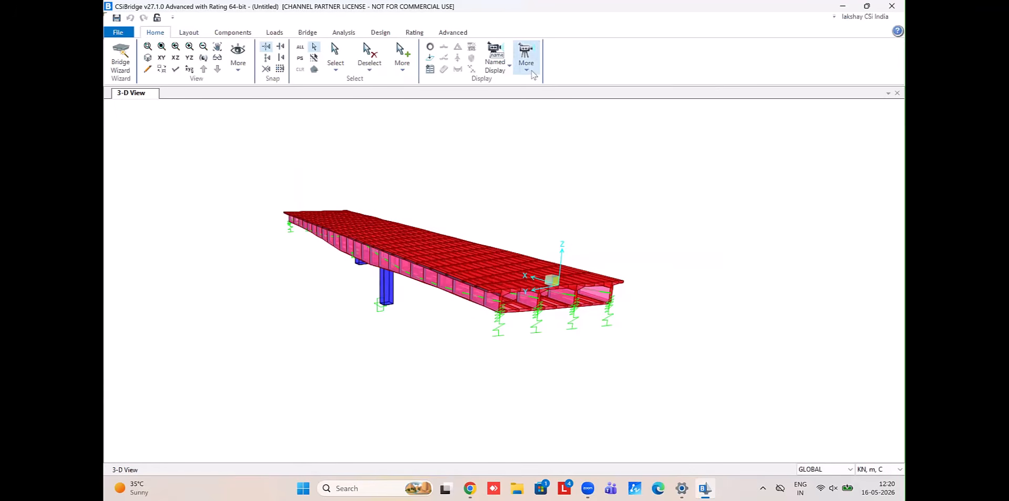
click(533, 71)
click(532, 133)
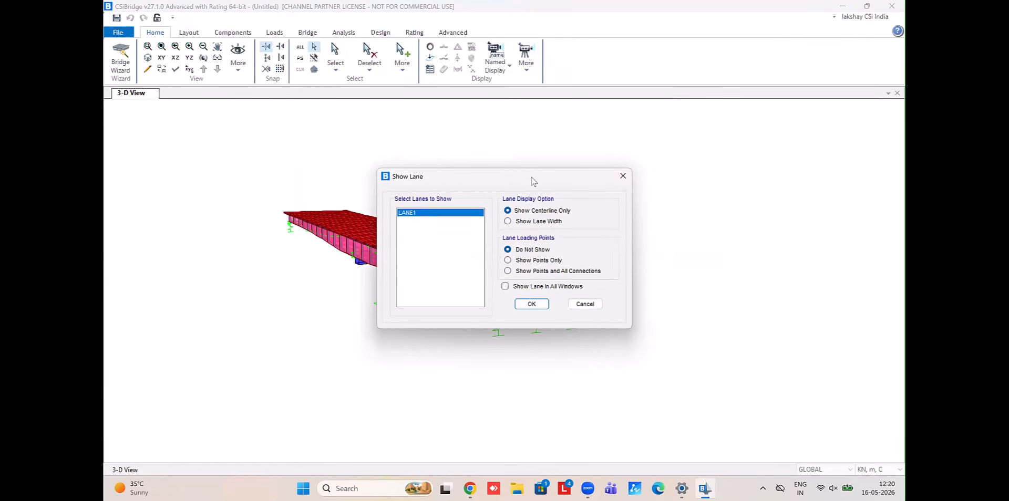
drag(534, 180, 735, 67)
click(736, 93)
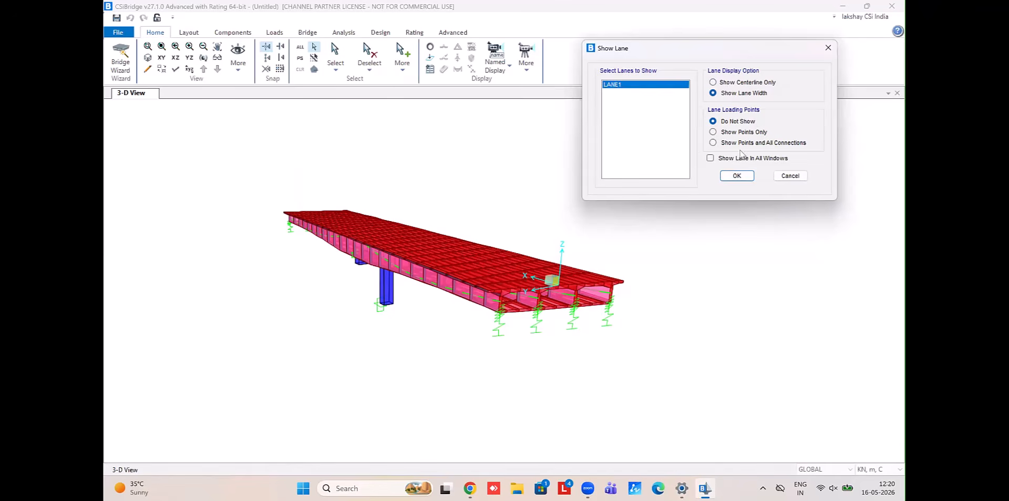
click(737, 176)
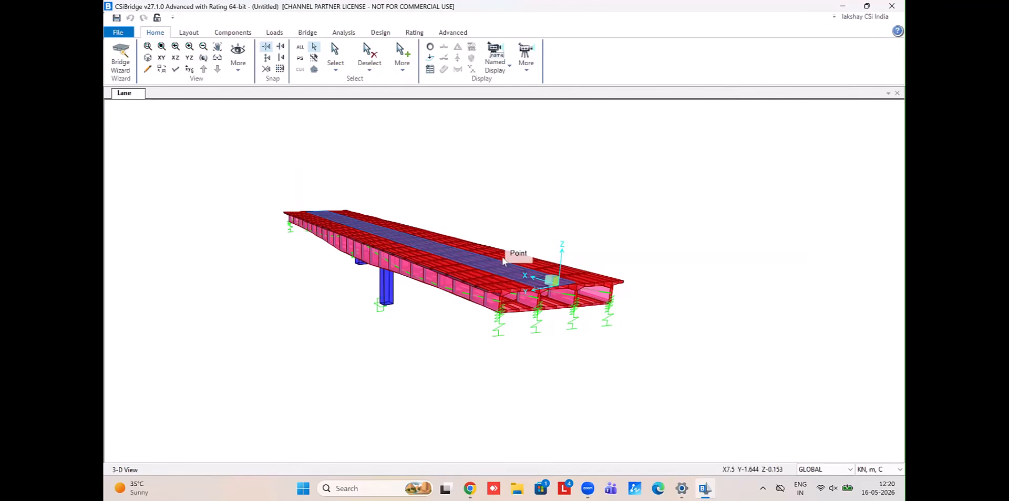
click(206, 59)
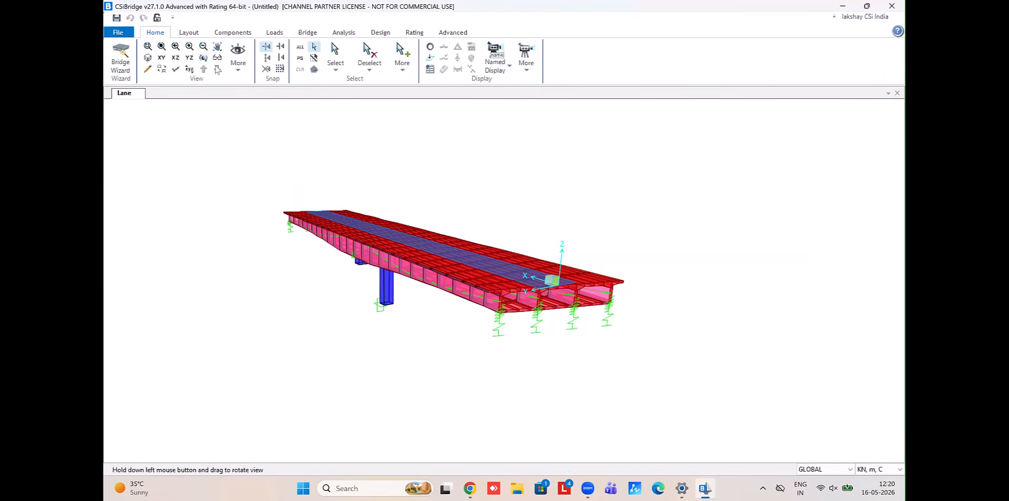
drag(767, 299, 590, 327)
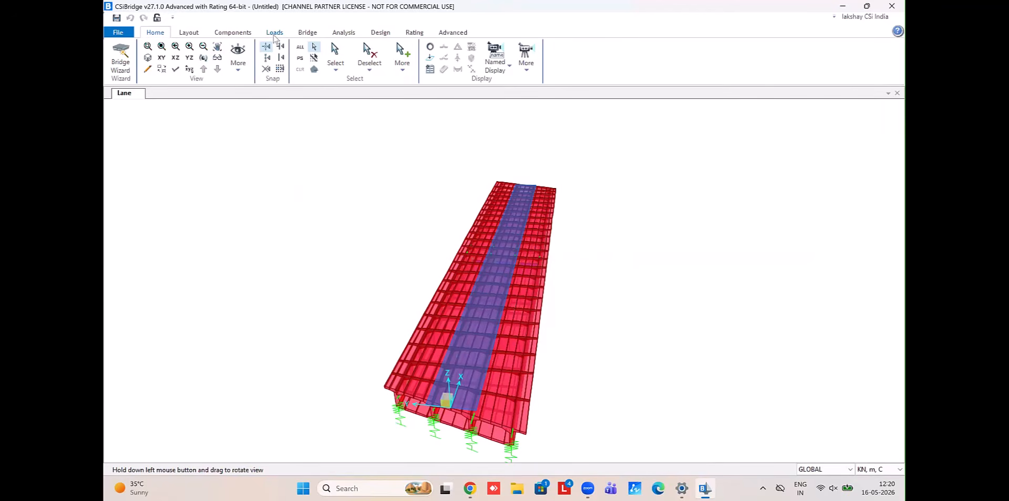
Examine the vertical and horizontal loading options of a new user-defined vehicle without adding it
click(273, 33)
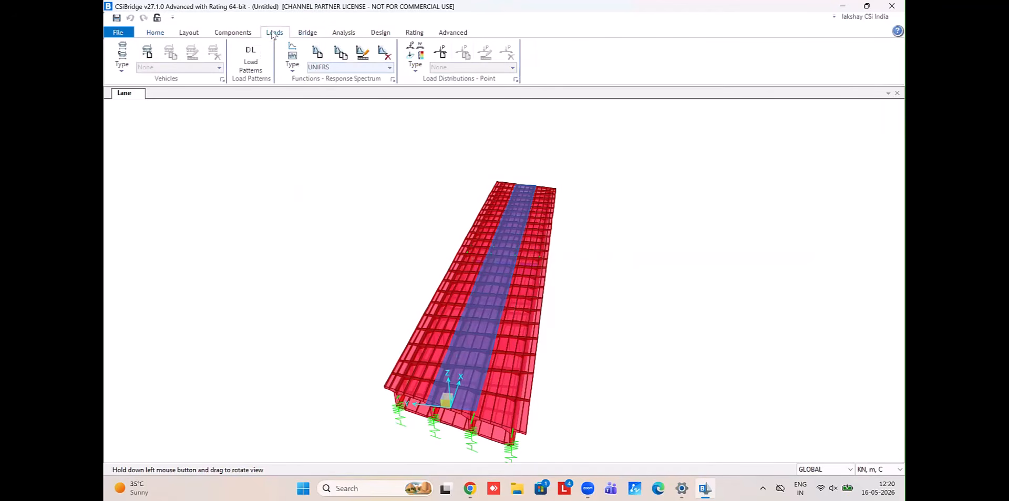
click(147, 59)
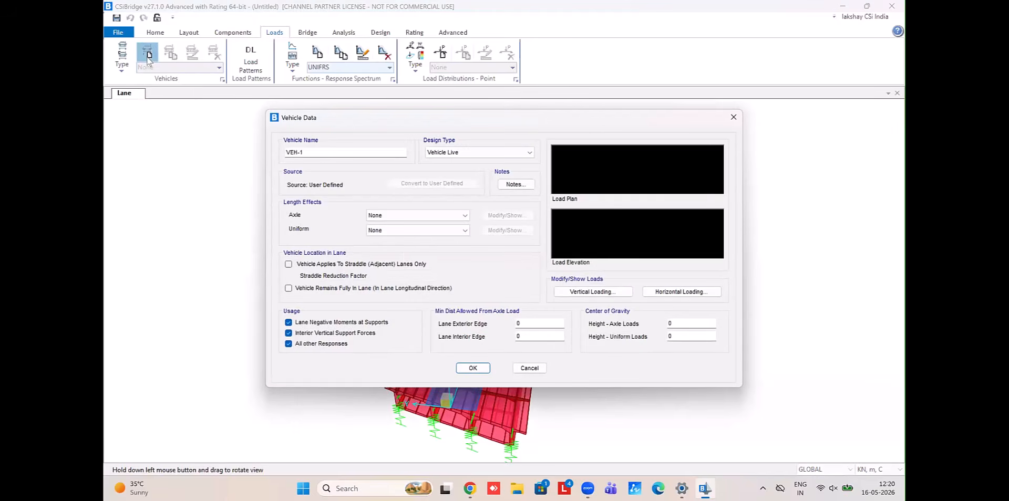
key(Escape)
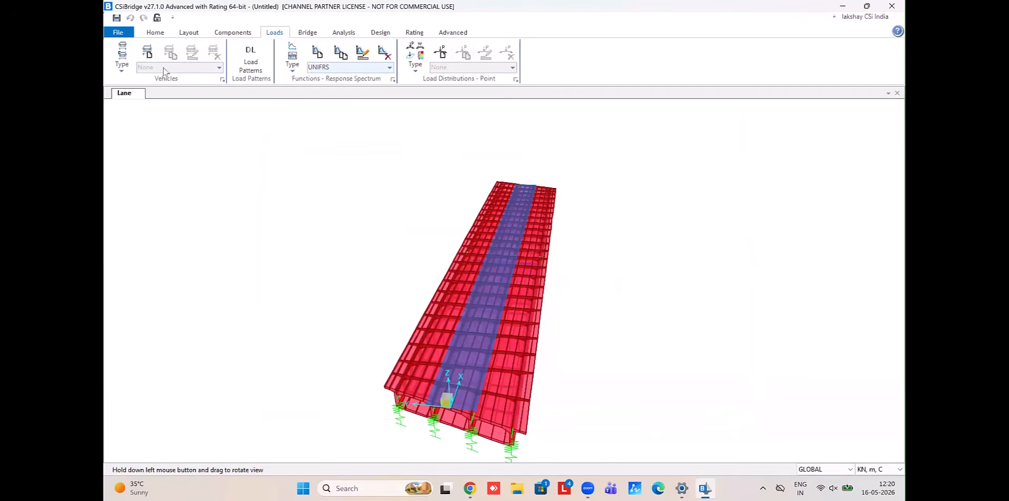
click(148, 55)
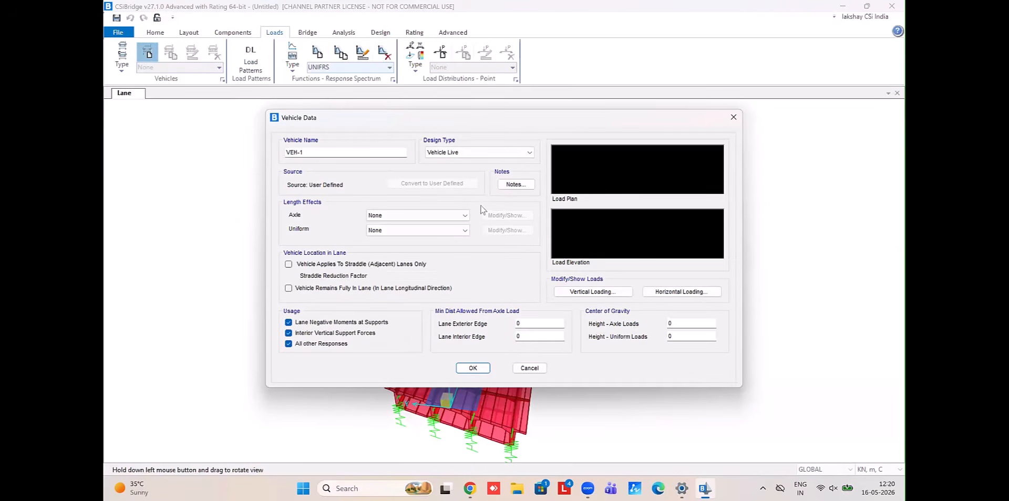
click(613, 295)
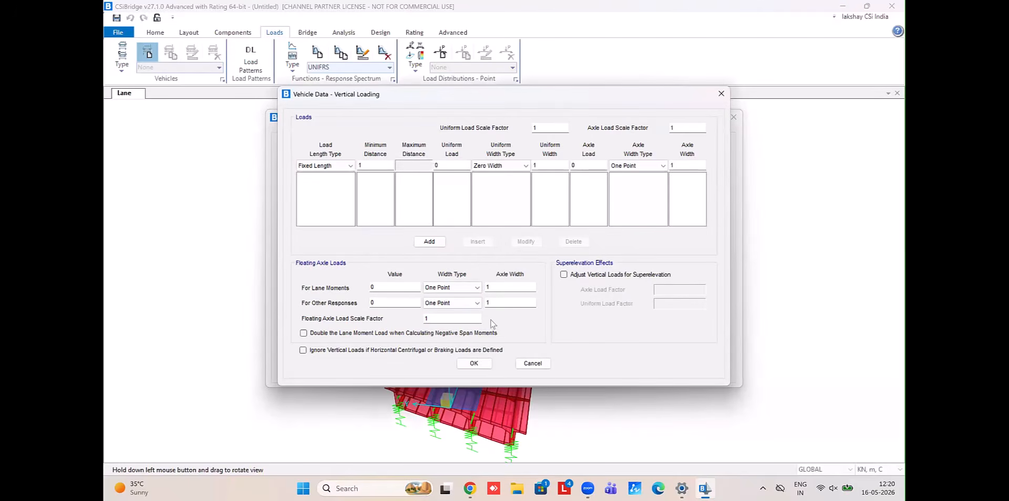
click(532, 363)
click(678, 291)
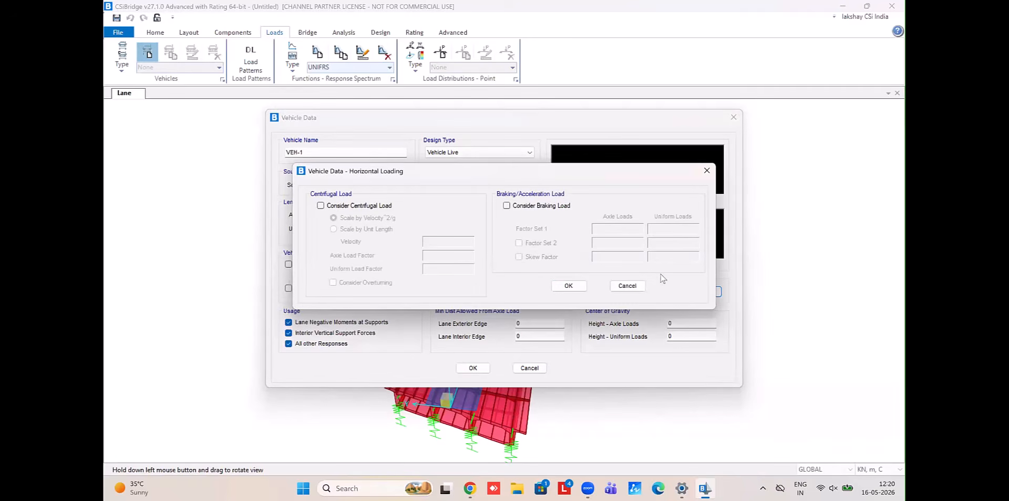
click(628, 287)
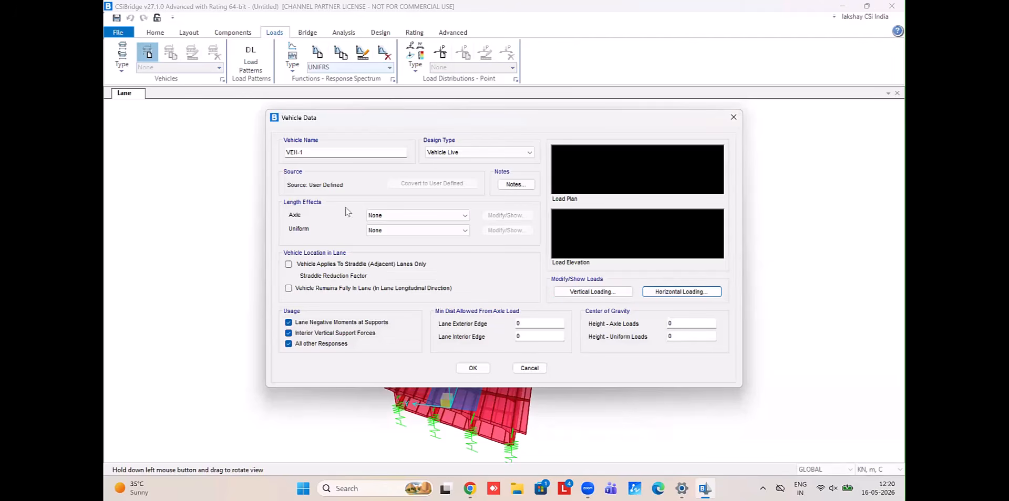
click(528, 367)
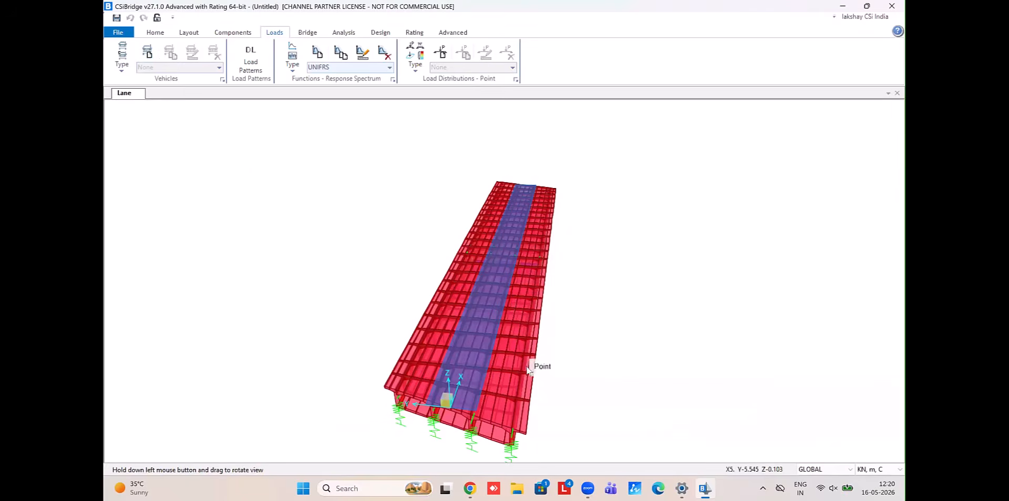
Browse the vehicle import library by country and select all IRC vehicles under India
click(222, 80)
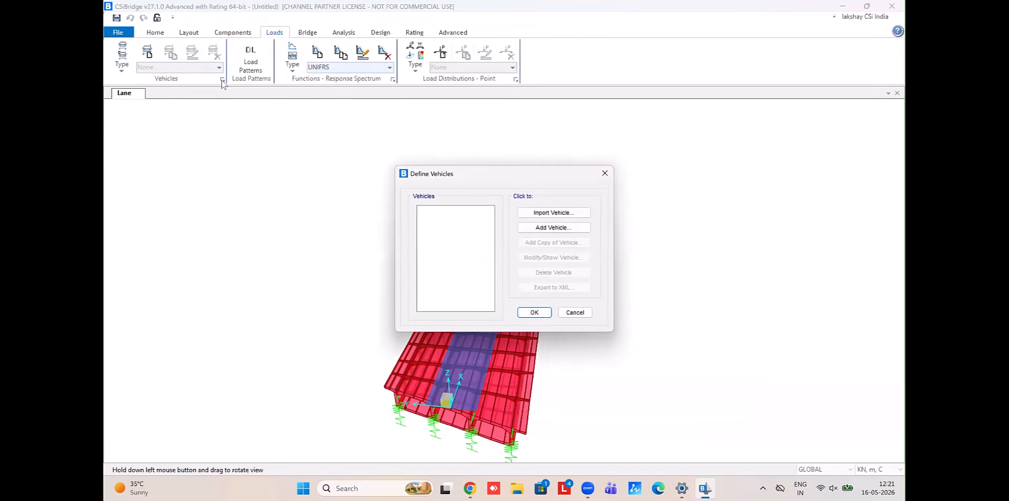
click(539, 213)
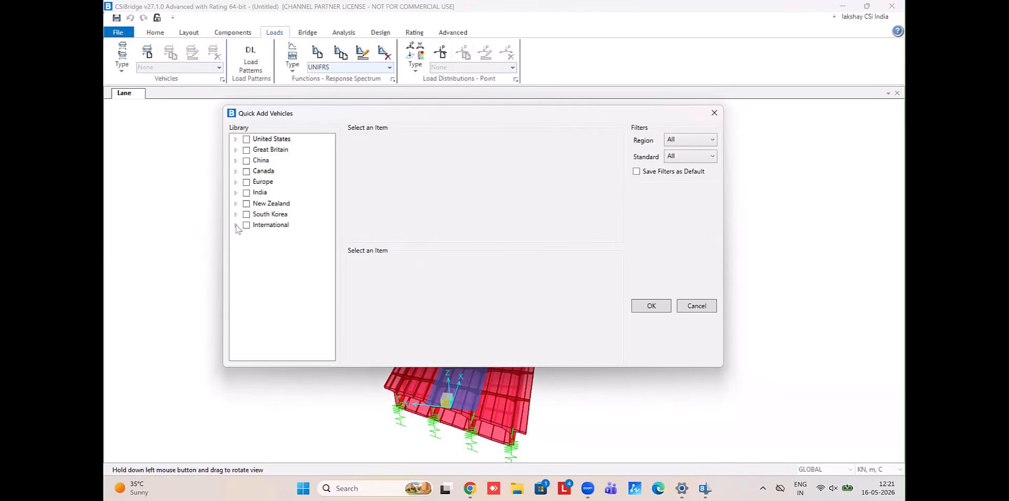
click(235, 140)
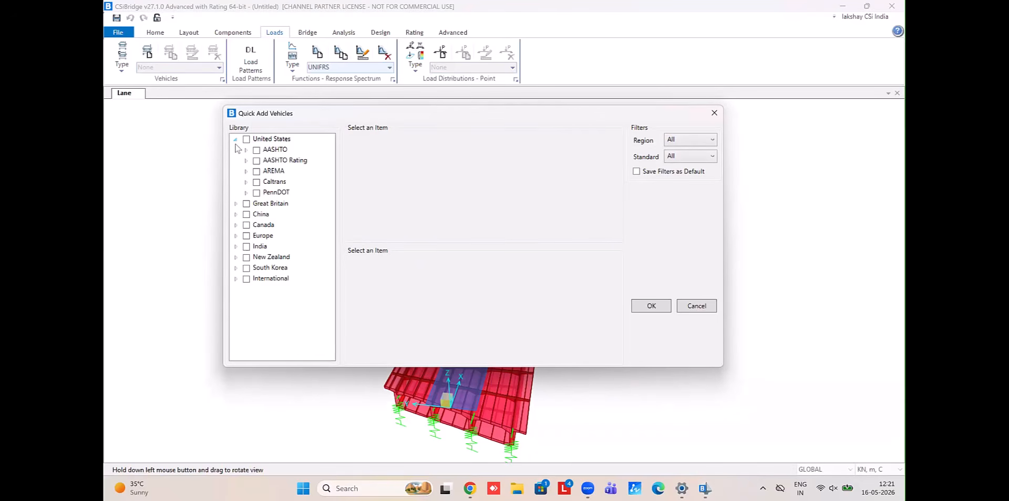
click(236, 204)
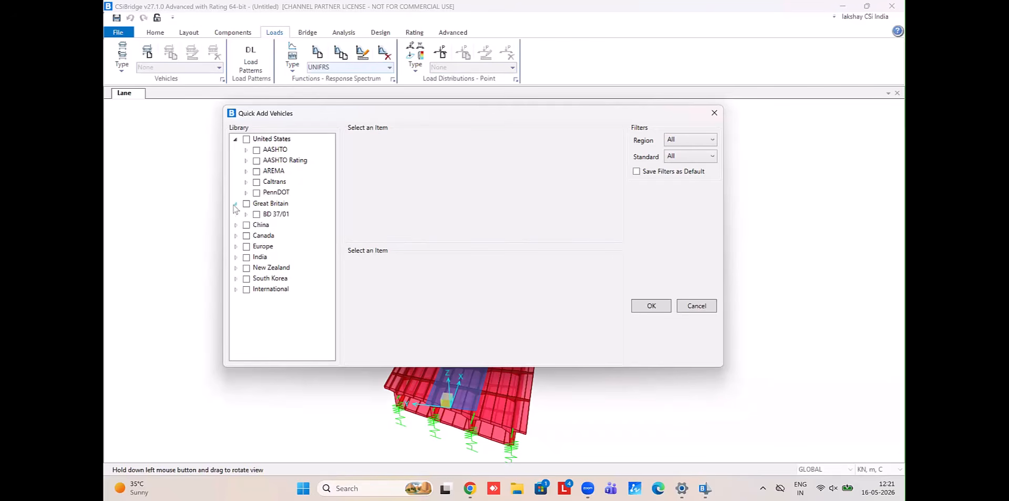
click(236, 226)
click(236, 226)
click(236, 204)
click(235, 140)
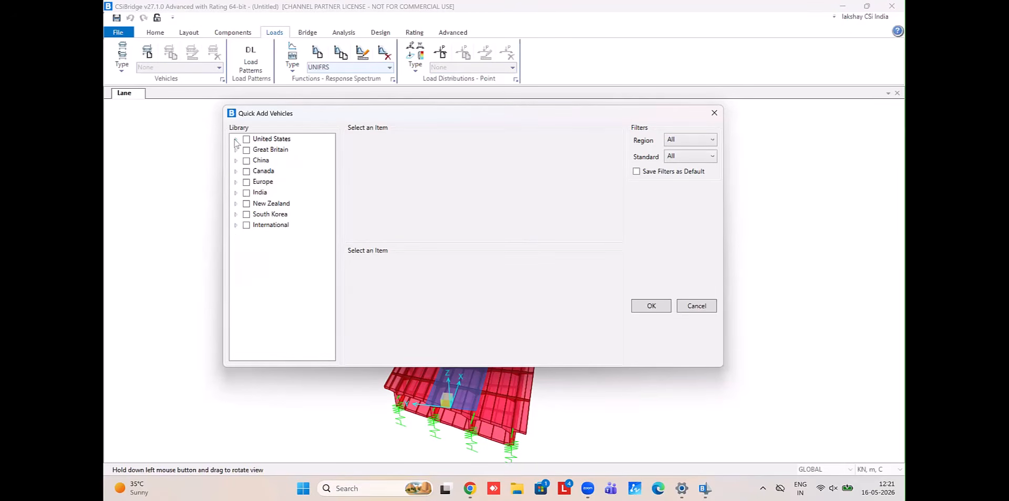
click(235, 193)
click(246, 204)
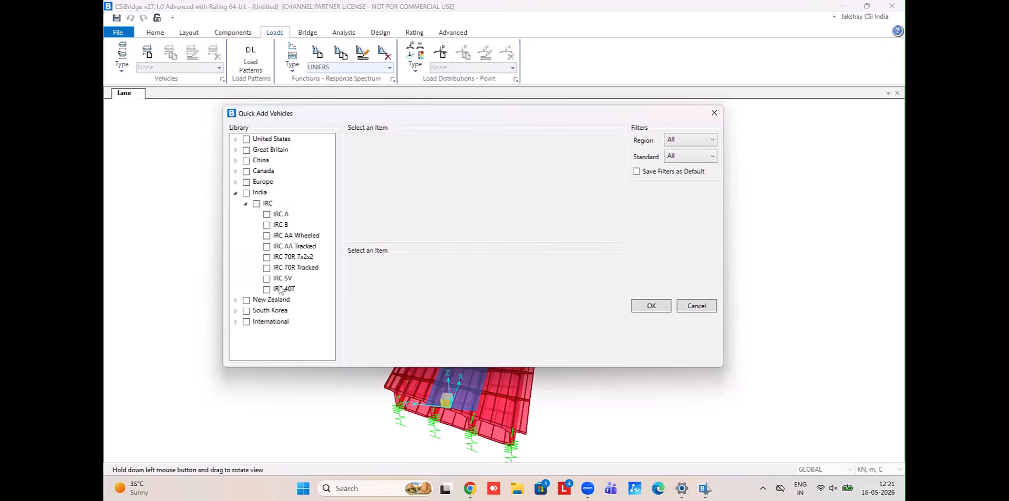
click(246, 193)
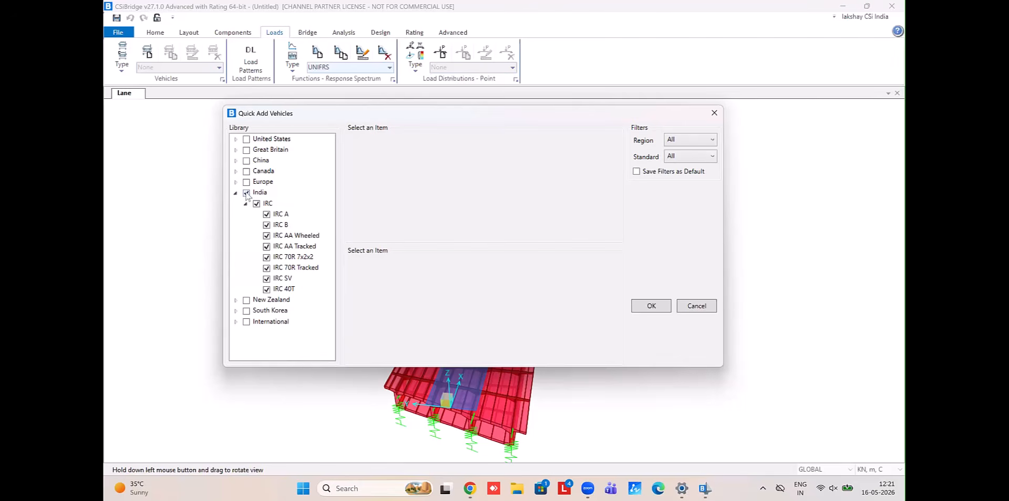
Preview the load plans of IRC A, AA Wheeled, 70R 7x2x2, 70R Tracked and 40T, and import all selected IRC vehicles
click(286, 215)
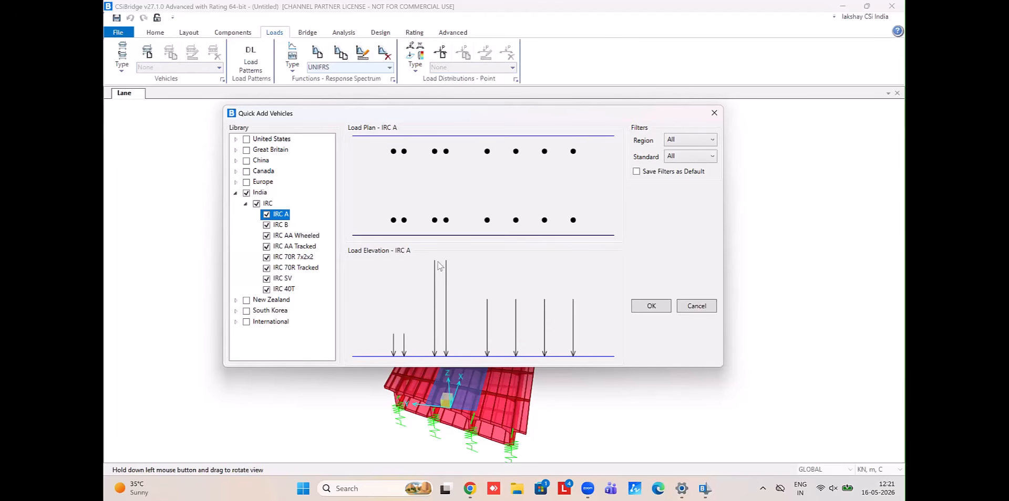
click(309, 237)
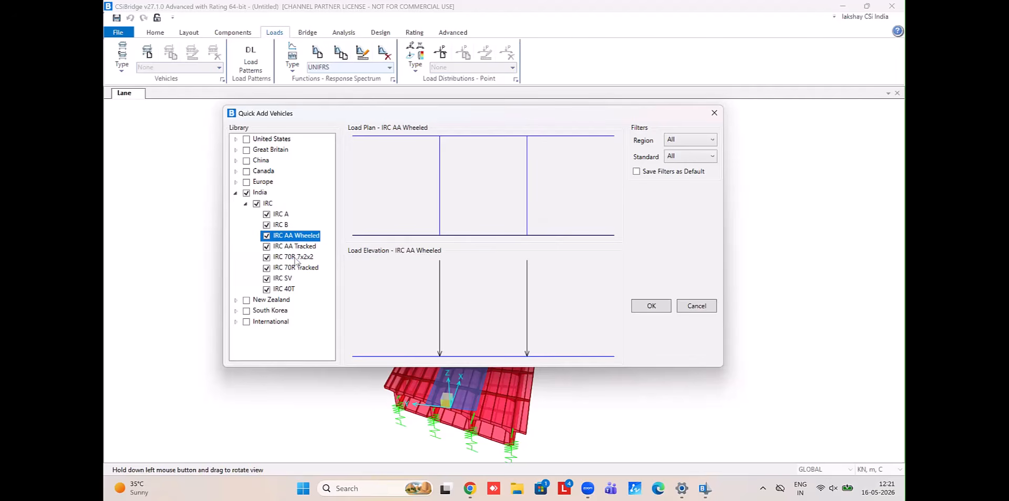
click(295, 259)
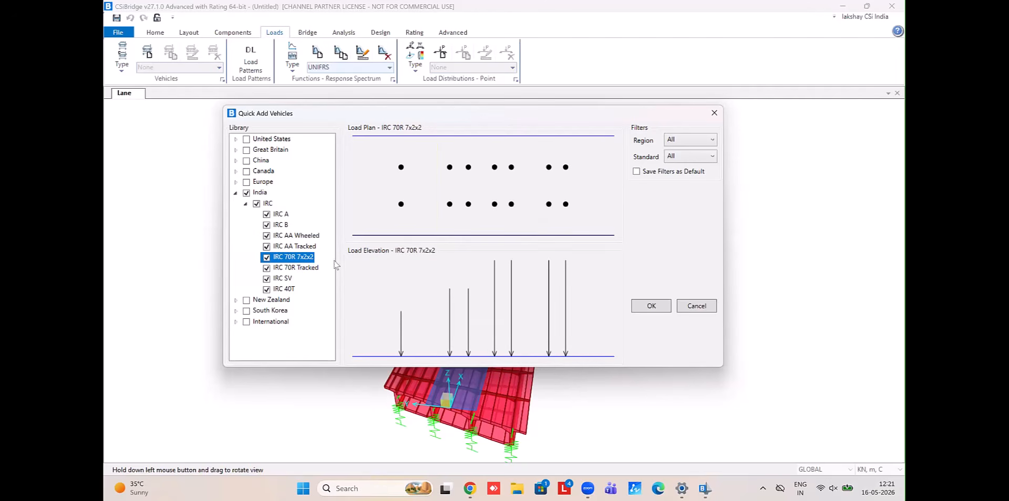
click(315, 269)
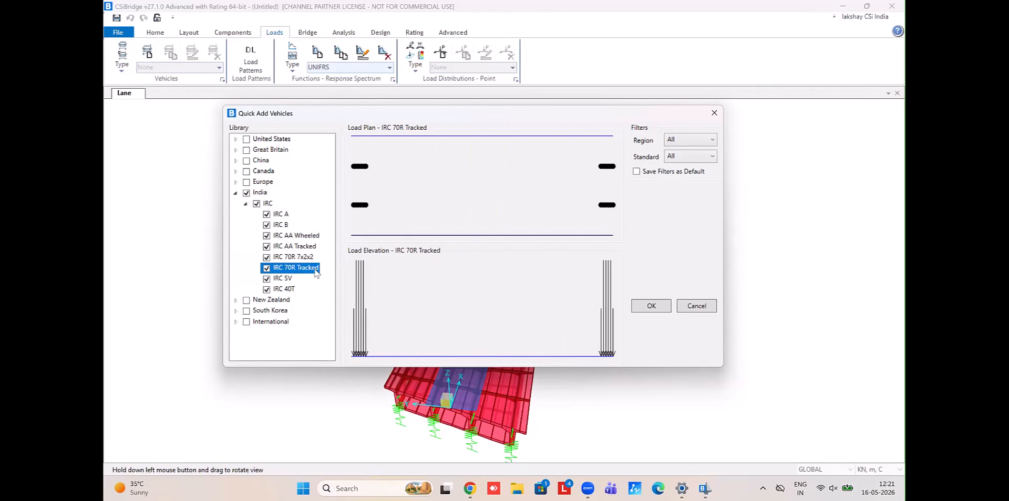
click(295, 291)
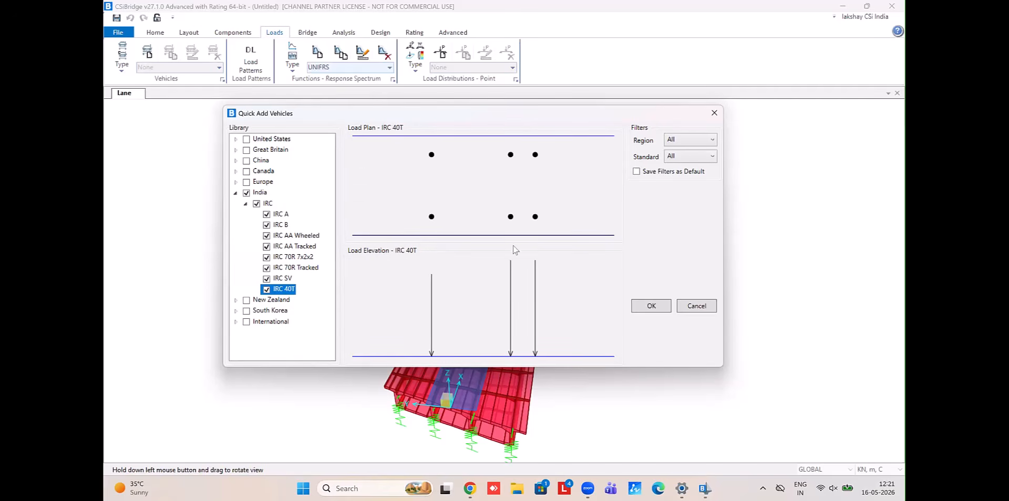
click(657, 309)
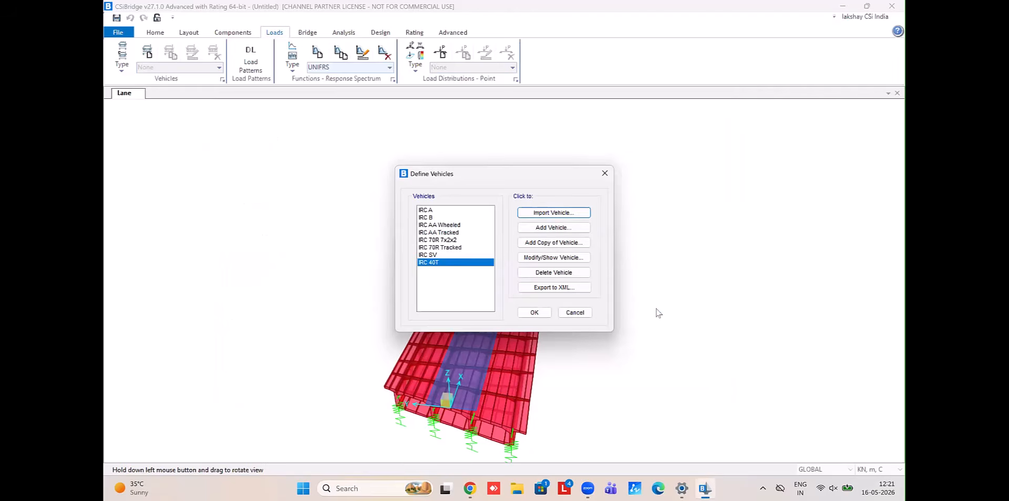
Review the imported IRC A vehicle's data and accept the vehicle definitions
click(448, 225)
click(444, 211)
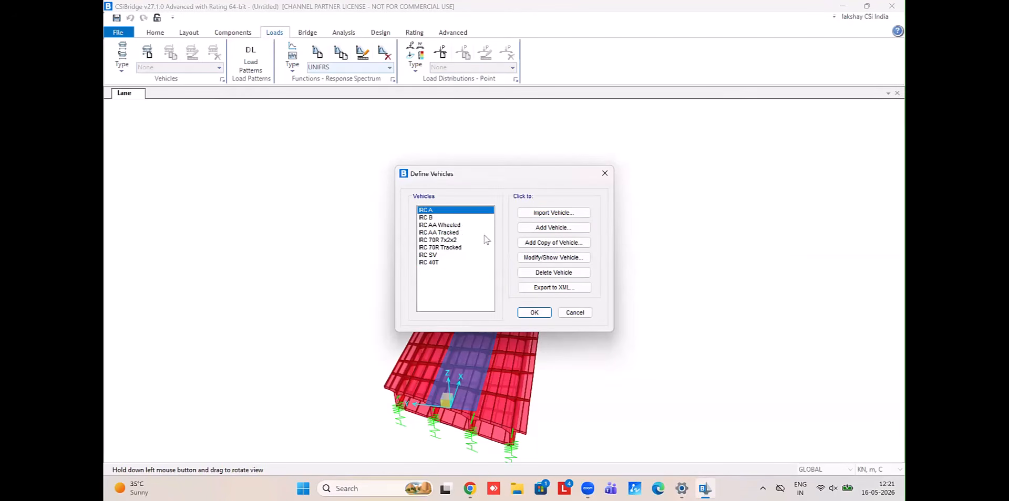
click(525, 258)
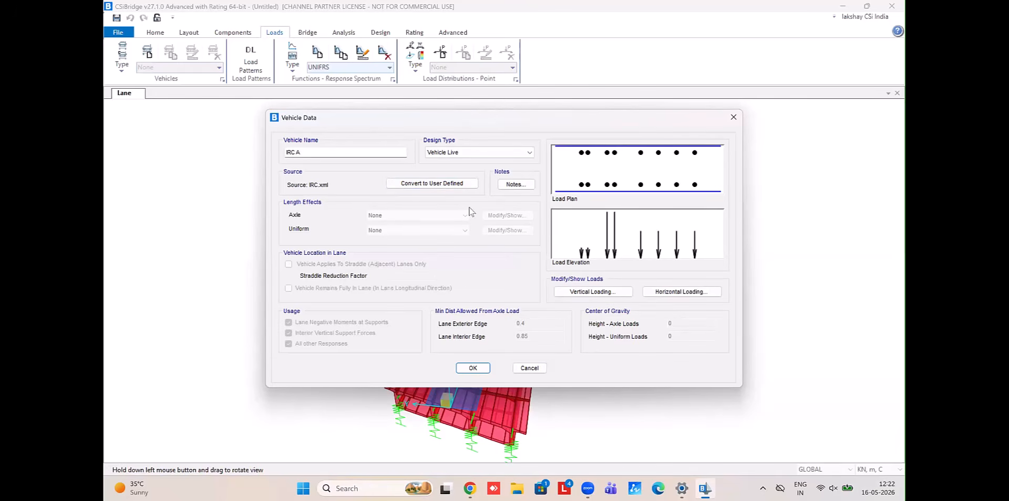
click(474, 369)
click(539, 317)
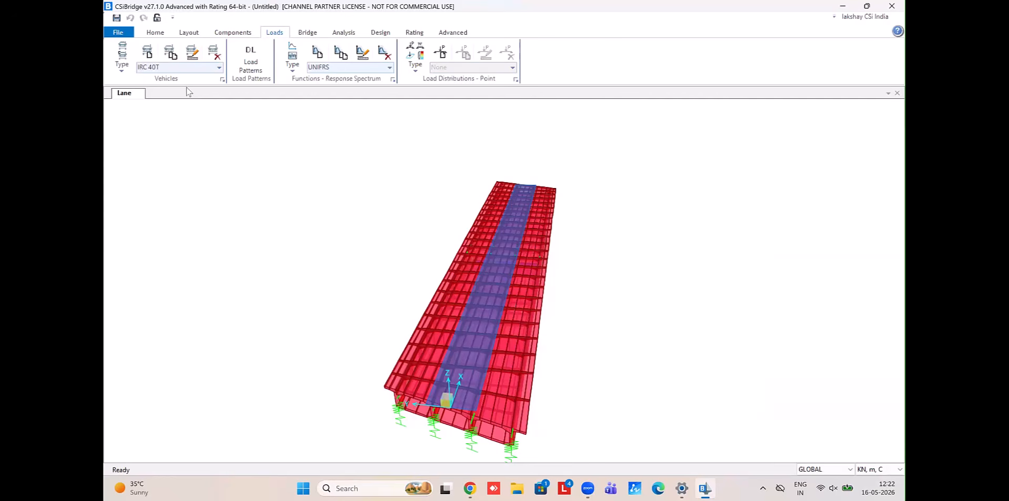
Define vehicle class VECL1 containing the IRC 70R 7x2x2 and IRC A vehicles, each with scale factor 1
click(121, 74)
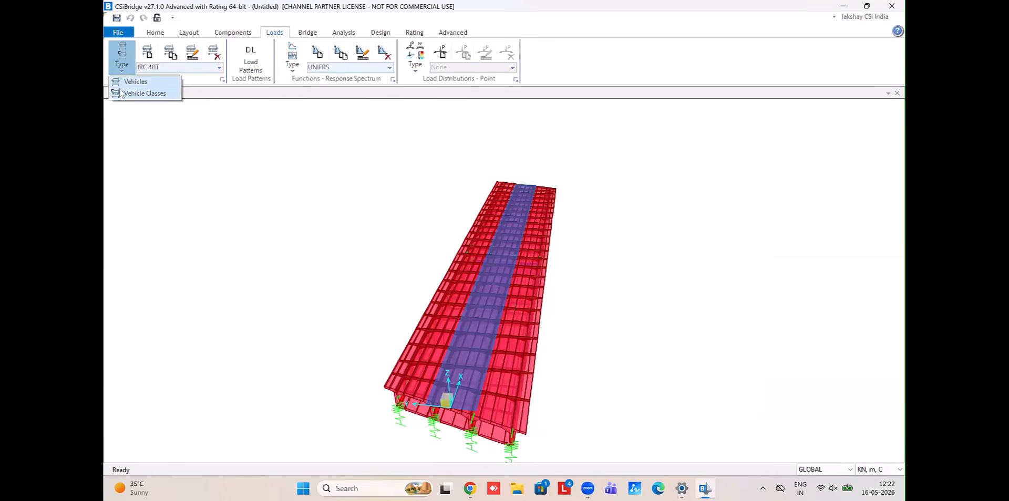
click(120, 95)
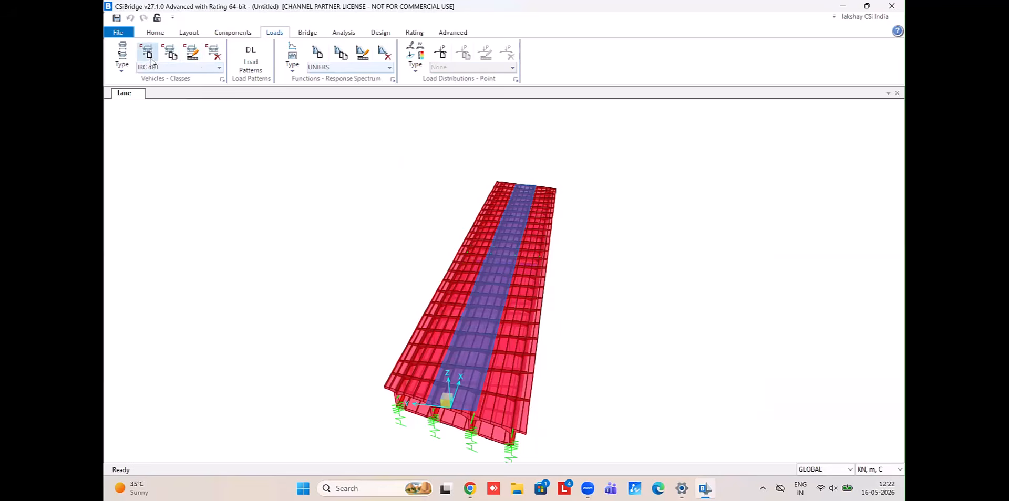
click(146, 52)
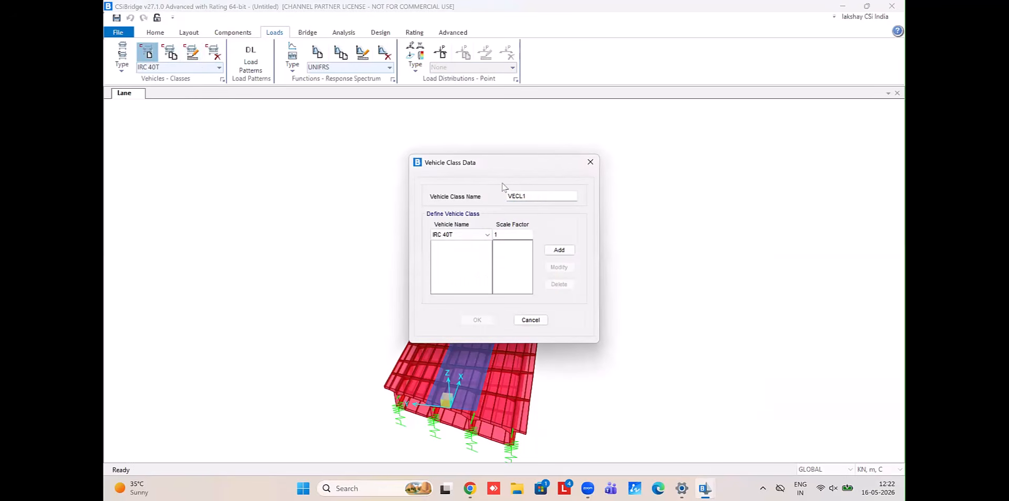
click(468, 235)
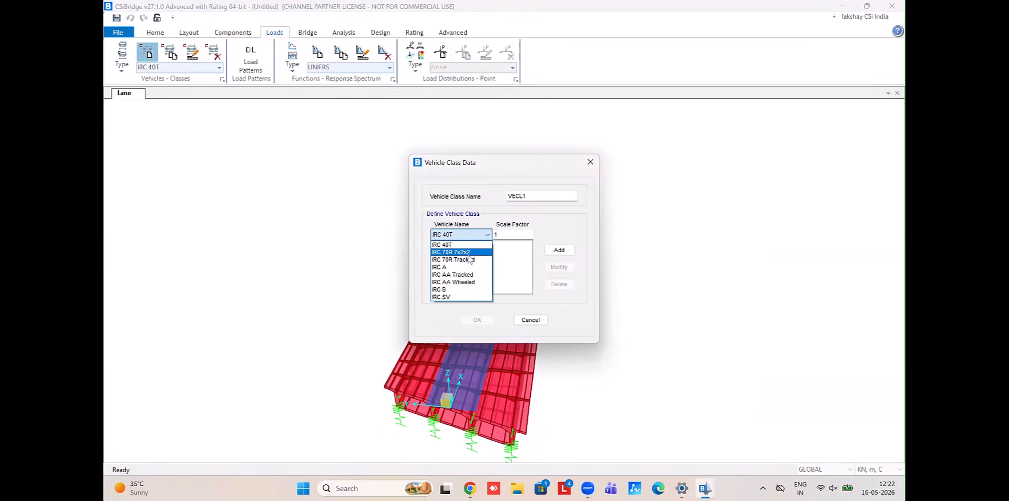
click(468, 253)
click(559, 251)
click(468, 235)
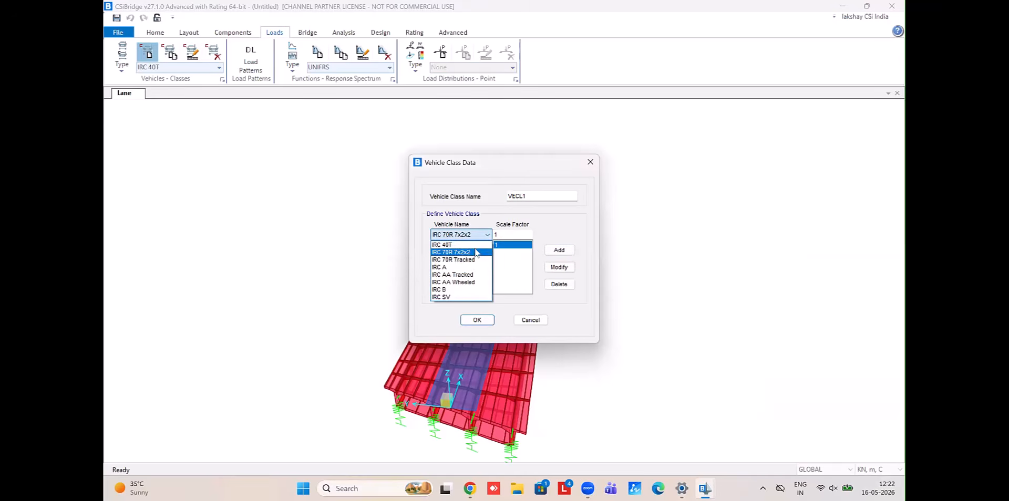
click(470, 267)
click(559, 250)
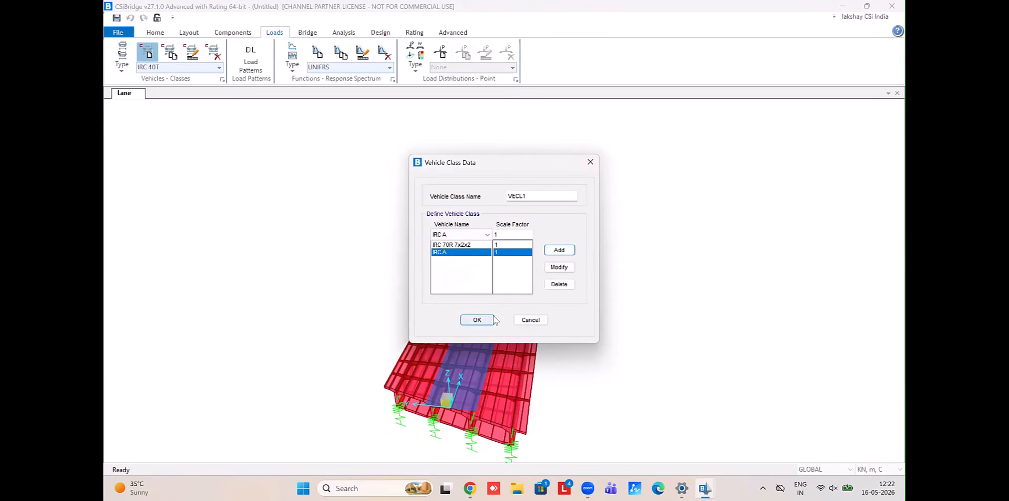
click(477, 320)
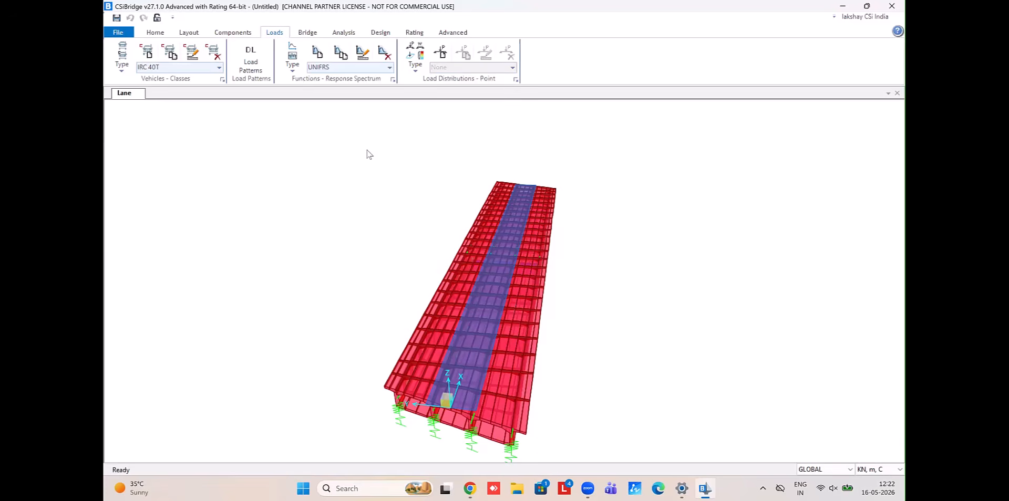
Create a moving load case named ML with vertical, braking/acceleration and centrifugal directional factors enabled
click(339, 33)
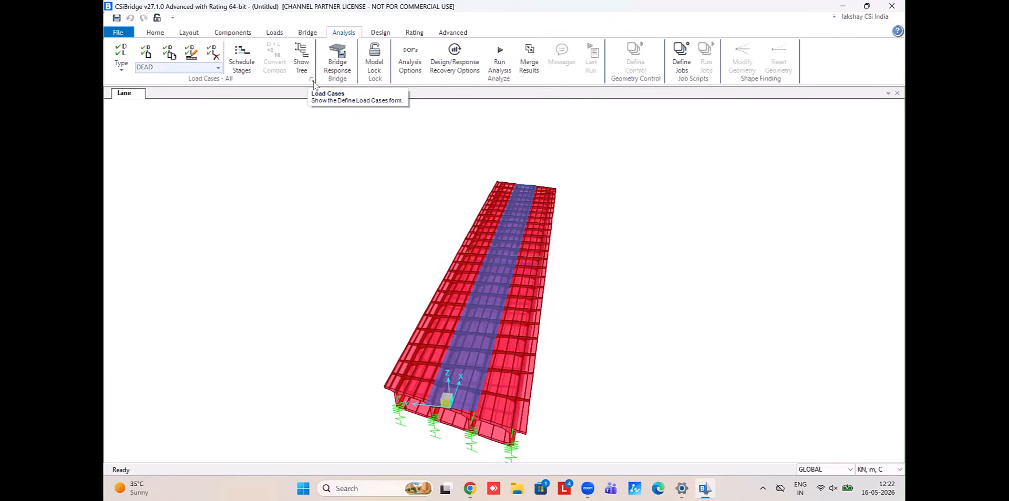
click(121, 59)
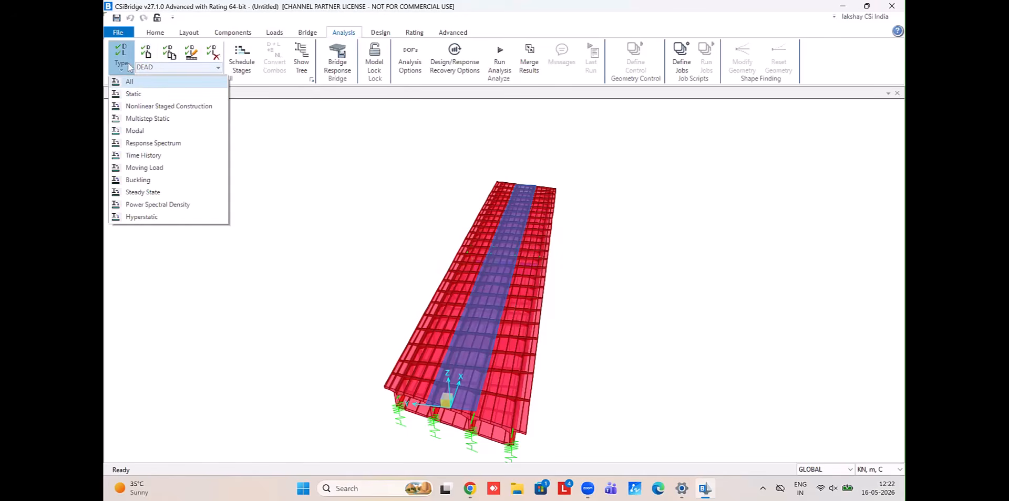
click(150, 168)
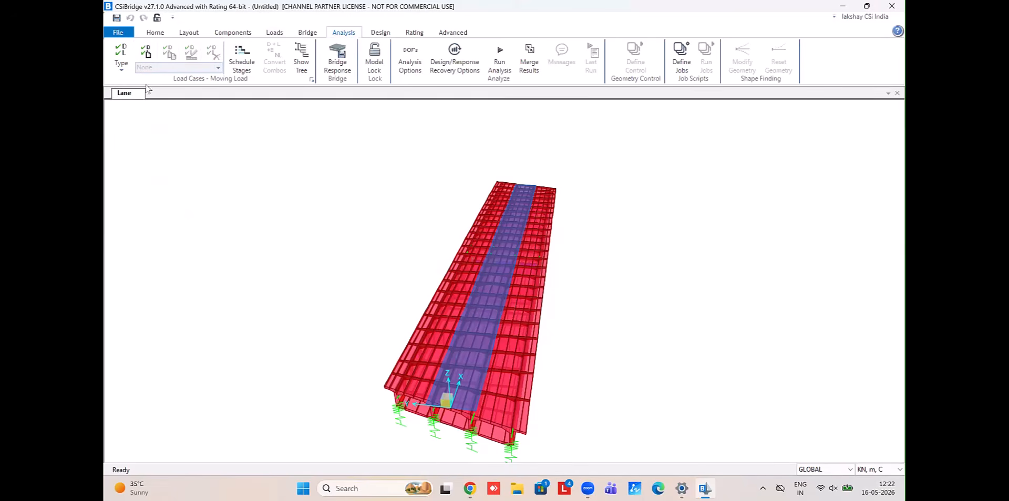
click(147, 54)
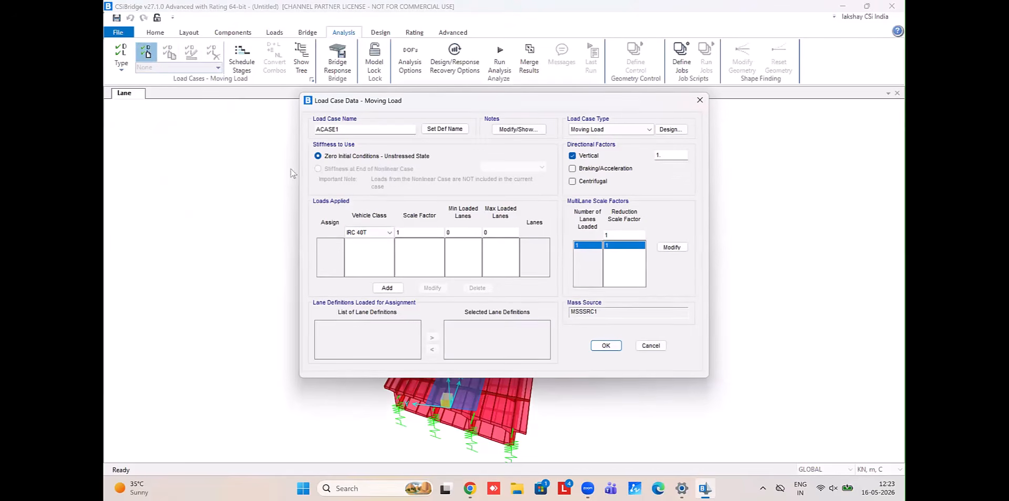
double_click(371, 128)
text(Moving Load)
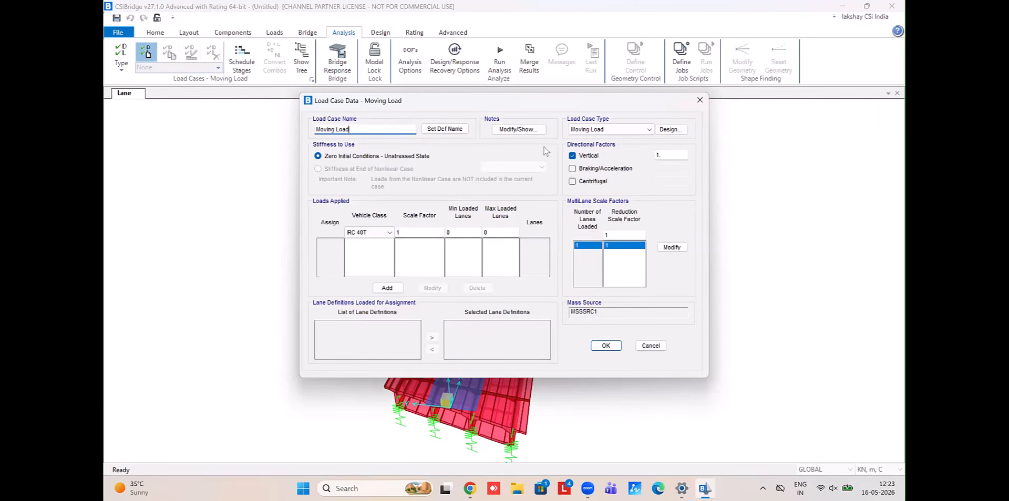
click(594, 167)
click(592, 182)
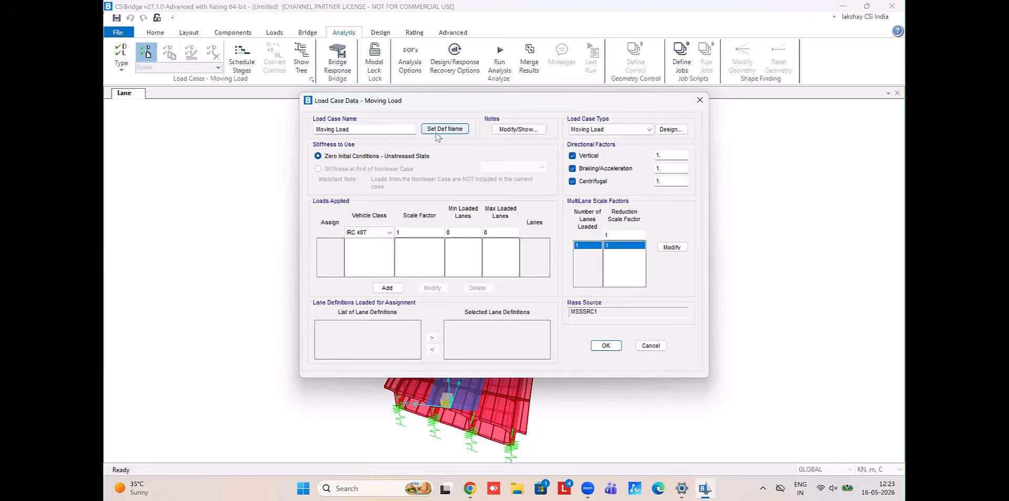
drag(355, 130, 310, 132)
text(ML)
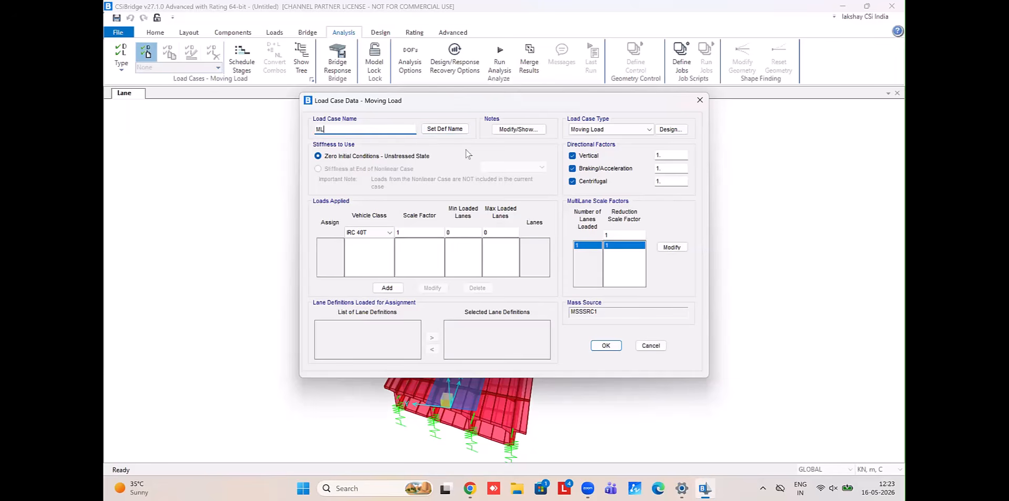
Apply vehicle class VECL1 with scale factor 1 on LANE1 and accept the moving load case
click(362, 233)
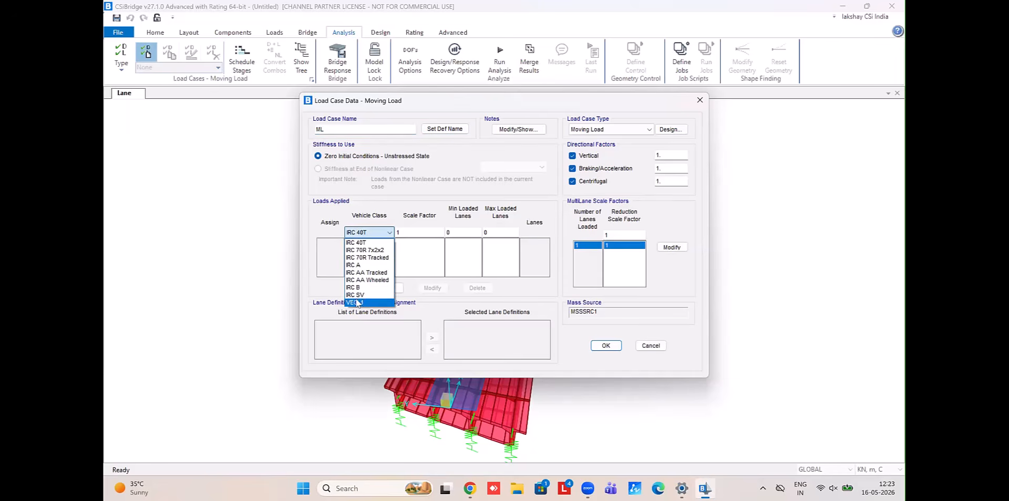
click(358, 303)
click(393, 284)
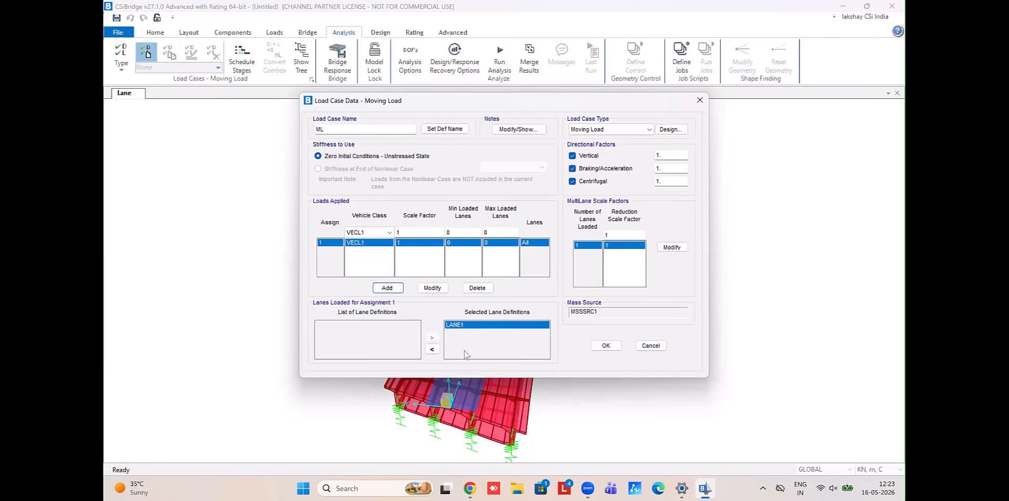
click(432, 349)
click(432, 338)
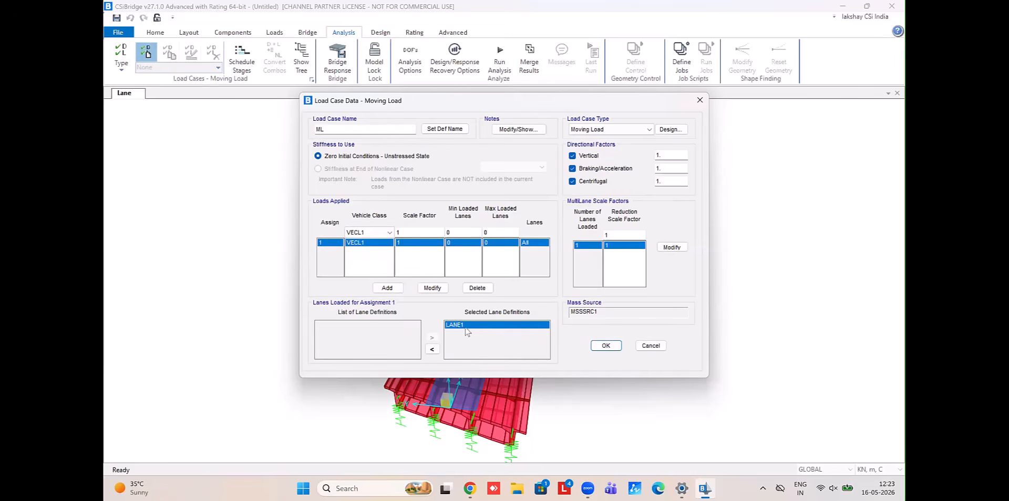
click(603, 348)
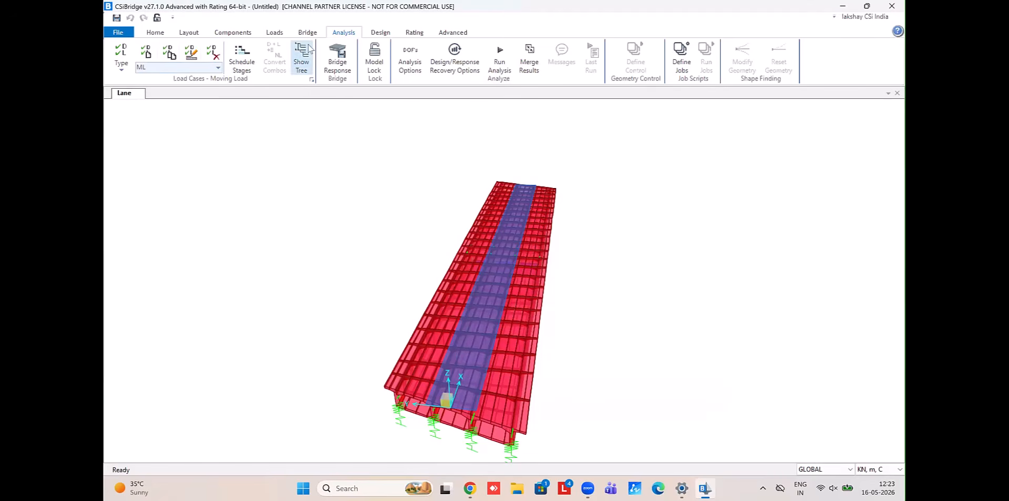
click(233, 32)
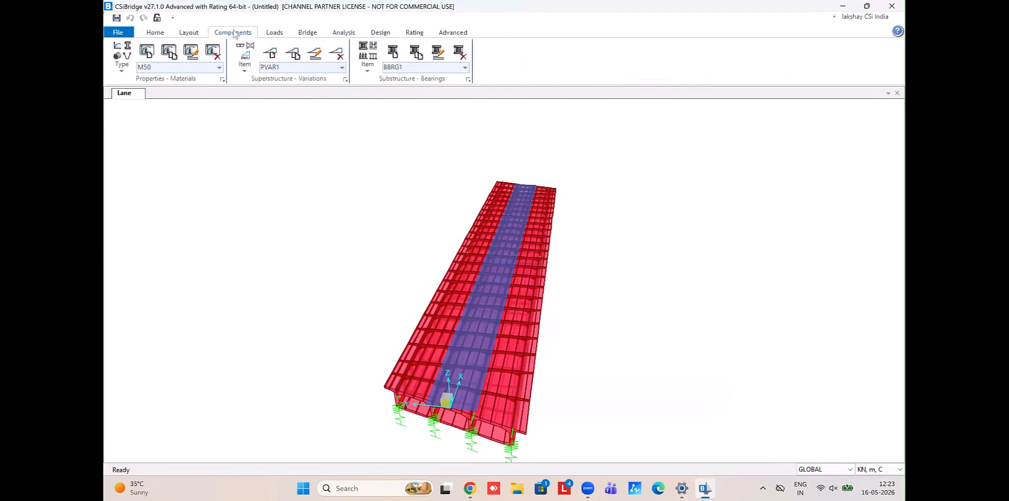
click(189, 33)
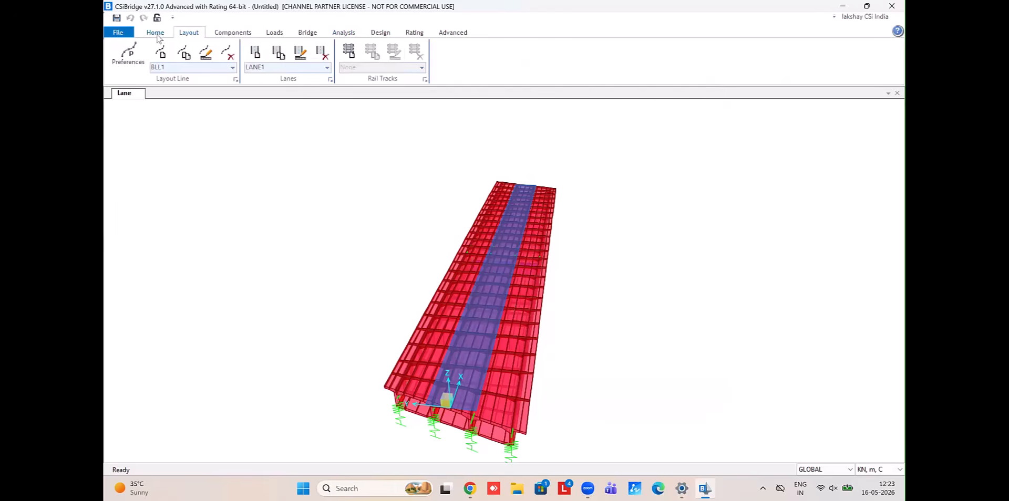
click(215, 33)
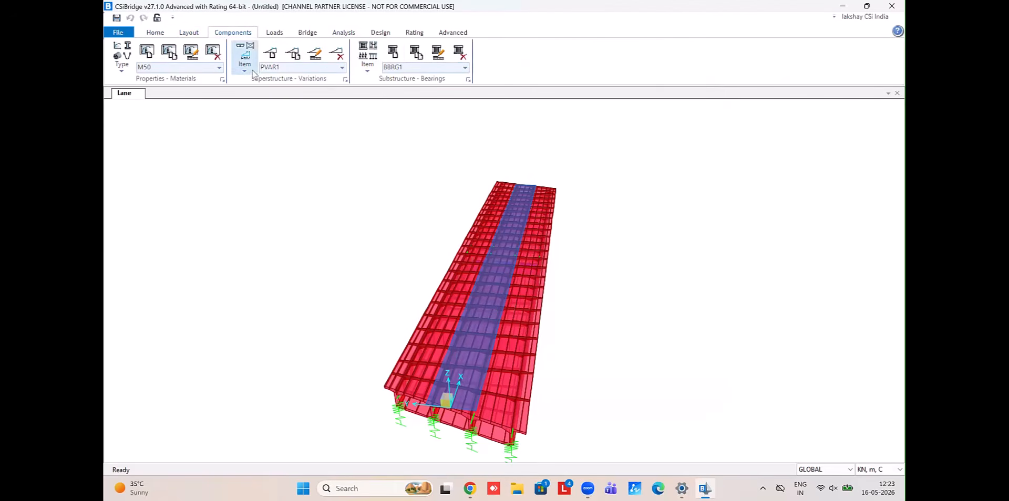
Examine the direction, value and transverse location of the existing line load distributions <BSEC1>BL1 and <BSEC1>BL2
click(278, 35)
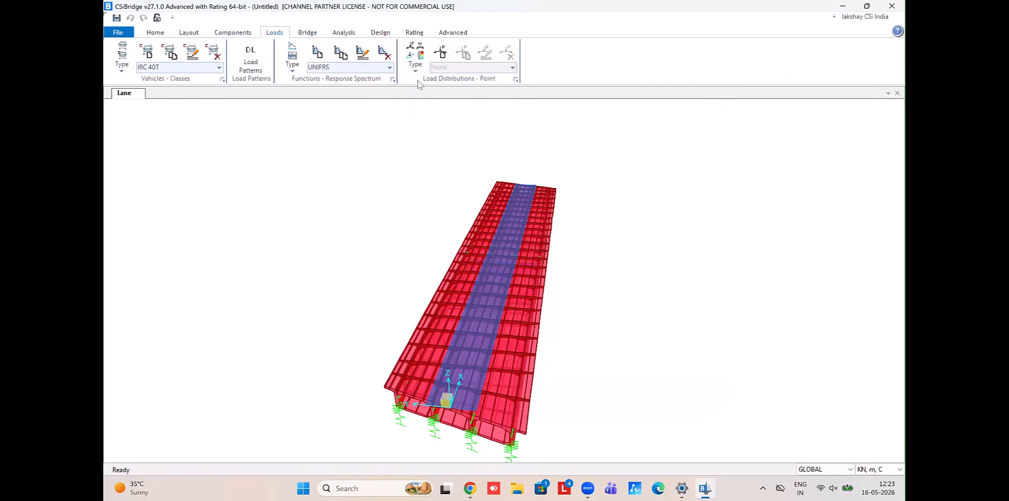
click(414, 63)
click(419, 94)
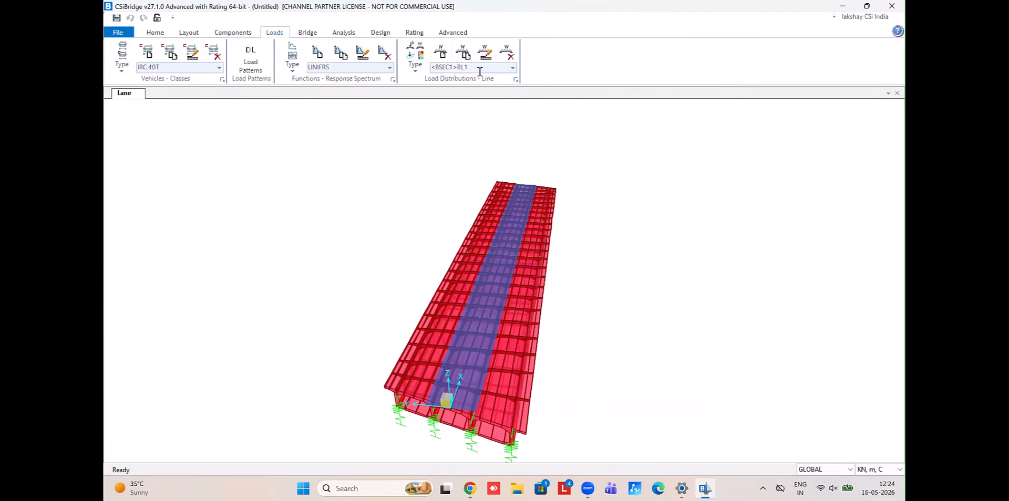
click(512, 67)
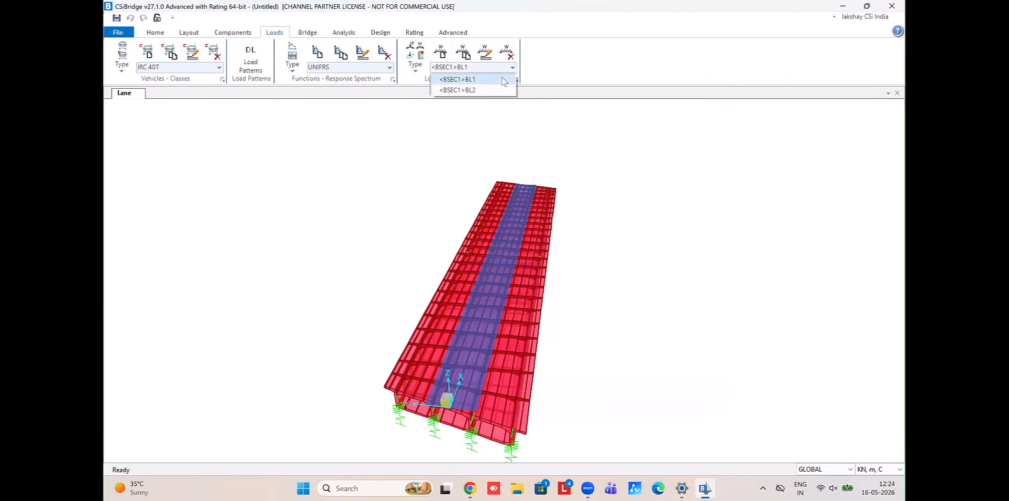
click(444, 137)
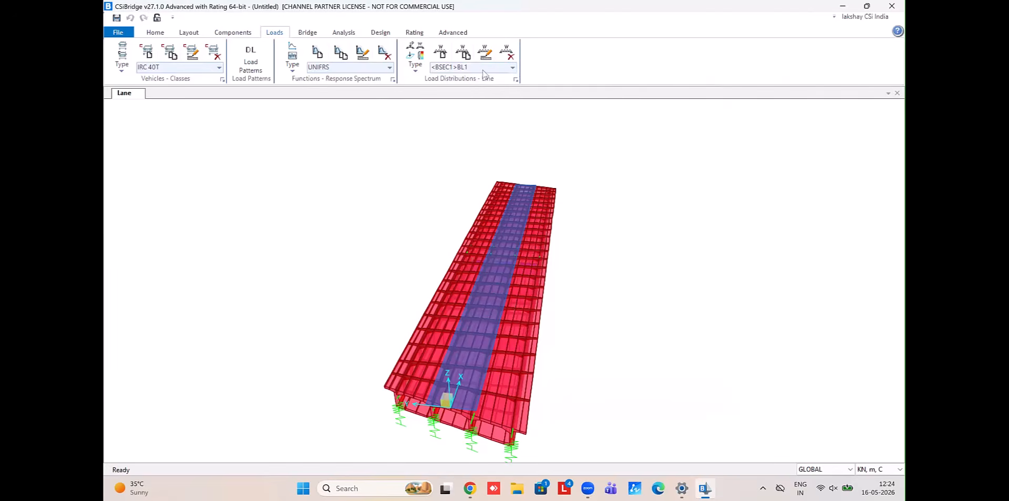
click(487, 53)
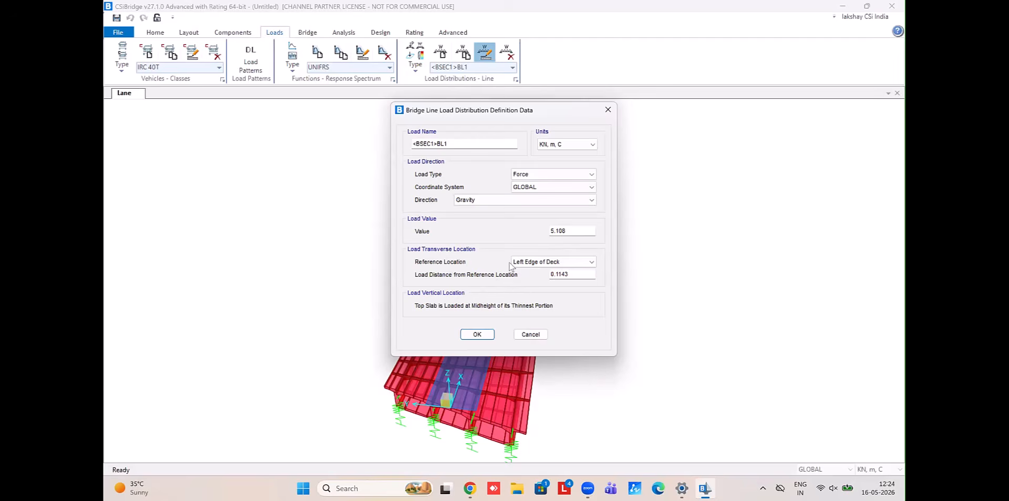
click(477, 335)
click(513, 67)
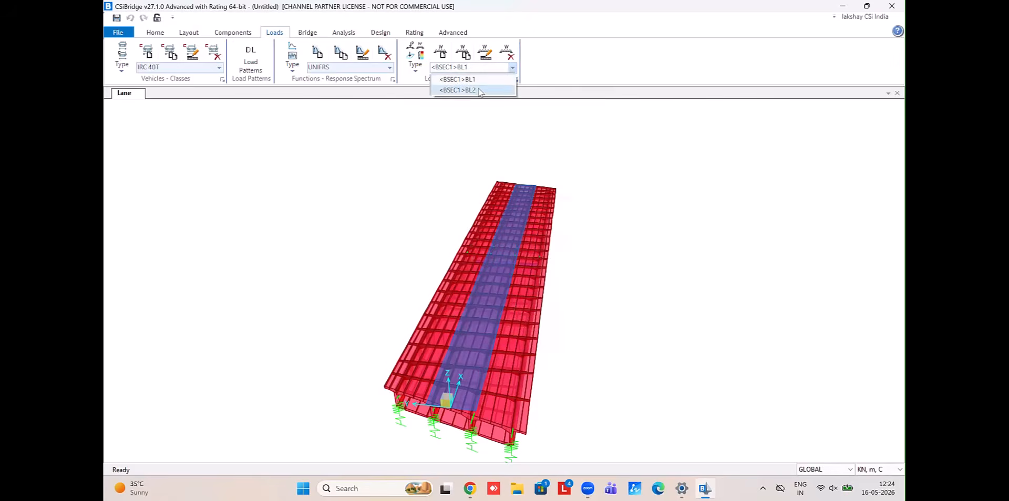
click(452, 94)
click(485, 52)
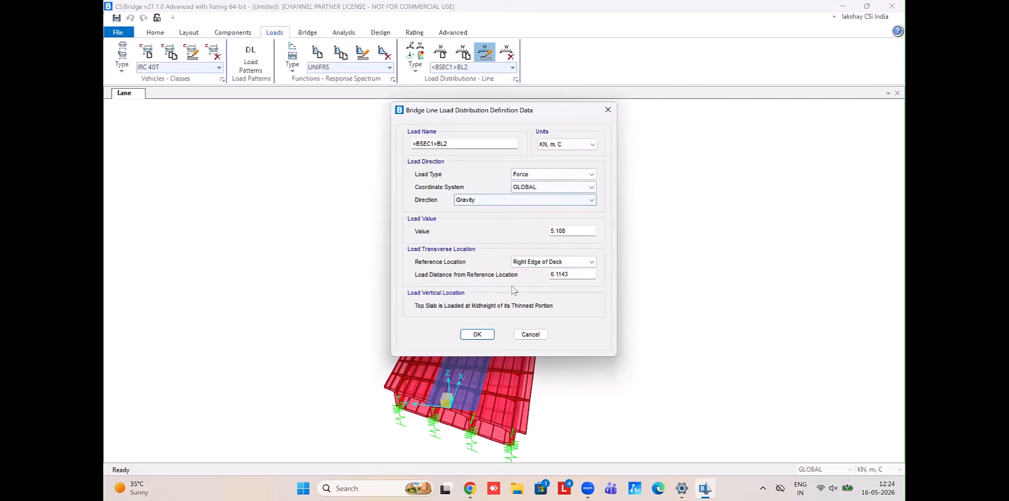
click(490, 337)
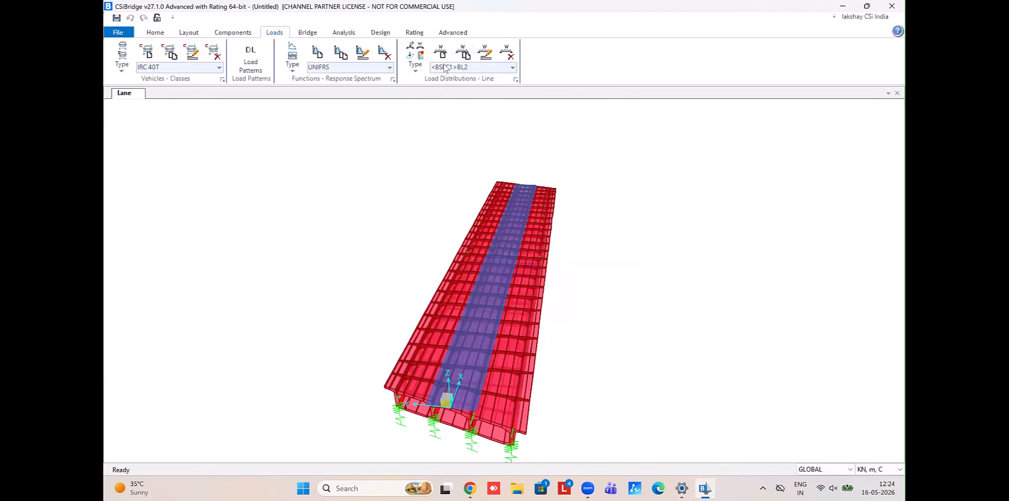
Examine the reference location setting of a new line load distribution without adding it
click(440, 54)
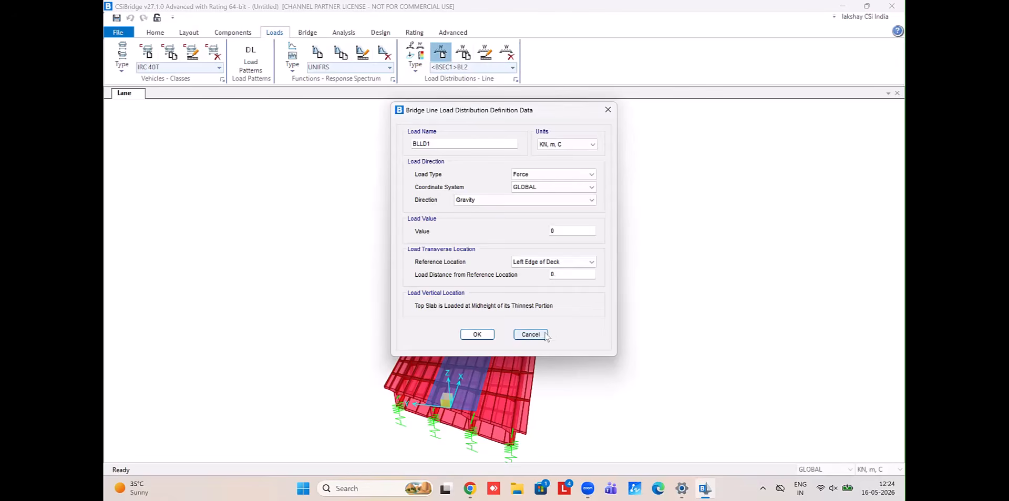
click(549, 262)
click(549, 269)
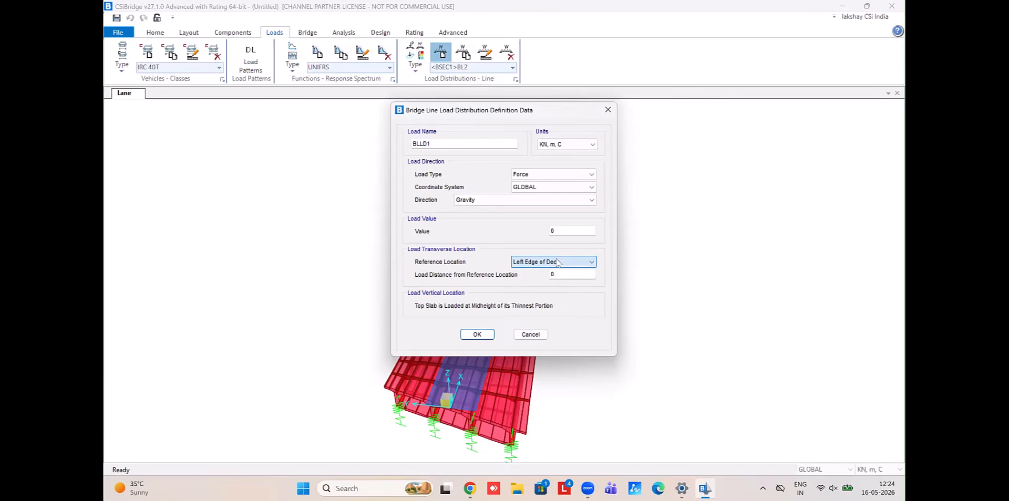
click(530, 334)
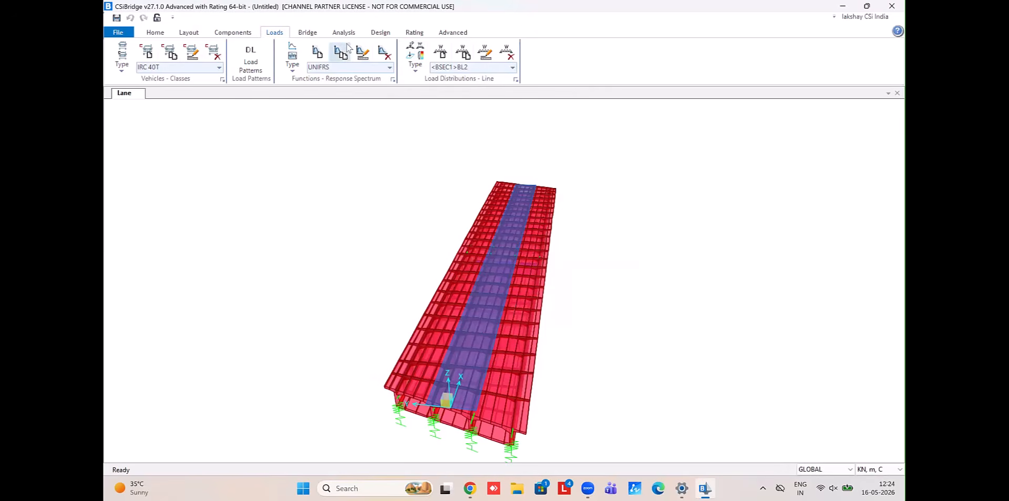
Examine the line load assignments of bridge object BOBJ1, including their load patterns, distributions and start and end stations
click(307, 32)
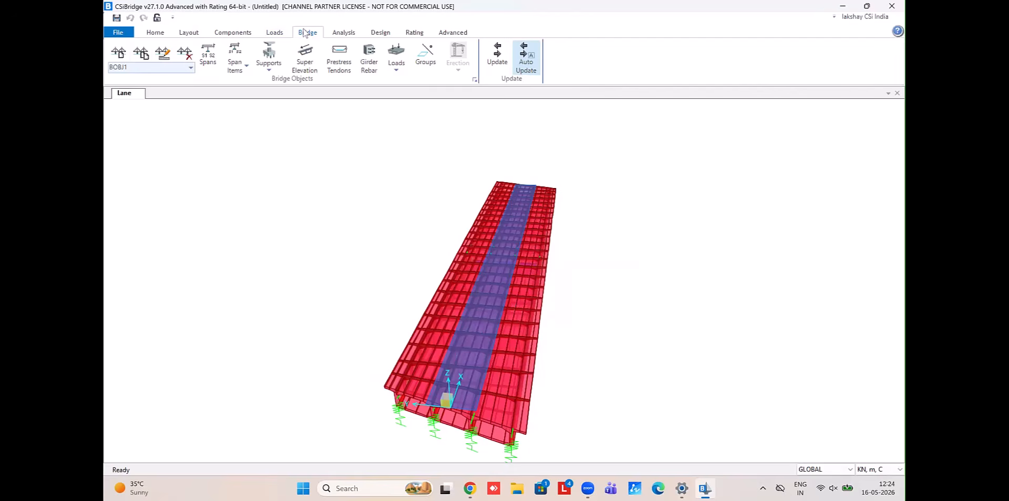
click(163, 53)
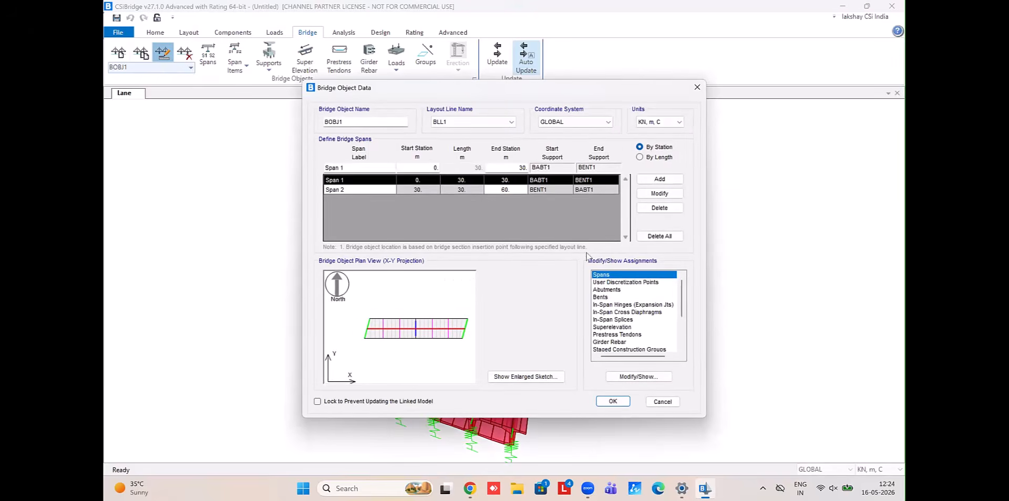
scroll(667, 305, down, 3)
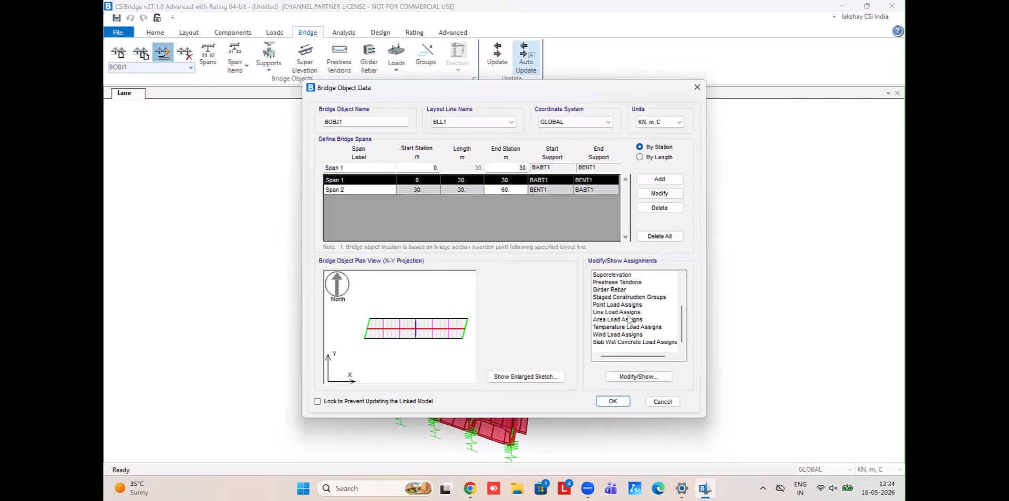
click(620, 312)
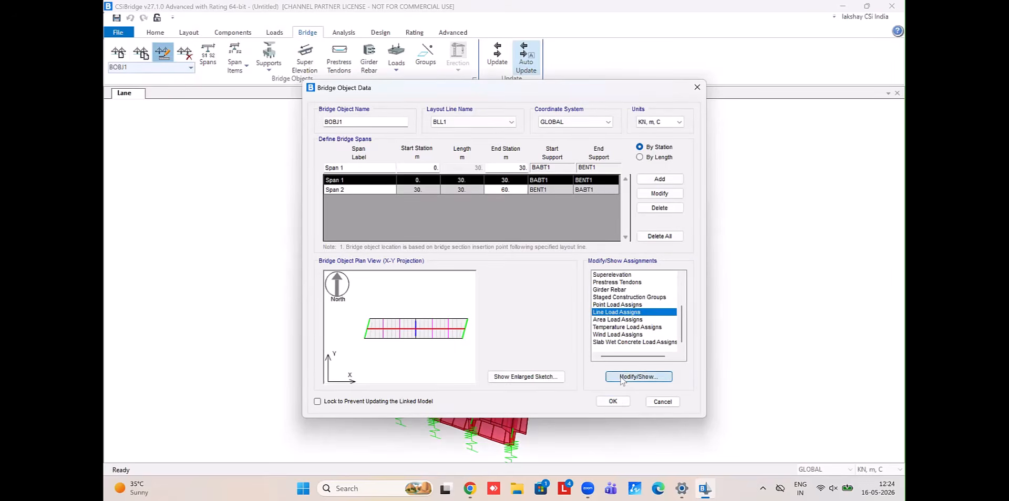
click(639, 377)
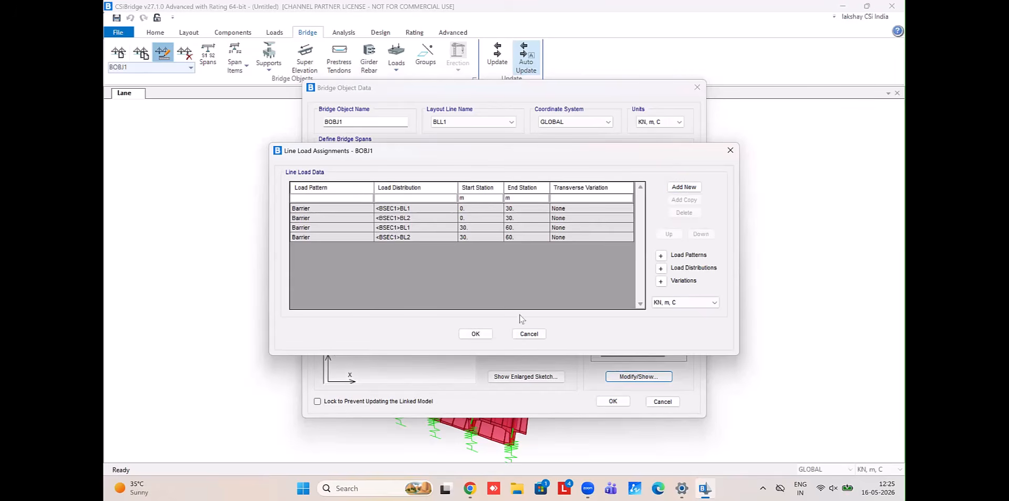
click(483, 337)
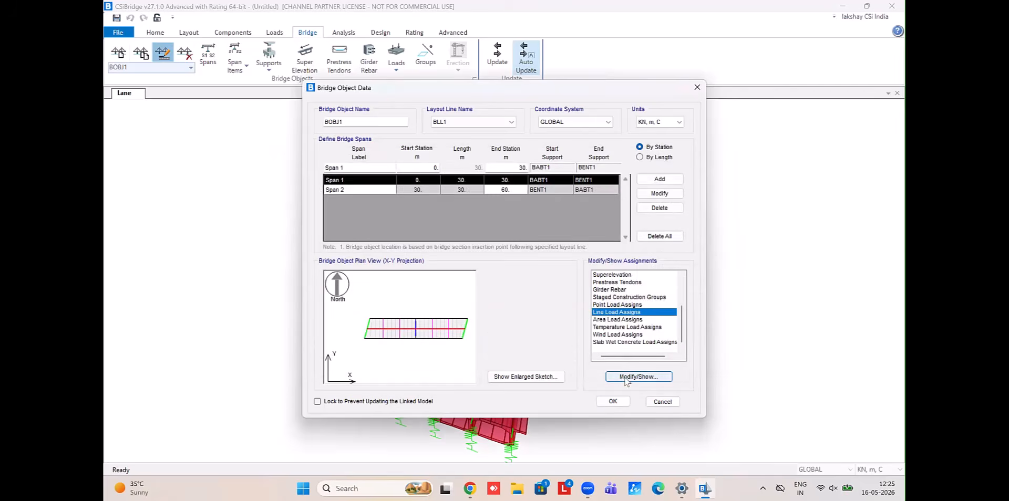
click(613, 402)
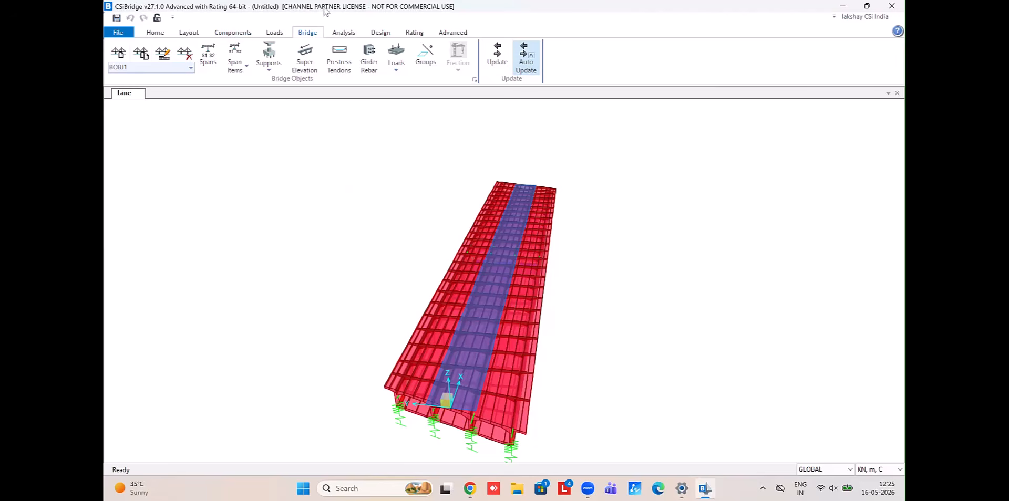
Add a new load pattern named Moving of type Vehicle Live with a self weight multiplier of 0
click(275, 35)
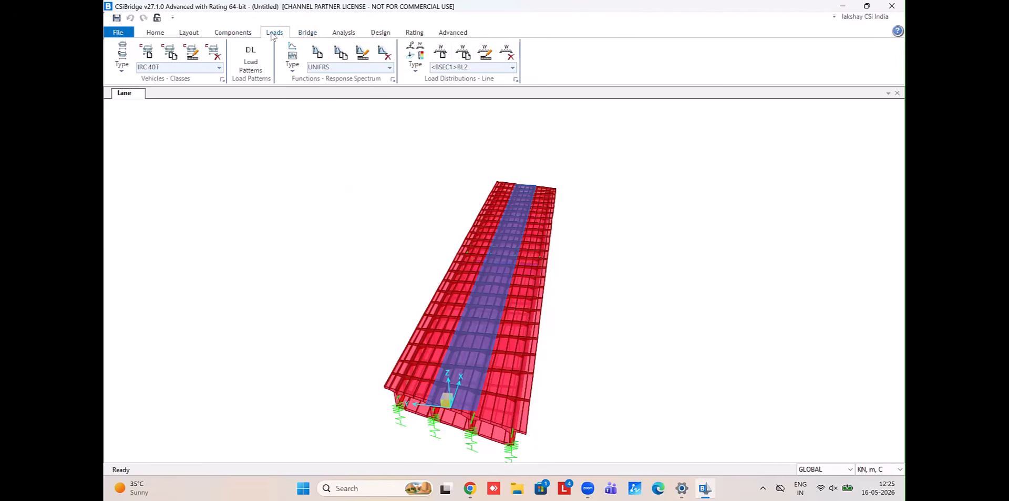
click(251, 58)
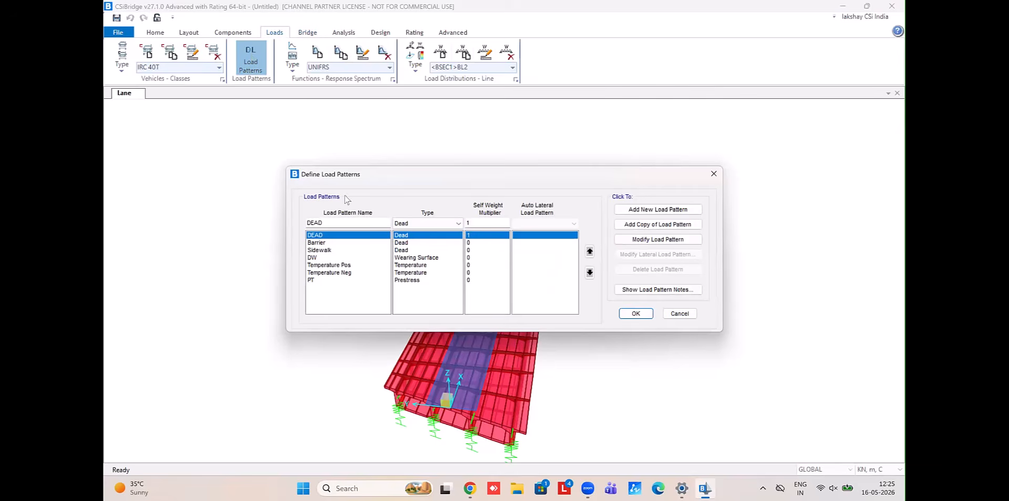
double_click(332, 220)
text(Moving)
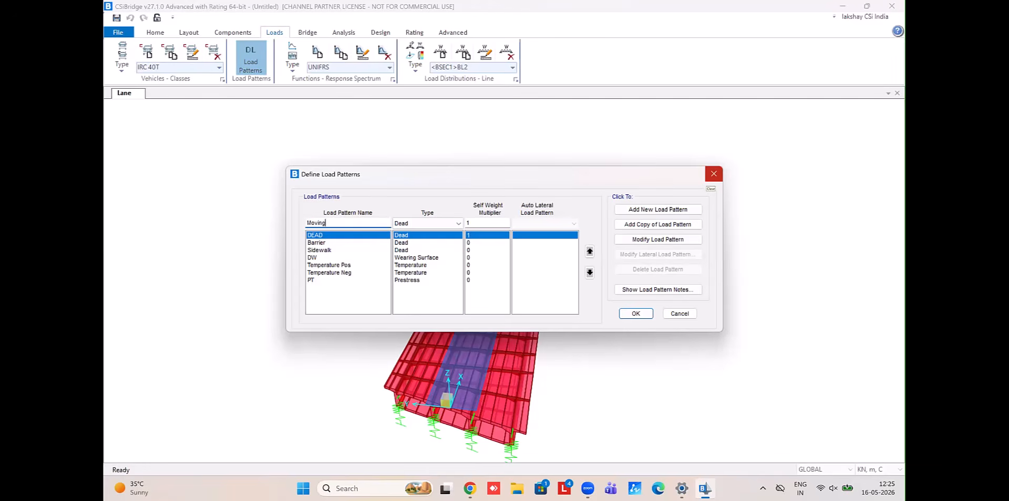
click(428, 223)
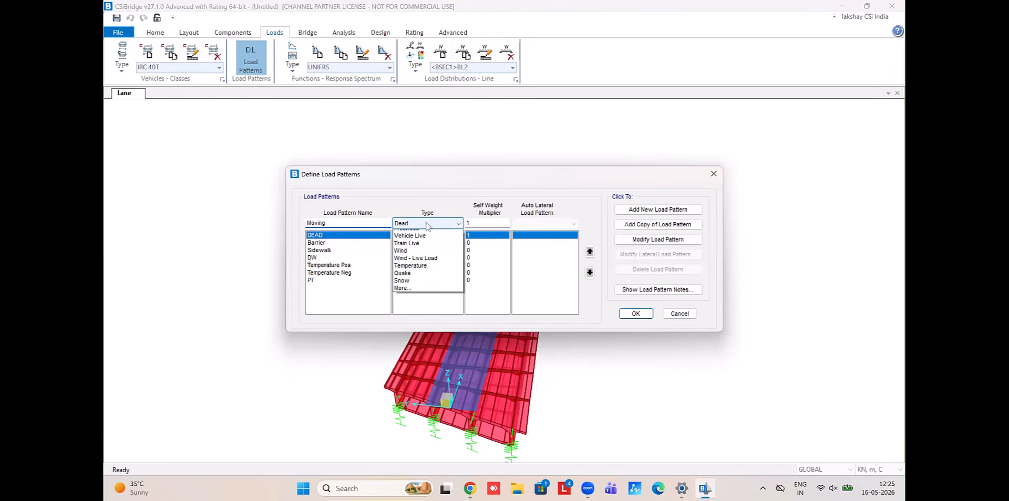
click(432, 256)
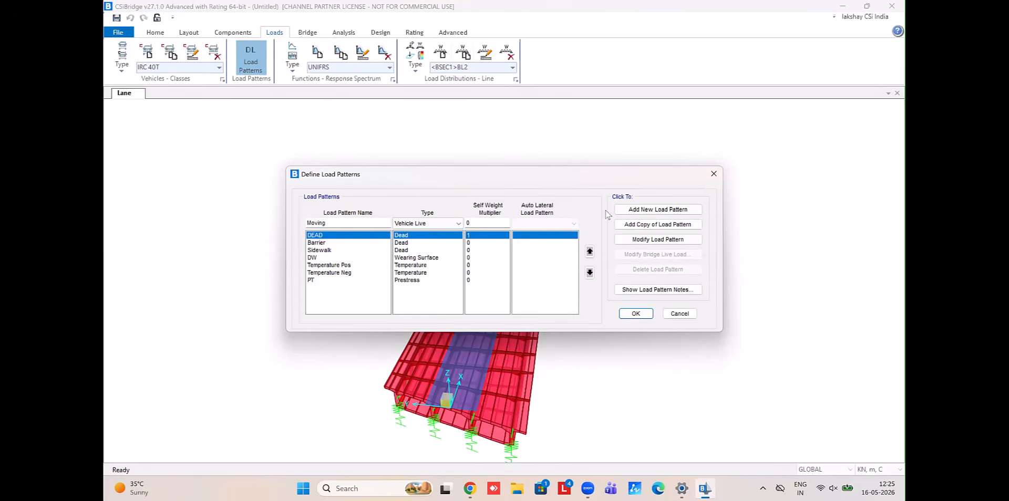
click(639, 211)
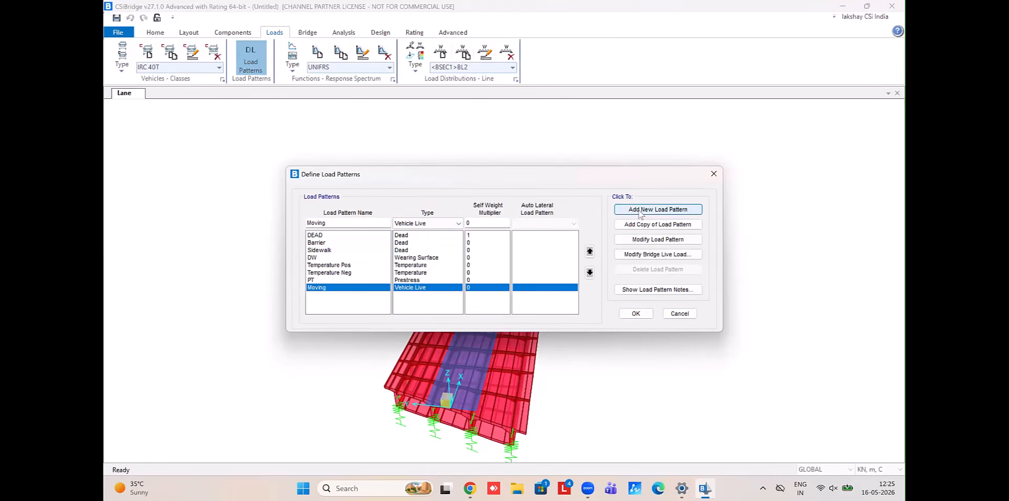
Add vehicle IRC 70R 7x2x2 to the Moving pattern's multi-step live load on LANE1, travelling forward at speed 3 with vertical scale factor 1
click(677, 254)
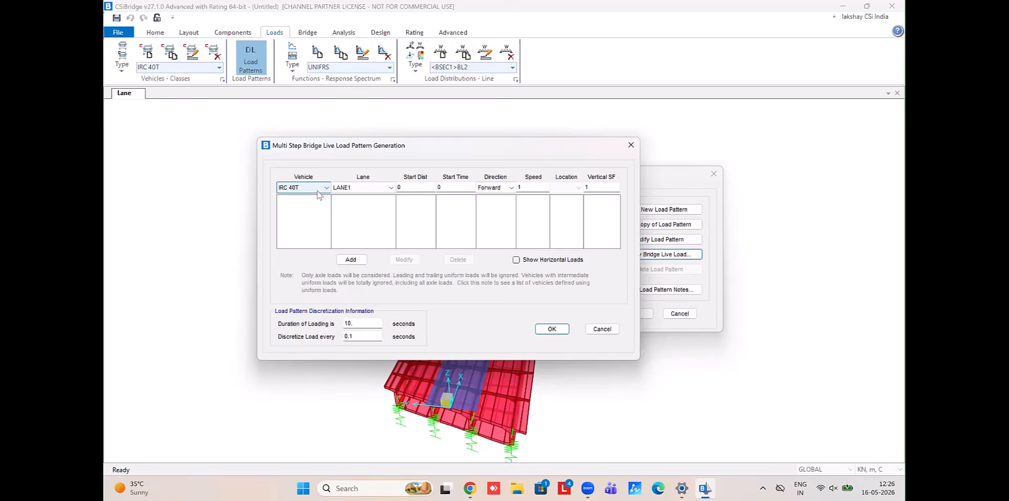
click(317, 190)
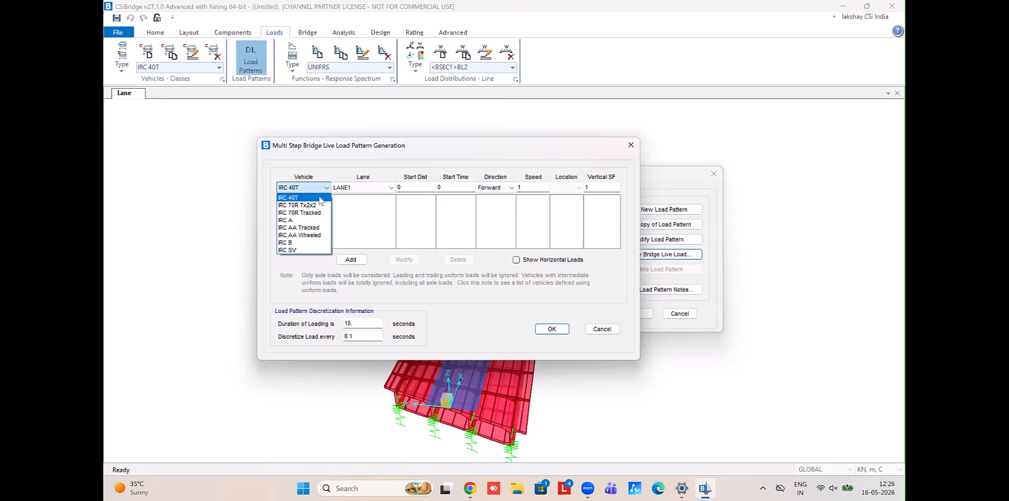
click(294, 220)
click(315, 188)
click(303, 205)
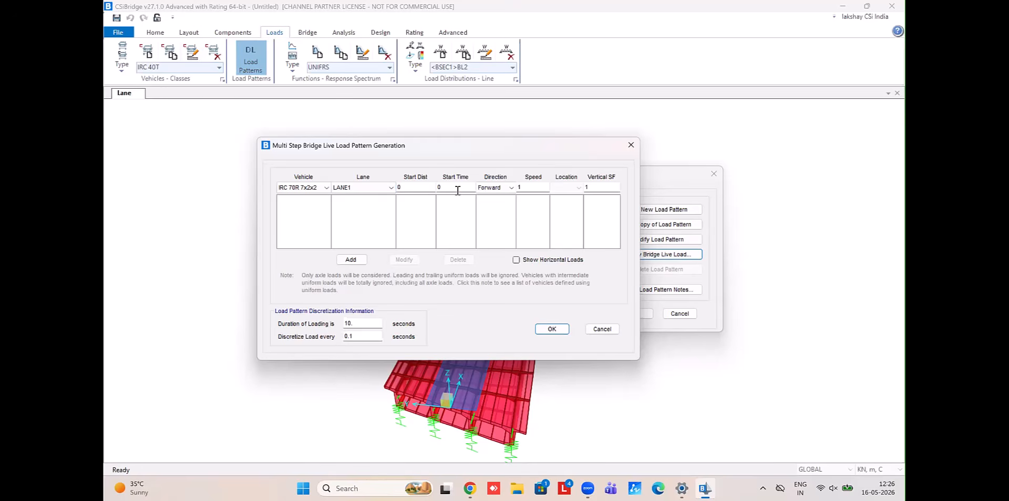
click(494, 187)
click(509, 188)
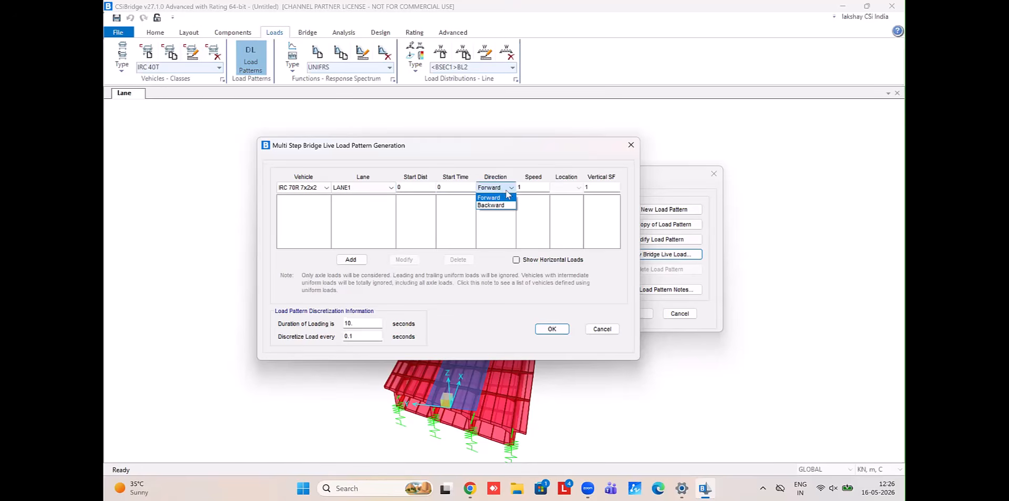
click(508, 191)
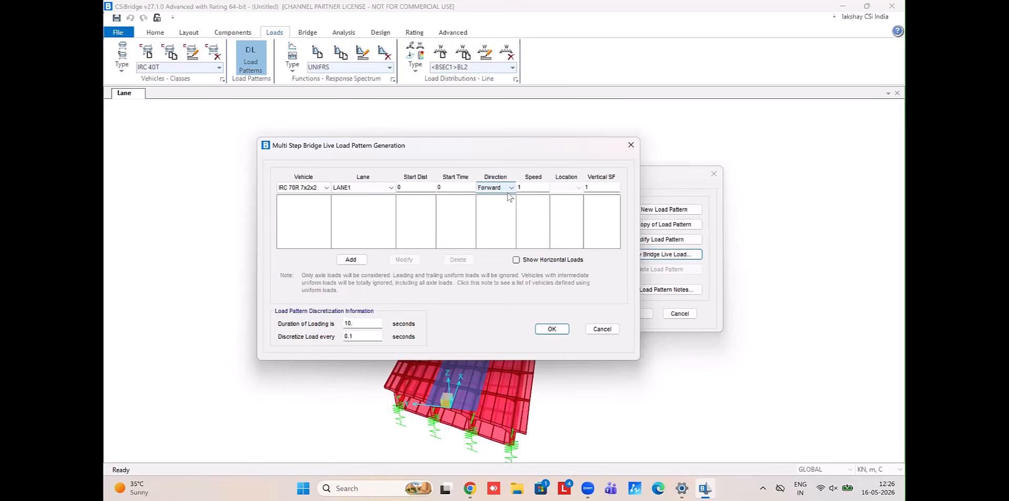
key(Tab)
text(3)
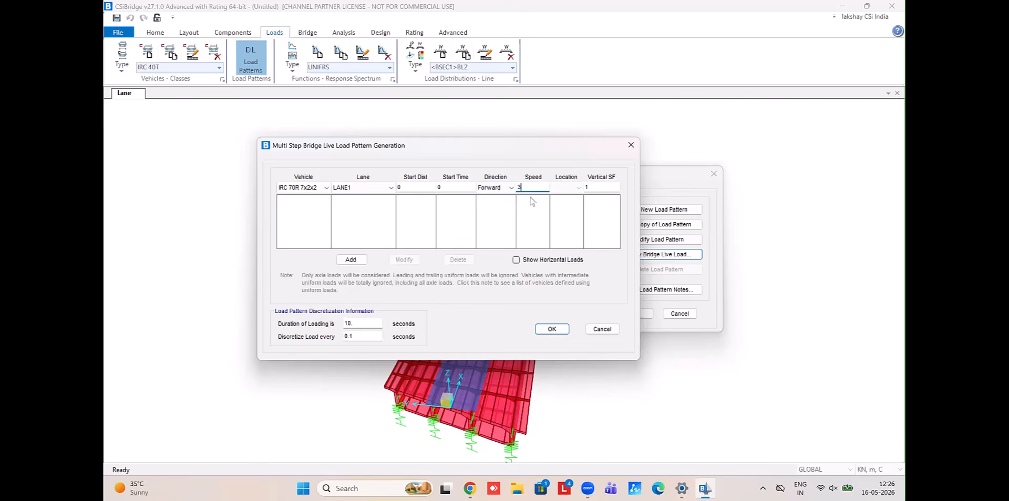
click(356, 260)
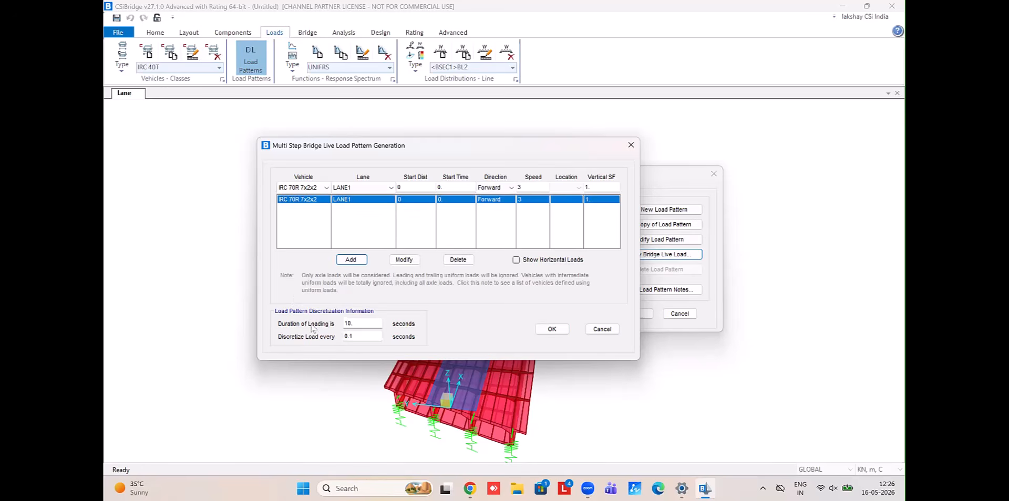
Enter the duration of loading for the multi-step live load and accept the load pattern definitions
click(367, 326)
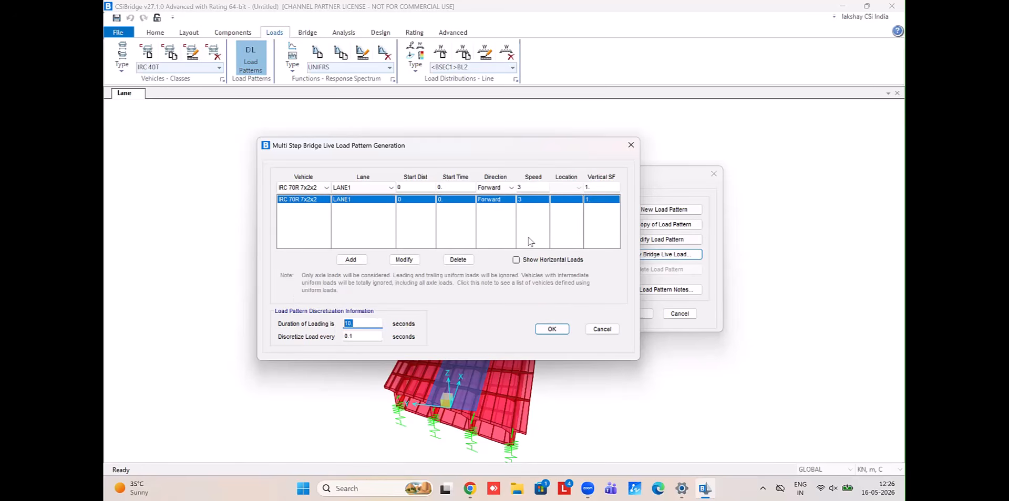
text(1)
click(561, 331)
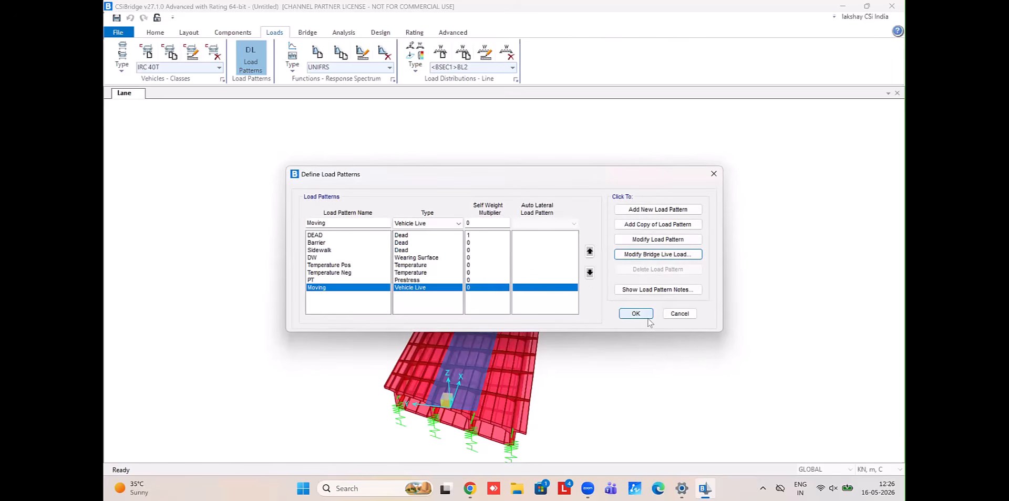
click(636, 313)
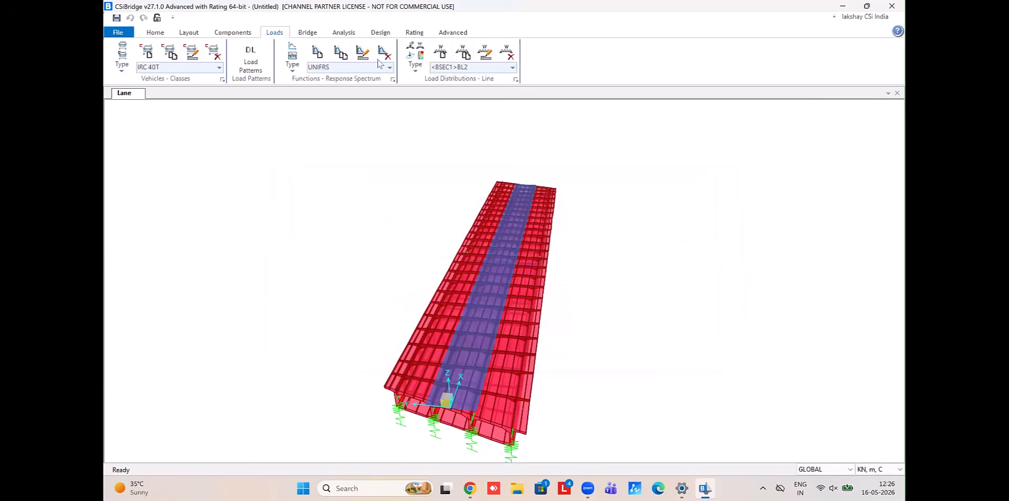
Examine the load case type, applied load and scale factor of the load case Moving
click(344, 33)
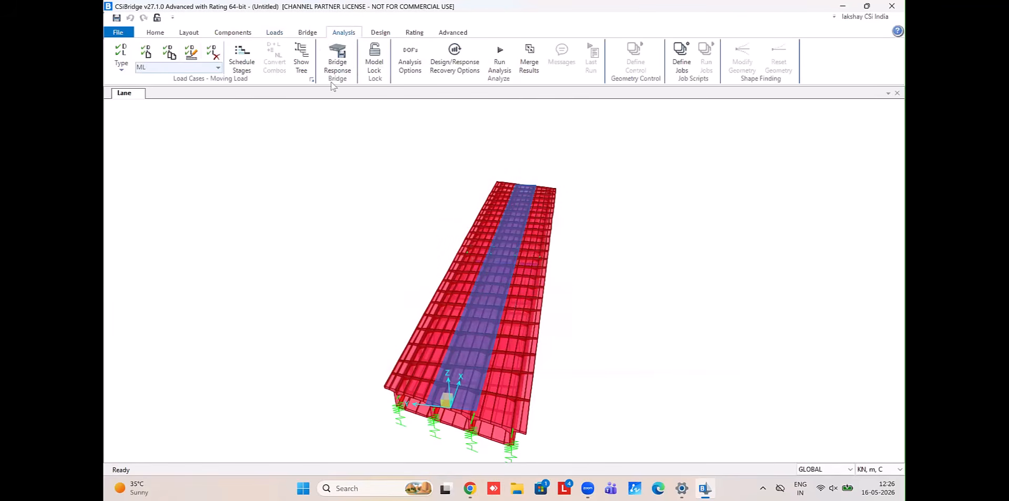
click(312, 81)
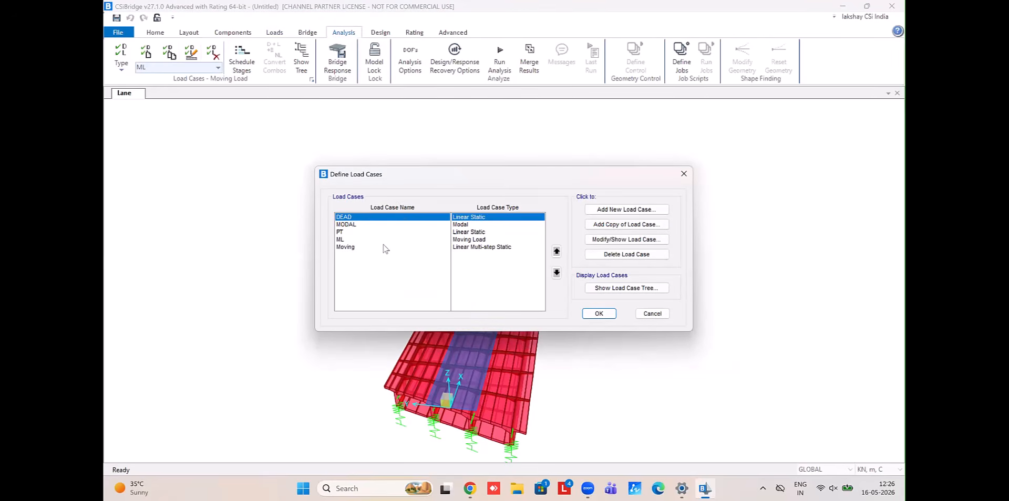
click(383, 249)
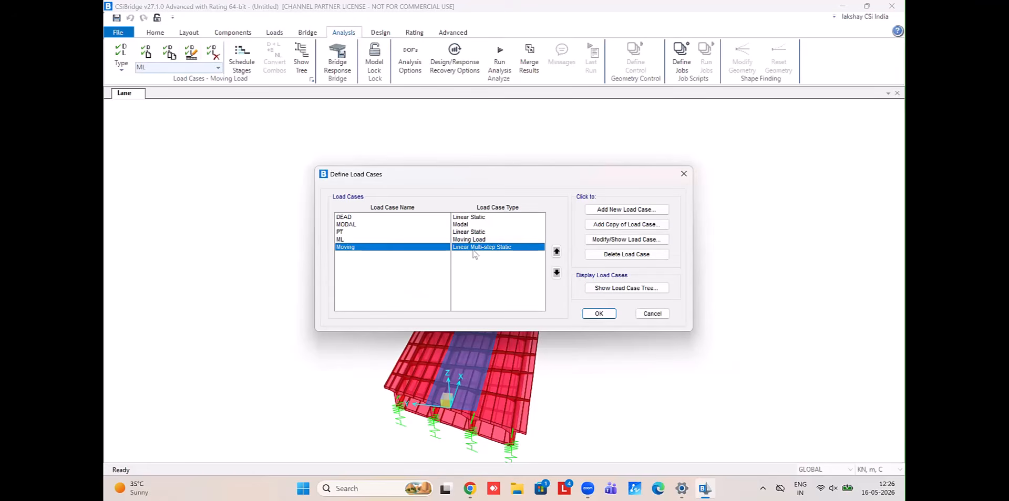
click(590, 240)
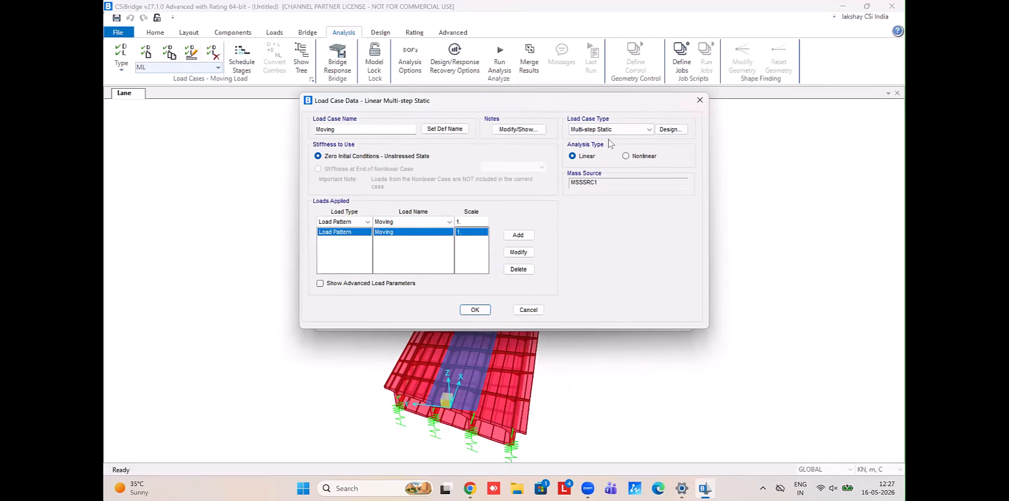
click(475, 310)
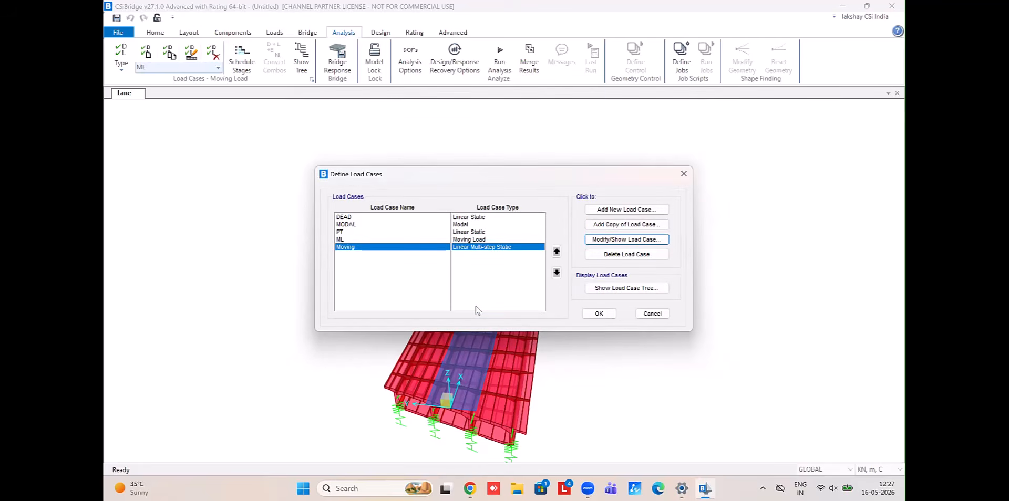
click(597, 316)
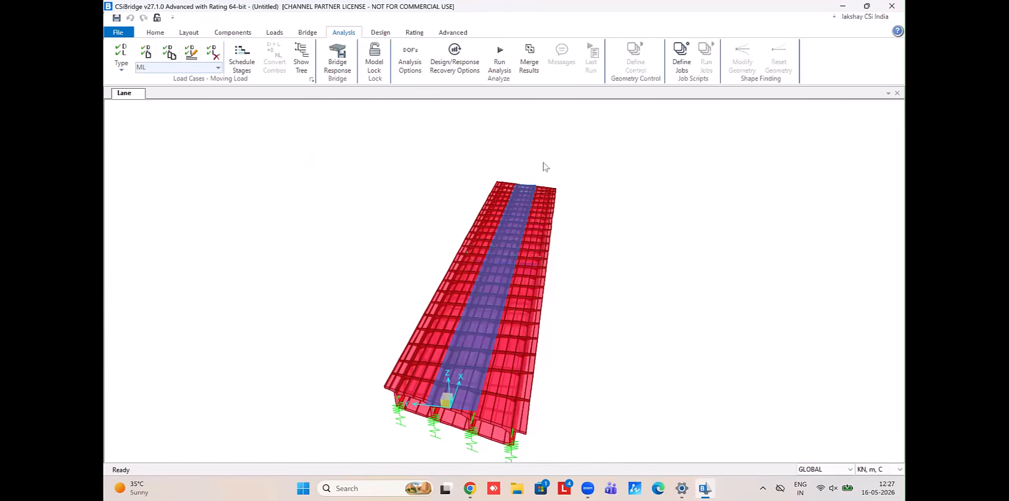
Save the model in the Webinar folder under the file name Webinar 2
click(119, 32)
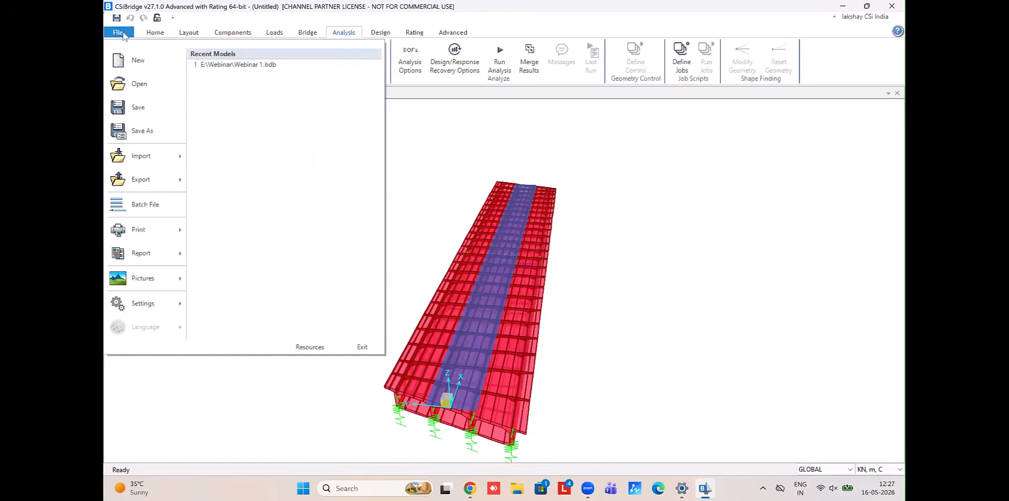
click(131, 107)
click(356, 192)
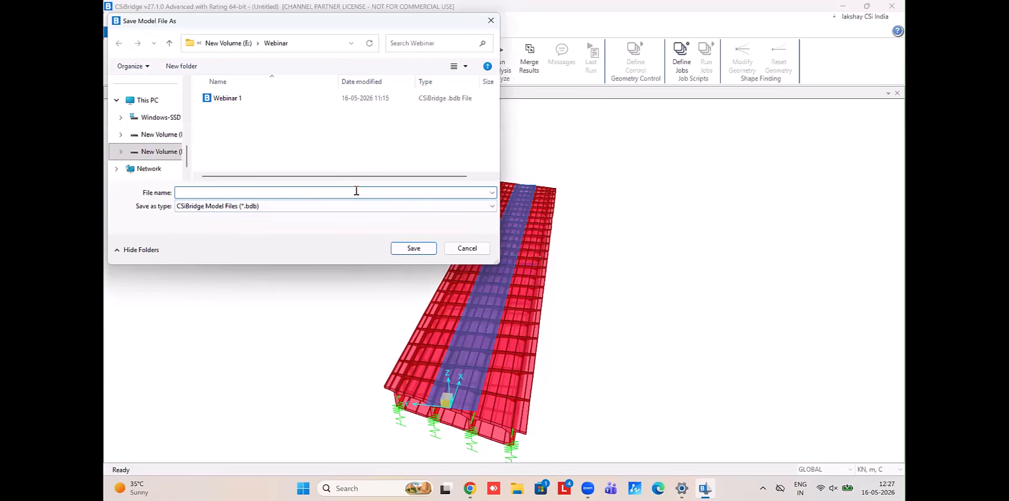
text(Webinar 2)
click(410, 251)
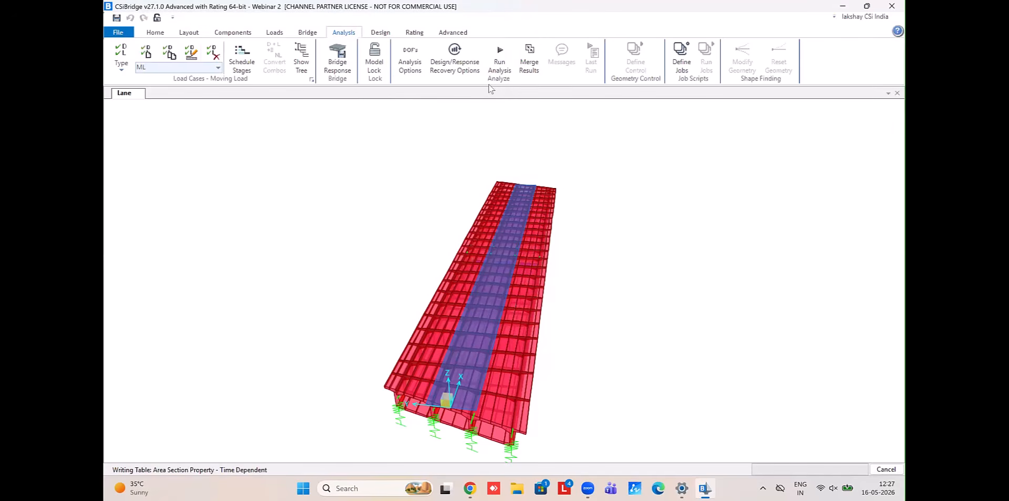
Run the analysis for load cases DEAD, MODAL, PT, ML and Moving, and review the analysis log
click(500, 55)
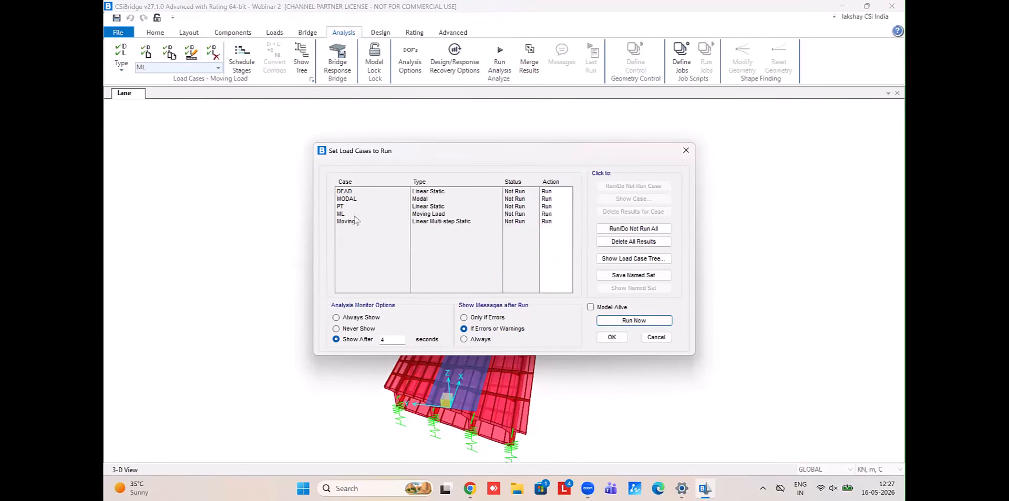
click(652, 321)
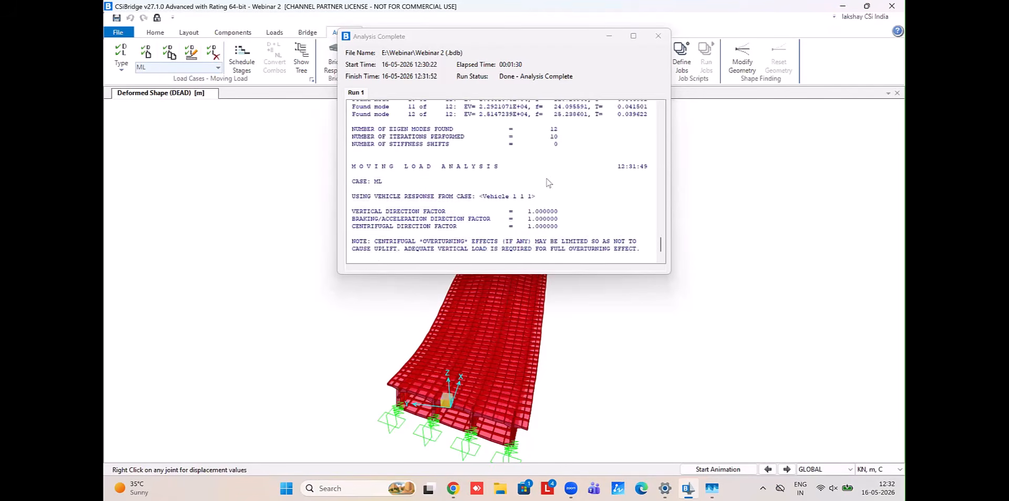
scroll(545, 206, up, 5)
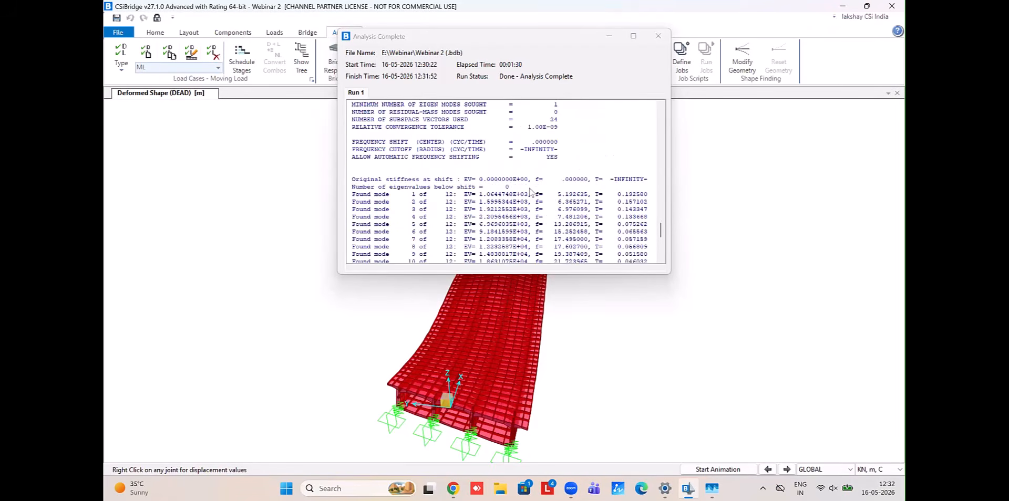
Examine the modal, moving load and linear static sections of the analysis log, and close it
scroll(529, 192, up, 4)
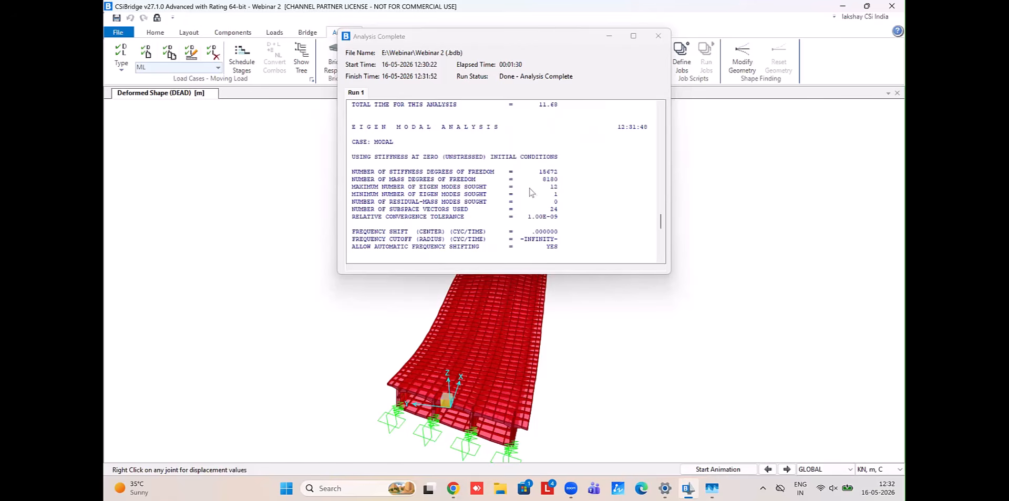
scroll(494, 160, up, 4)
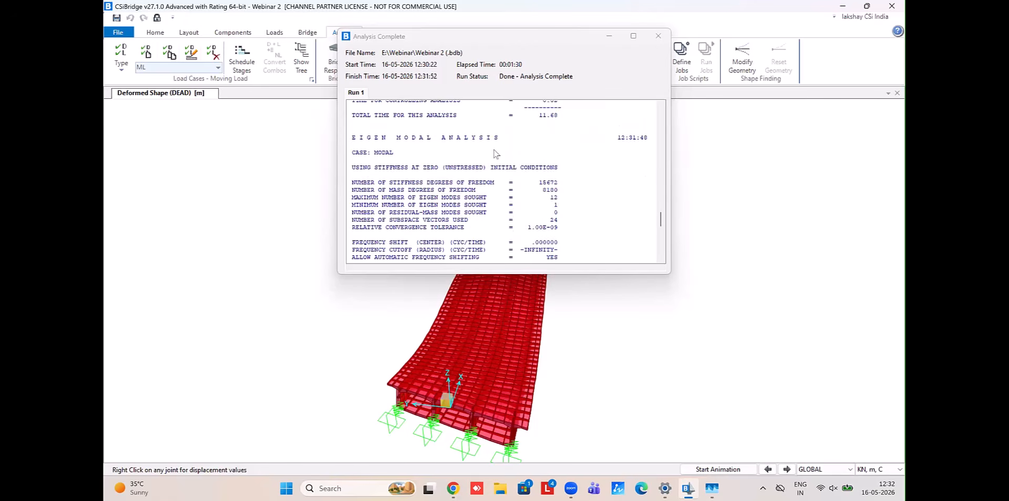
scroll(494, 163, up, 10)
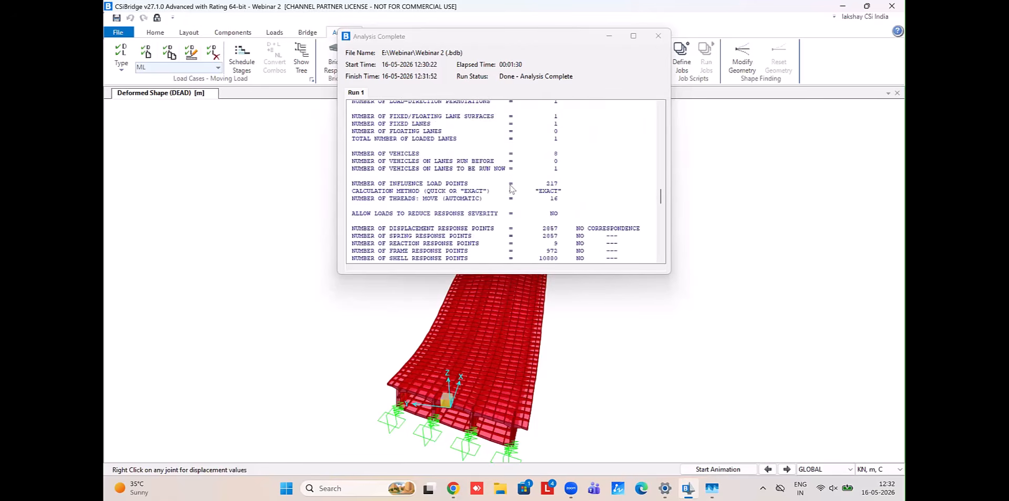
scroll(512, 189, up, 8)
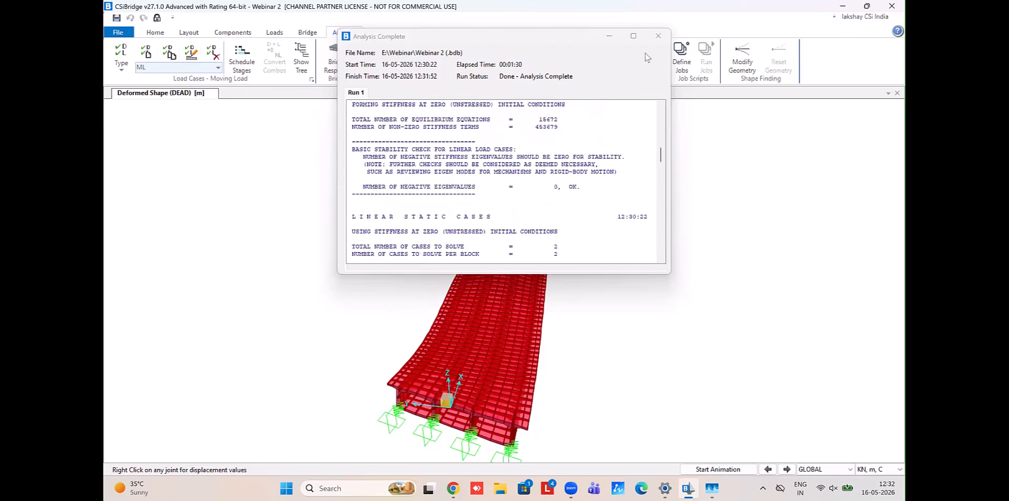
click(666, 36)
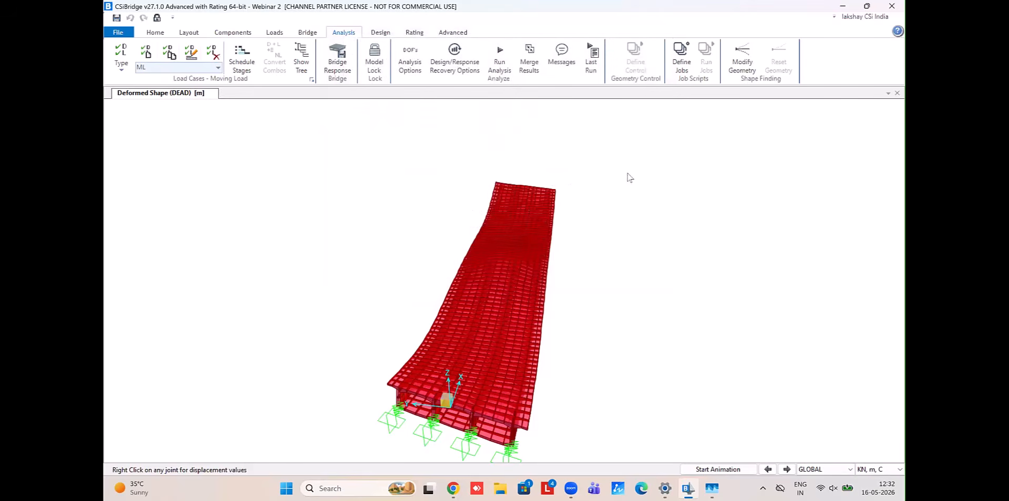
Rotate the deformed shape to a side view along the spans and display the superstructure forces of bridge object BOBJ1
click(163, 34)
click(203, 57)
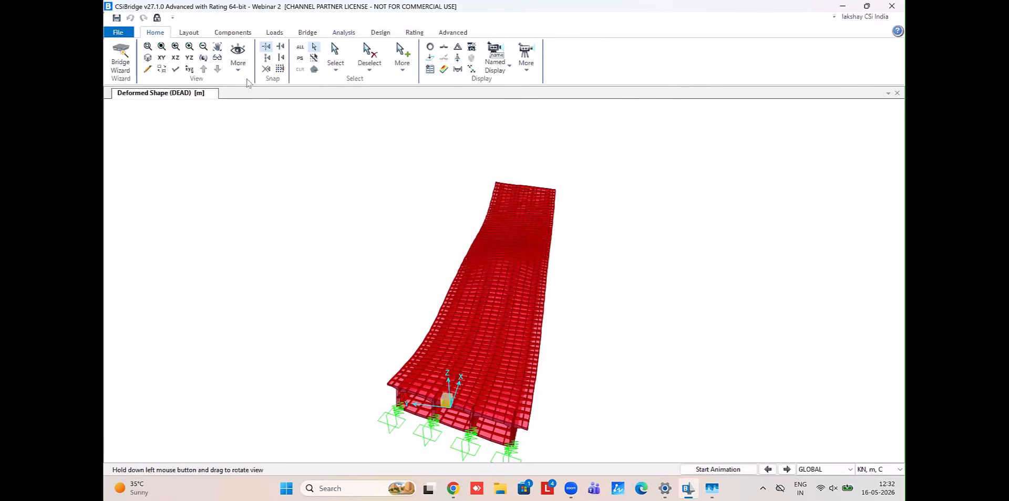
drag(719, 362, 420, 341)
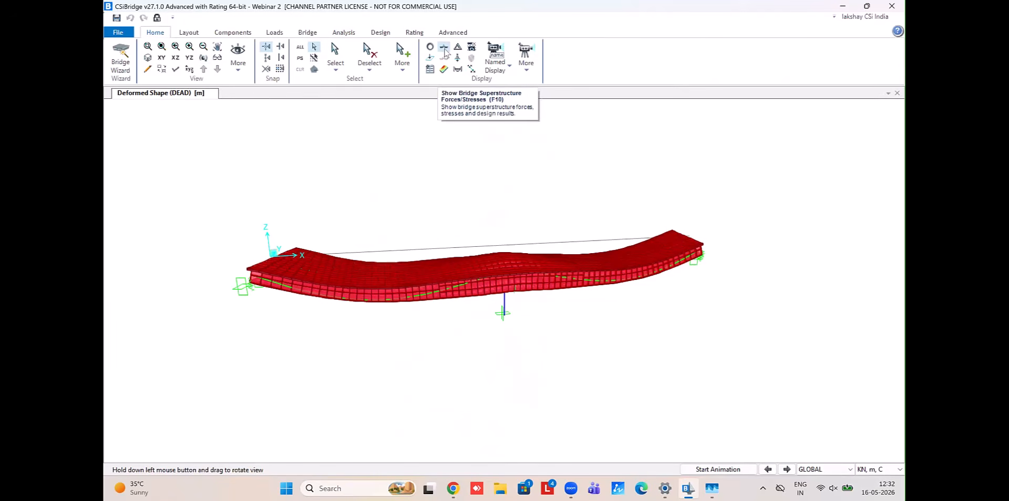
click(445, 49)
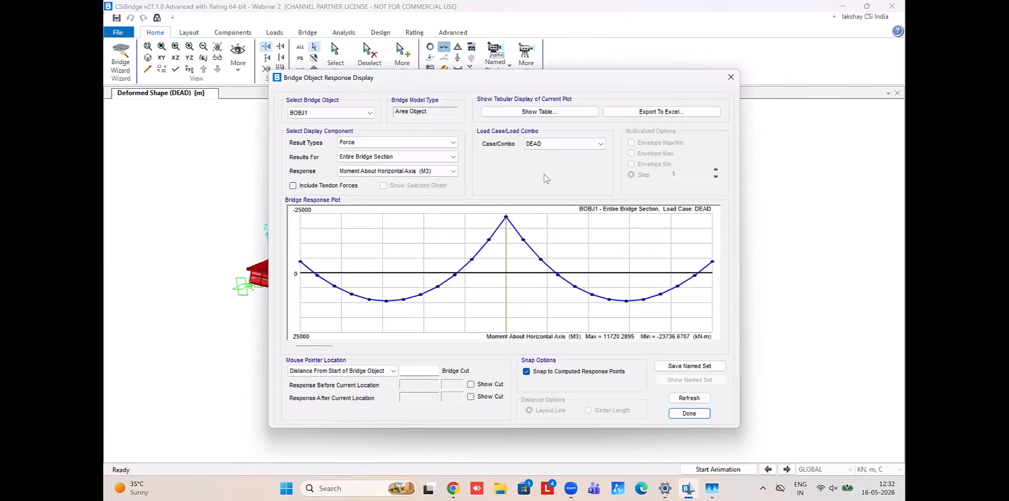
Compare the DEAD moment M3 plots of the exterior and interior girders, and return to the entire bridge section
click(452, 158)
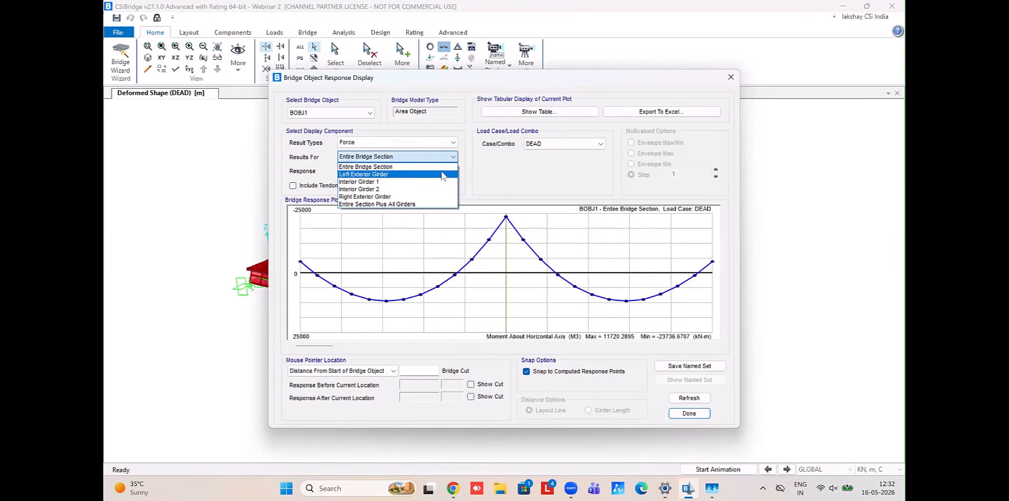
click(443, 174)
click(449, 157)
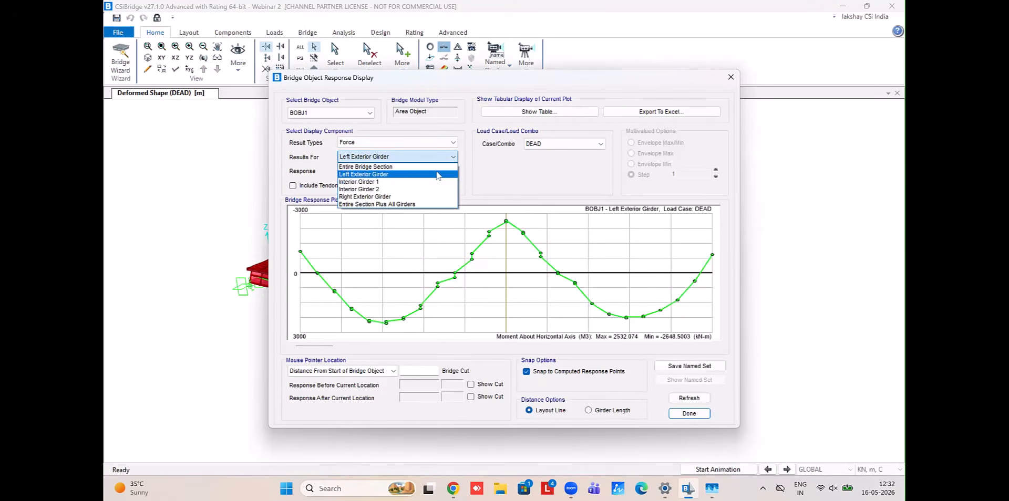
click(437, 173)
click(438, 158)
click(442, 180)
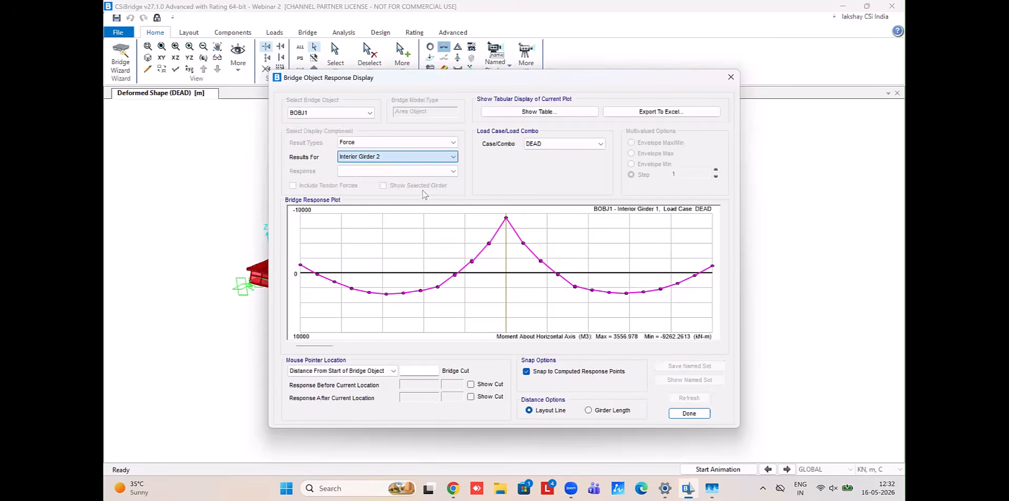
click(440, 157)
click(428, 198)
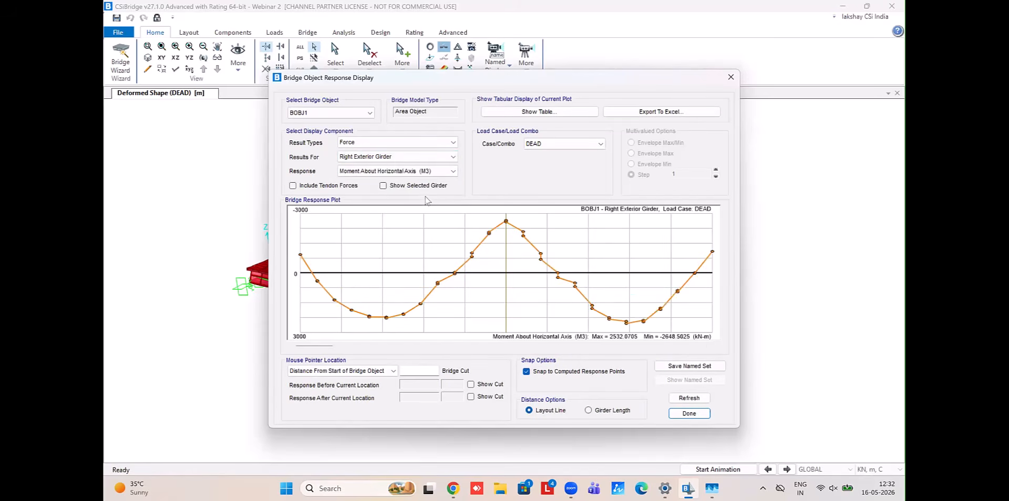
click(430, 157)
click(417, 166)
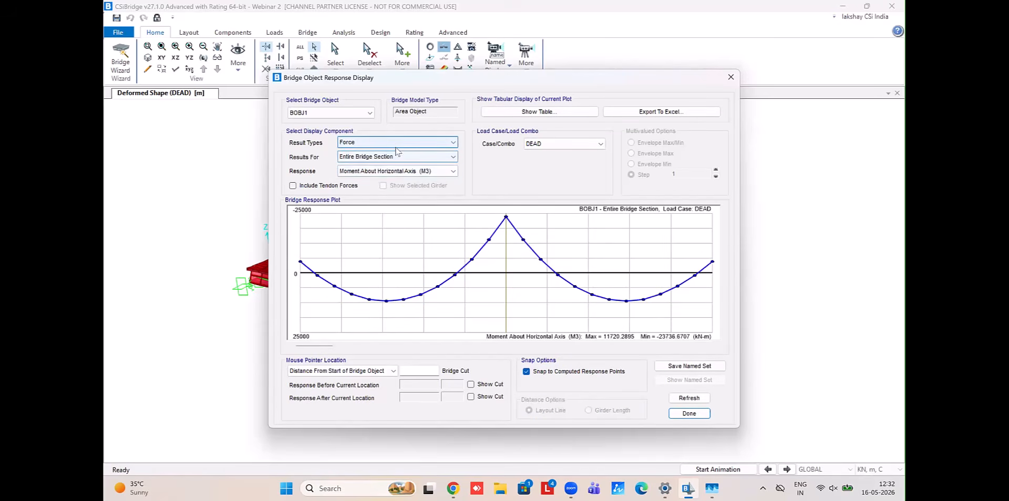
Plot the vertical displacement and the top left longitudinal stress of the entire bridge section for DEAD
click(397, 143)
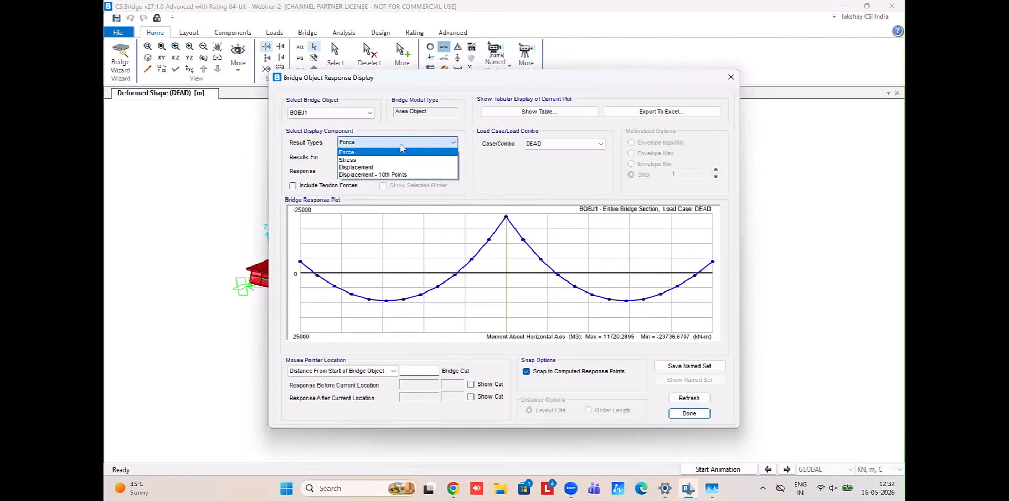
click(379, 167)
click(388, 171)
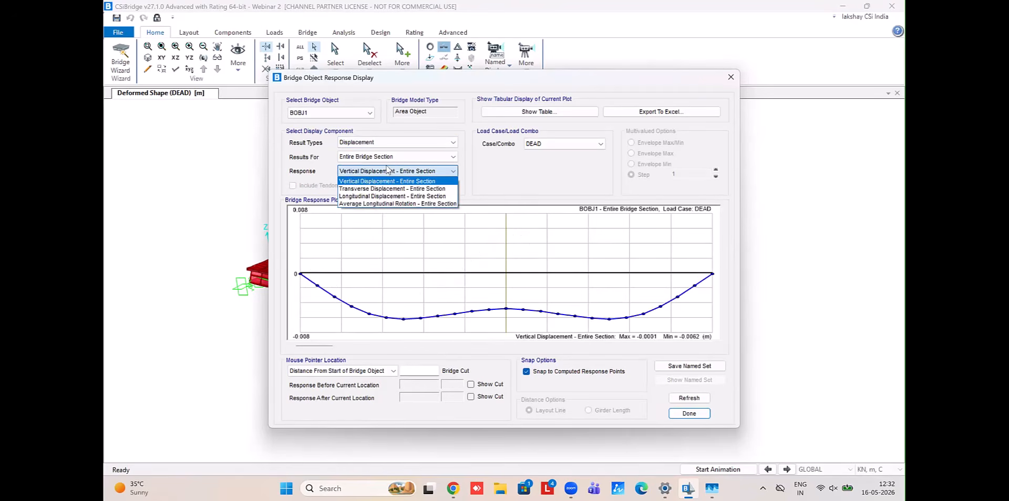
click(393, 150)
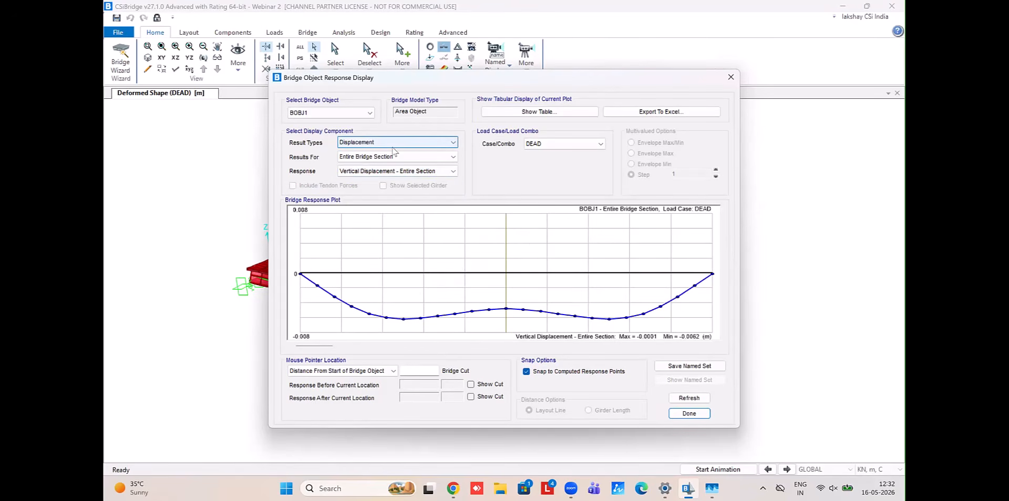
click(395, 143)
click(394, 157)
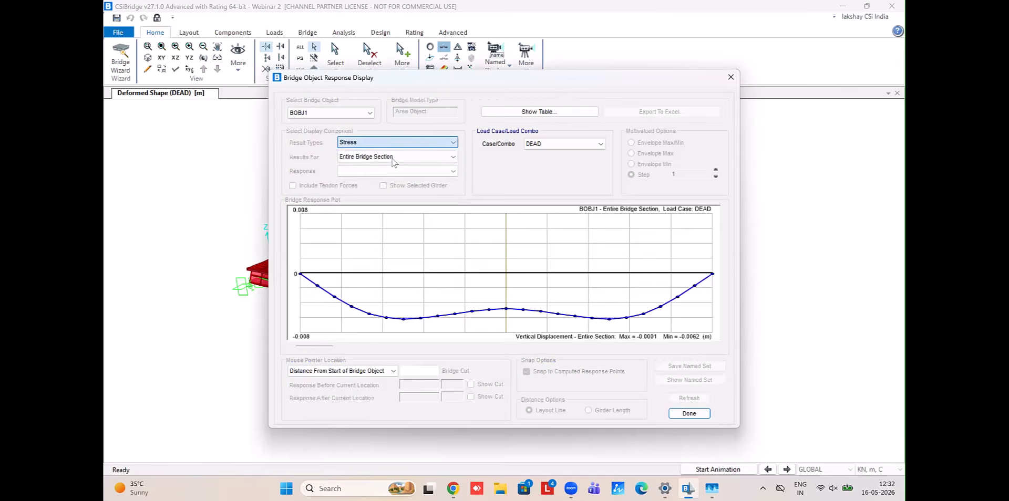
Plot the Max/Min envelope of the top left longitudinal stress for load case Moving
click(557, 144)
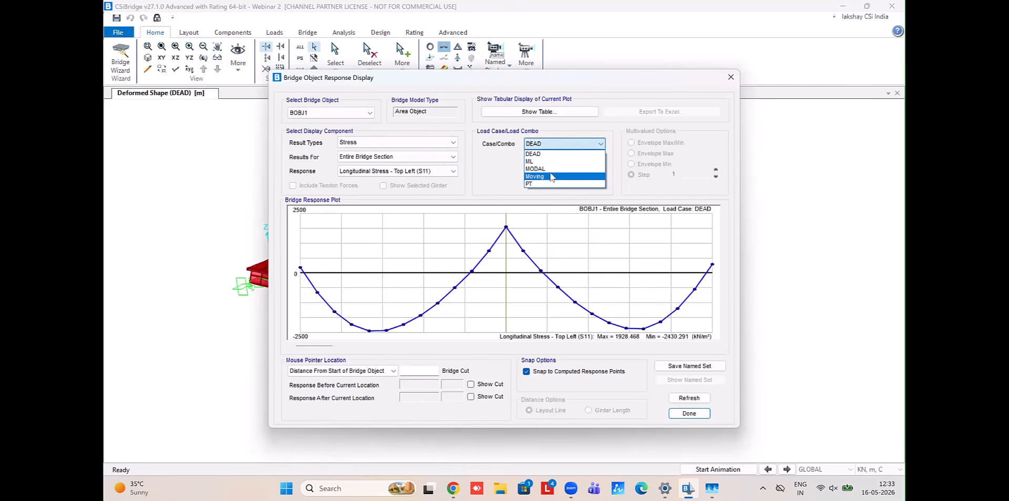
click(550, 177)
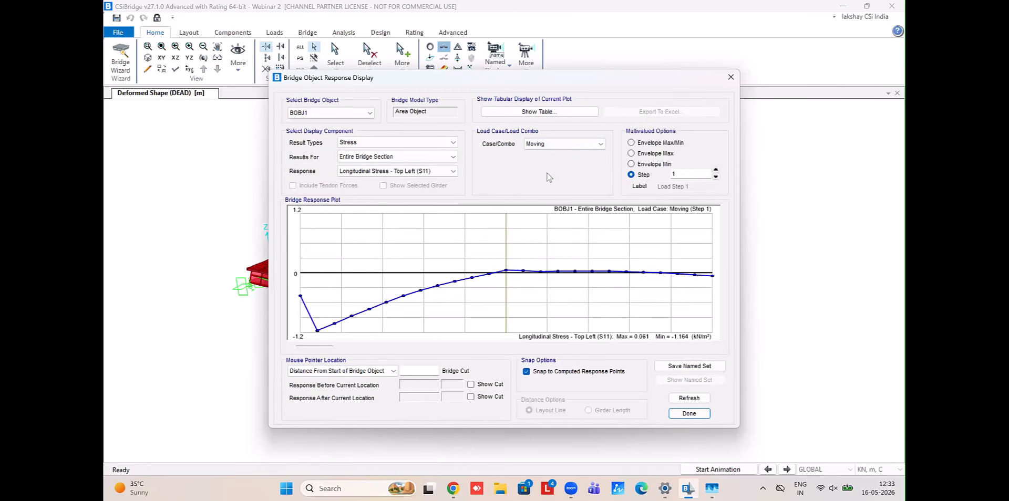
click(644, 143)
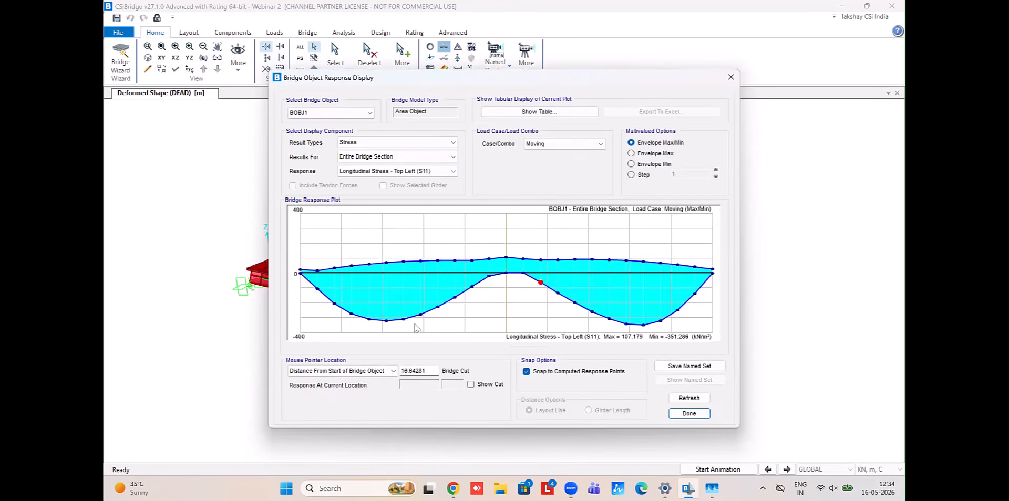
Review the entire bridge section's longitudinal stress and moment M3 plots for load case PT
click(415, 142)
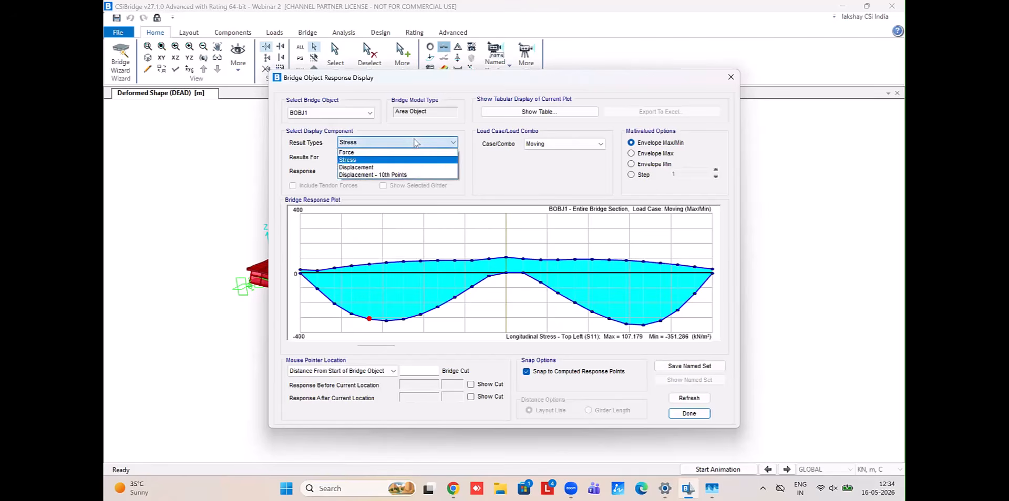
click(399, 151)
click(554, 143)
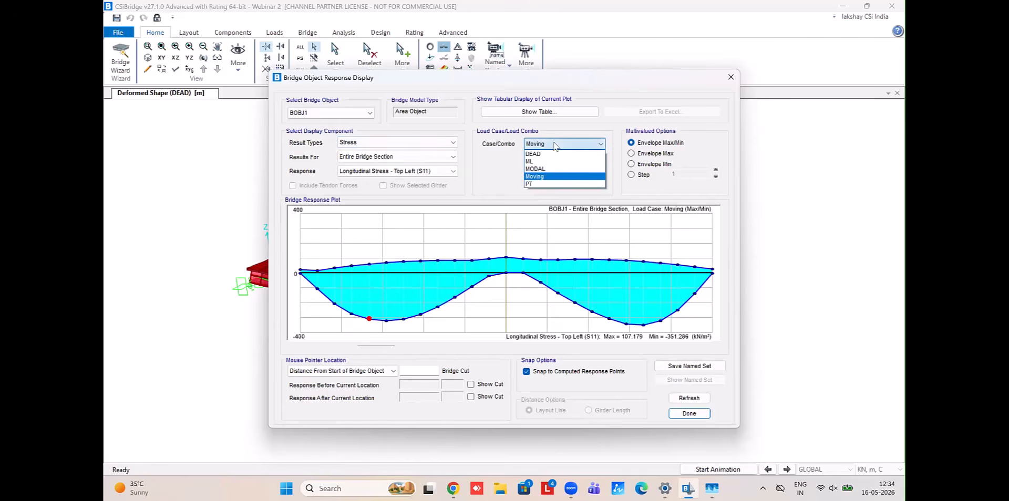
click(539, 185)
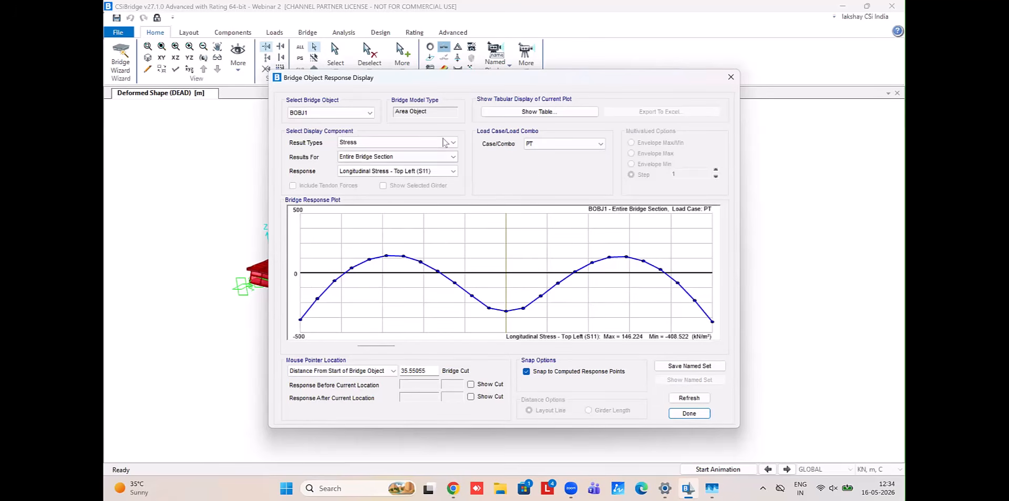
click(443, 142)
click(429, 153)
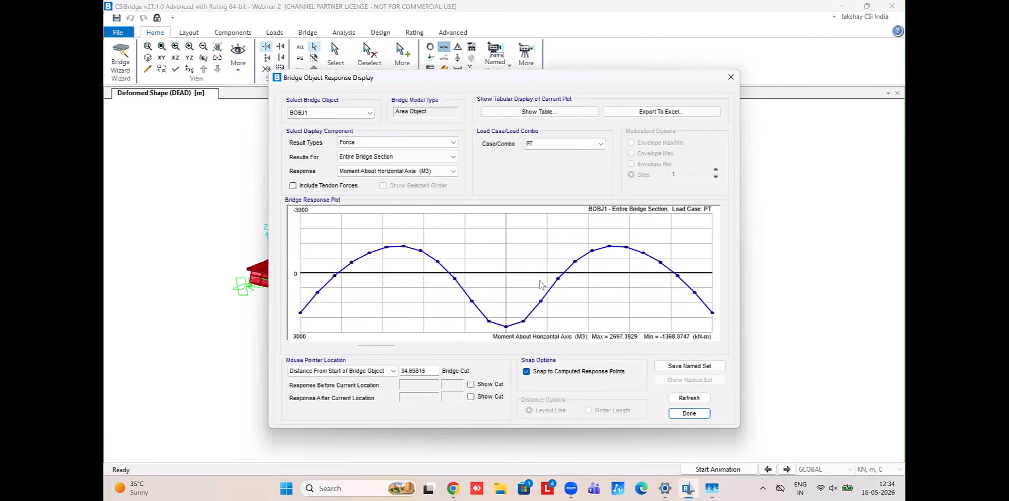
Plot the moment M3 envelope for load case ML, check the available load cases and force responses, and close the response display
click(540, 146)
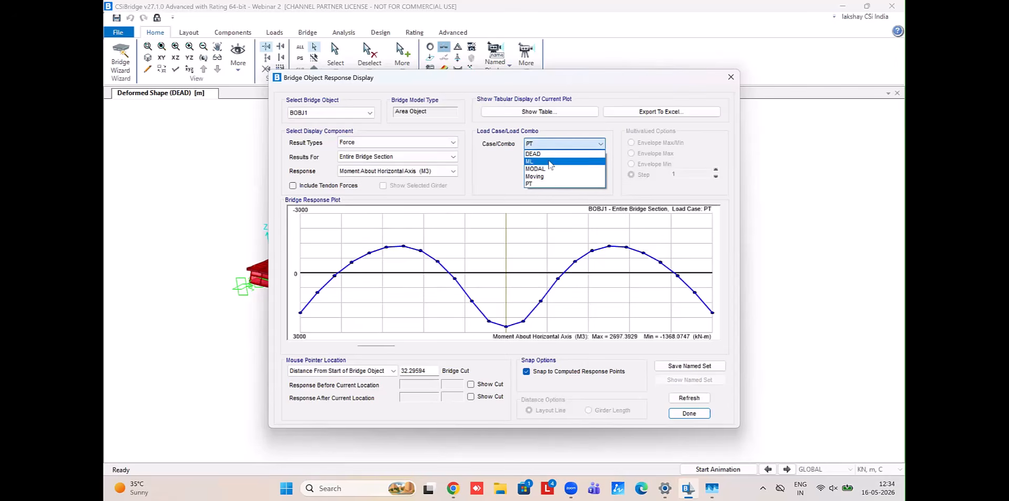
click(552, 162)
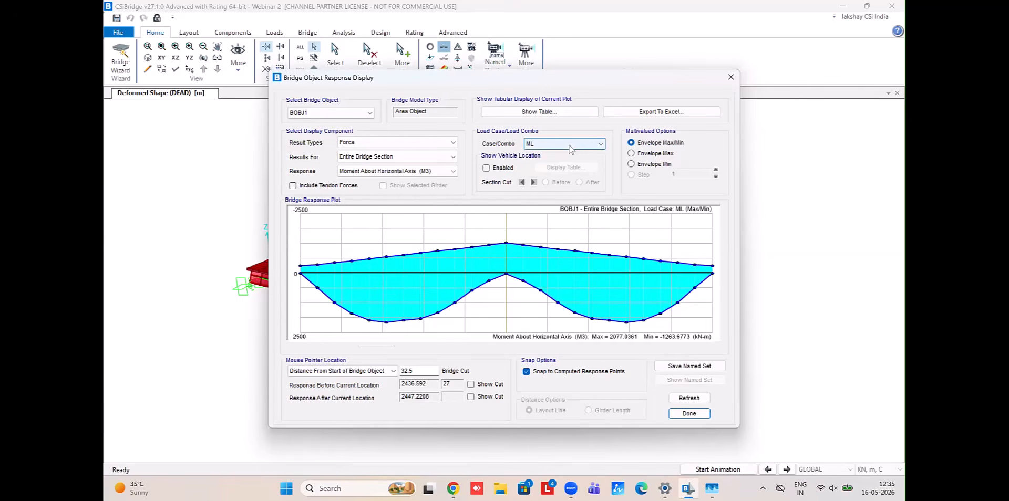
click(571, 148)
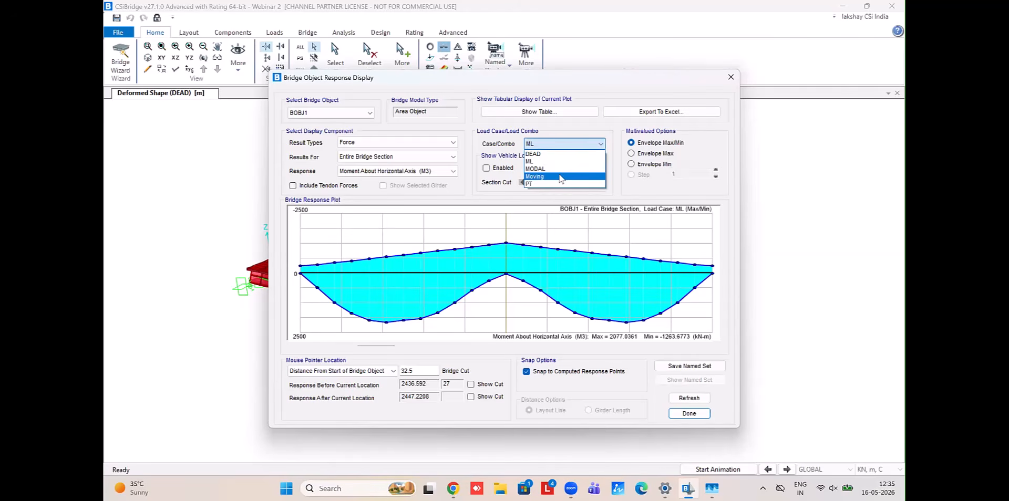
click(612, 135)
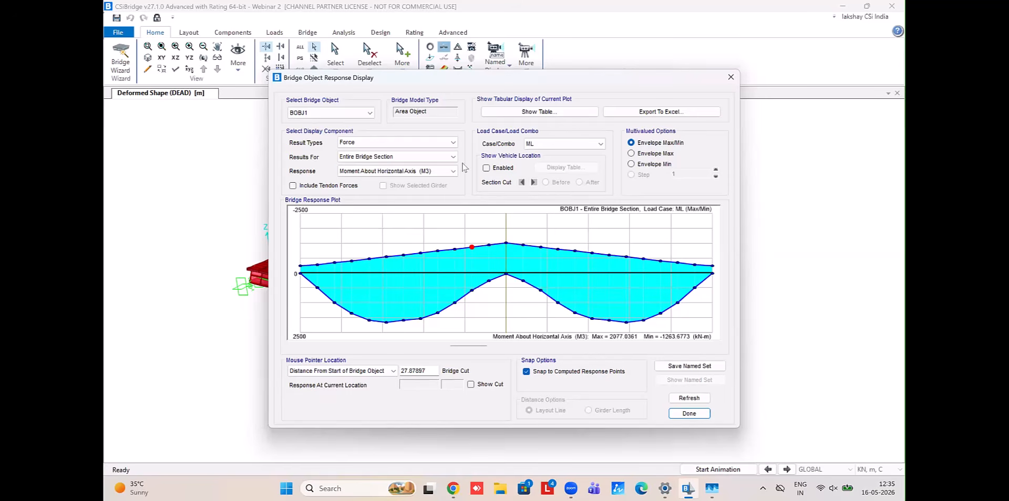
click(423, 171)
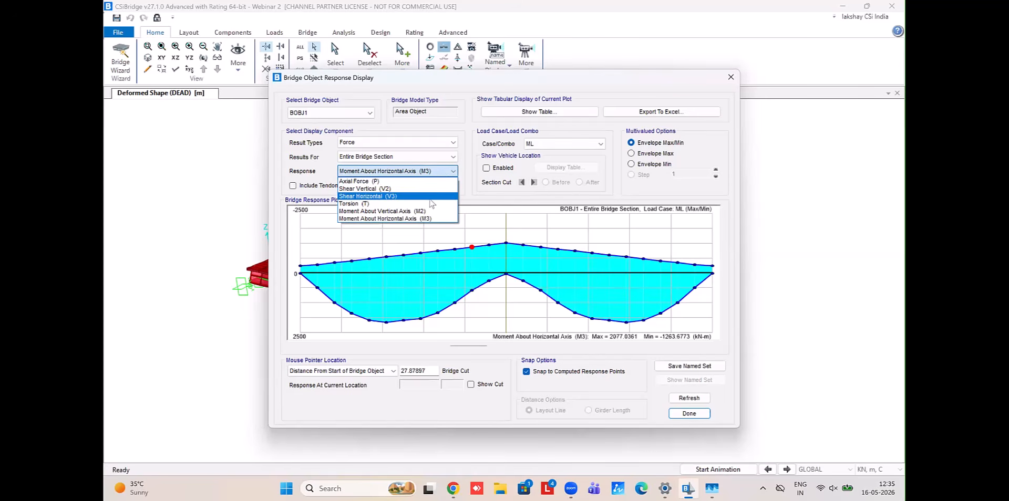
click(445, 171)
click(689, 413)
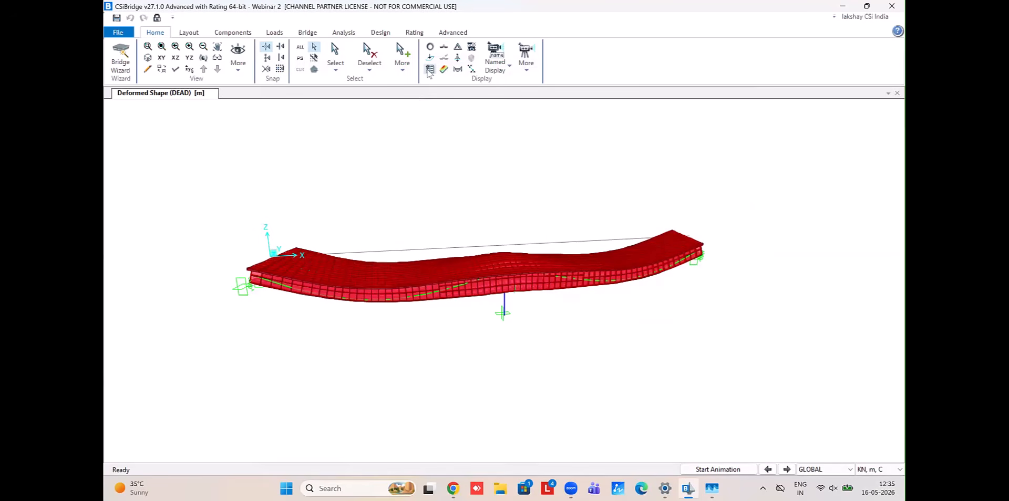
Plot the vertical influence surface for case ML on LANE1 as contours for Moment 3-3 in frame 1
click(430, 57)
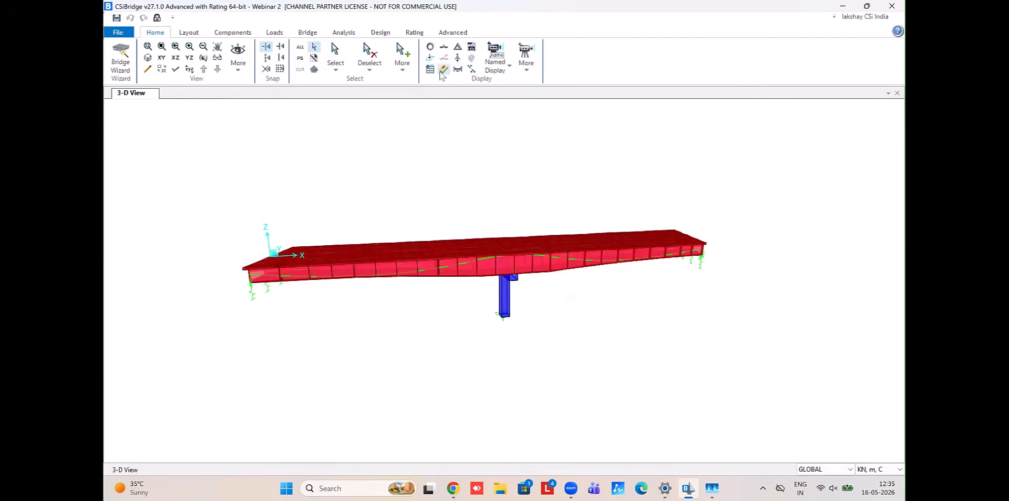
click(443, 70)
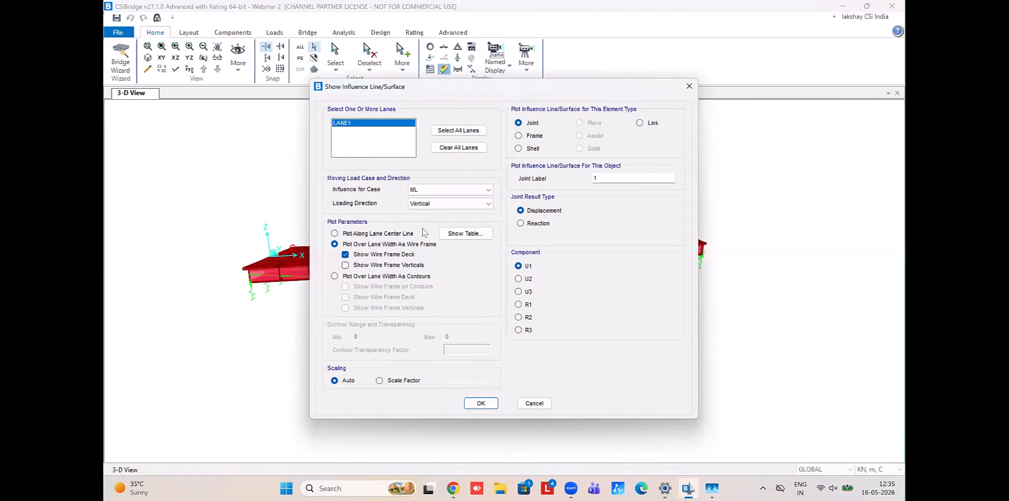
click(386, 277)
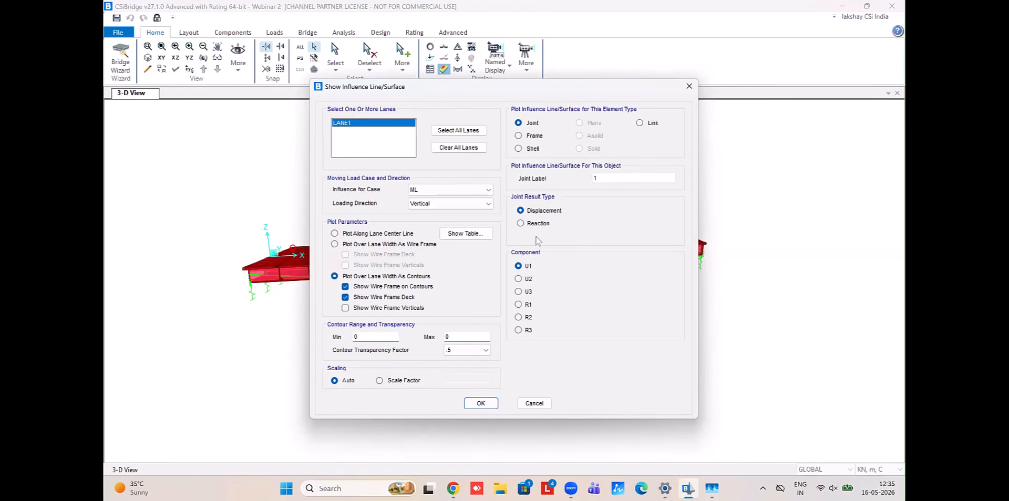
click(534, 138)
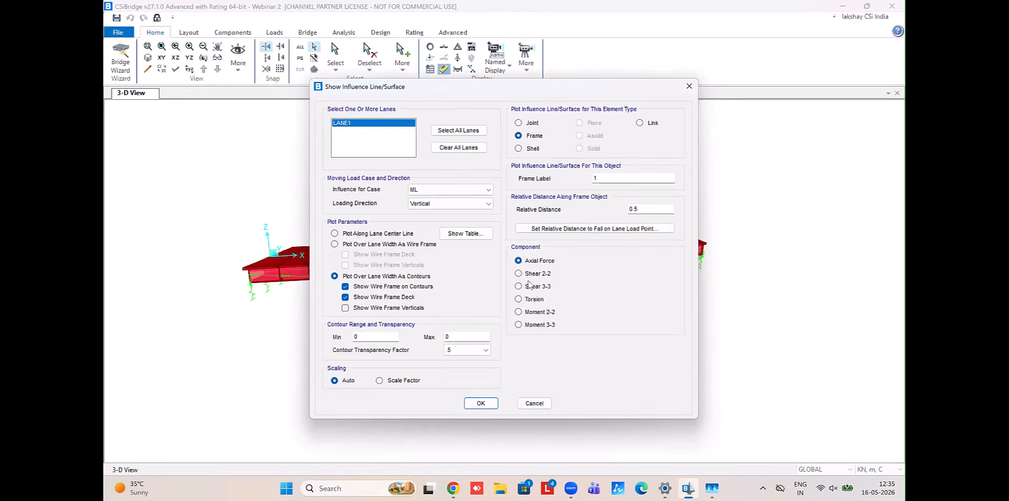
click(519, 325)
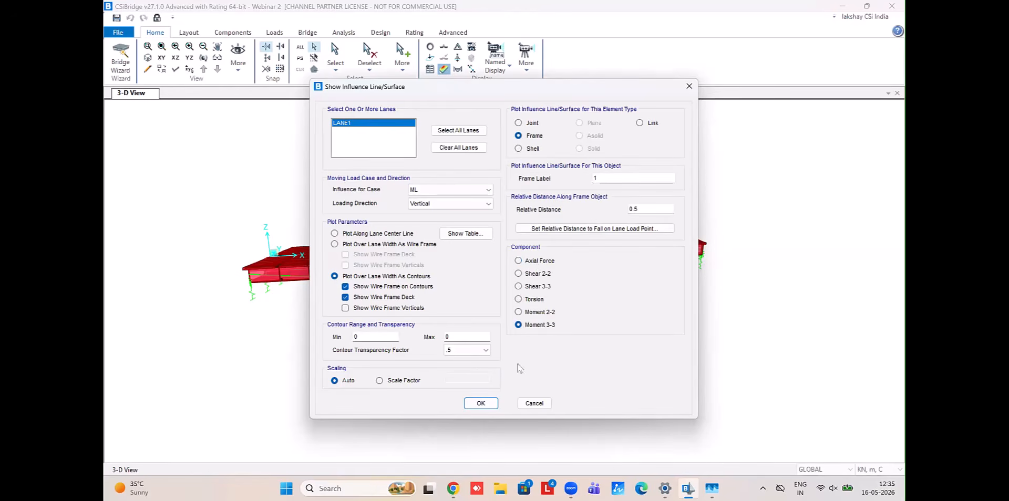
click(479, 404)
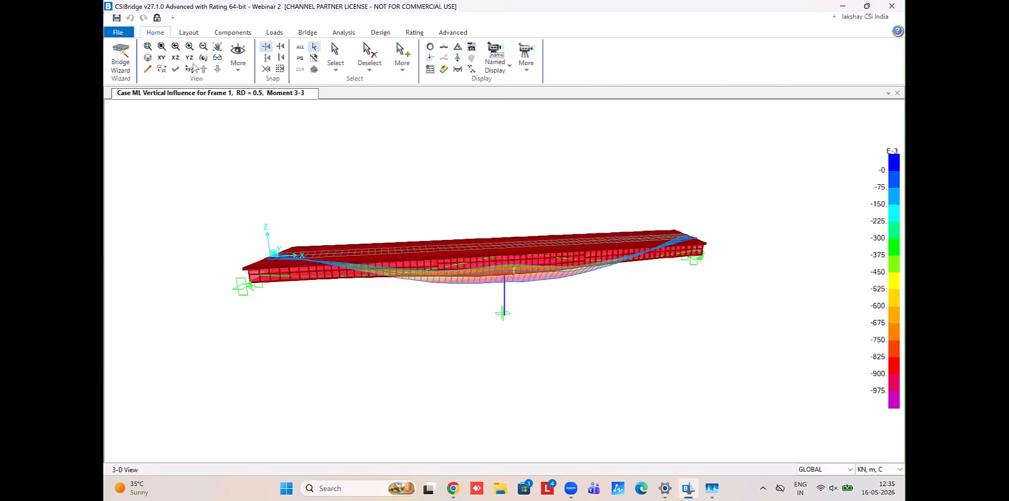
click(443, 69)
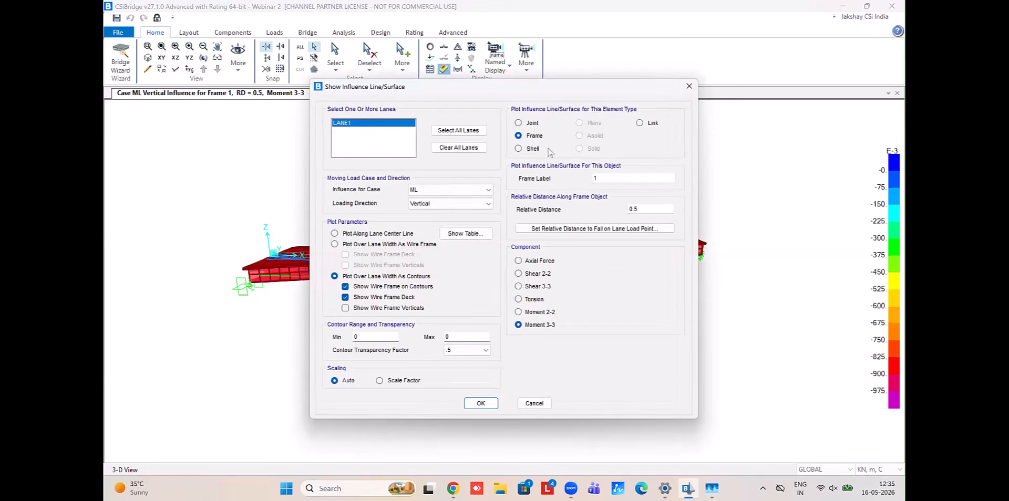
click(382, 287)
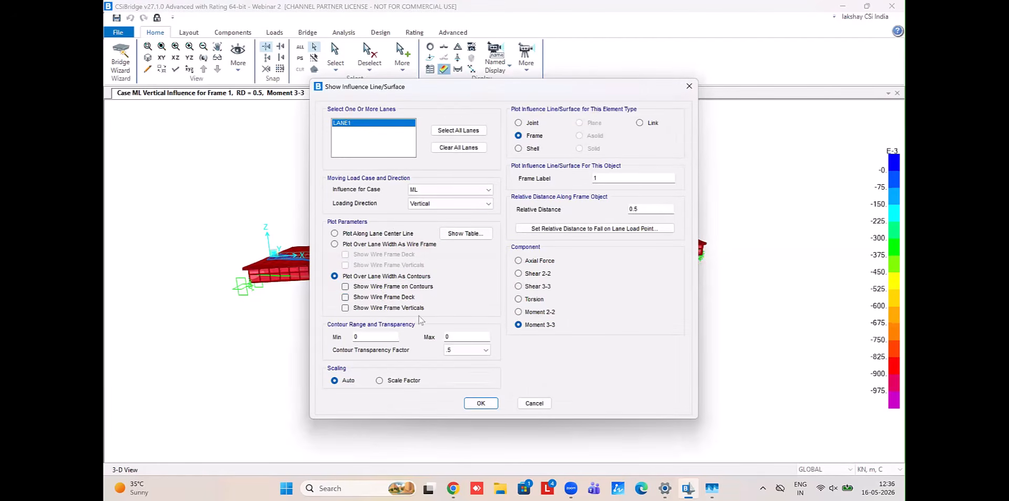
click(532, 404)
Return to the undeformed model, plot the deformed shape envelope for load case Moving, and inspect joint displacements along the deck
click(458, 47)
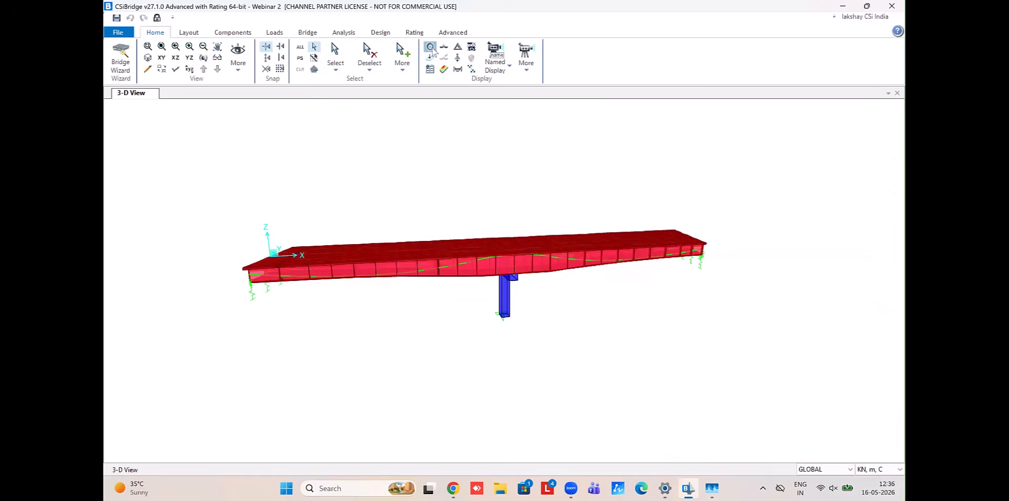
click(459, 48)
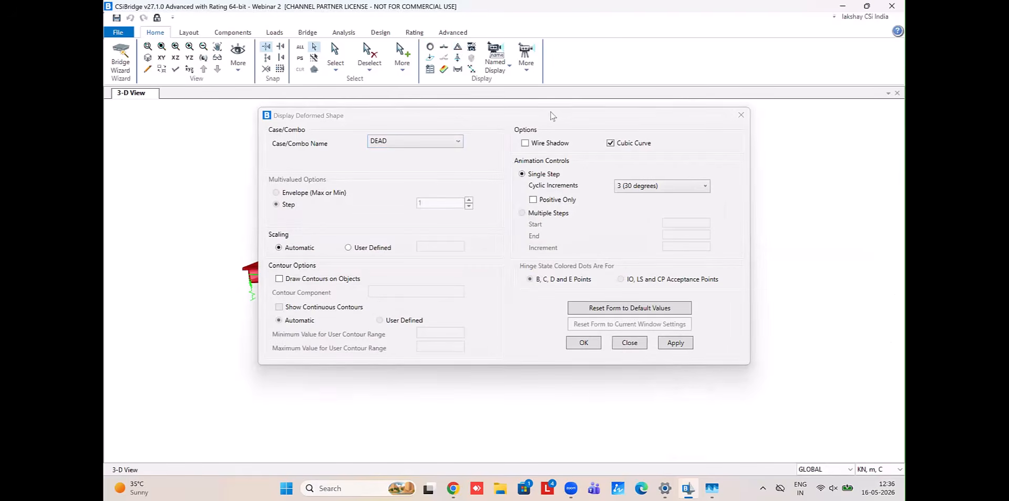
click(371, 143)
click(409, 190)
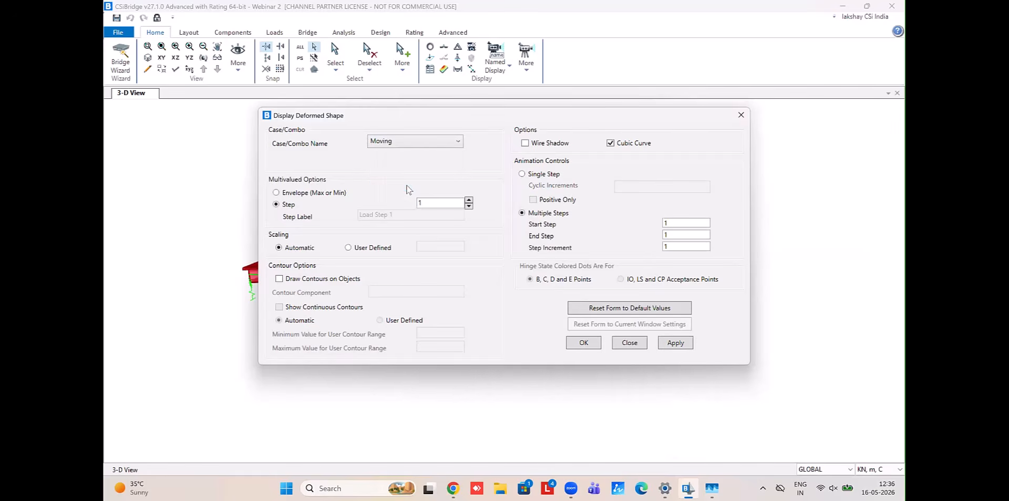
click(402, 143)
click(399, 190)
click(290, 193)
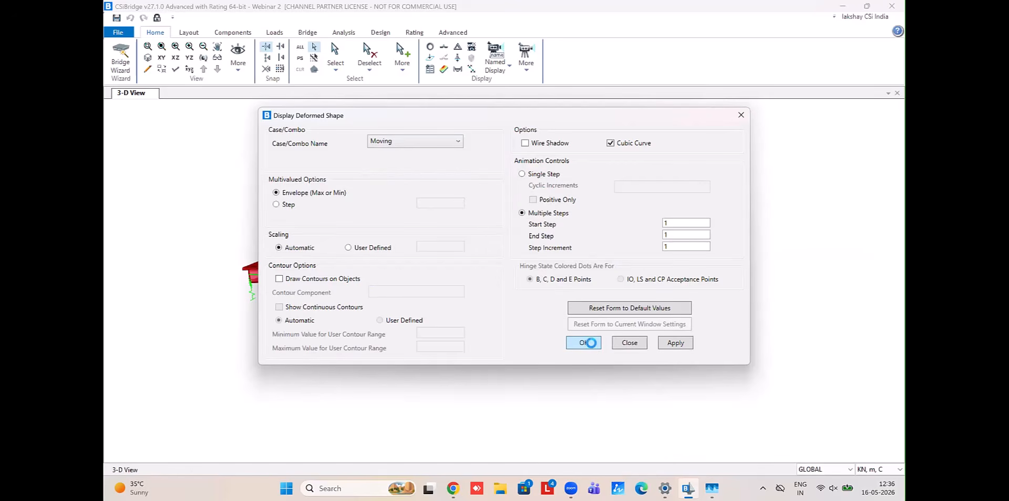
click(586, 343)
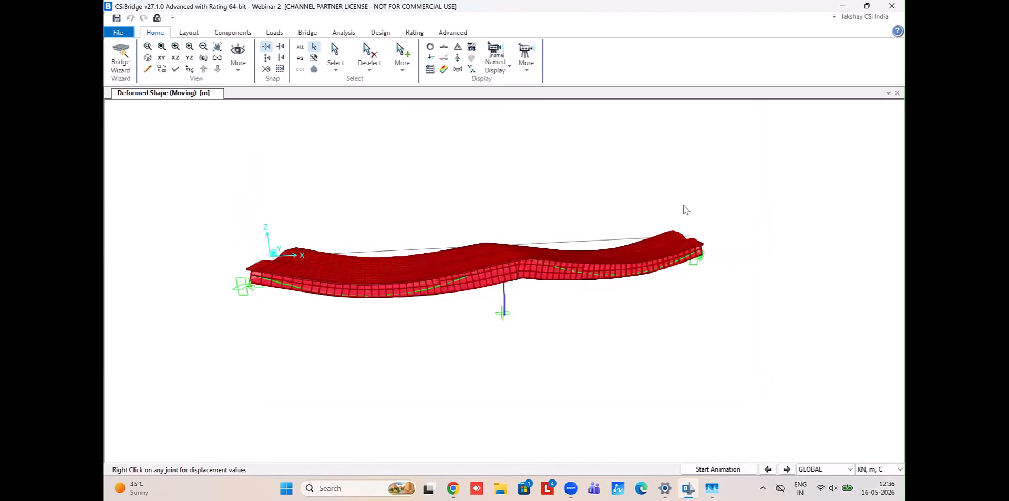
mouse_move(331, 282)
mouse_move(527, 263)
mouse_move(563, 280)
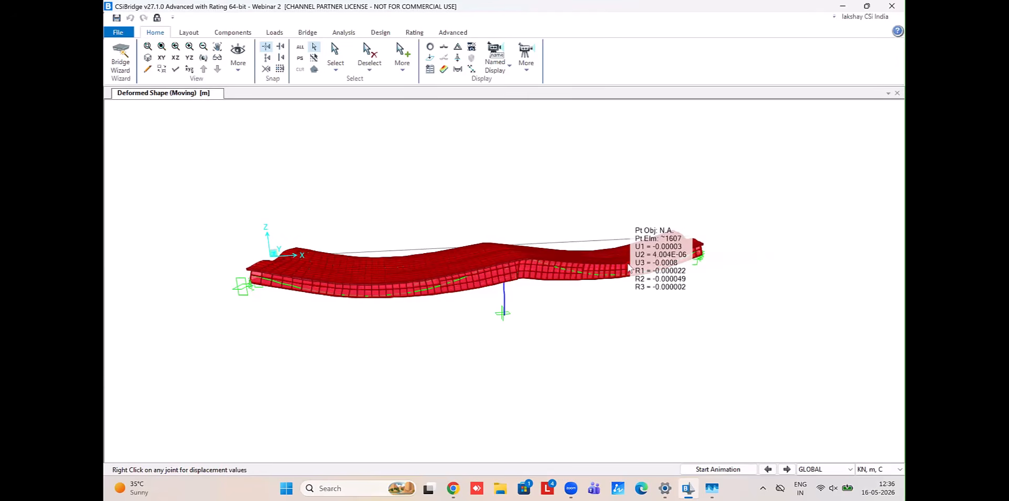
Display the bridge object definition tables 03 - Spans 1 - General and 11 - Prestress 1 - General
click(429, 69)
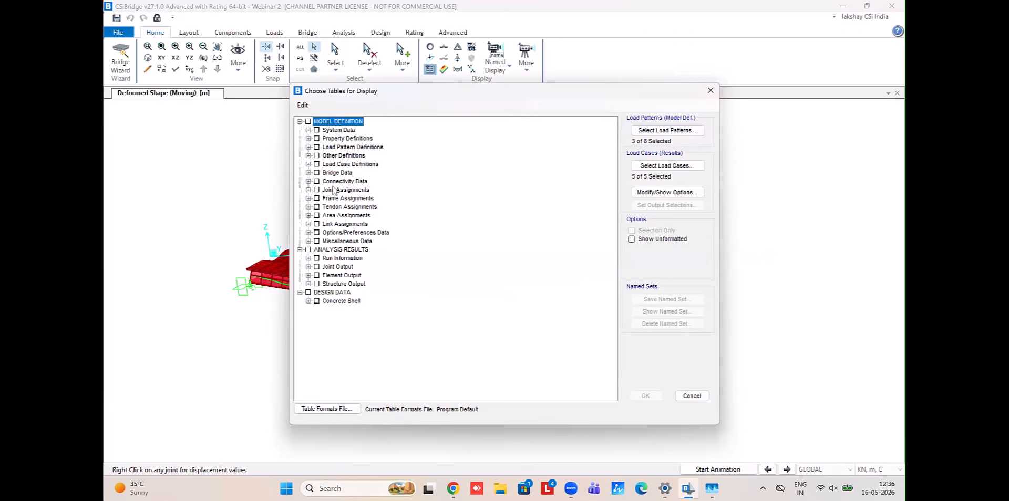
click(309, 173)
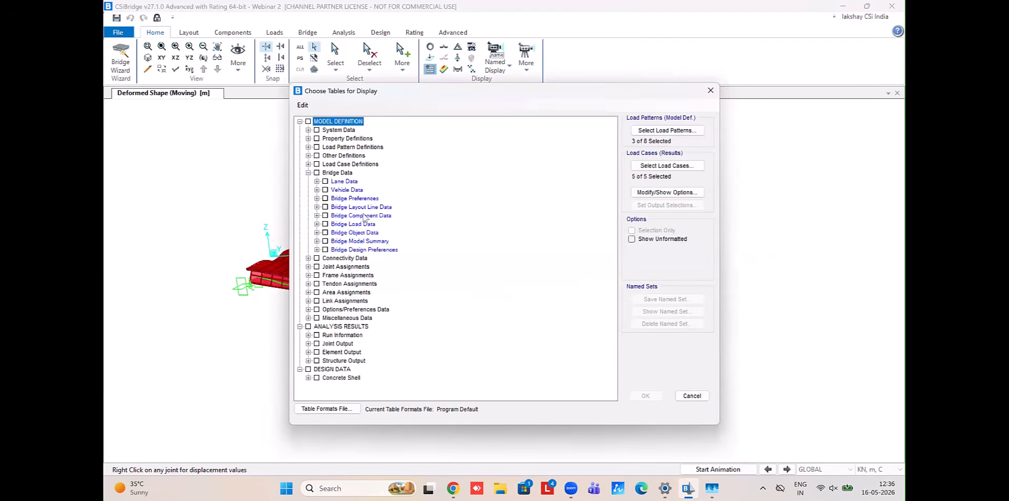
click(317, 233)
scroll(379, 213, down, 2)
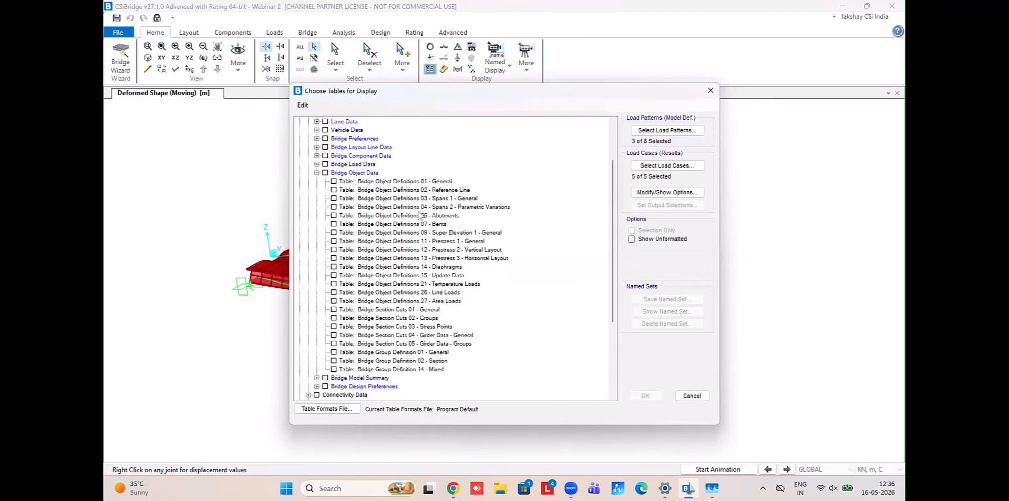
click(466, 240)
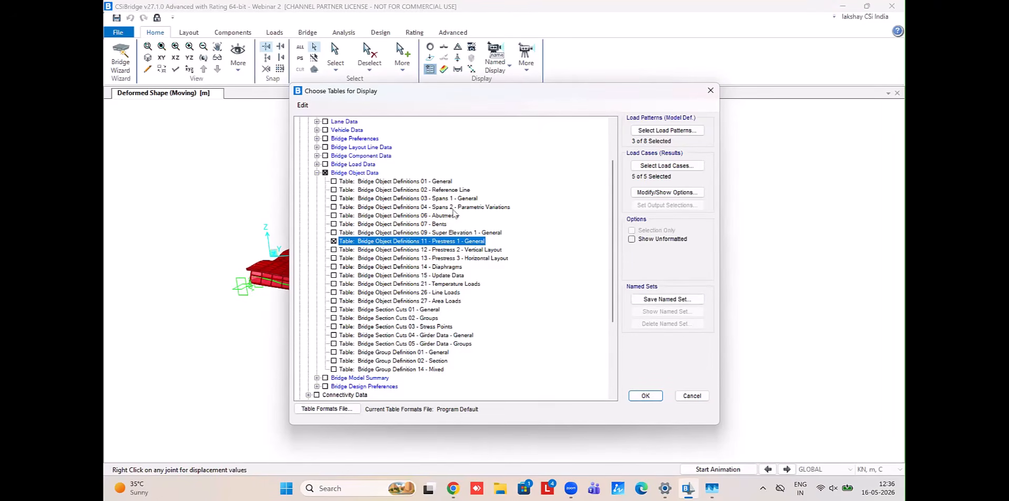
click(467, 199)
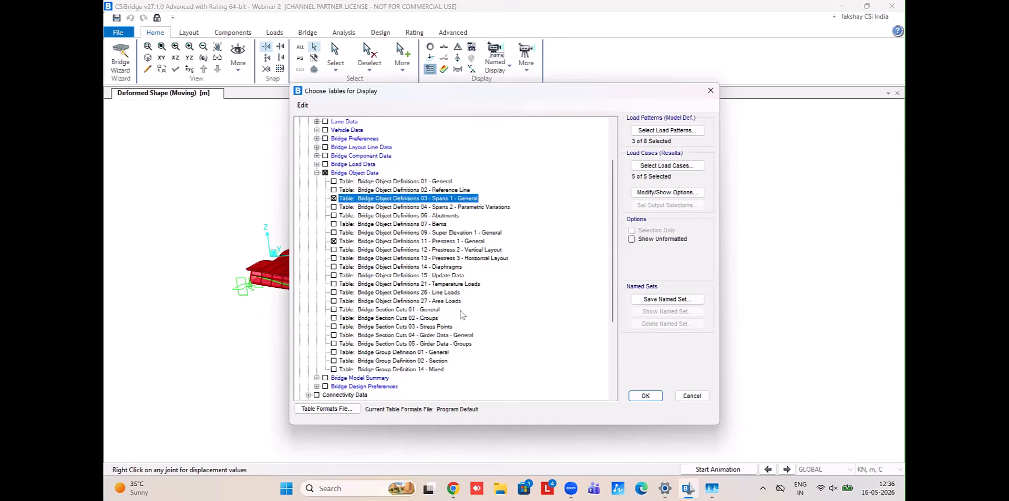
click(645, 396)
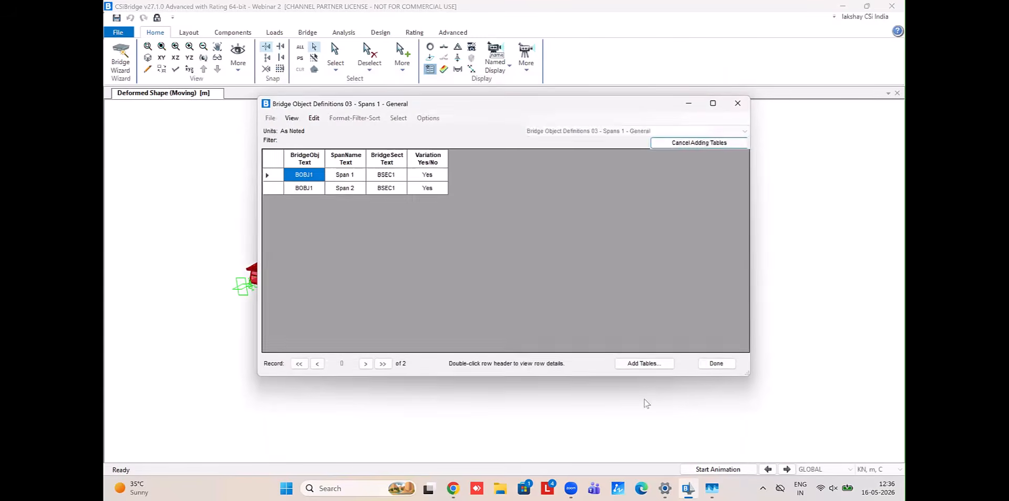
Review the Prestress 1 - General table's tendon definitions and close the tables
click(584, 131)
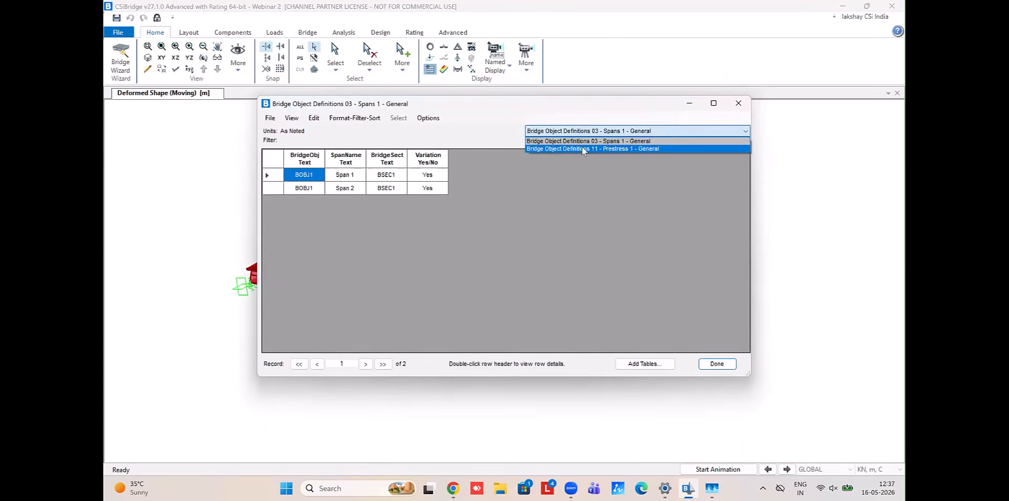
click(583, 149)
drag(397, 349, 429, 359)
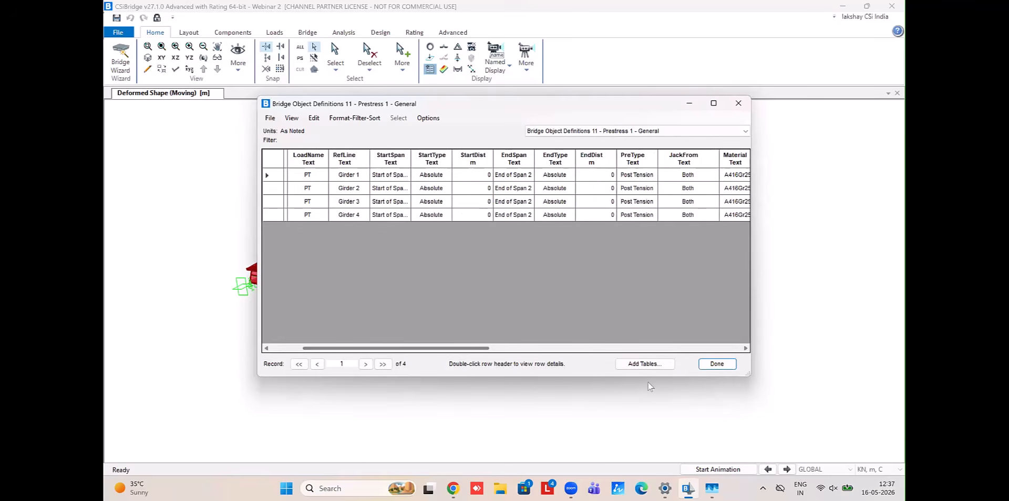
click(739, 104)
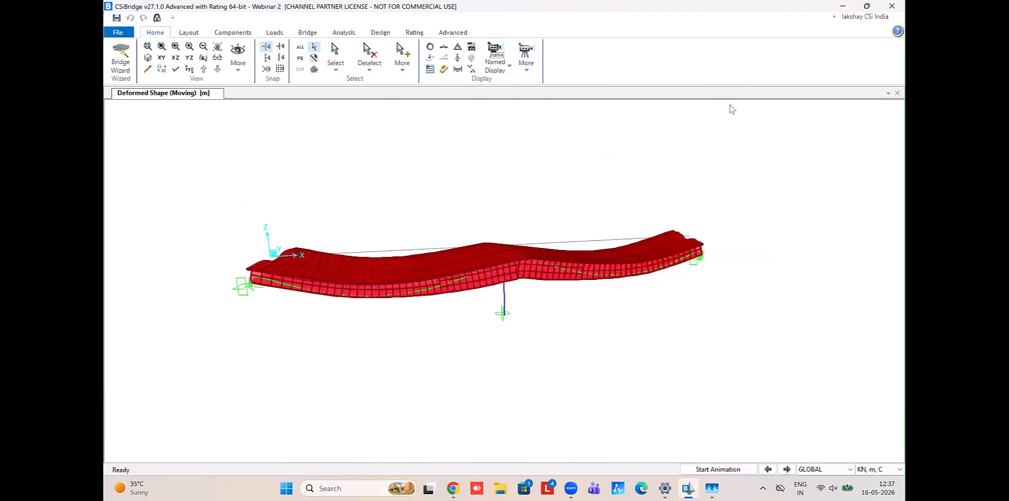